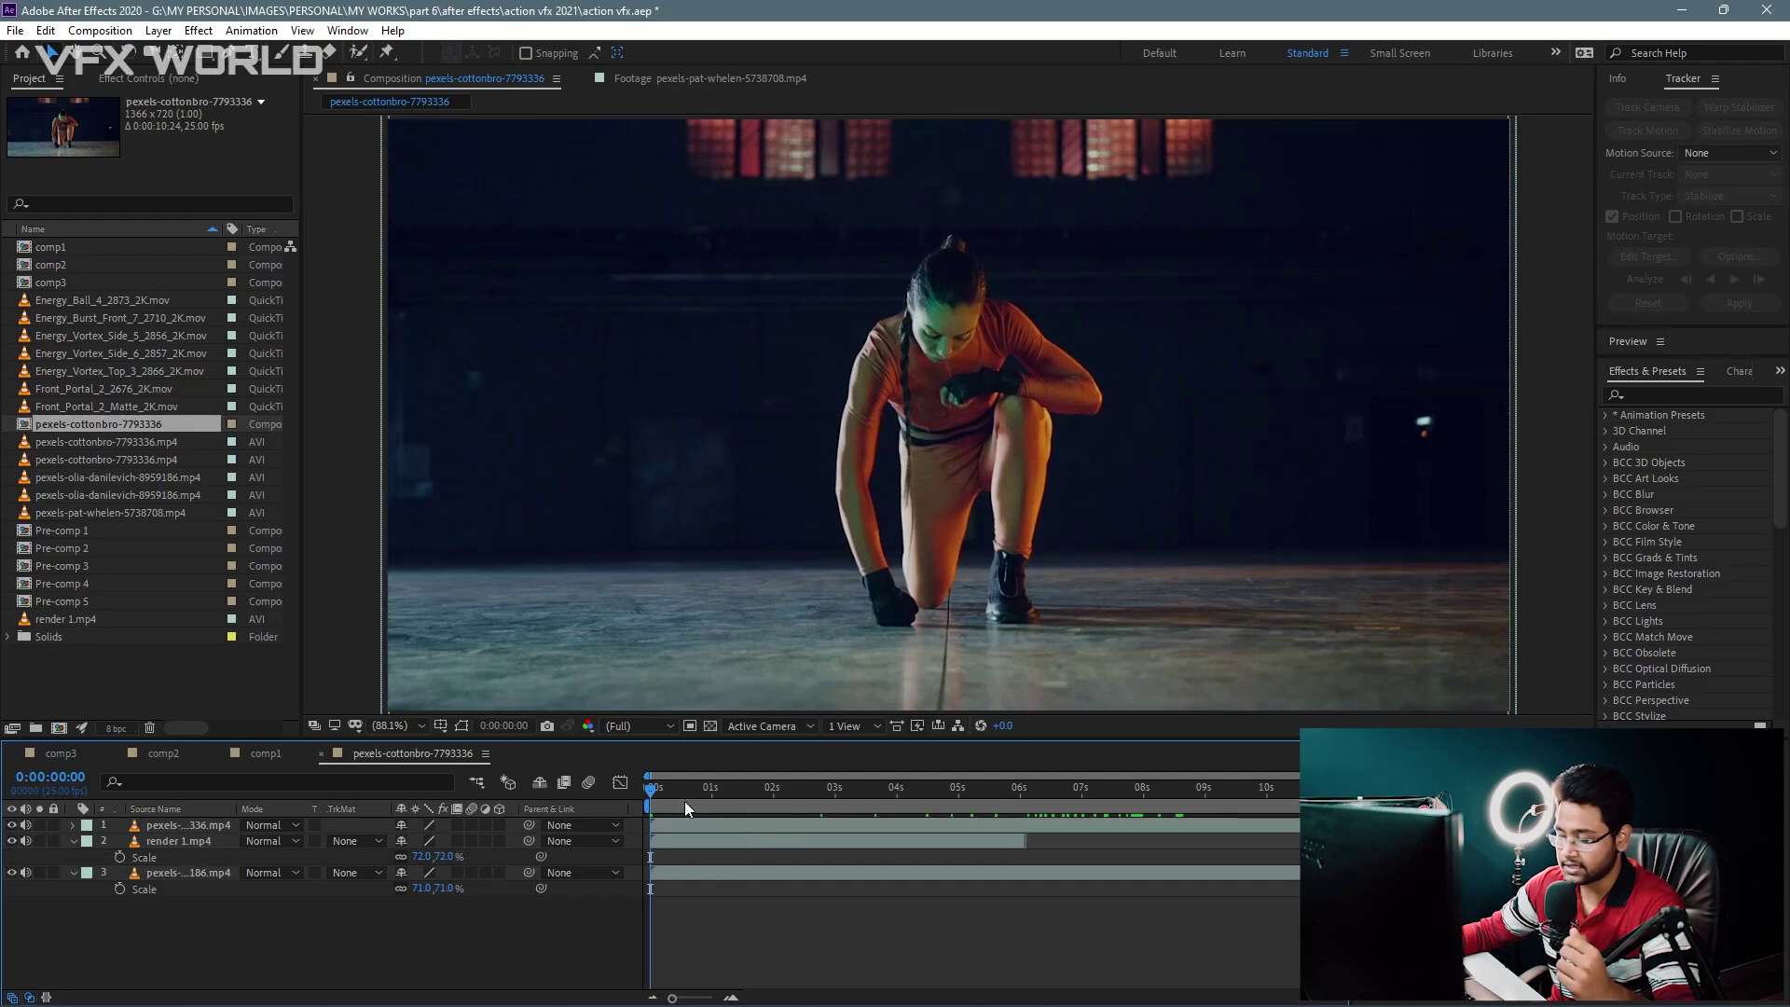
Step: Preview the comp, then hide the top layer and play the hand shot with its energy ball
key("space")
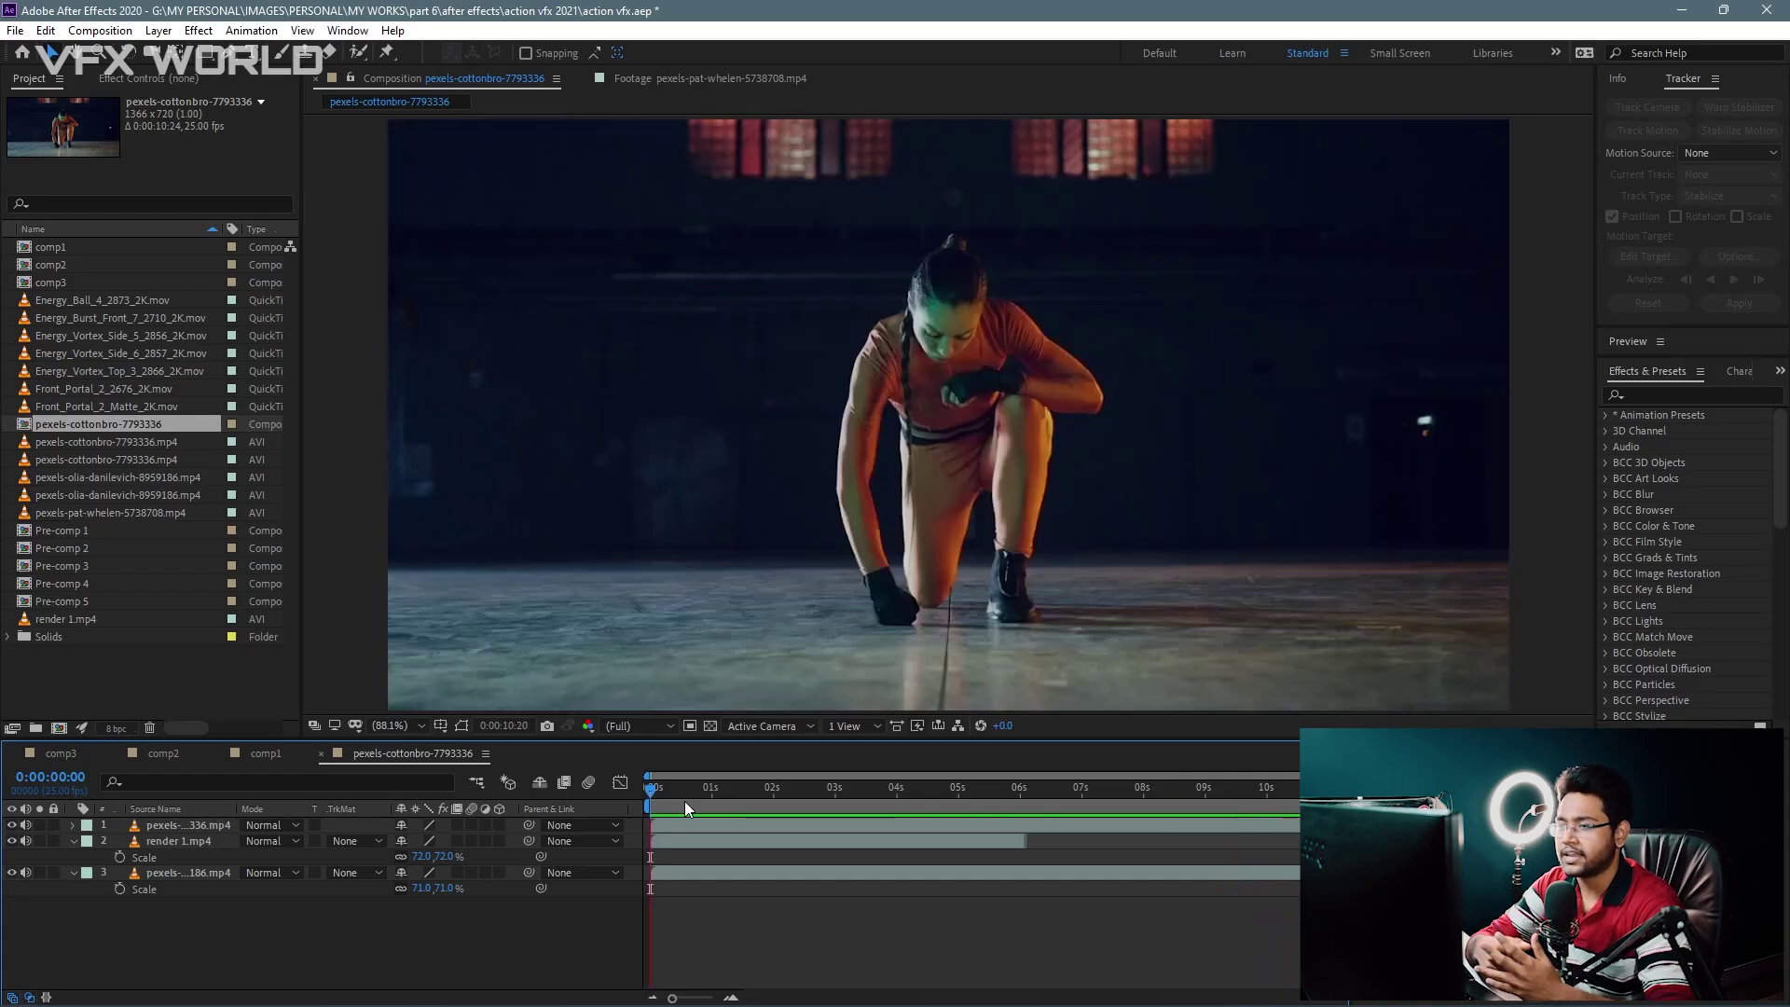
key("space")
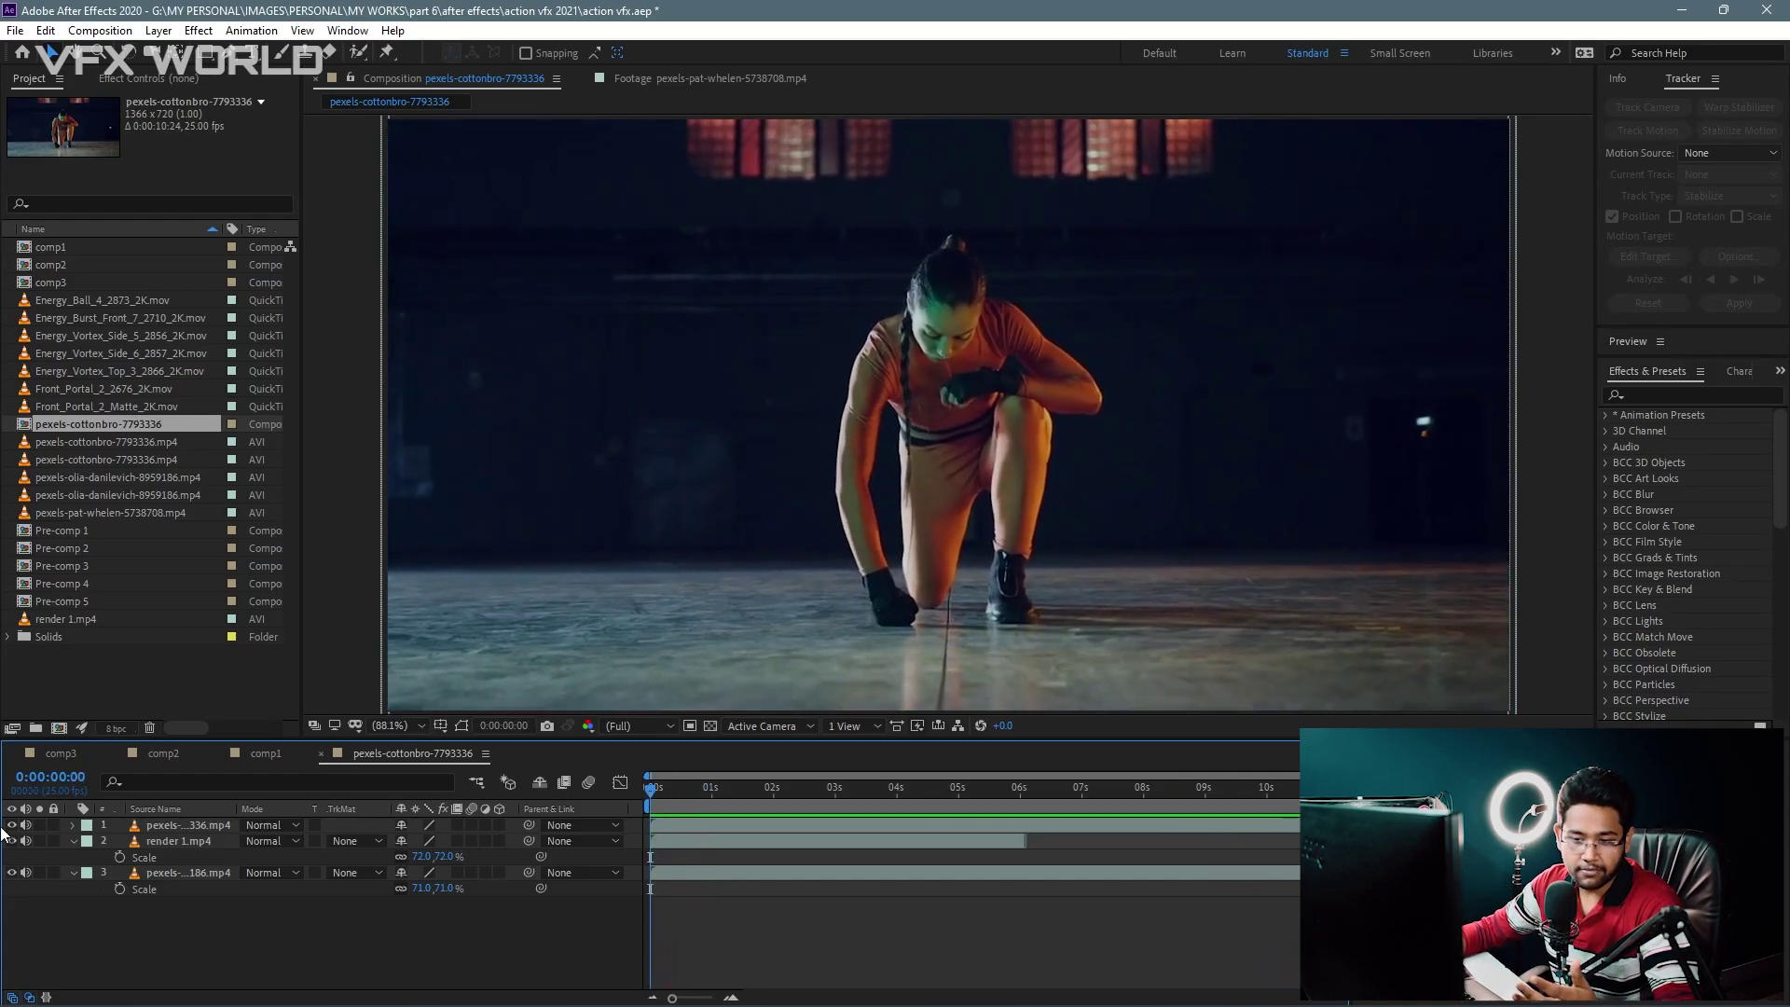
left_click(12, 825)
left_click_drag(675, 797, 770, 800)
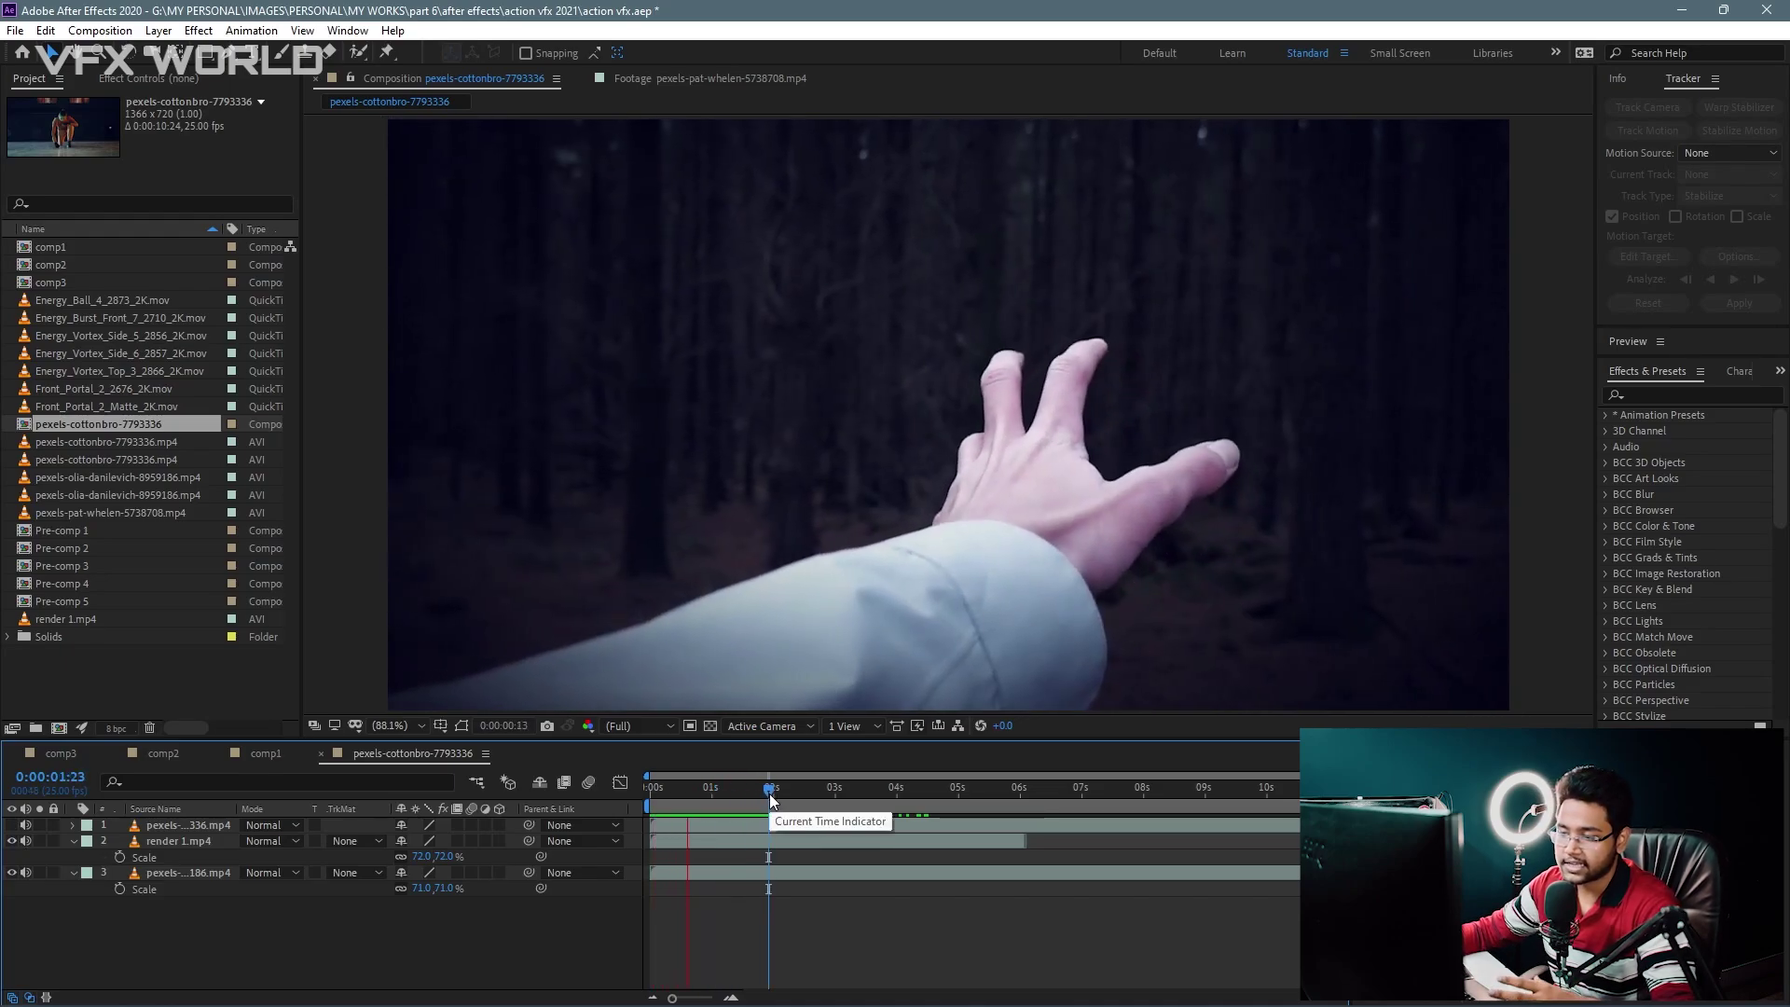
key("space")
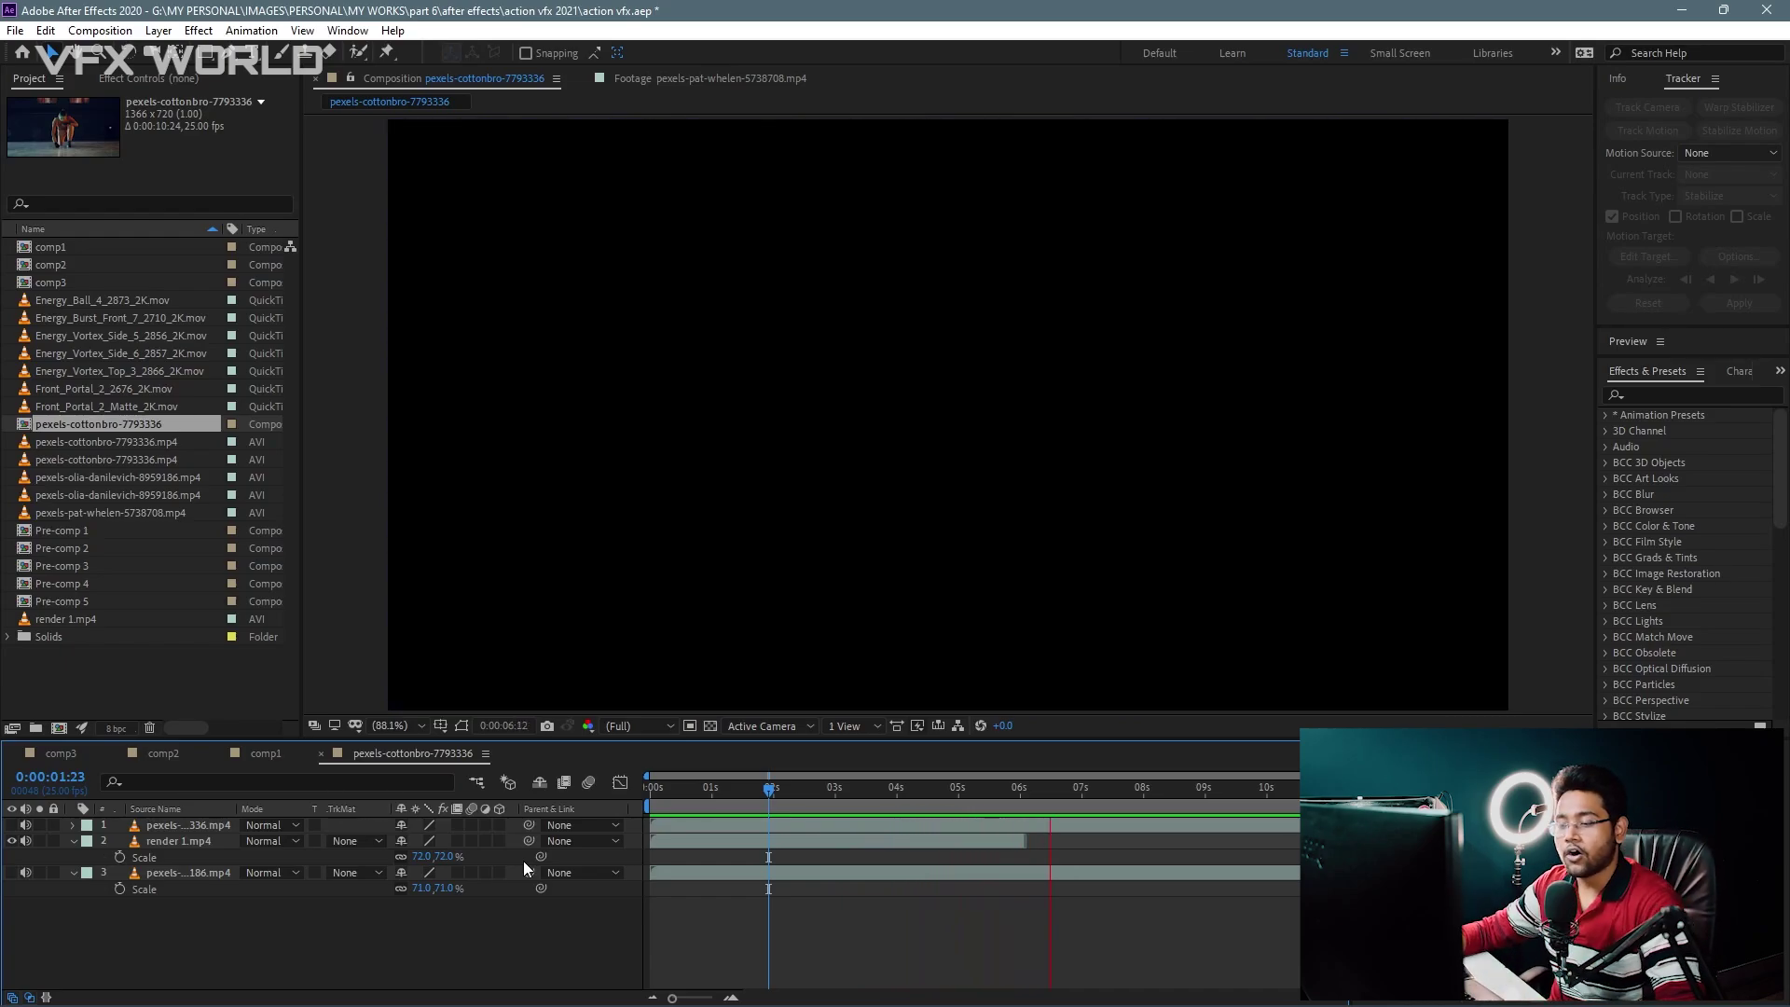
Step: Swap the hand shot for the green portal shot and preview it from the start
left_click(11, 841)
left_click(12, 873)
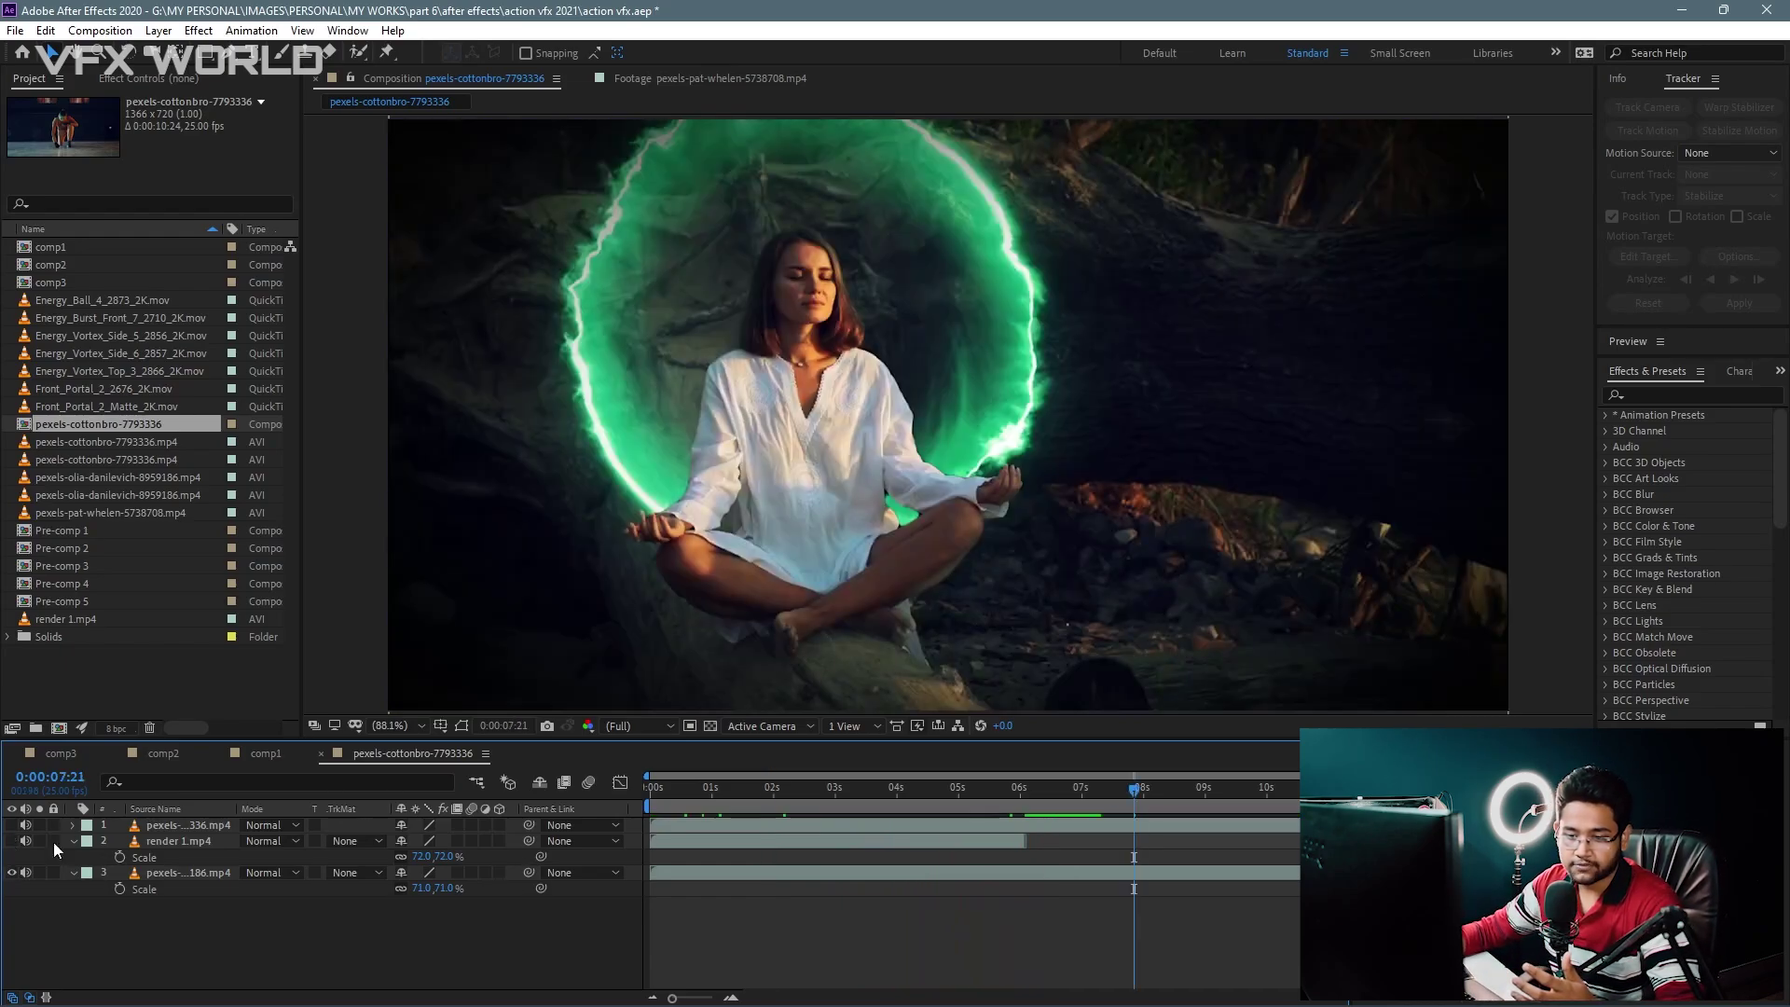
key("Home")
key("space")
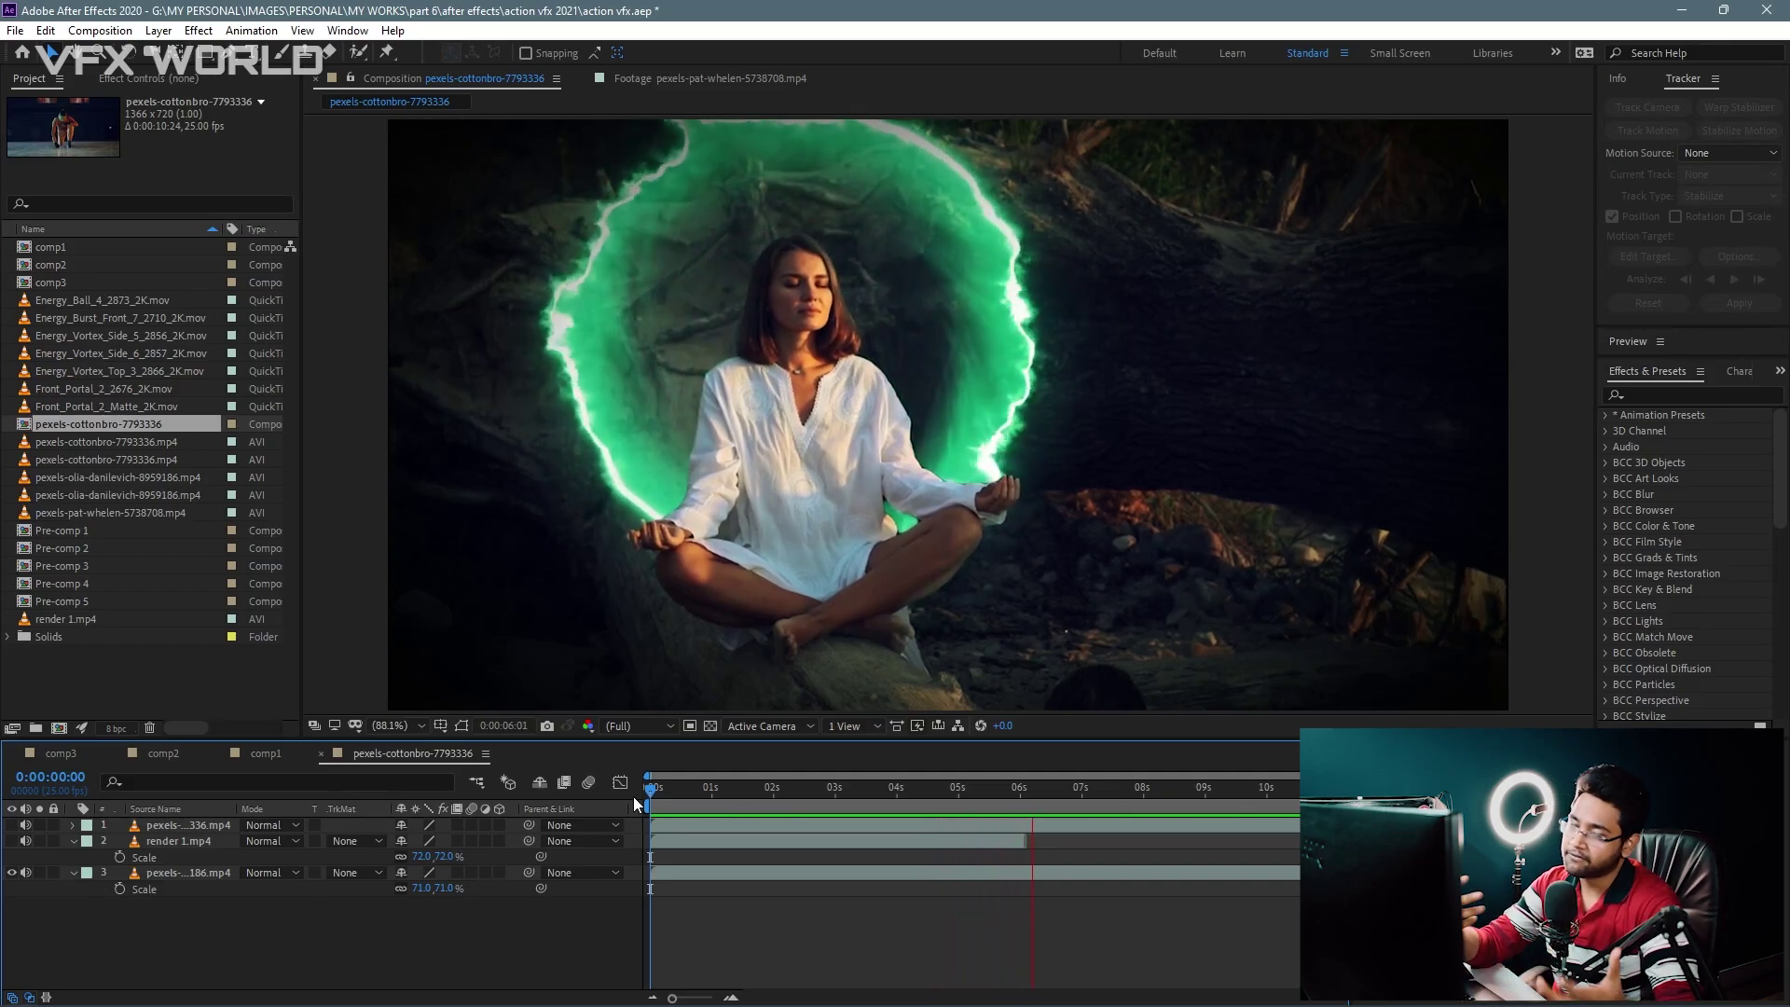
key("space")
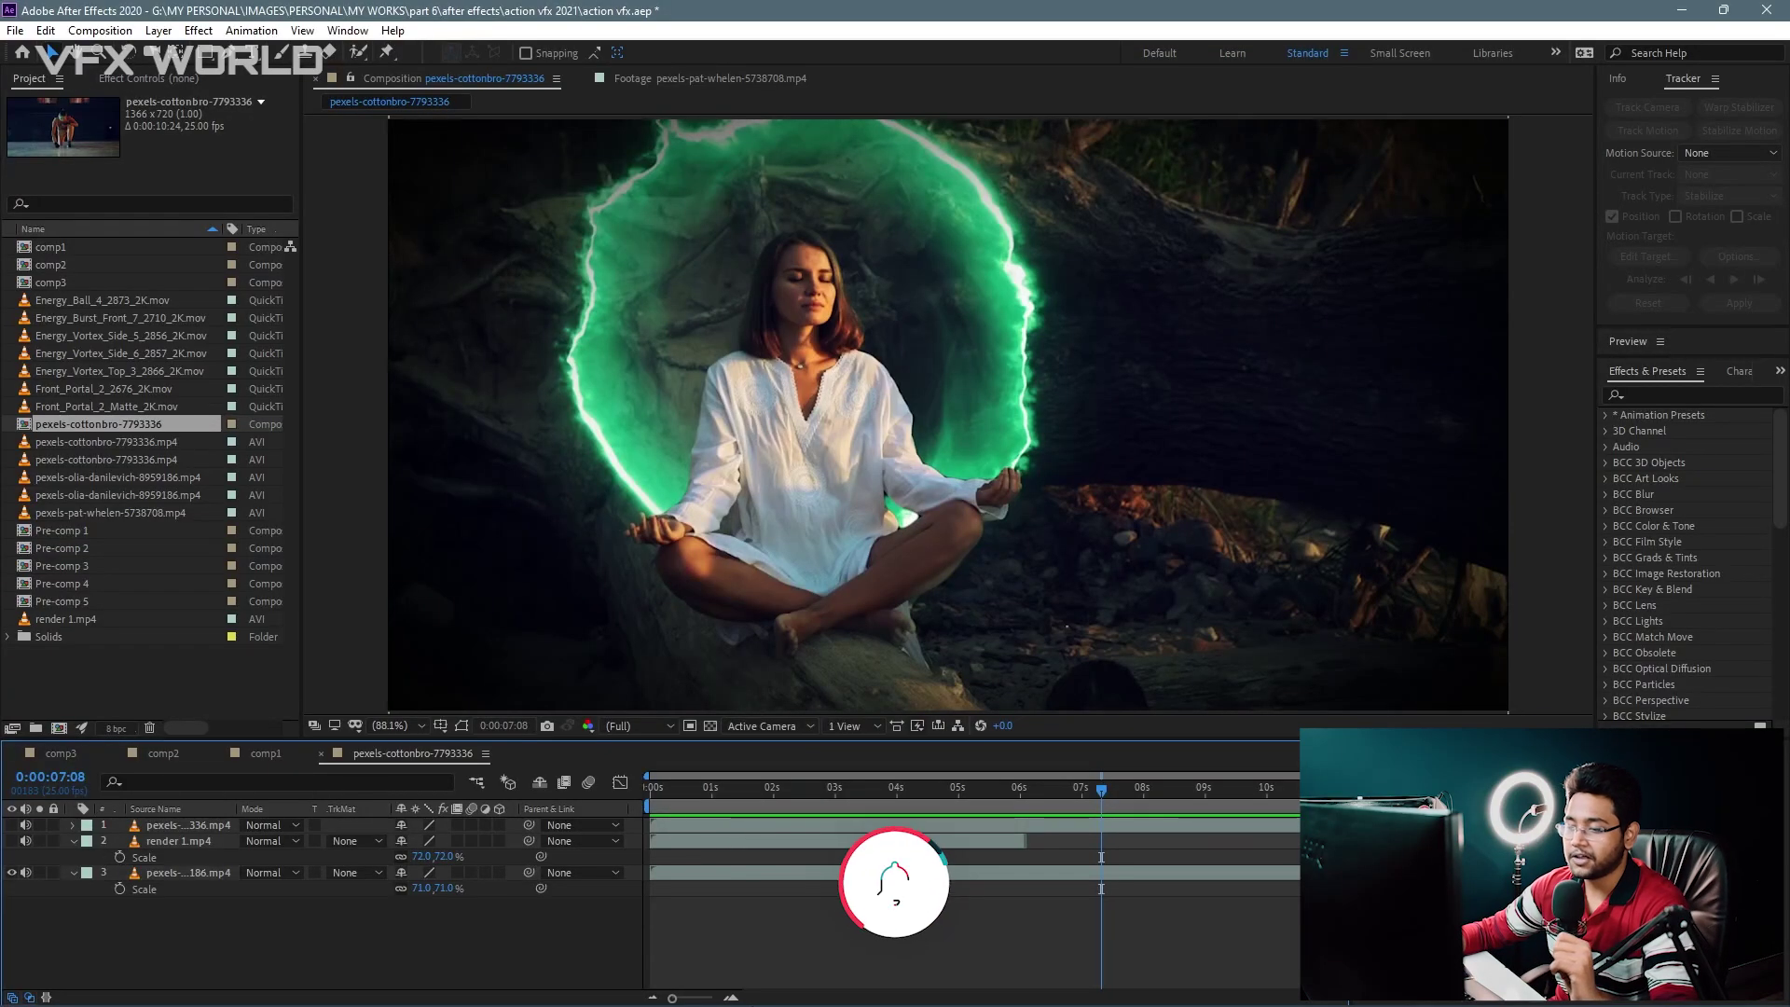
Step: Switch from After Effects to the ActionVFX website in Chrome
mouse_move(978, 983)
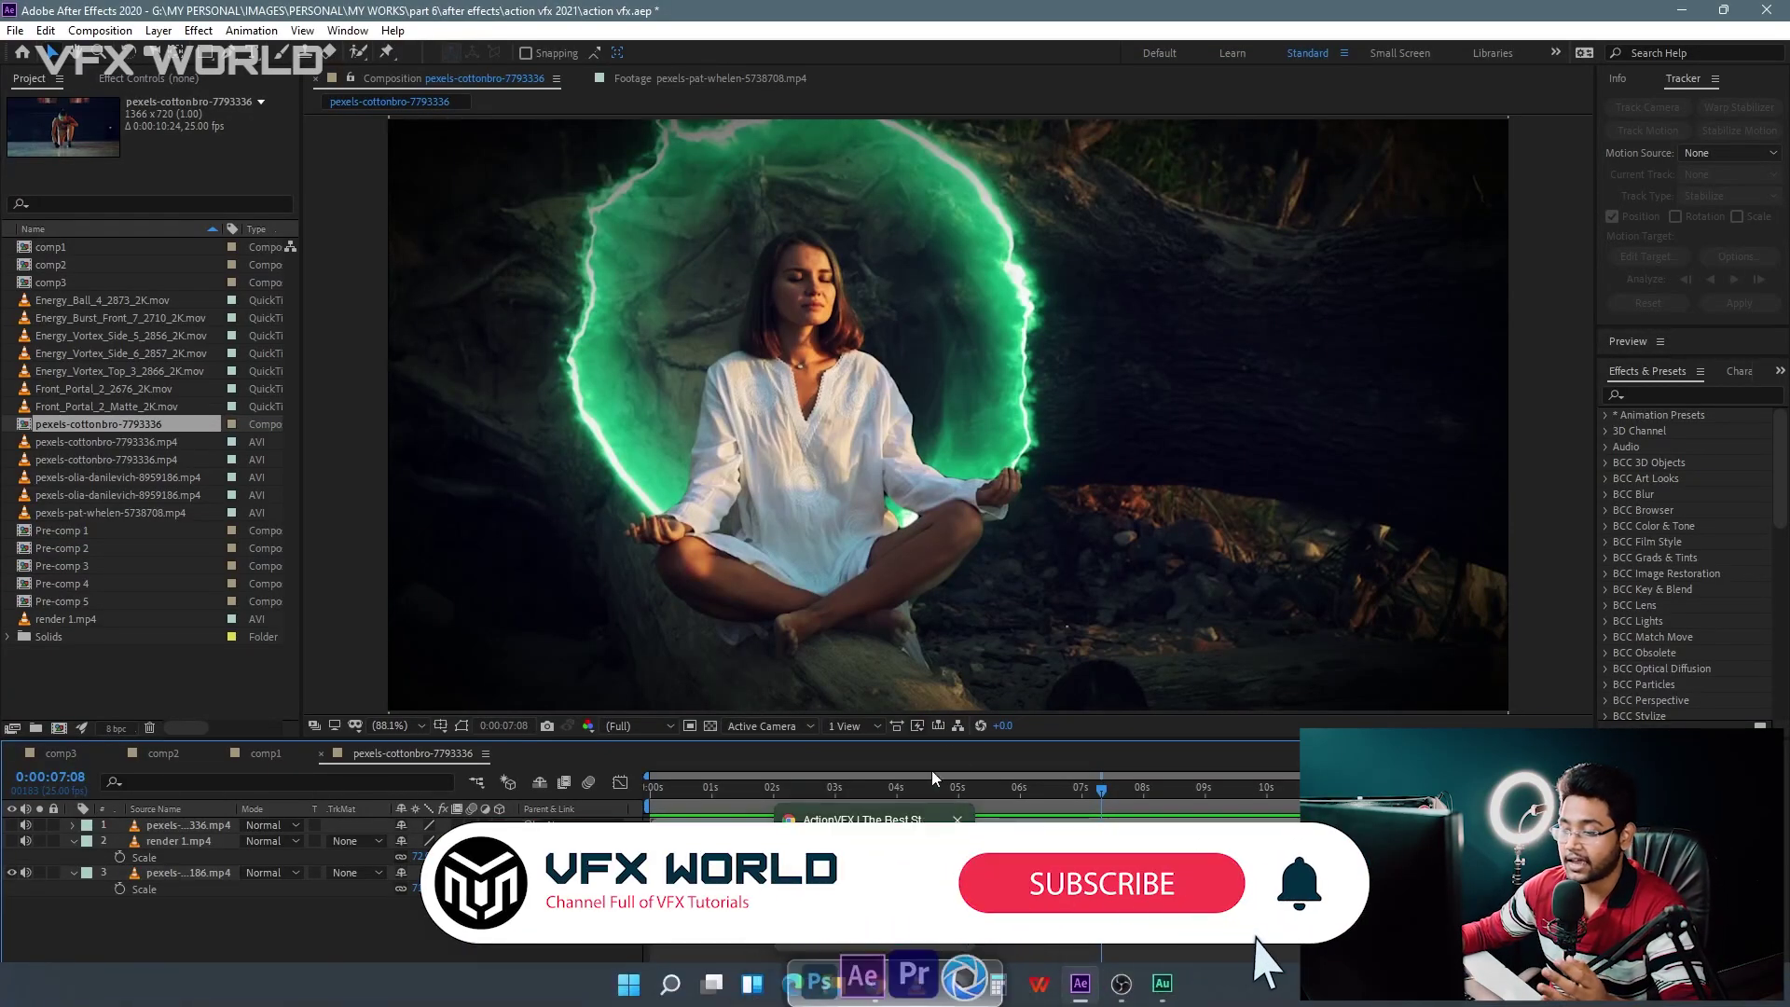
left_click(885, 990)
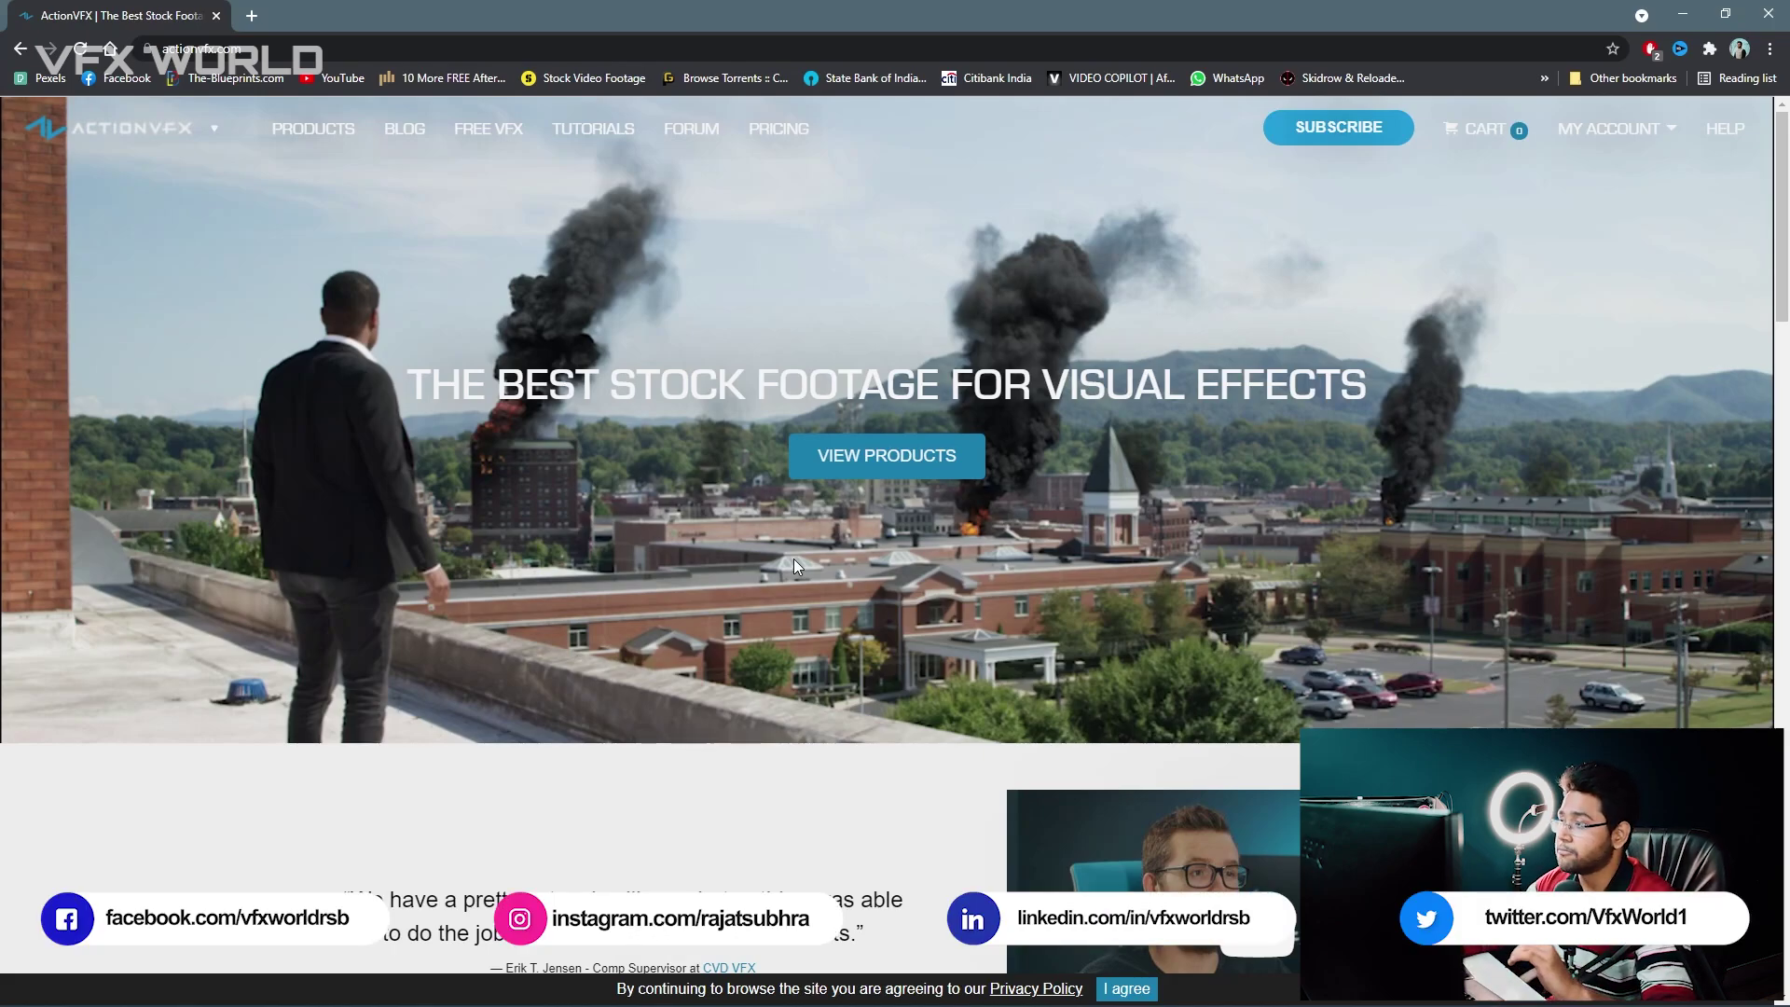
Step: Go to My Downloads and open the Energy Balls (EBS1_2K) collection of twelve clips
left_click(1615, 140)
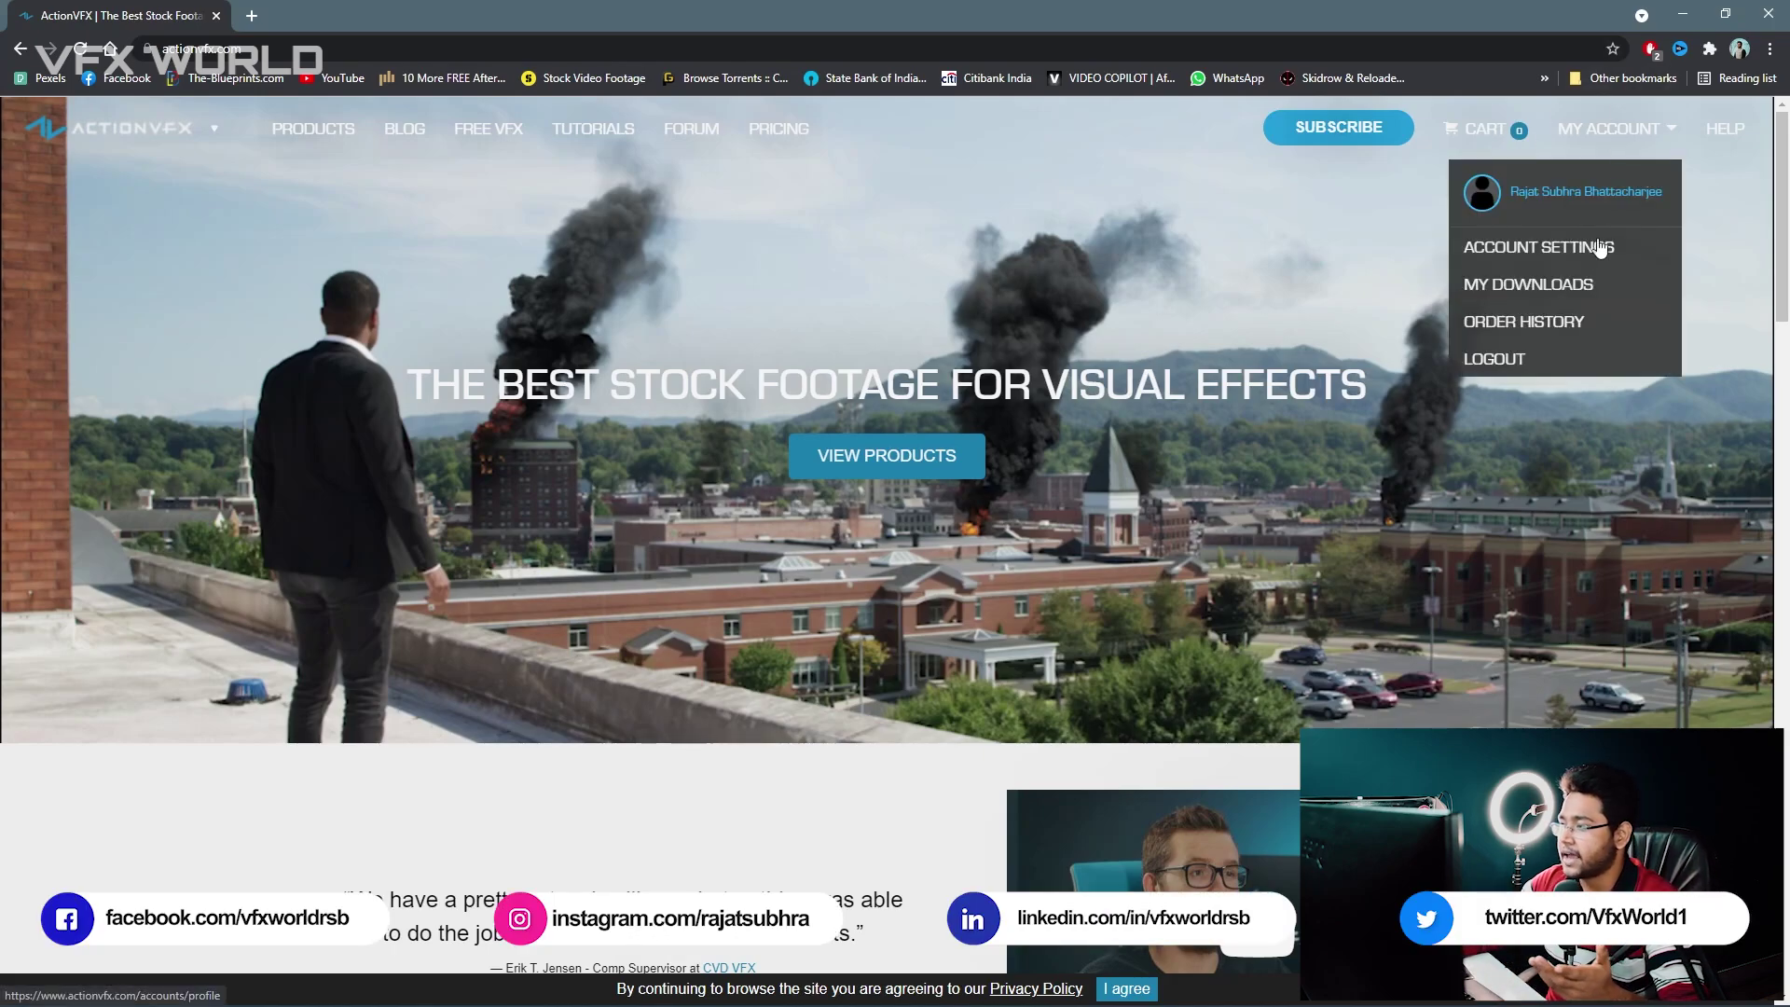
left_click(1587, 290)
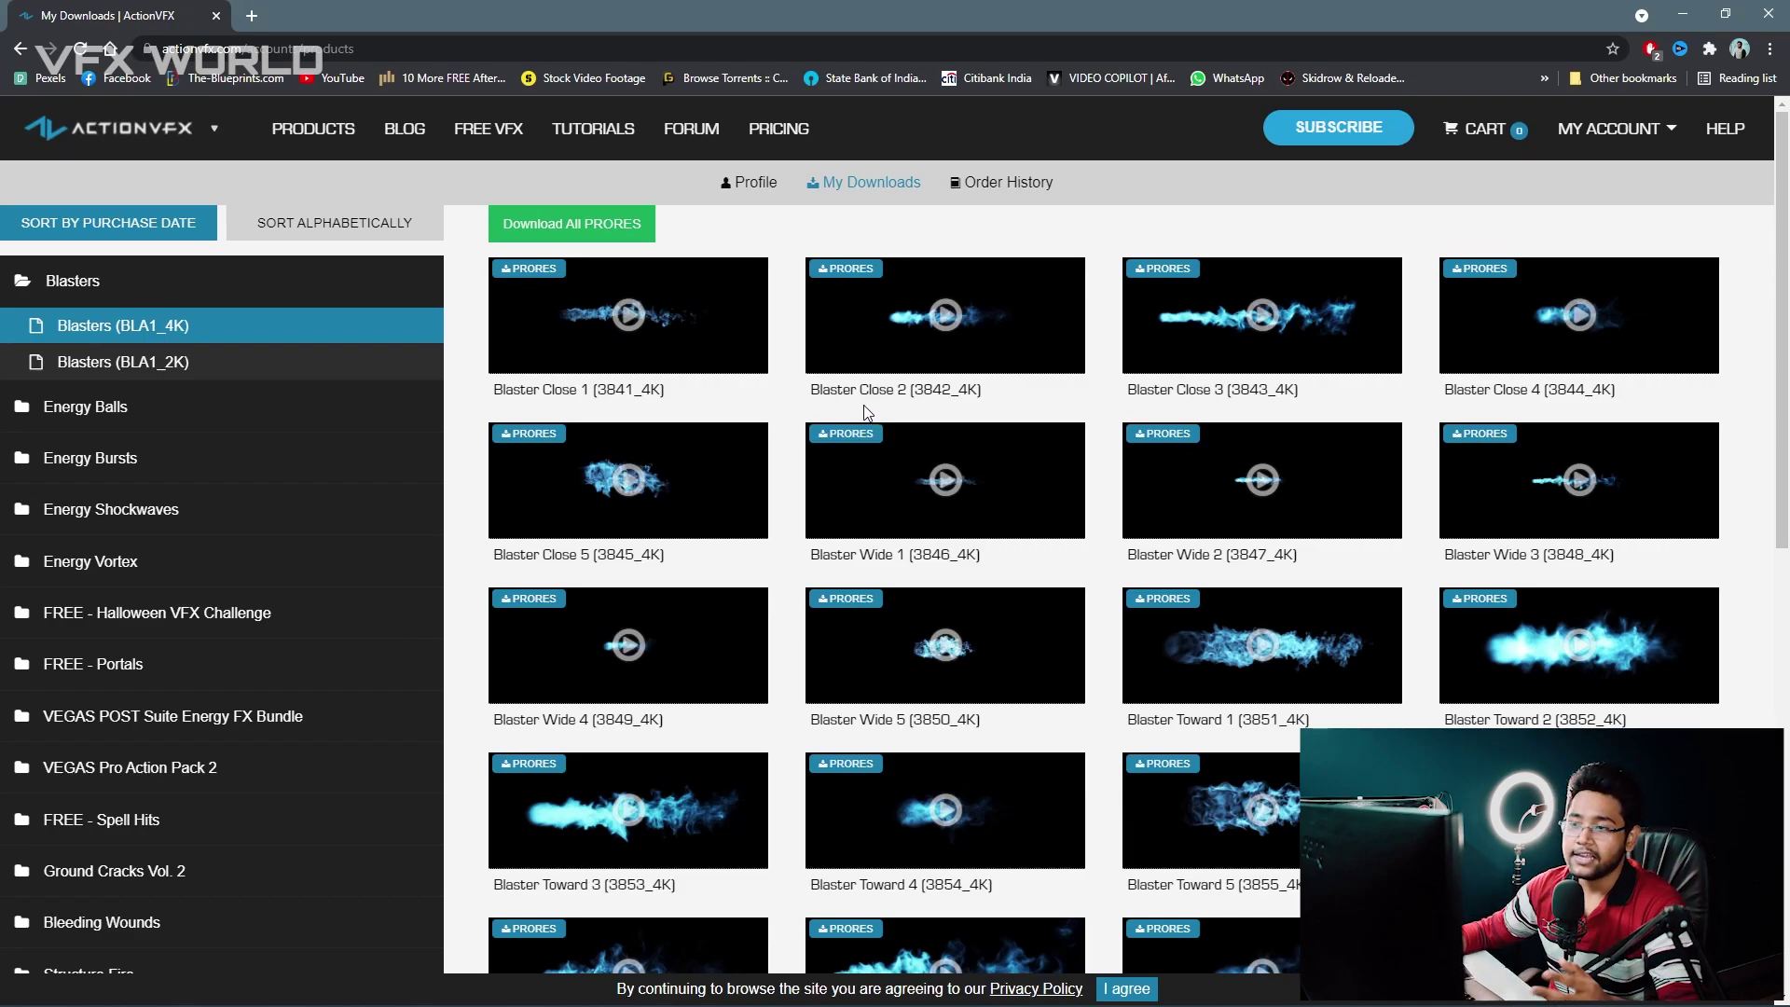
mouse_move(682, 511)
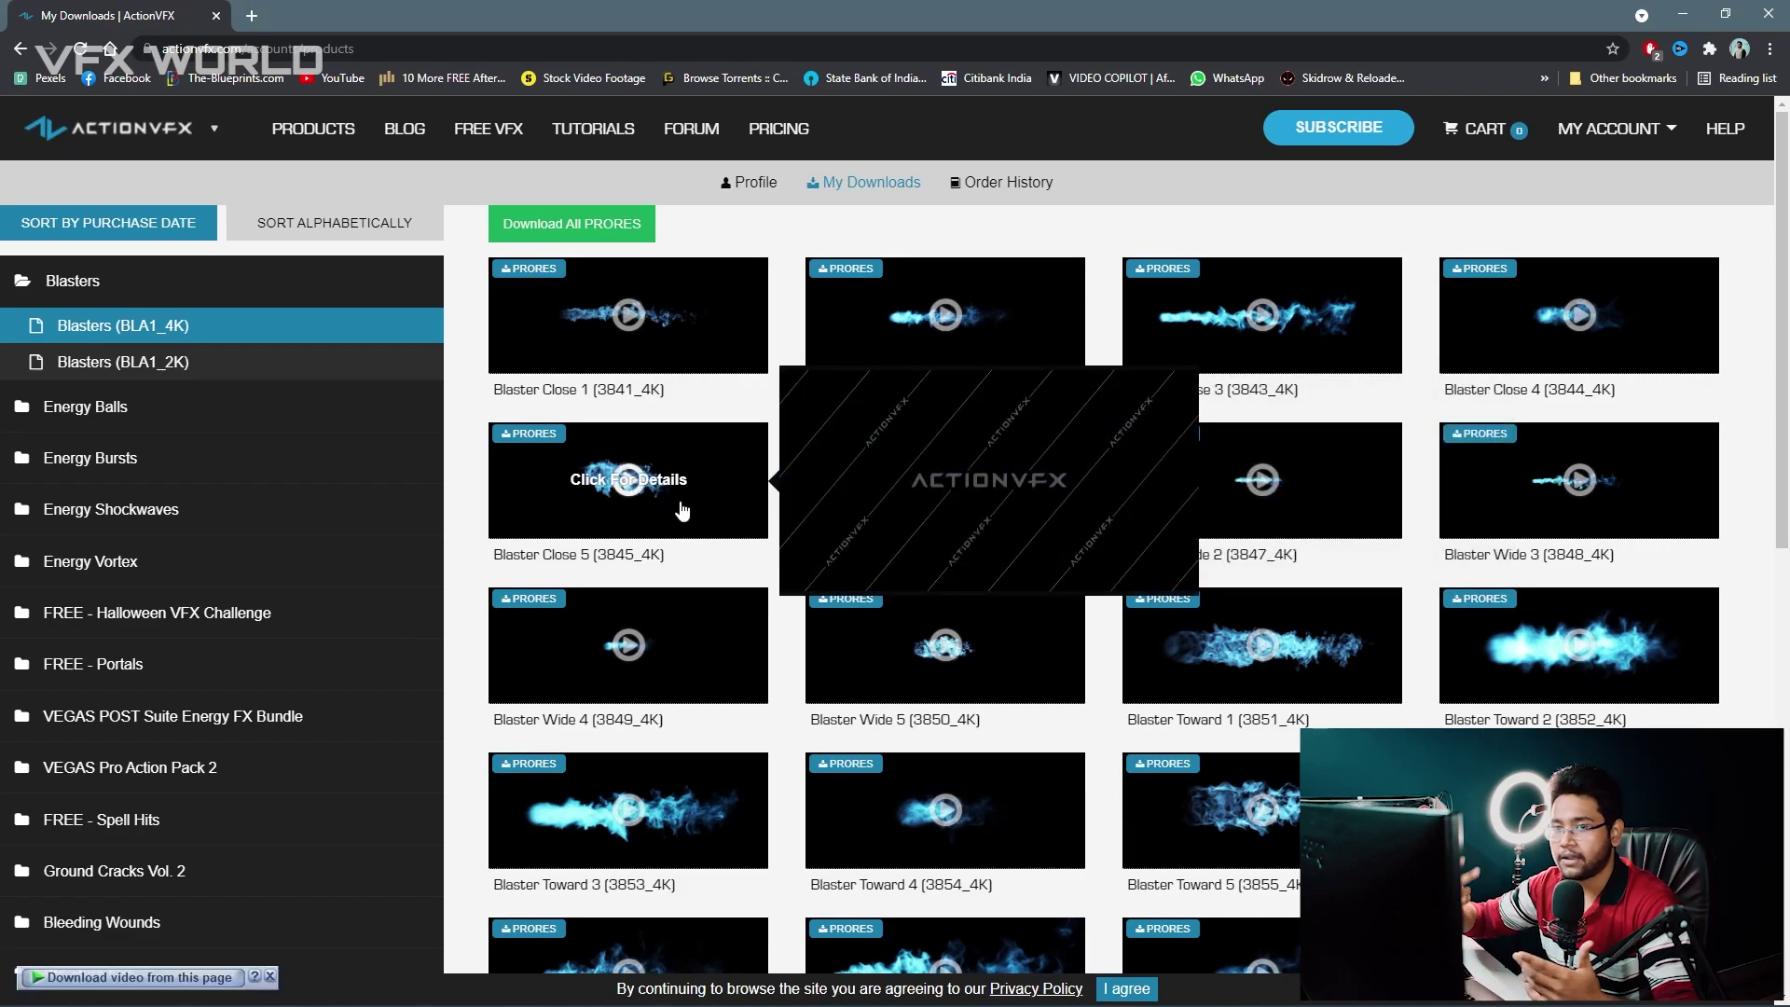
left_click(38, 403)
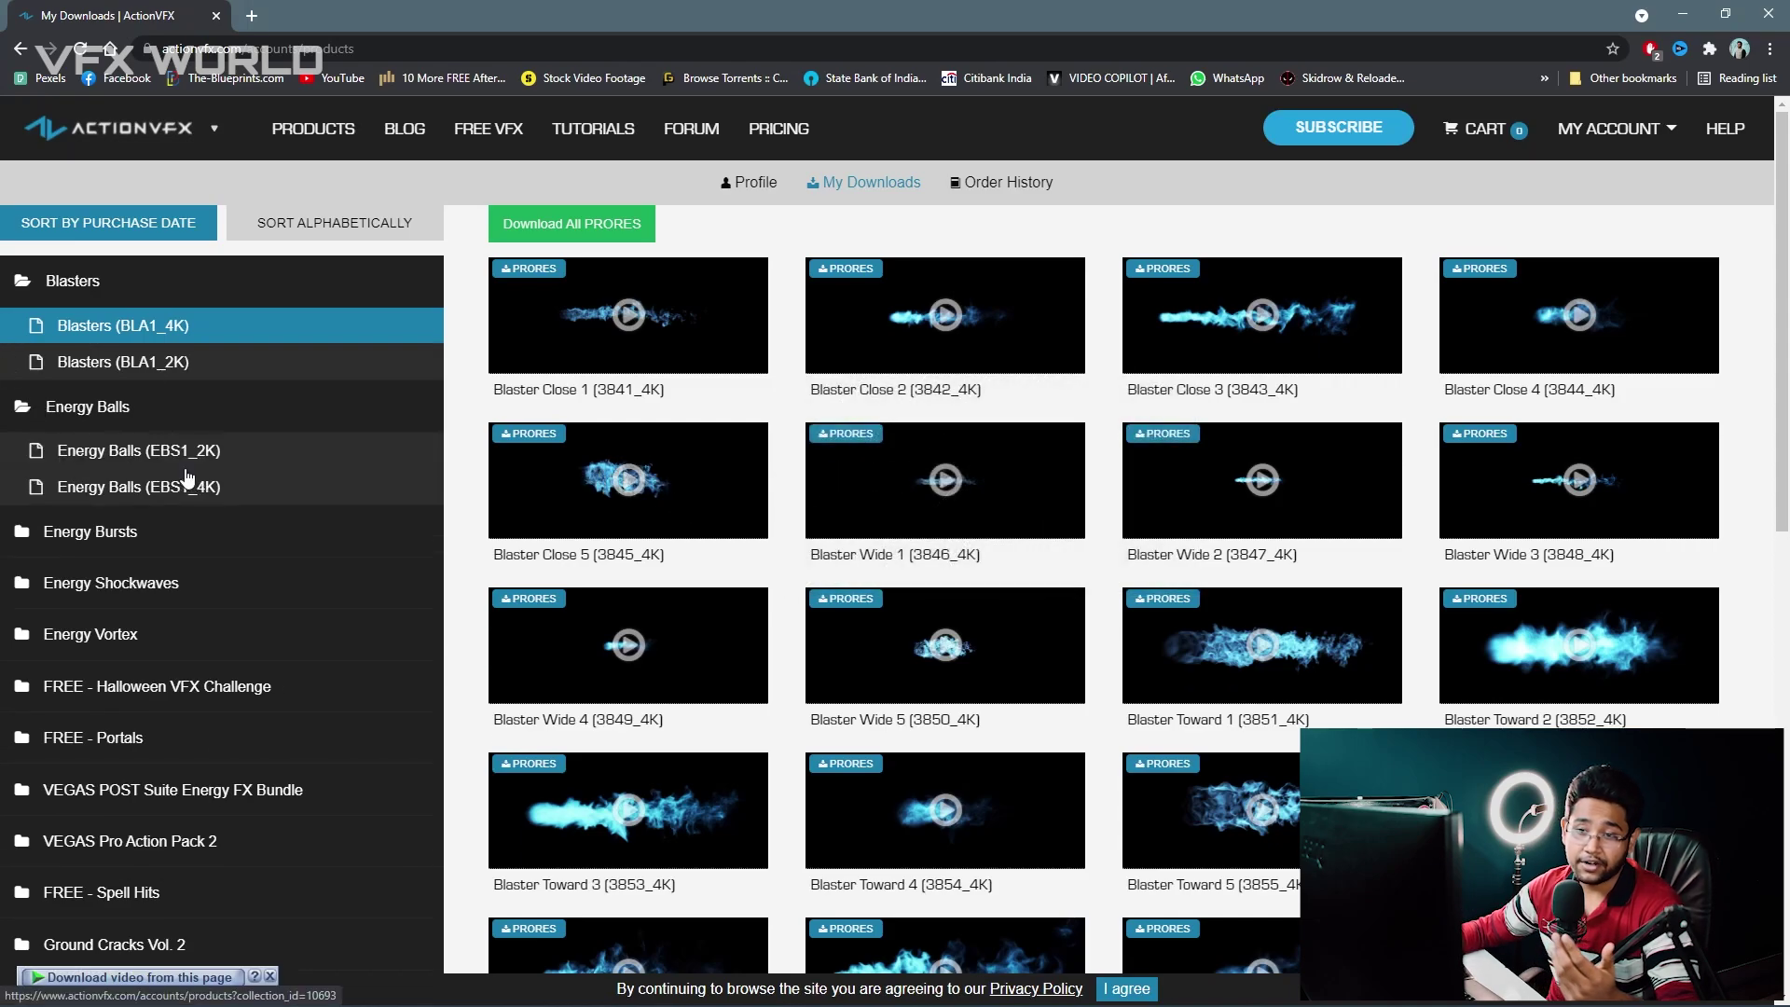
left_click(196, 455)
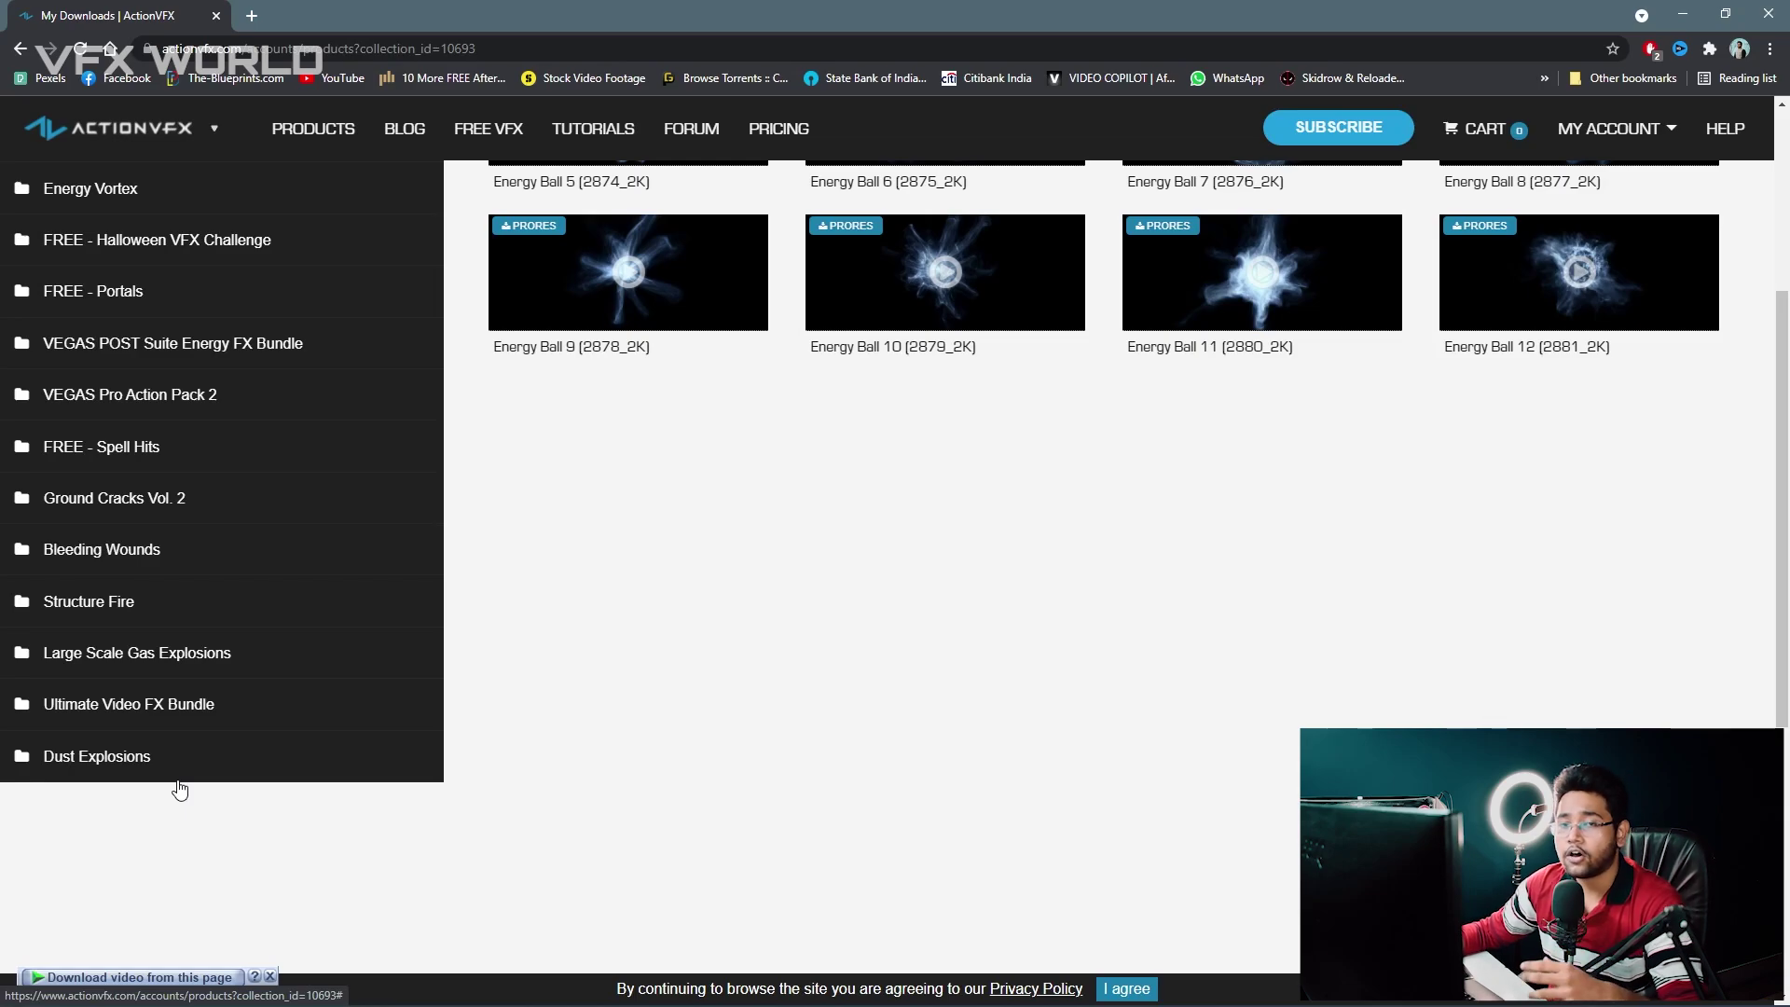
scroll(180, 789, "up", 2)
scroll(180, 790, "up", 2)
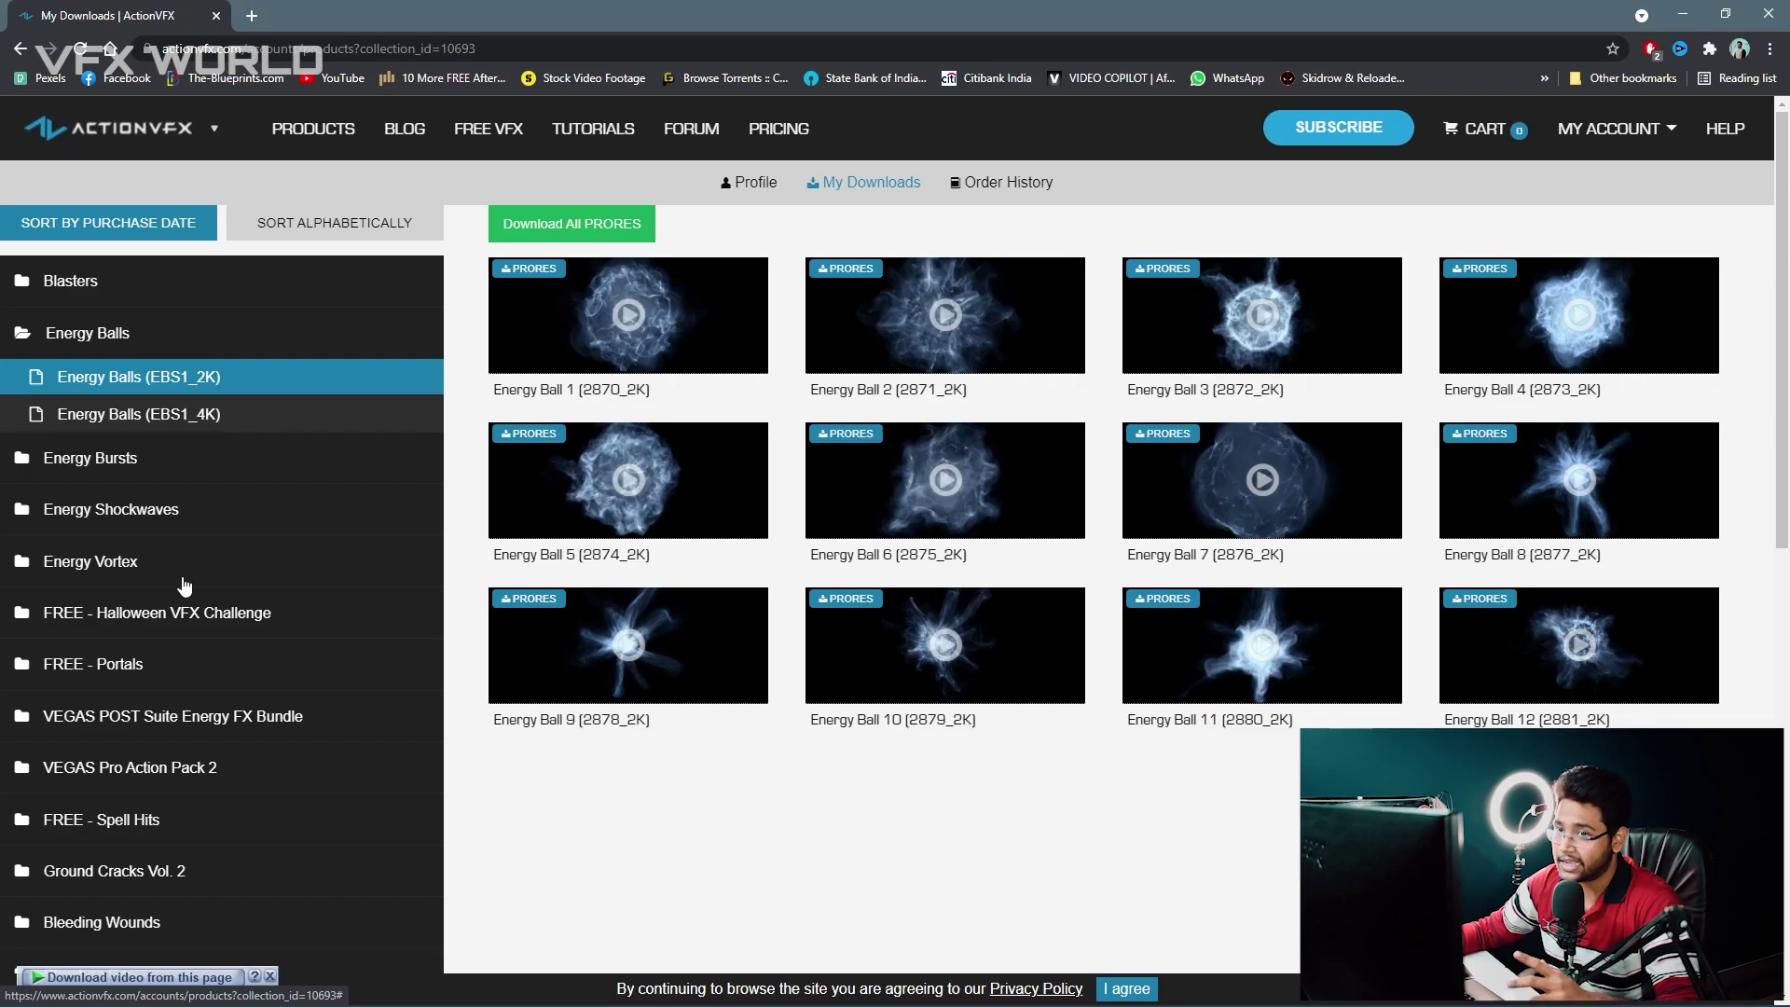
Step: Browse the FREE - Halloween VFX Challenge 2K and FREE - Portals download collections
mouse_move(972, 992)
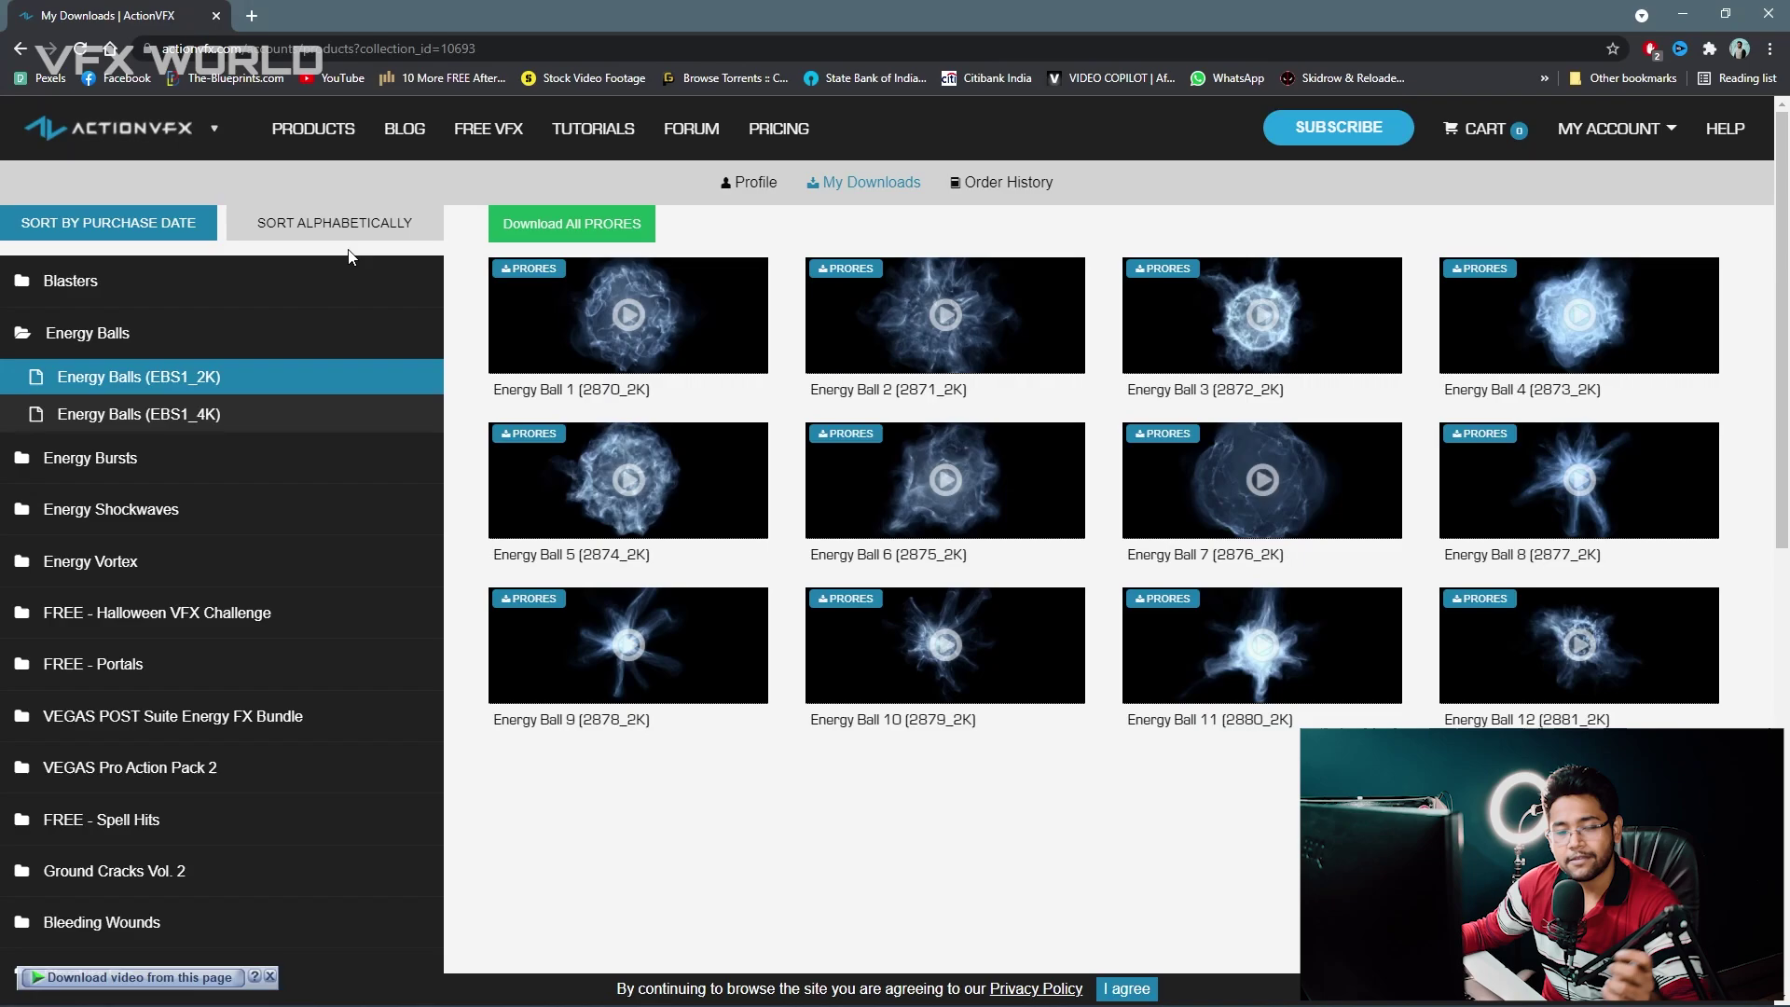
left_click(129, 636)
left_click(142, 665)
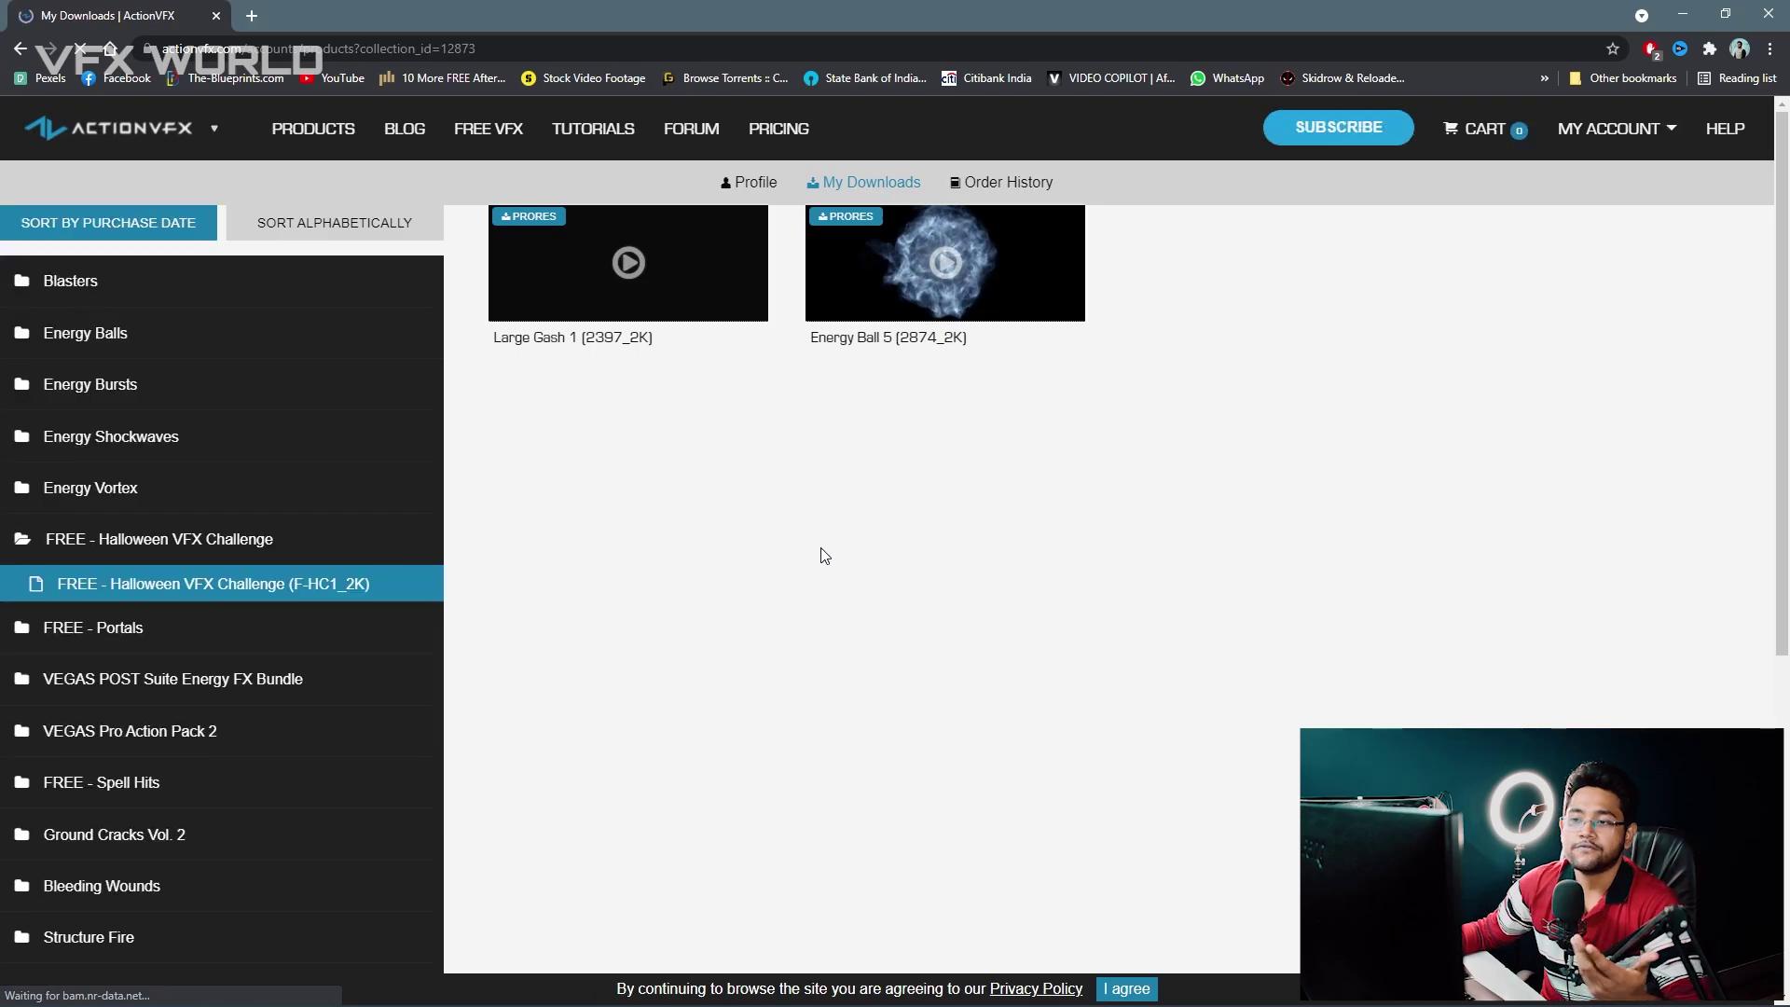
left_click(159, 643)
left_click(160, 673)
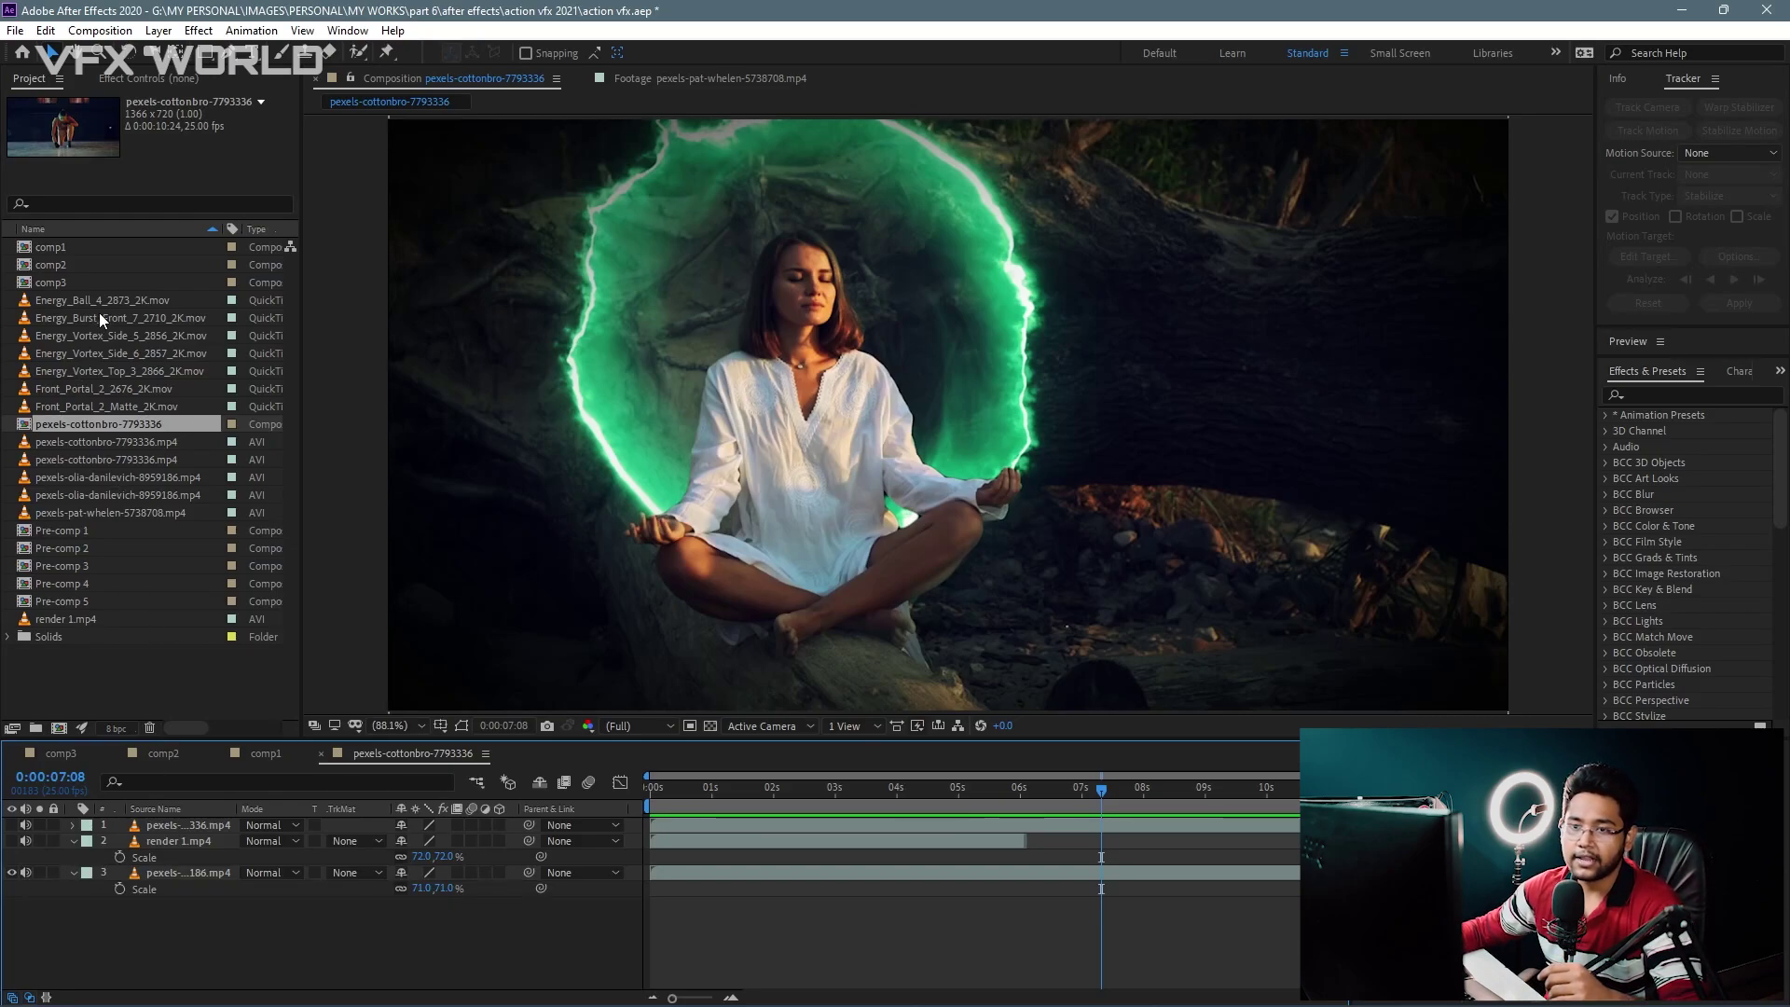
Step: Preview pexels-cottonbro-7793336.mp4 and build the comp pexels-cottonbro-7793336 2 from it
left_click(91, 445)
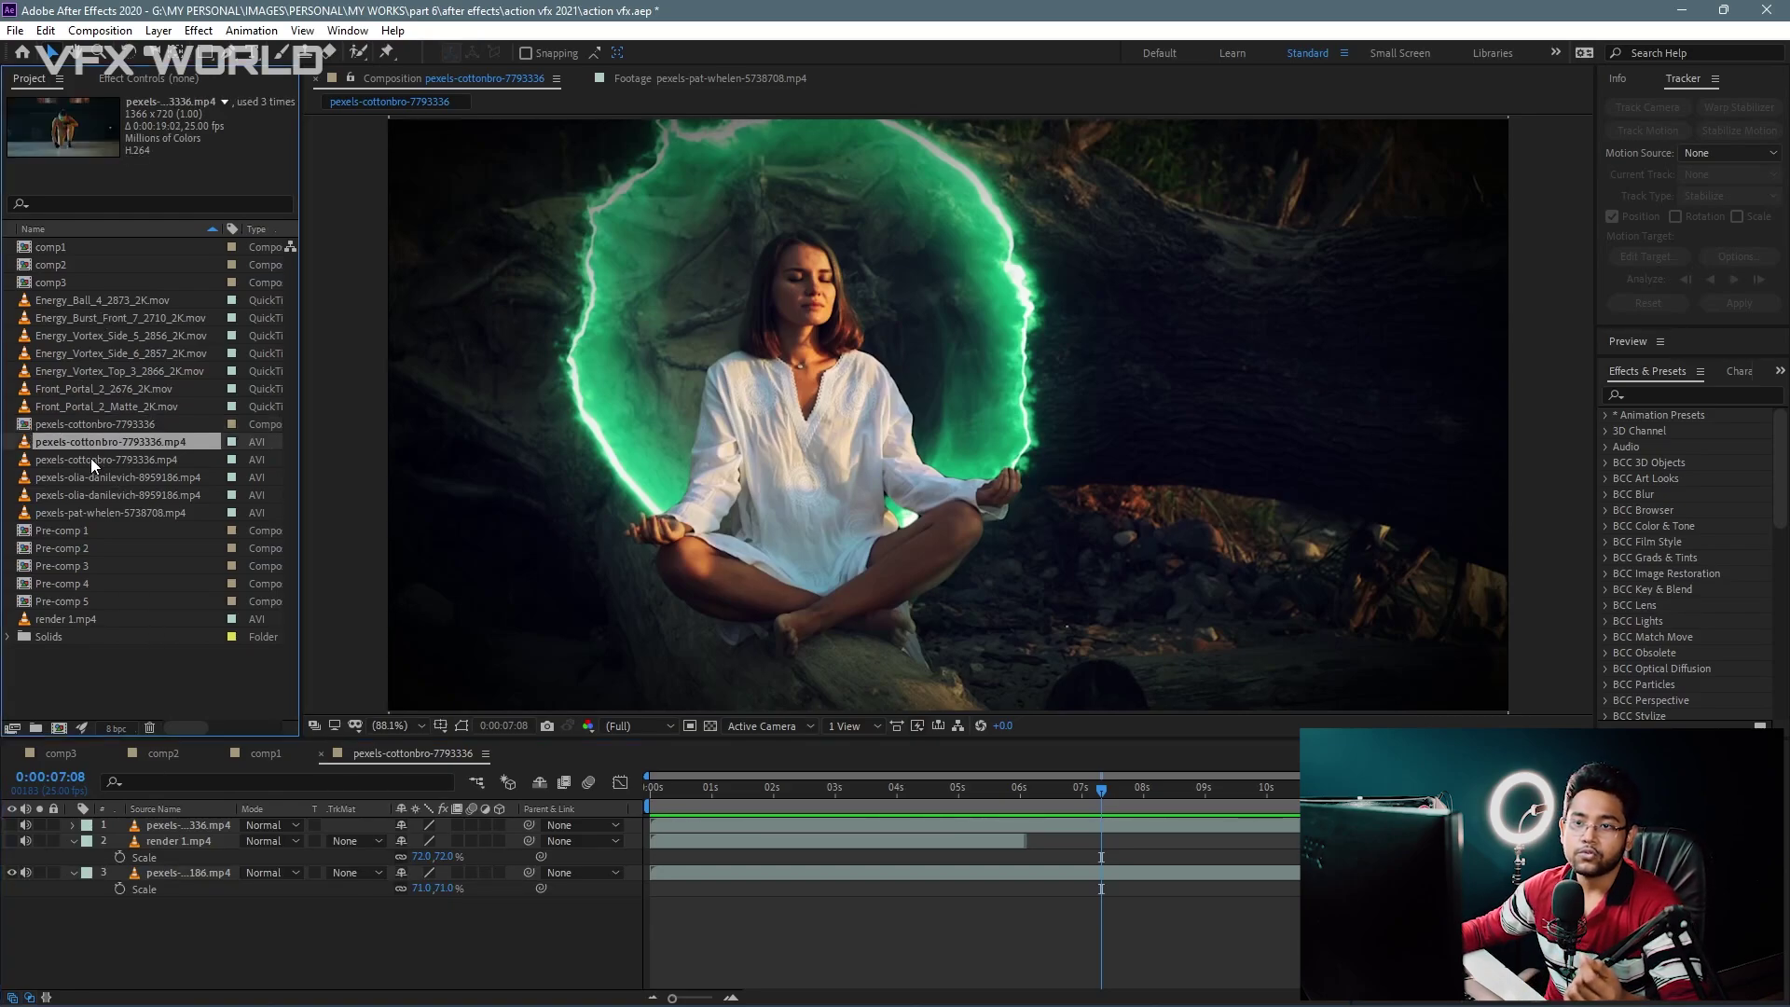
left_click(92, 456)
double_click(93, 439)
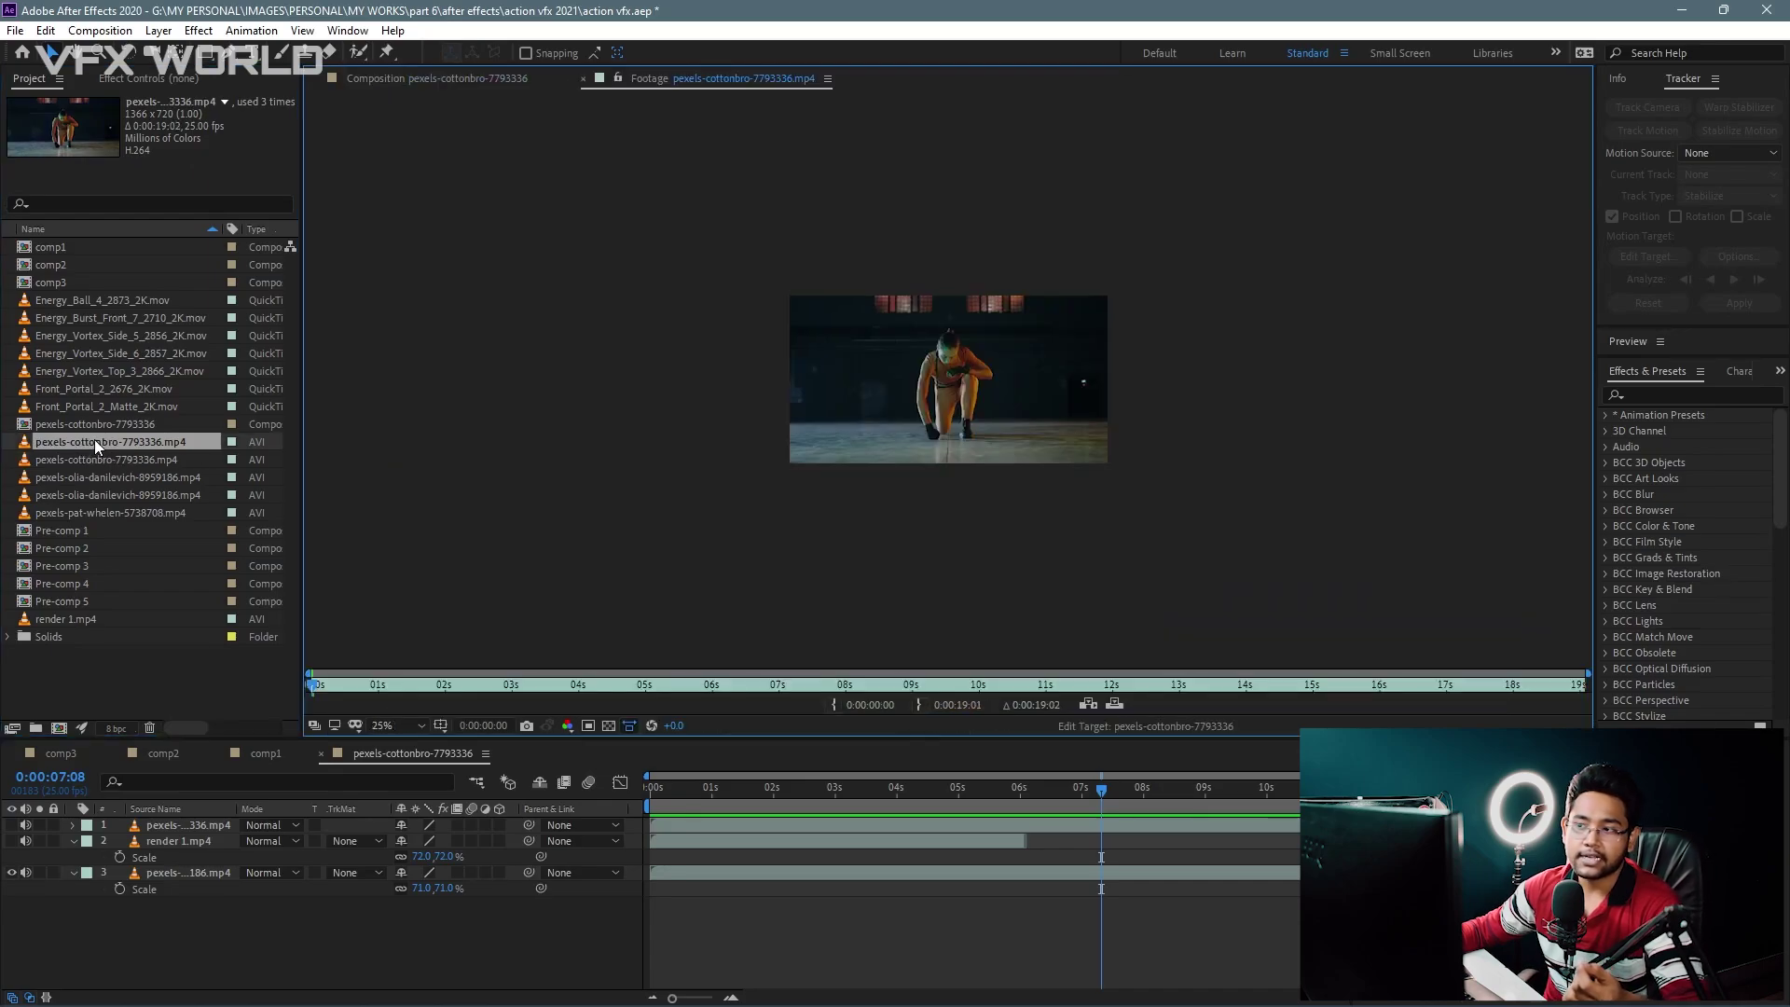
left_click_drag(893, 678, 936, 681)
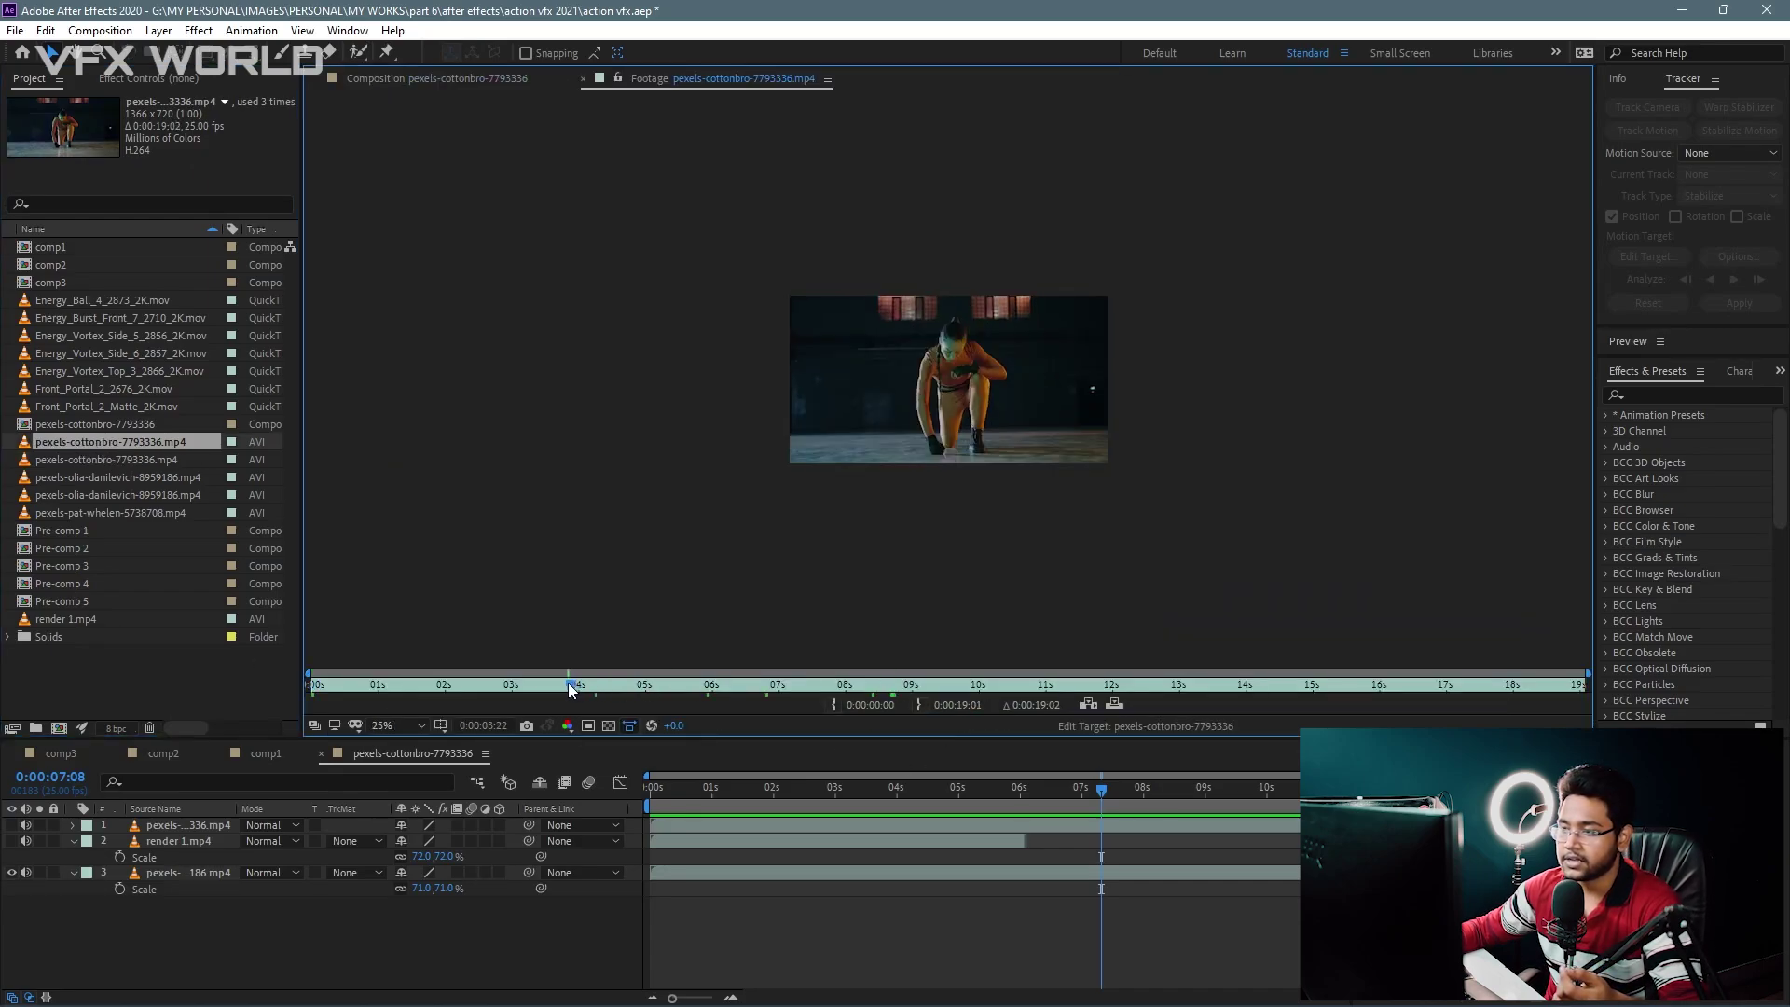
left_click_drag(88, 446, 62, 722)
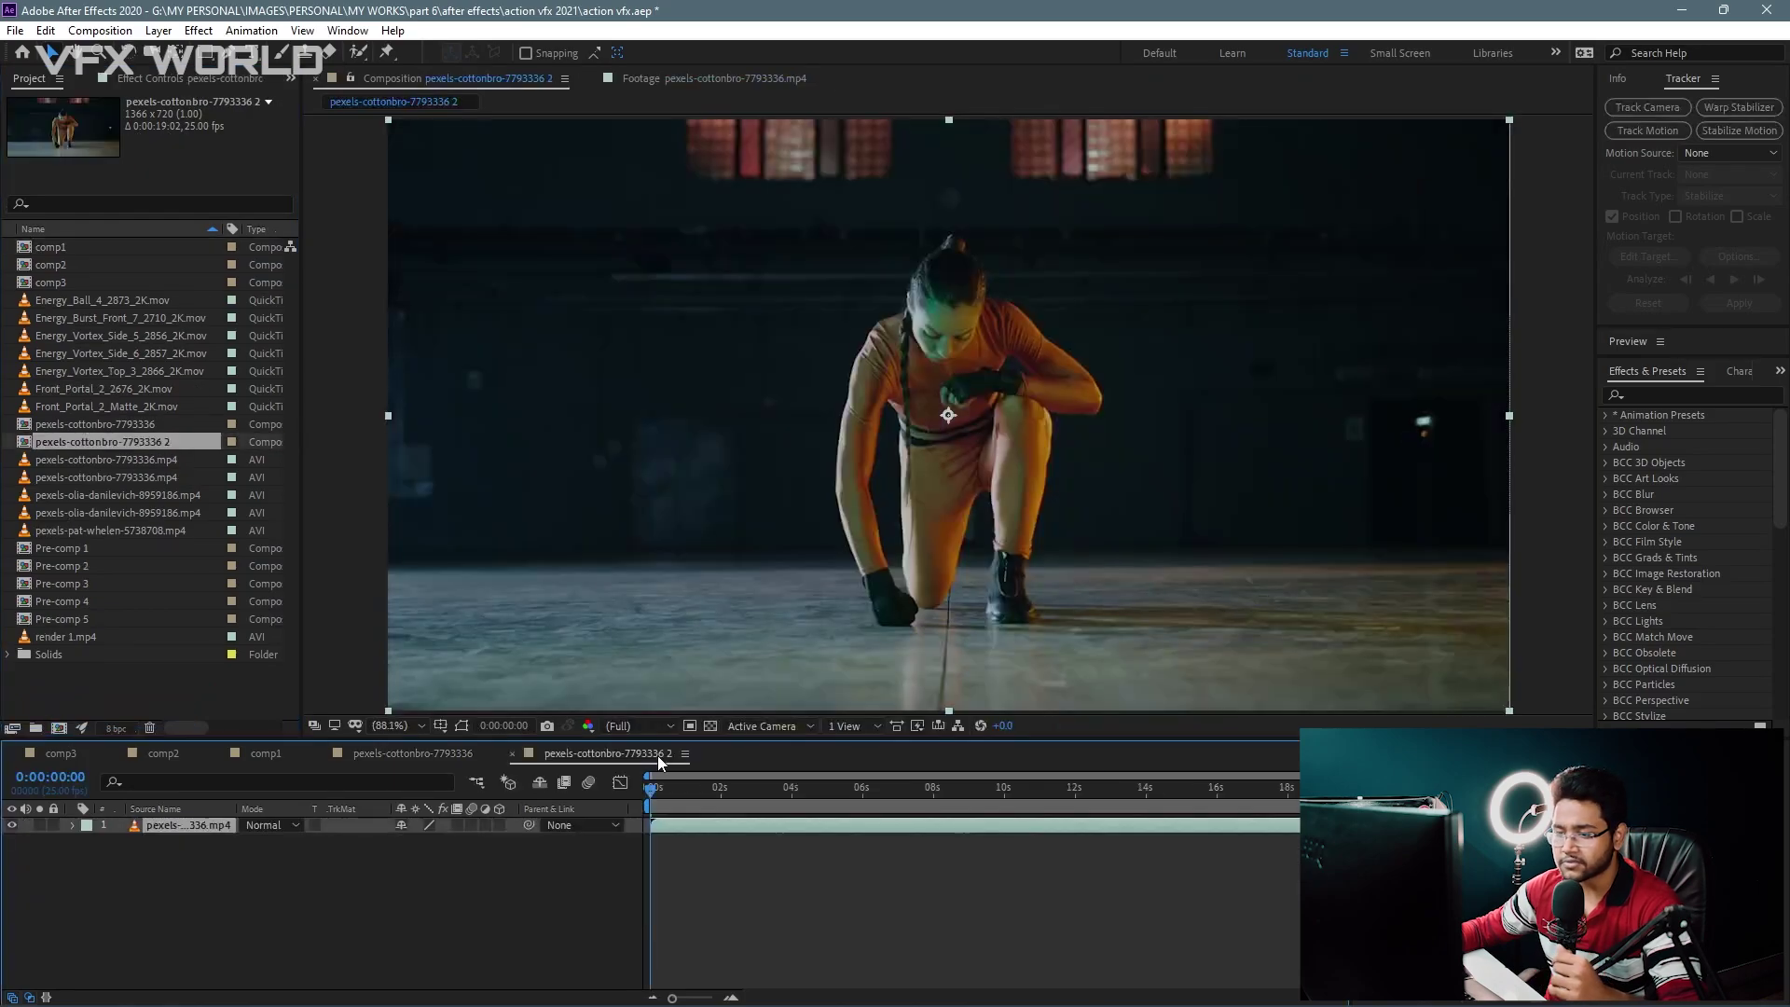
left_click_drag(686, 792, 599, 813)
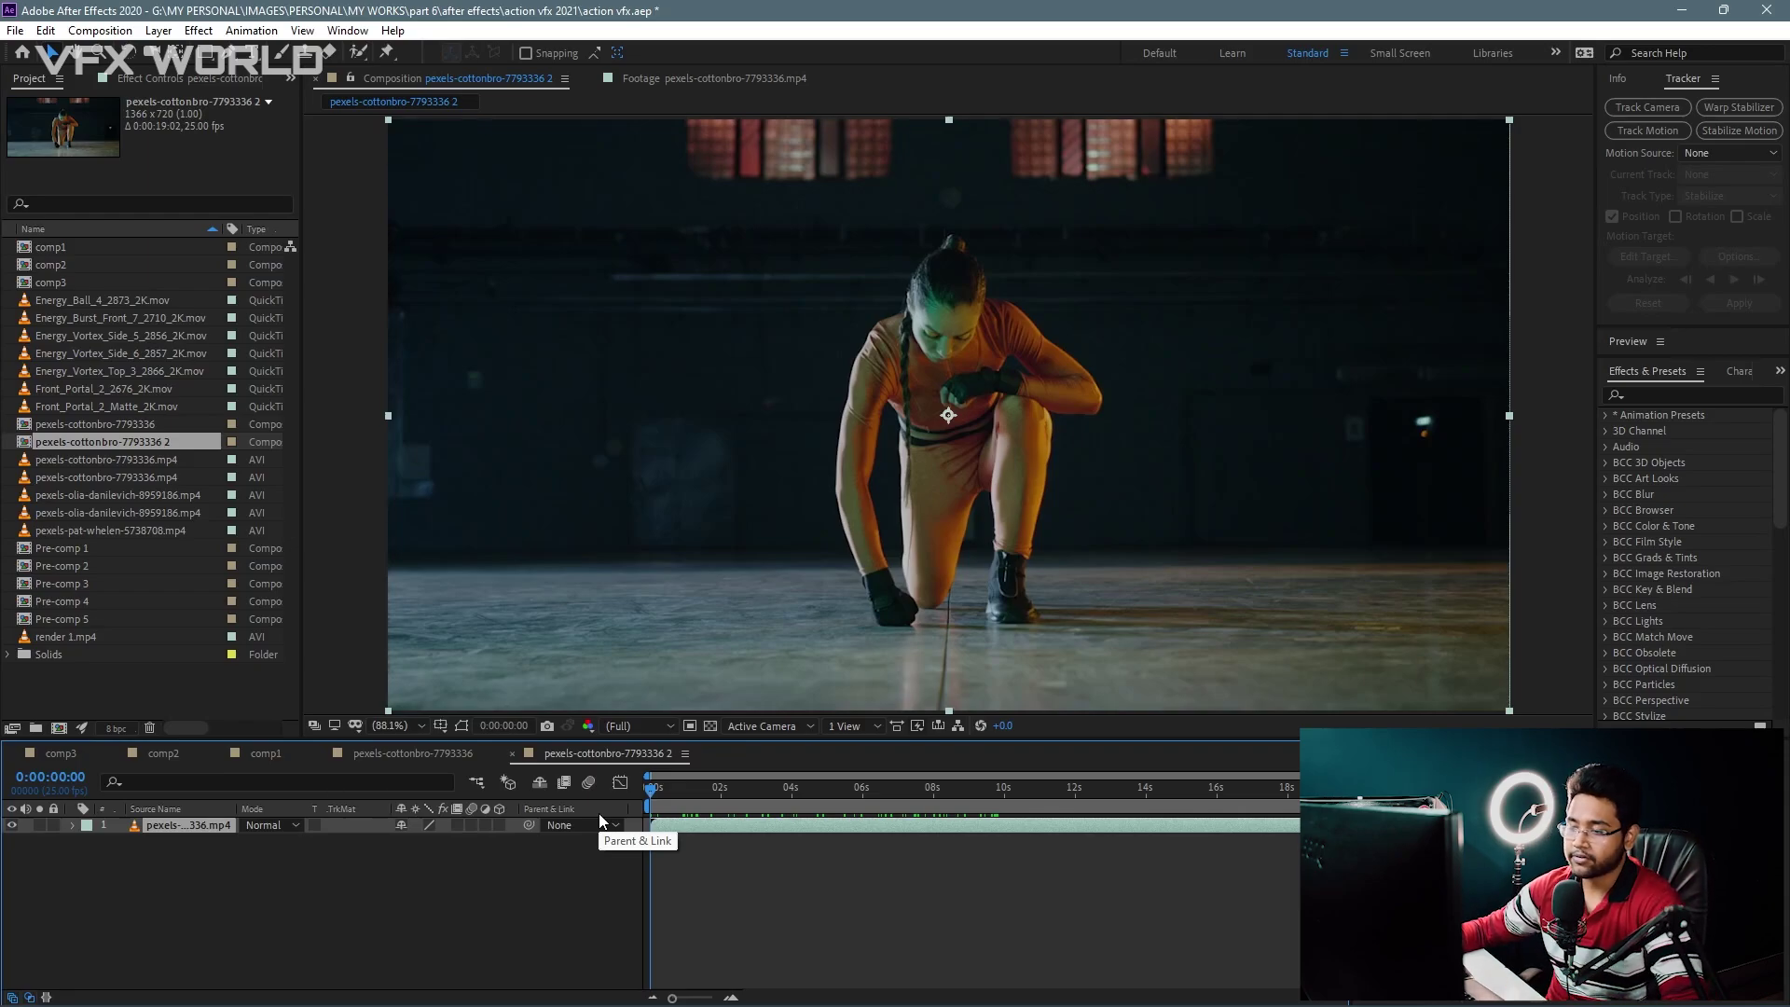
Step: Split the layer at 0:00:10:03 and trim the comp to a work area ending there
left_click_drag(653, 792, 1010, 792)
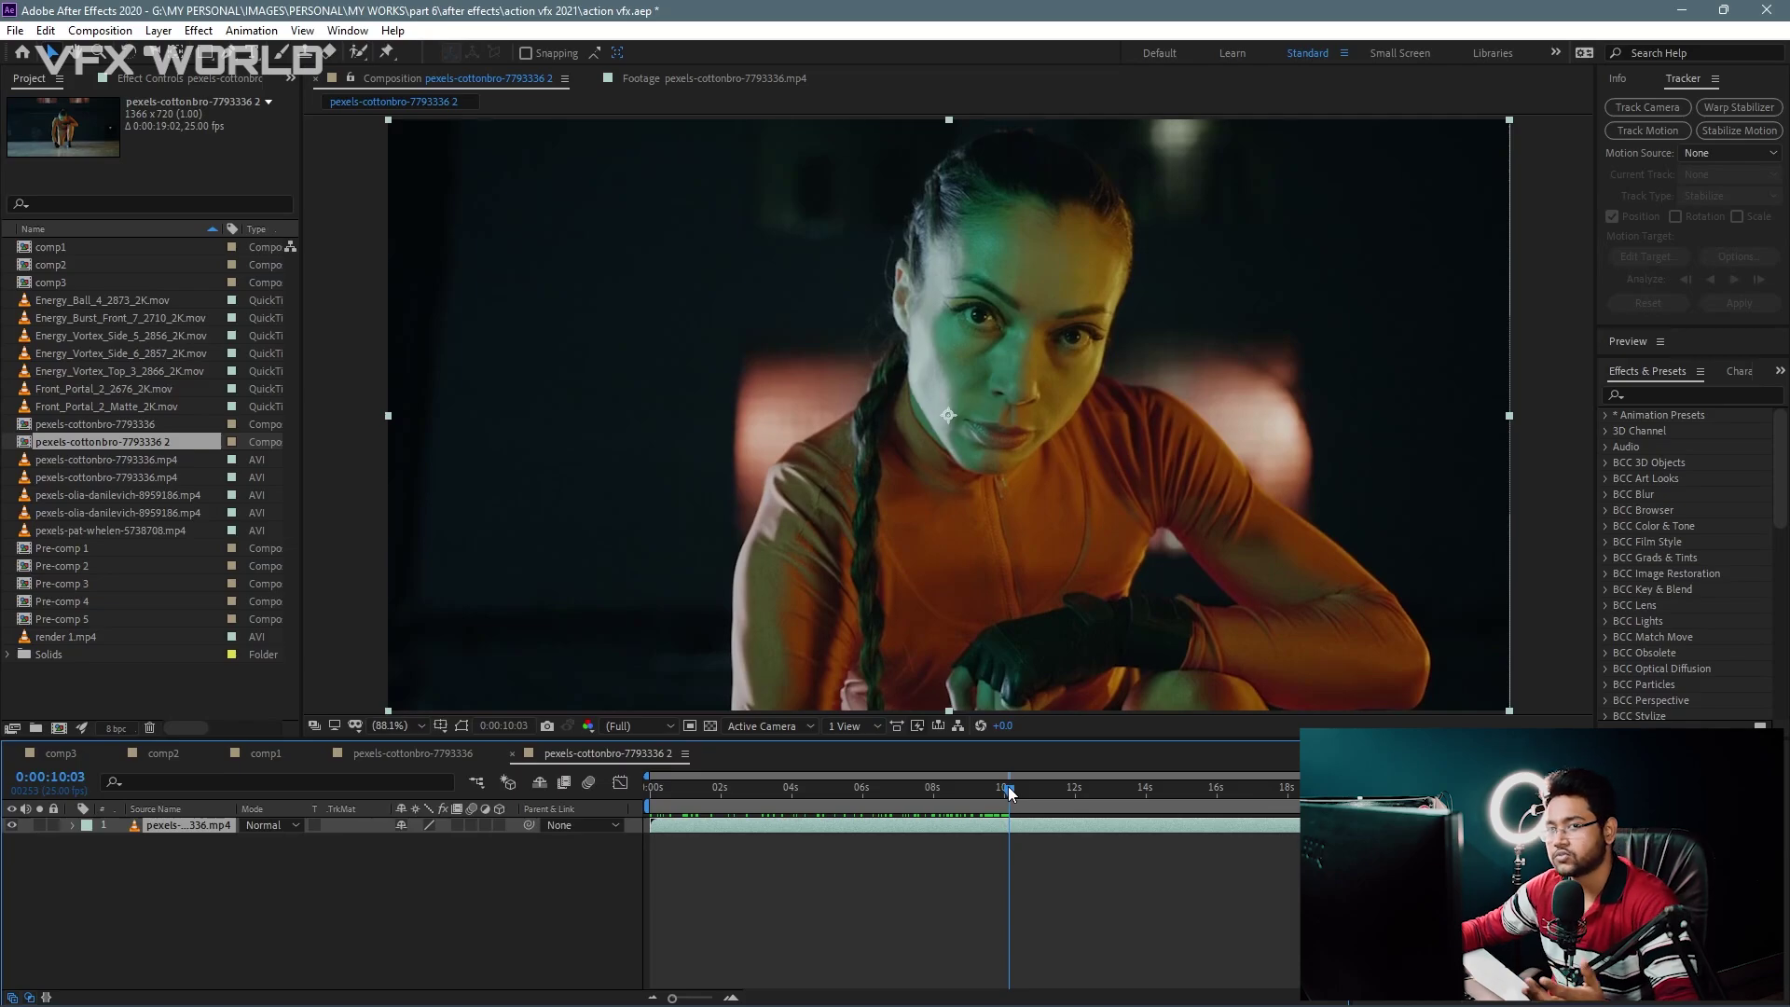
key("ctrl+shift+d")
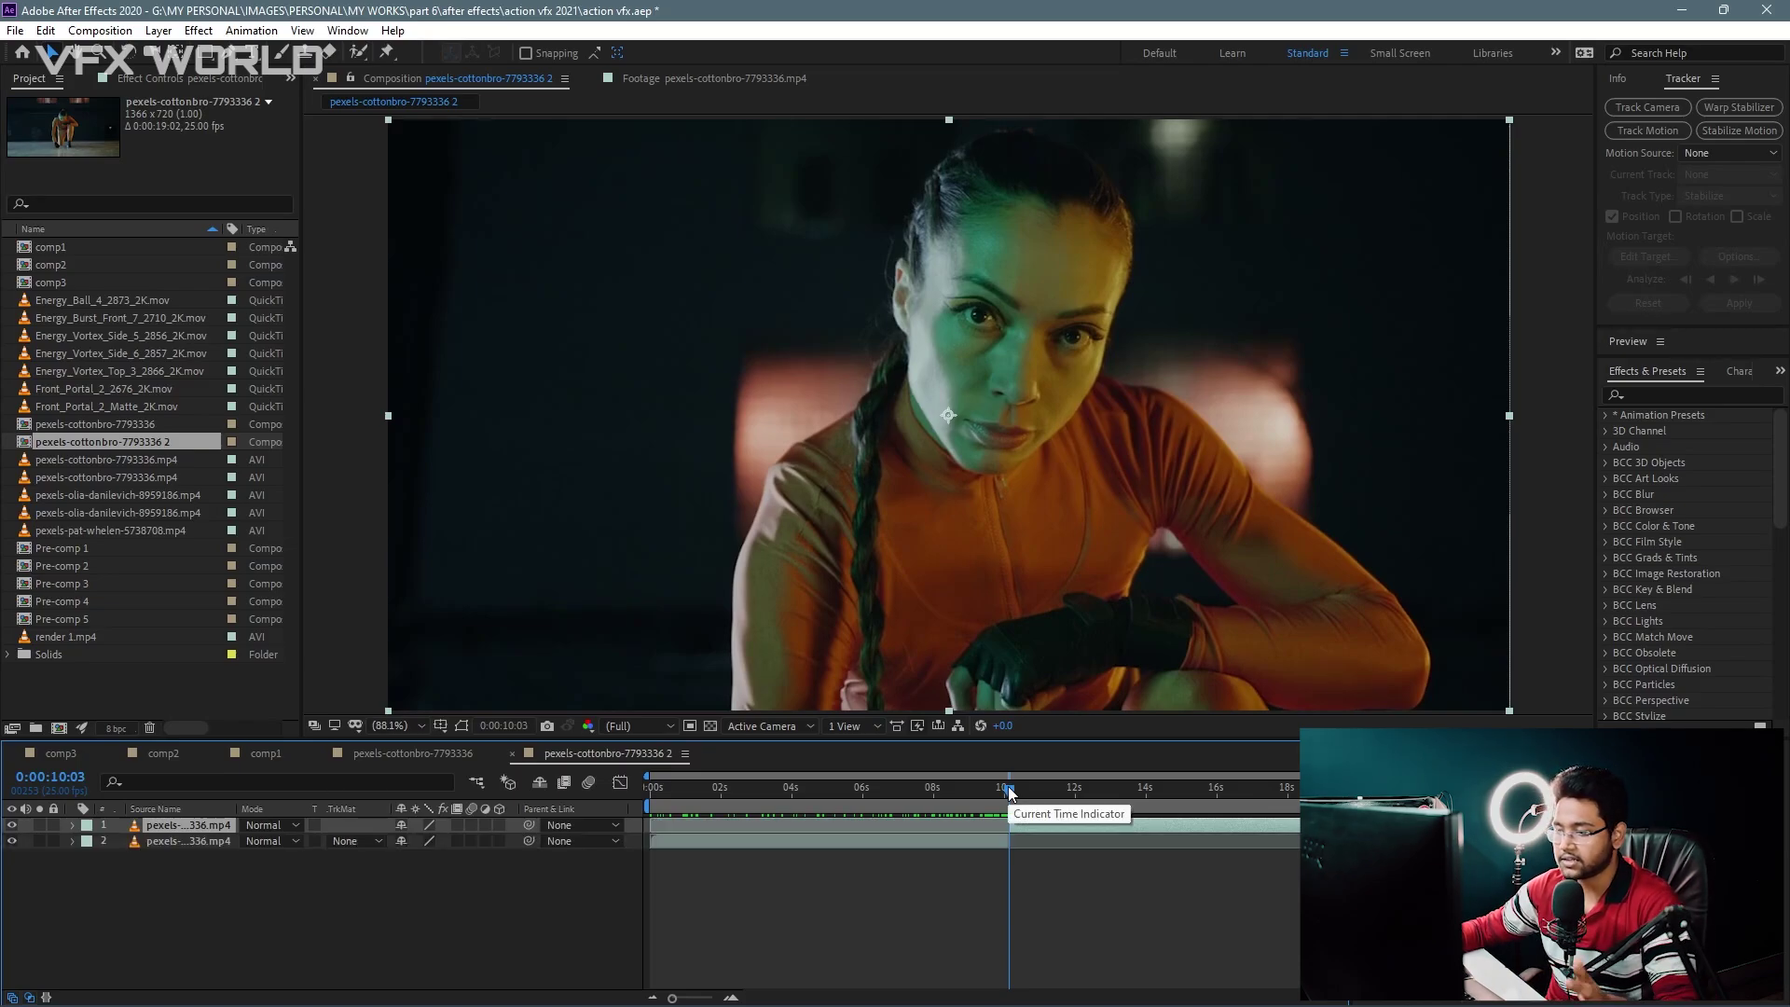
key("n")
key("Home")
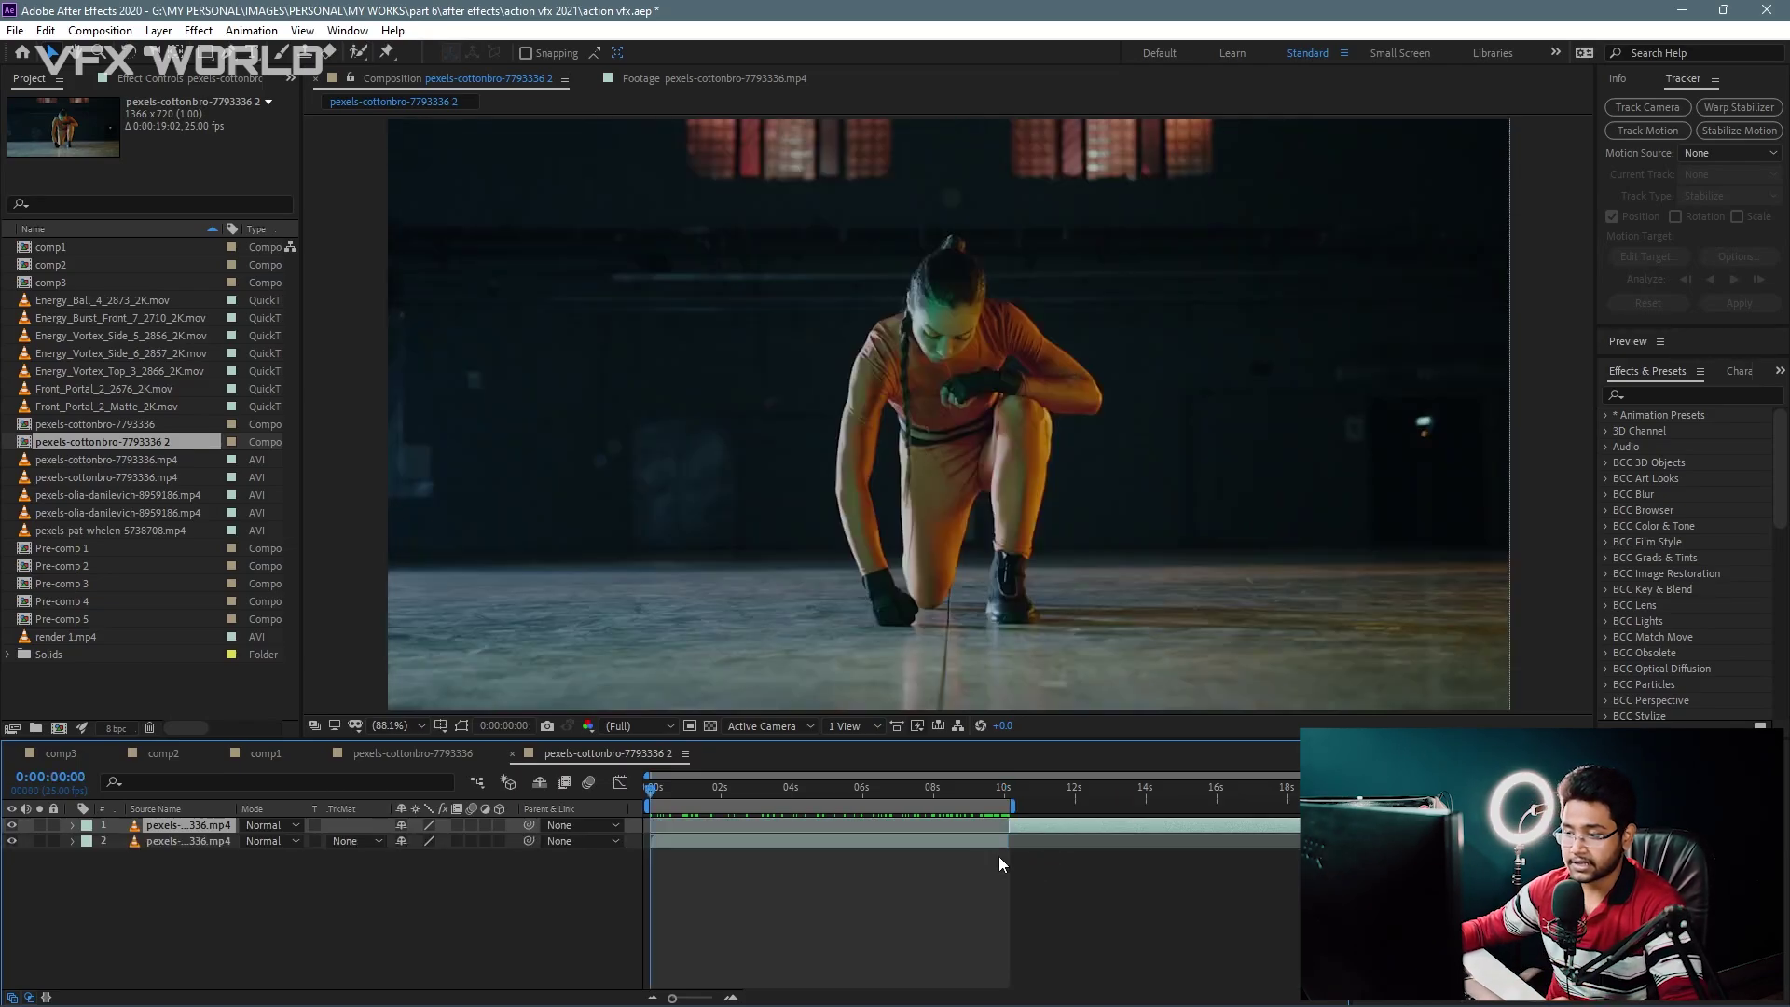
right_click(925, 812)
left_click(965, 867)
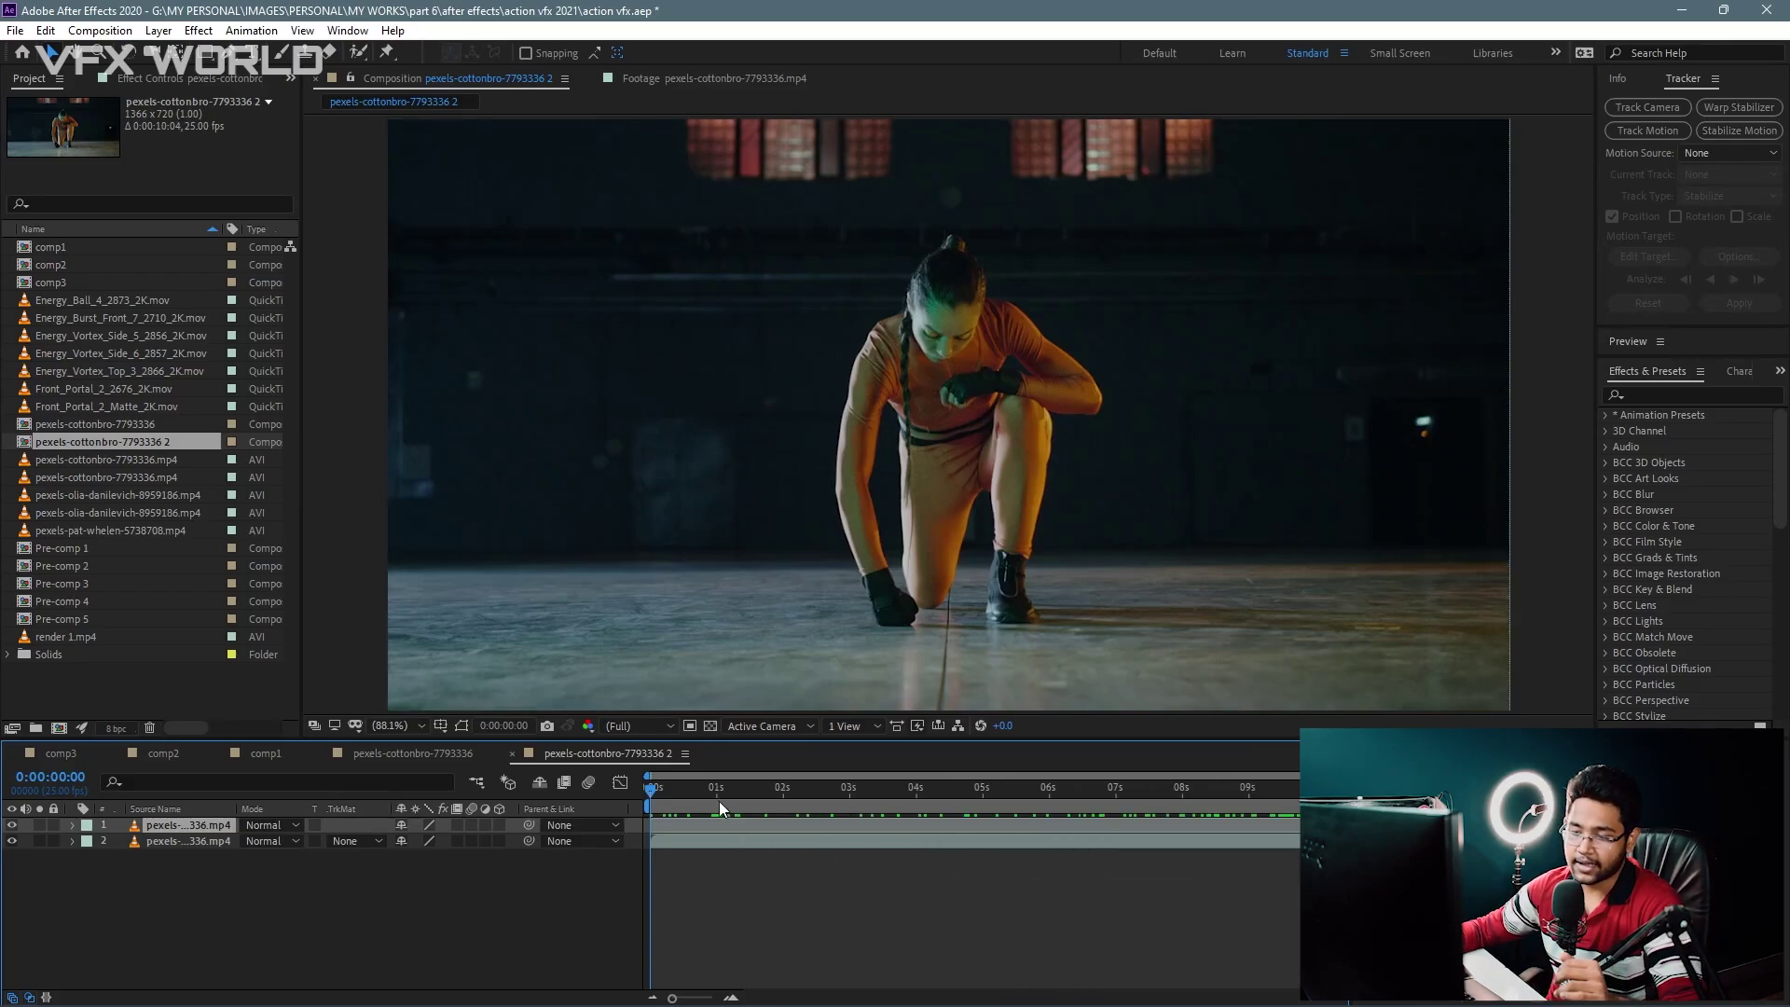
Step: Delete the leftover second layer, keeping only the kneeling-dancer footage layer
mouse_move(718, 801)
left_mouse_down()
mouse_move(1281, 801)
mouse_move(612, 842)
left_mouse_up()
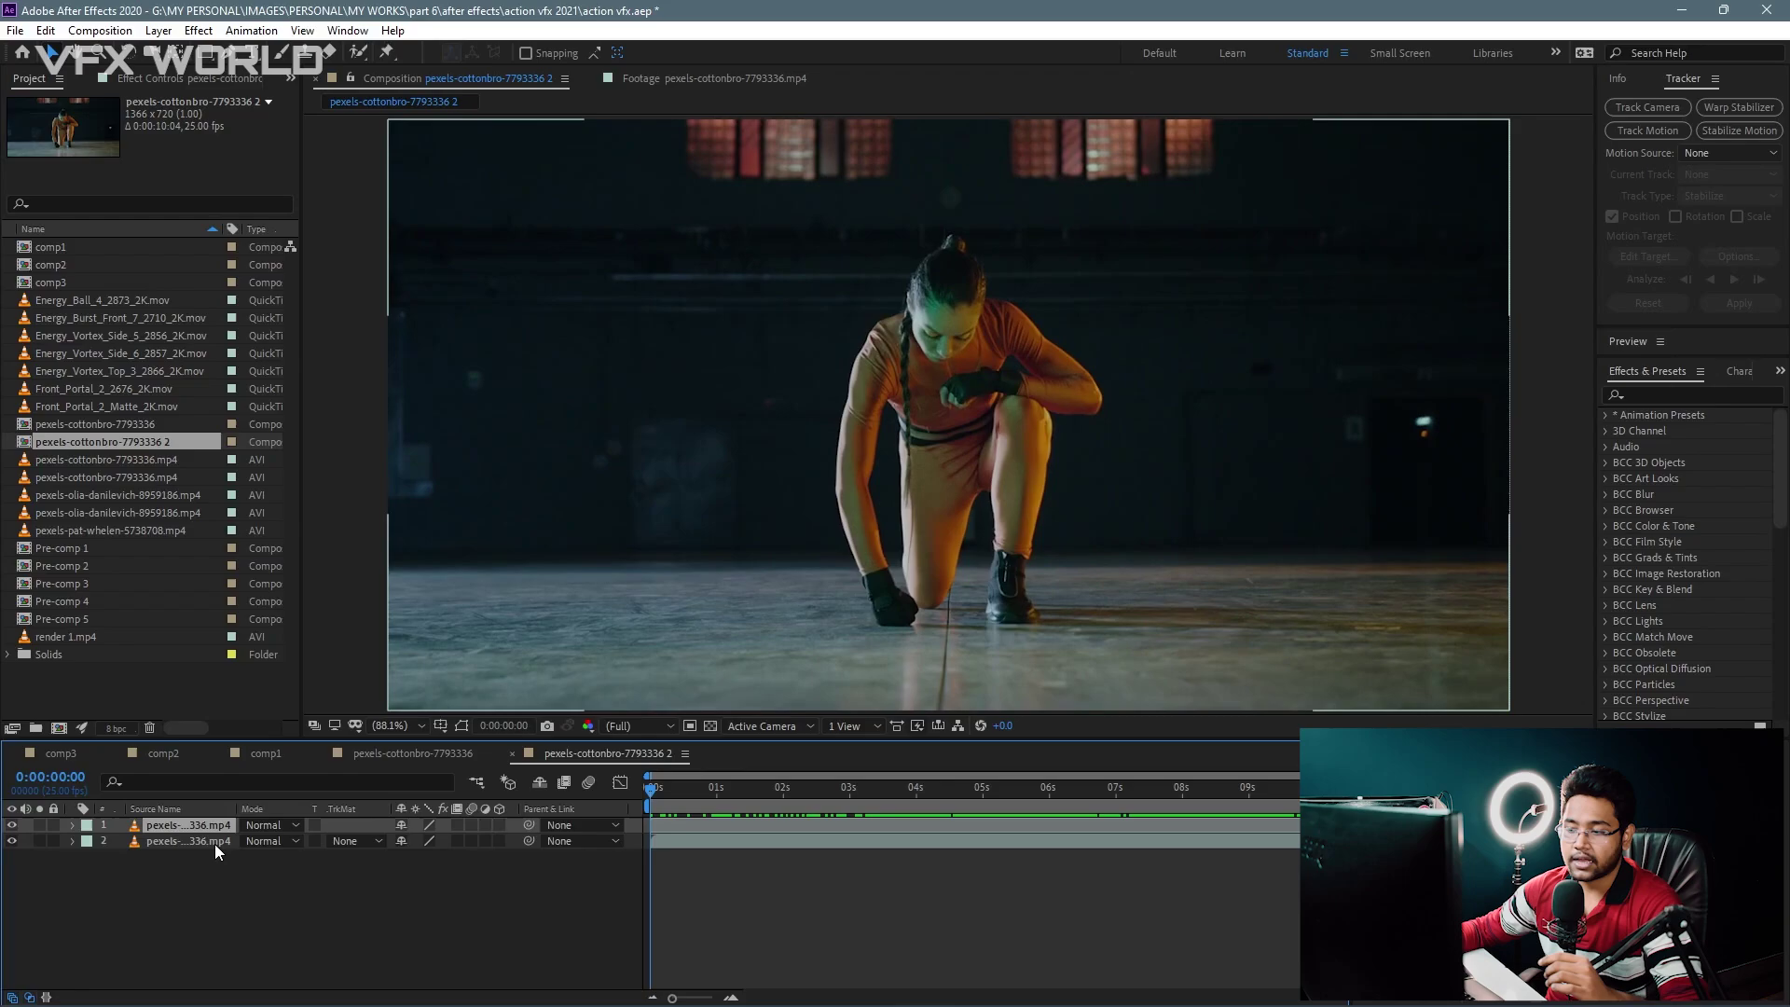
left_click(203, 835)
key("Delete")
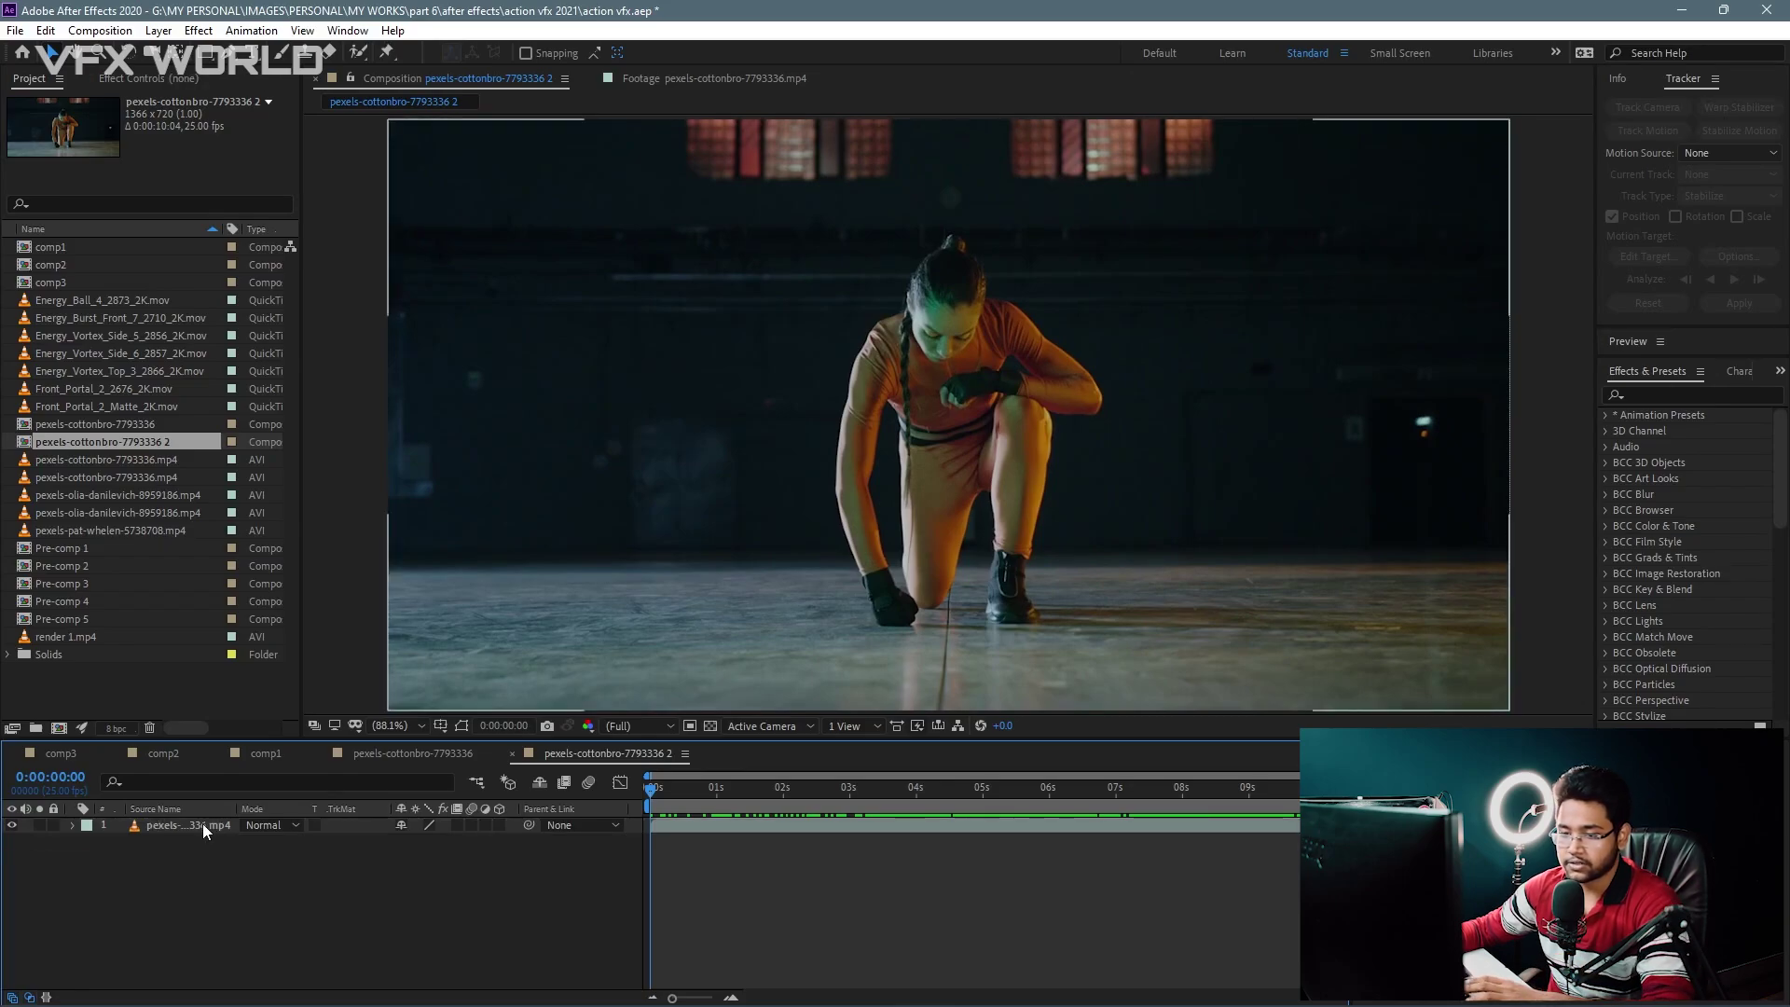
left_click(203, 824)
Step: Run the 3D Camera Tracker and create a null and camera from three floor track points
left_click(252, 30)
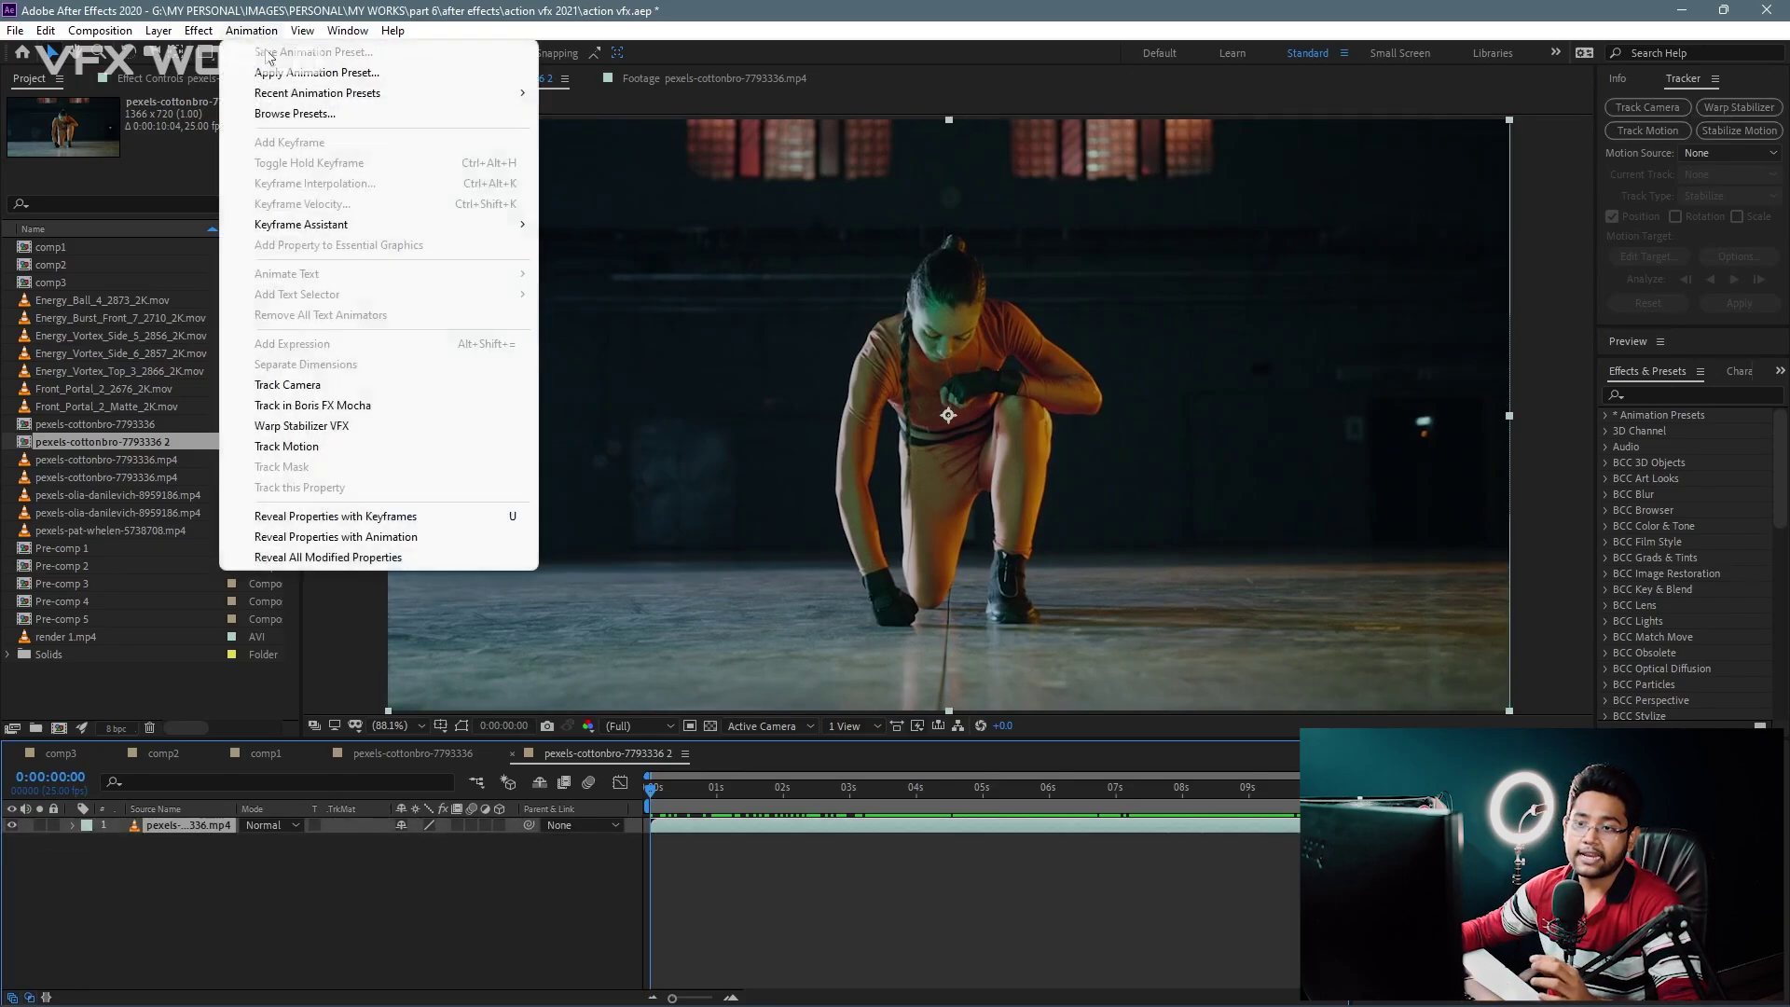
left_click(325, 386)
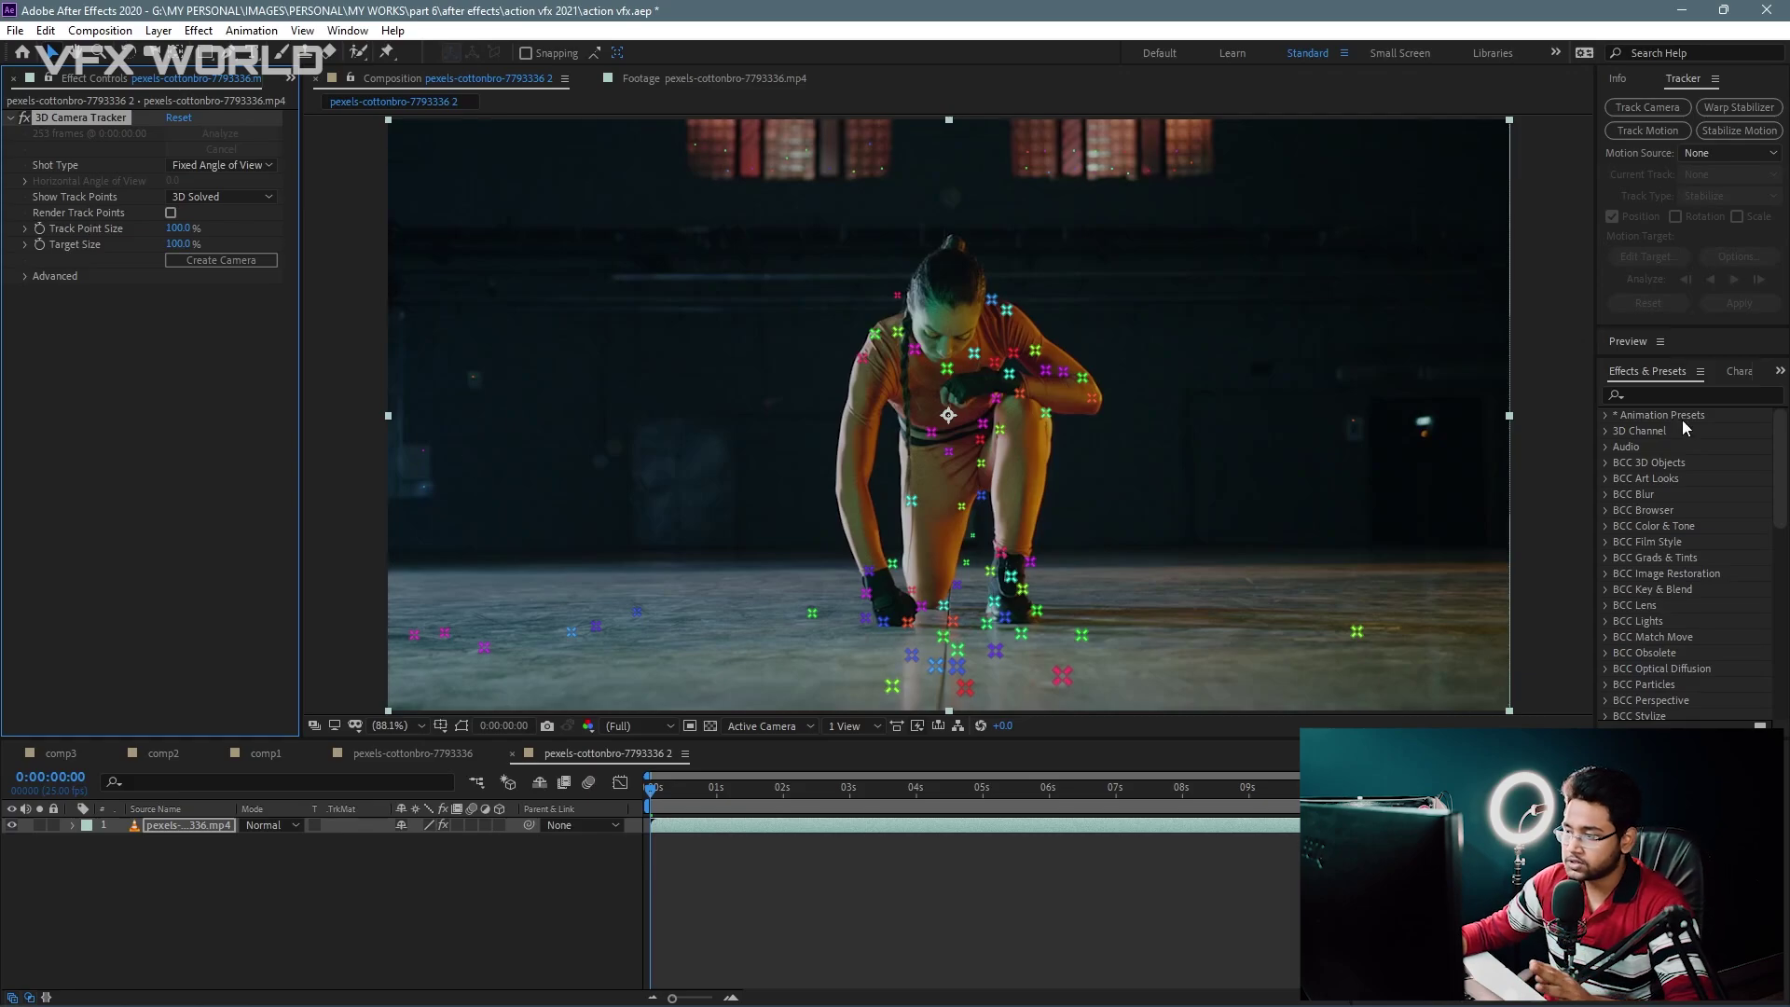
mouse_move(775, 790)
left_mouse_down()
mouse_move(839, 802)
mouse_move(650, 802)
left_mouse_up()
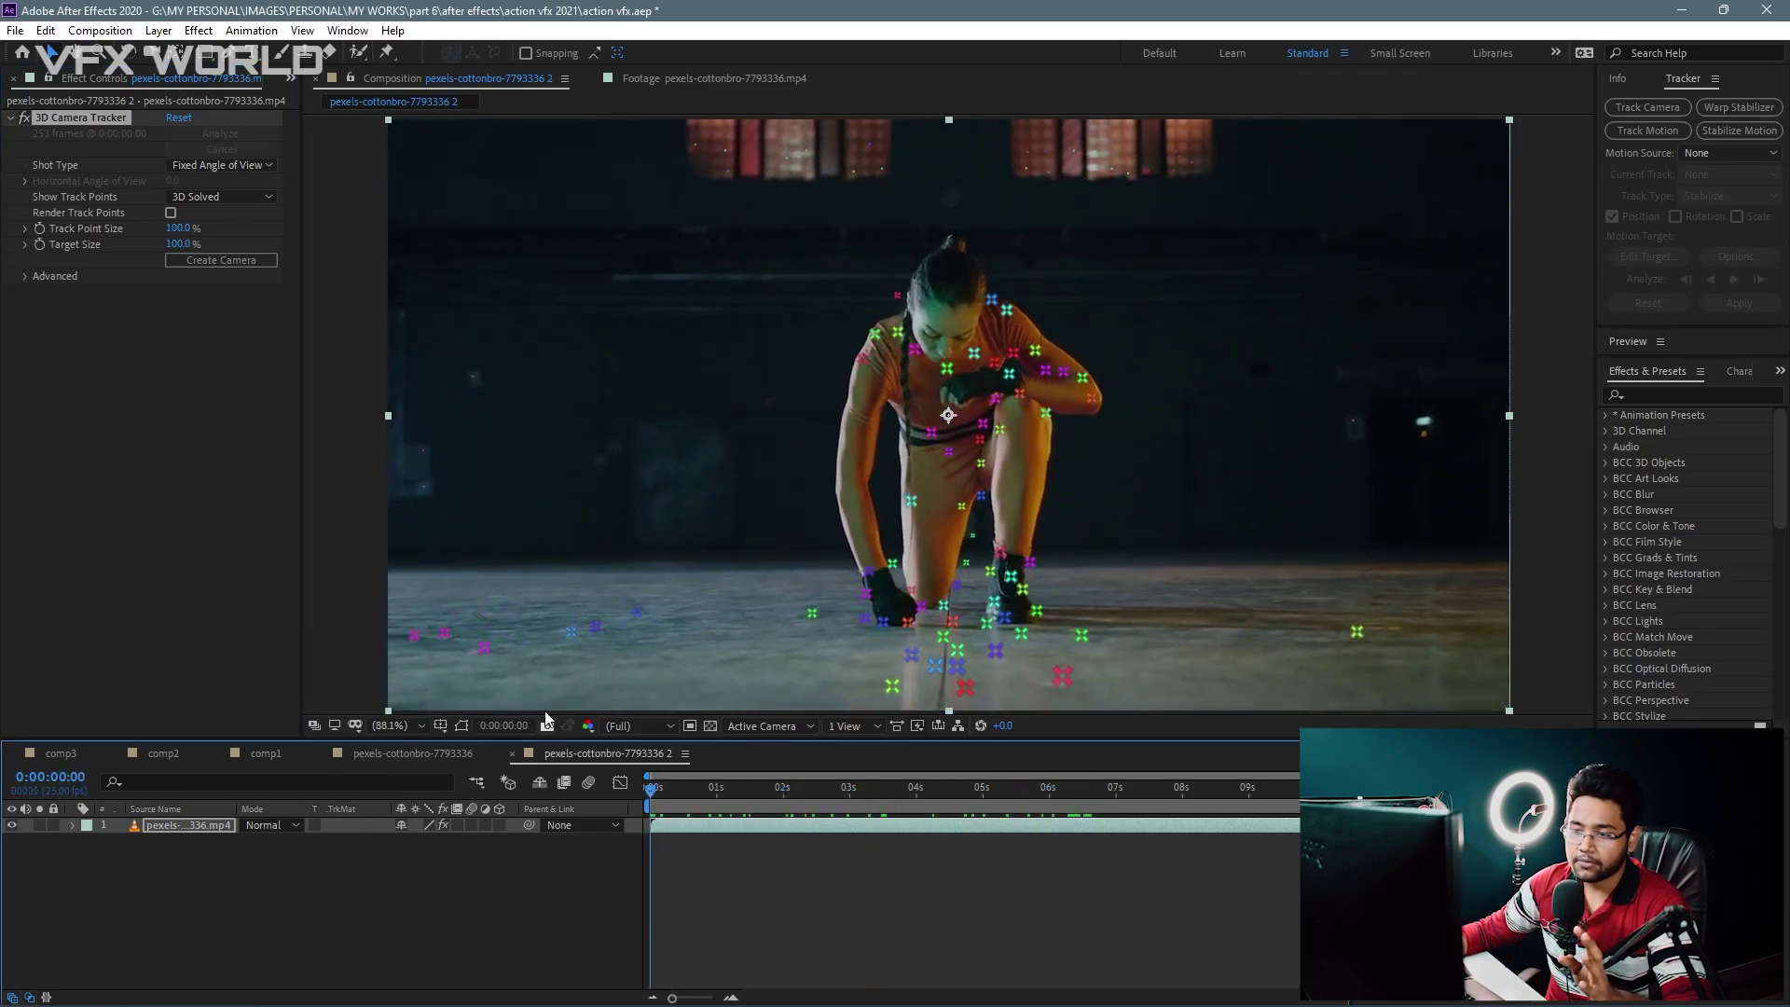
left_click(567, 652)
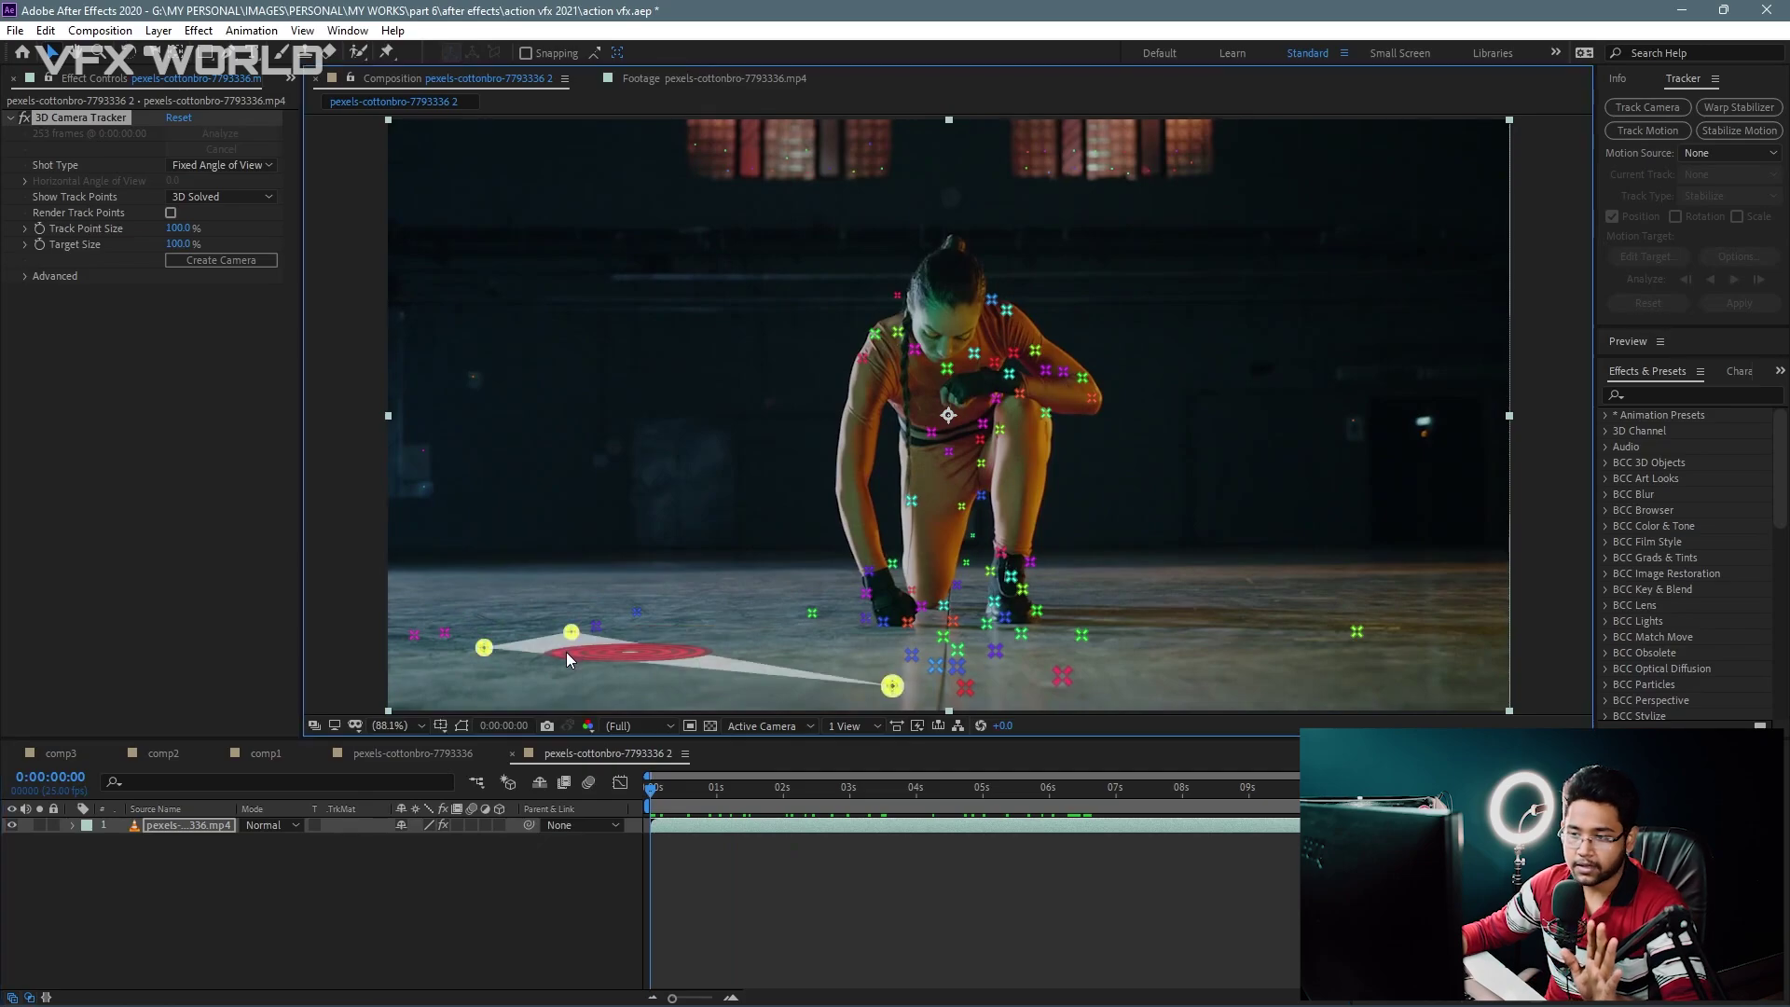
right_click(567, 652)
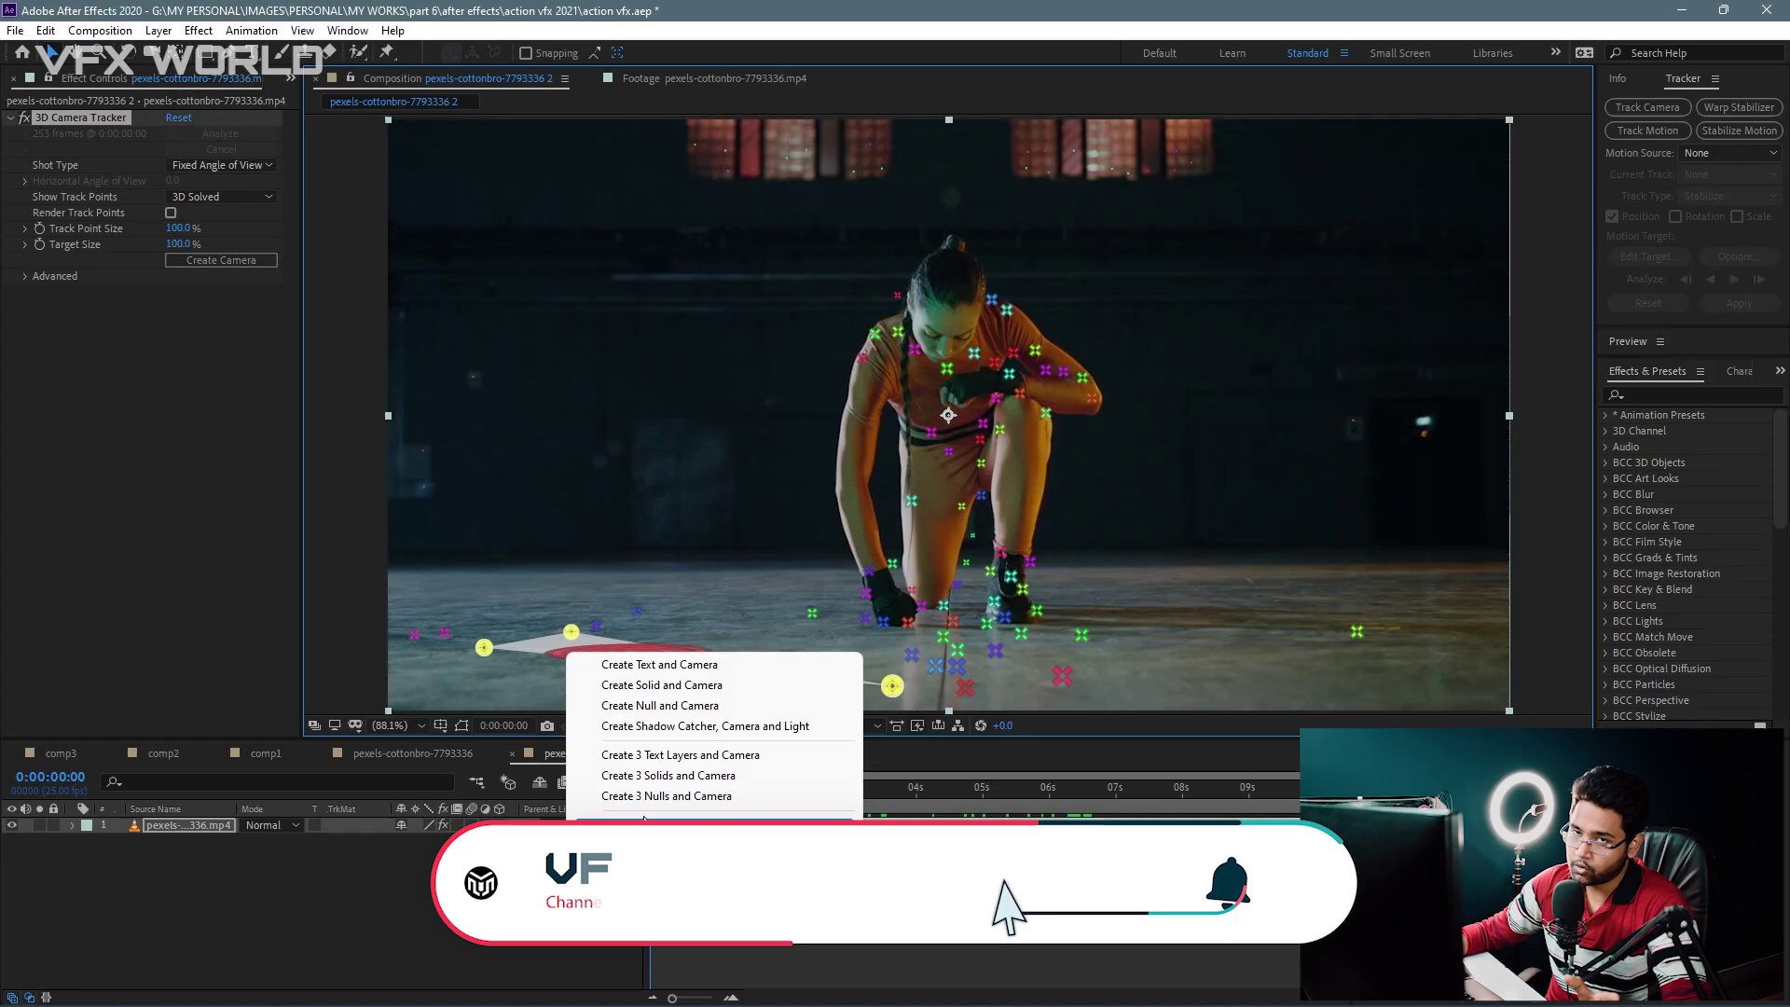
left_click(673, 713)
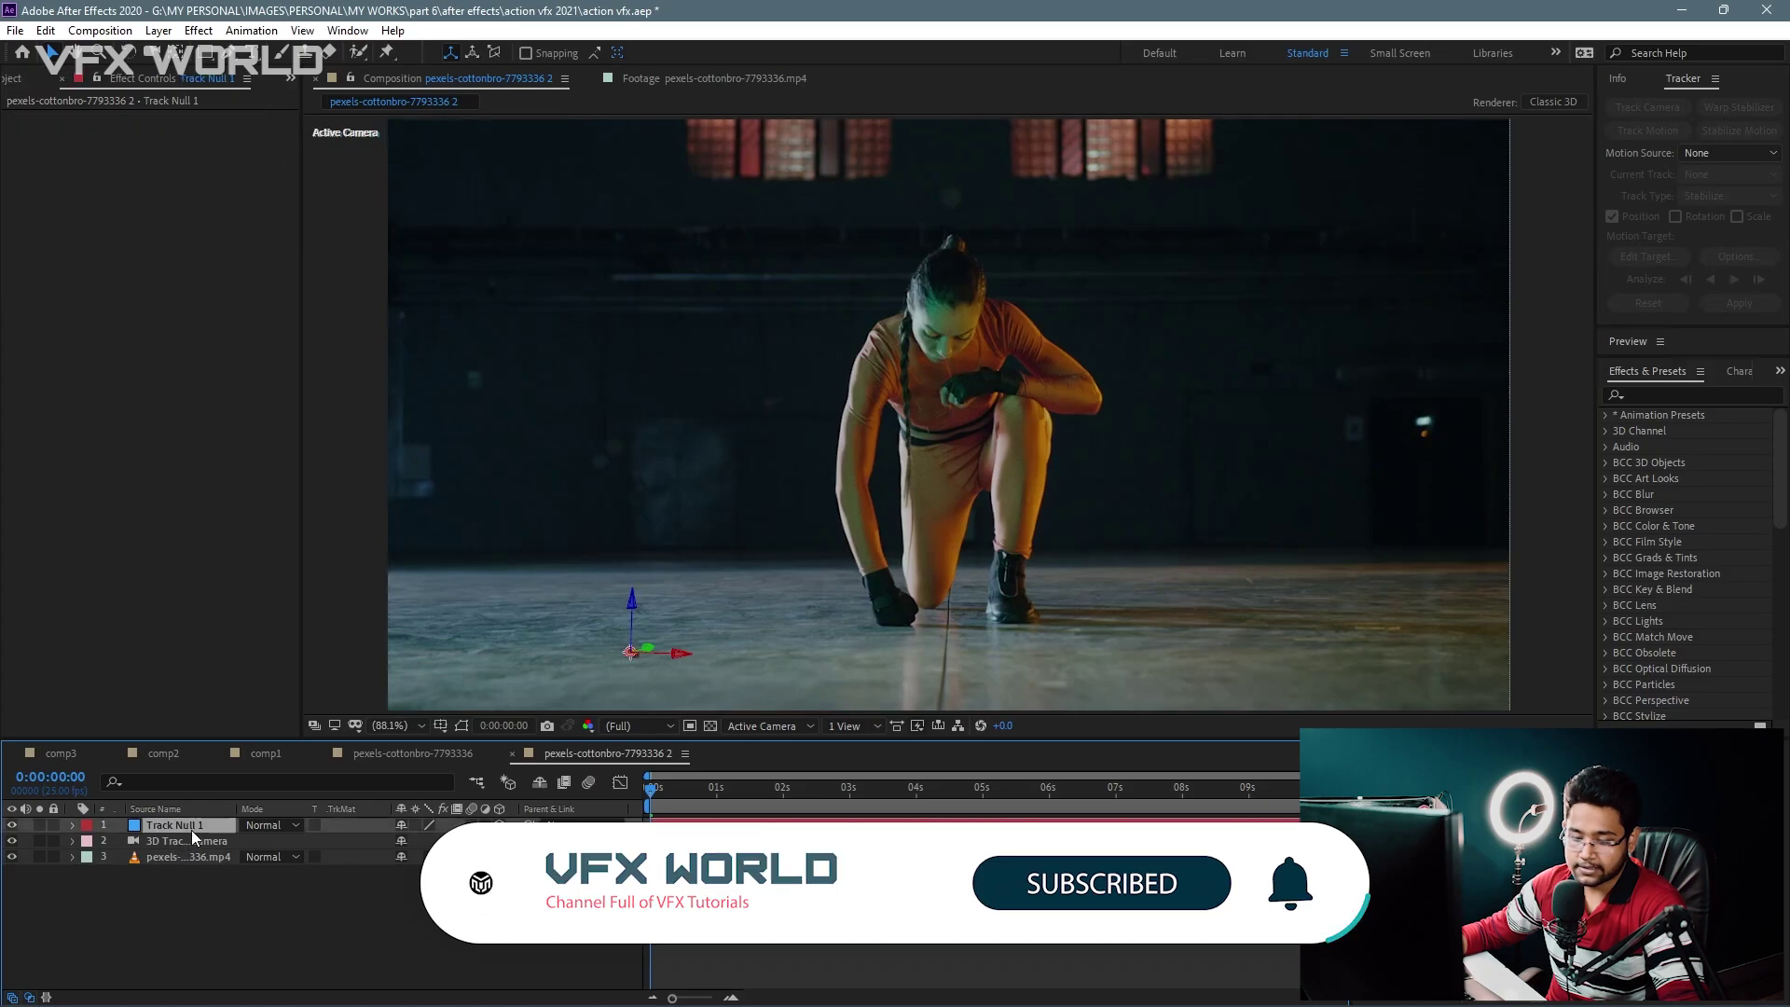
Step: Scale Track Null 1 to 7330% and select Energy_Vortex_Side_5_2856_2K.mov in the Project panel
key("s")
left_click_drag(426, 840, 1043, 797)
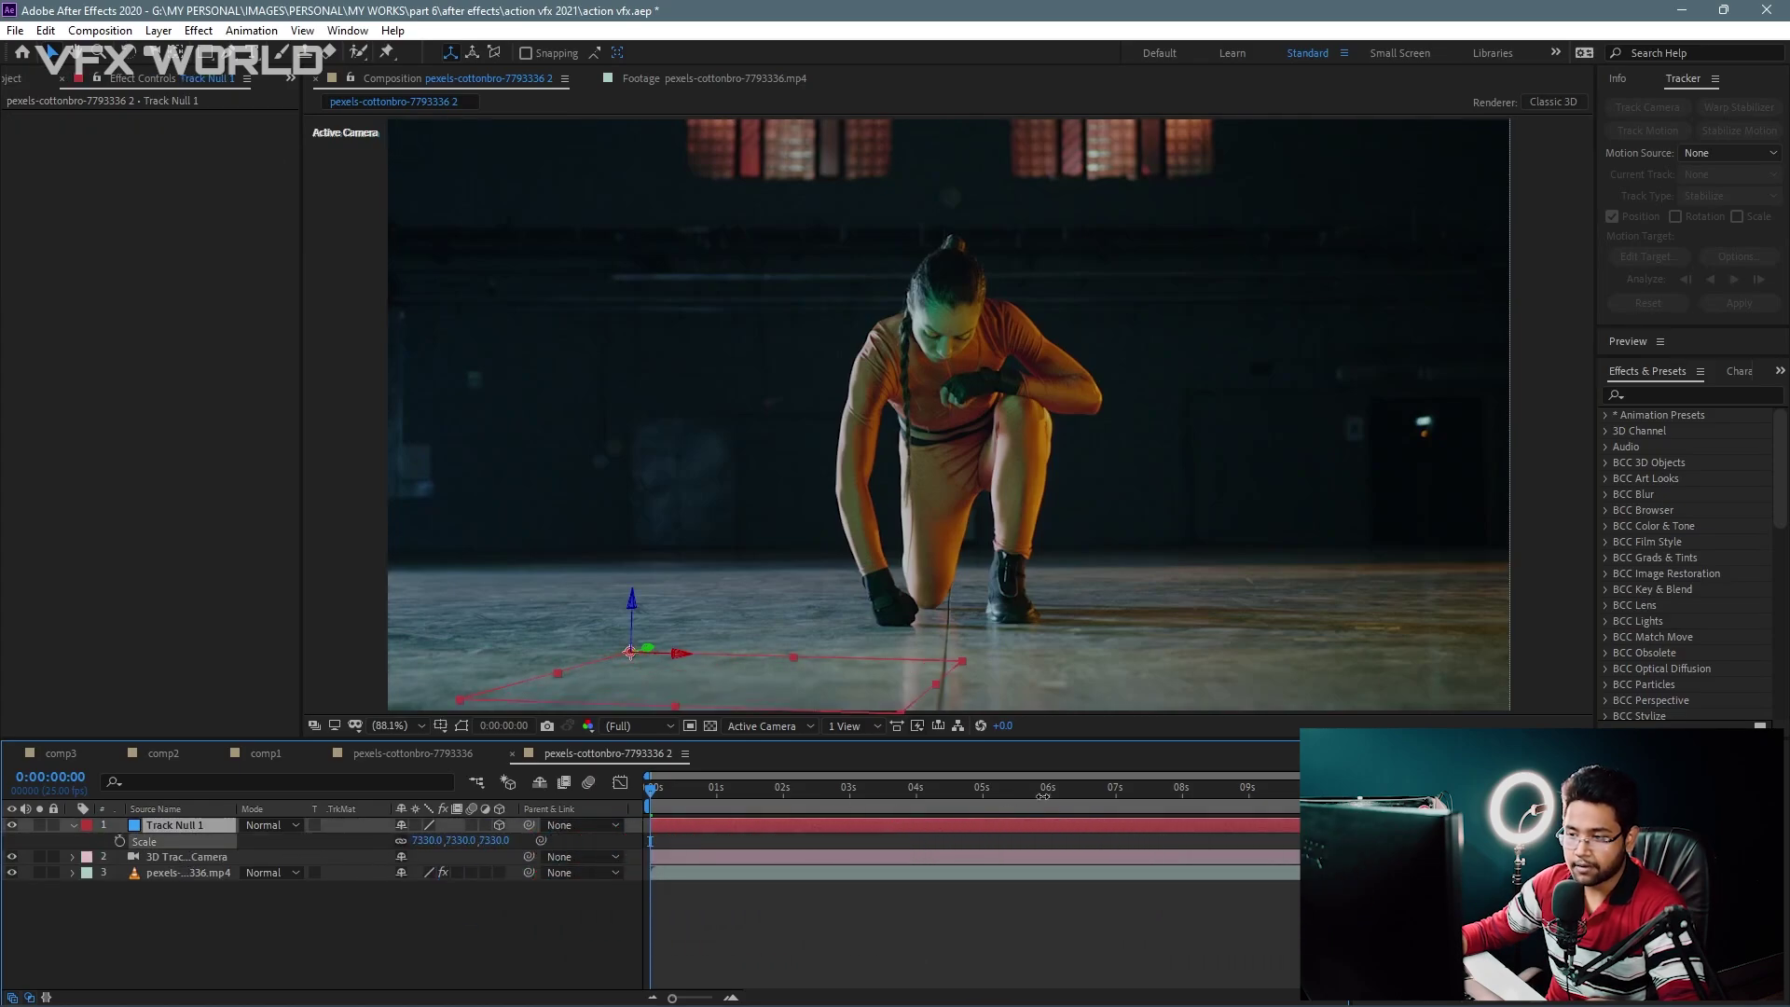
left_click(17, 79)
left_click(101, 421)
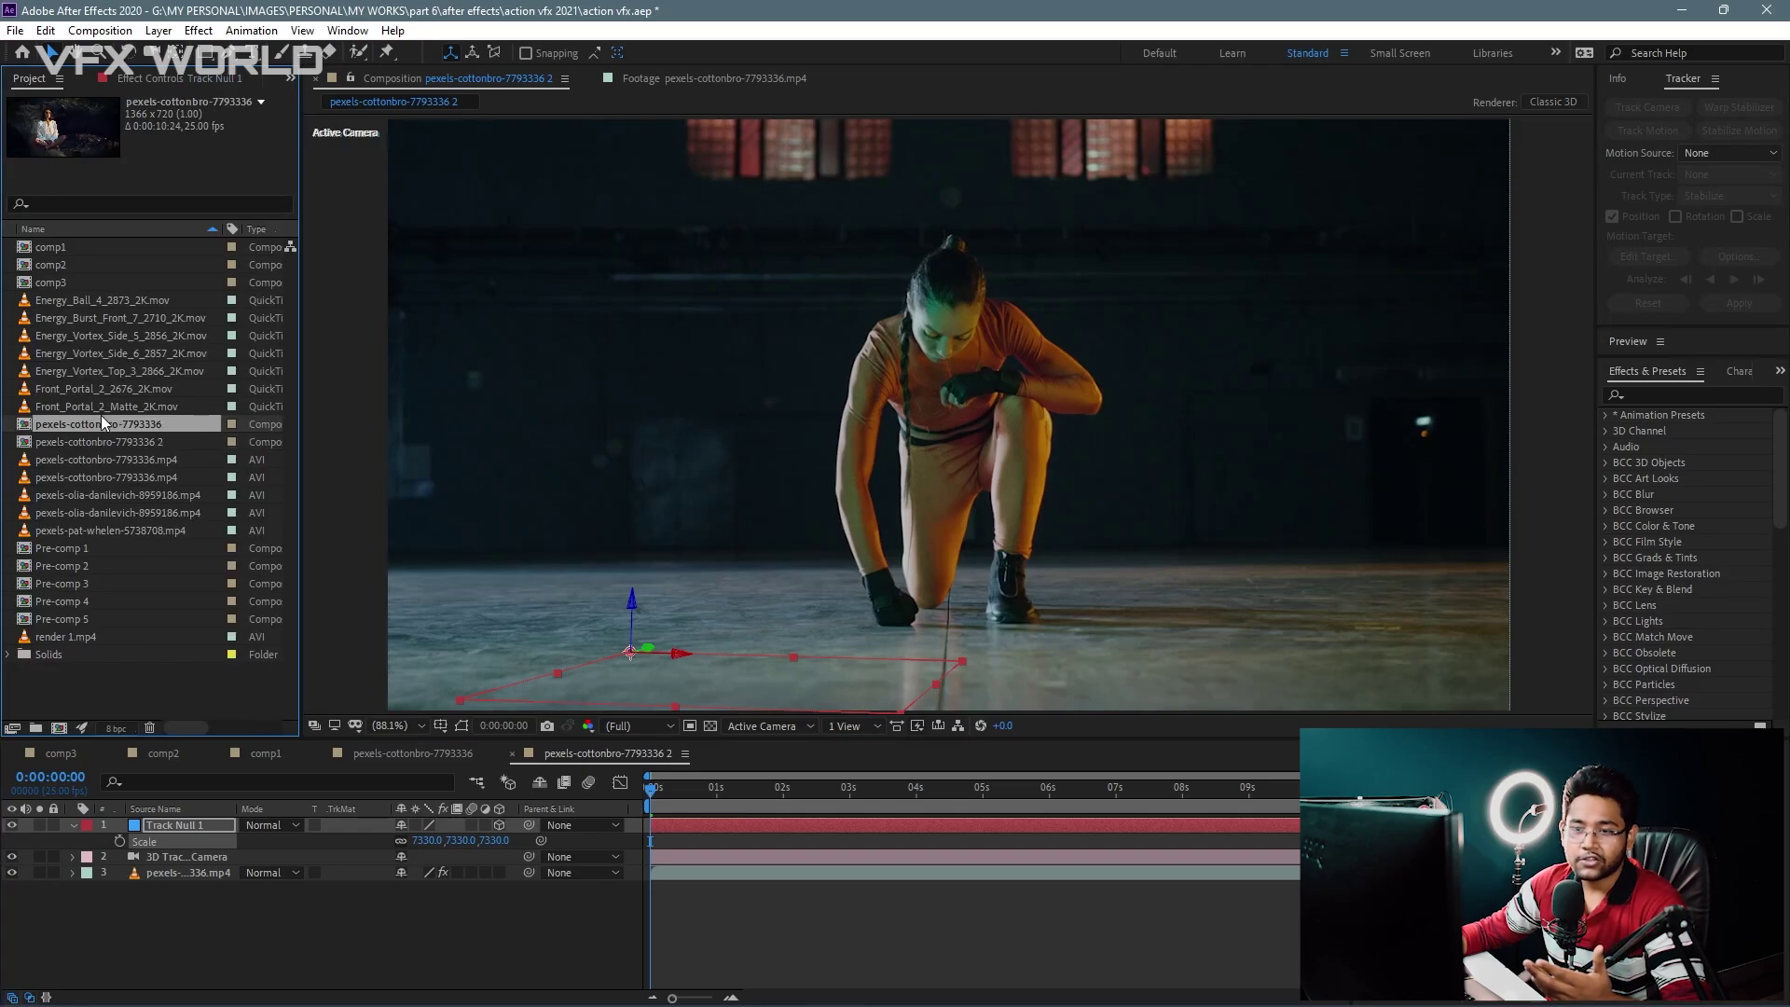
left_click(102, 404)
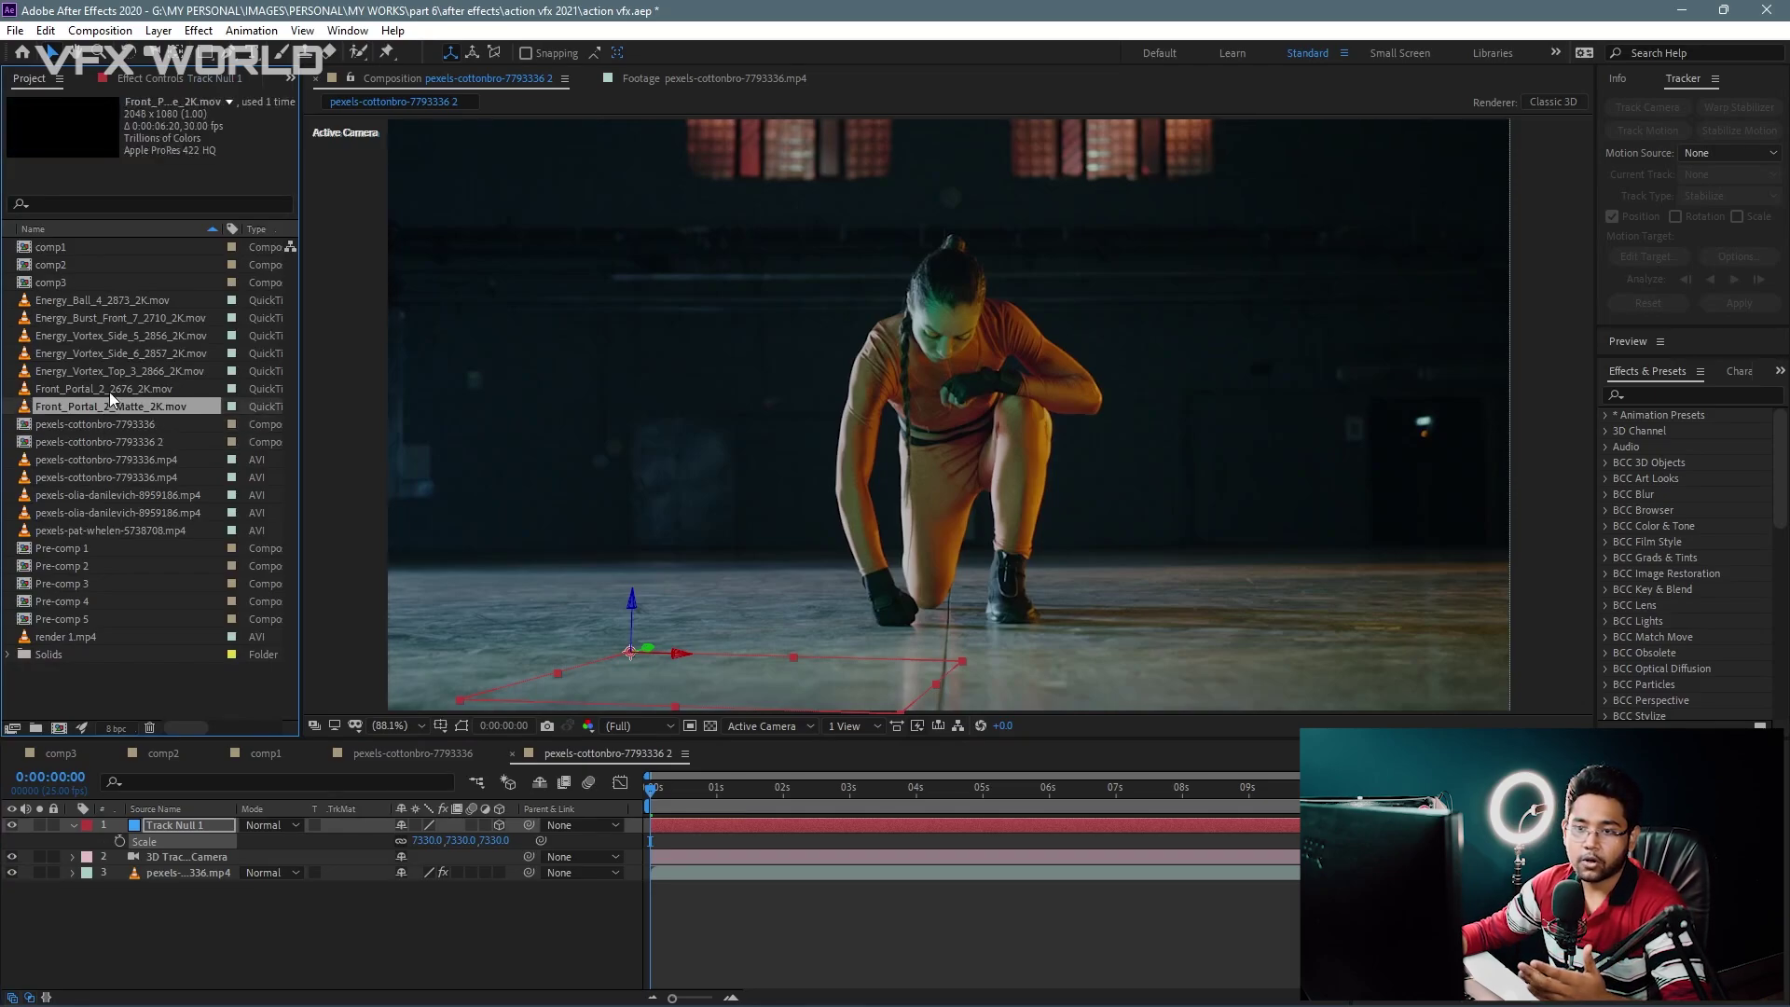
left_click(110, 343)
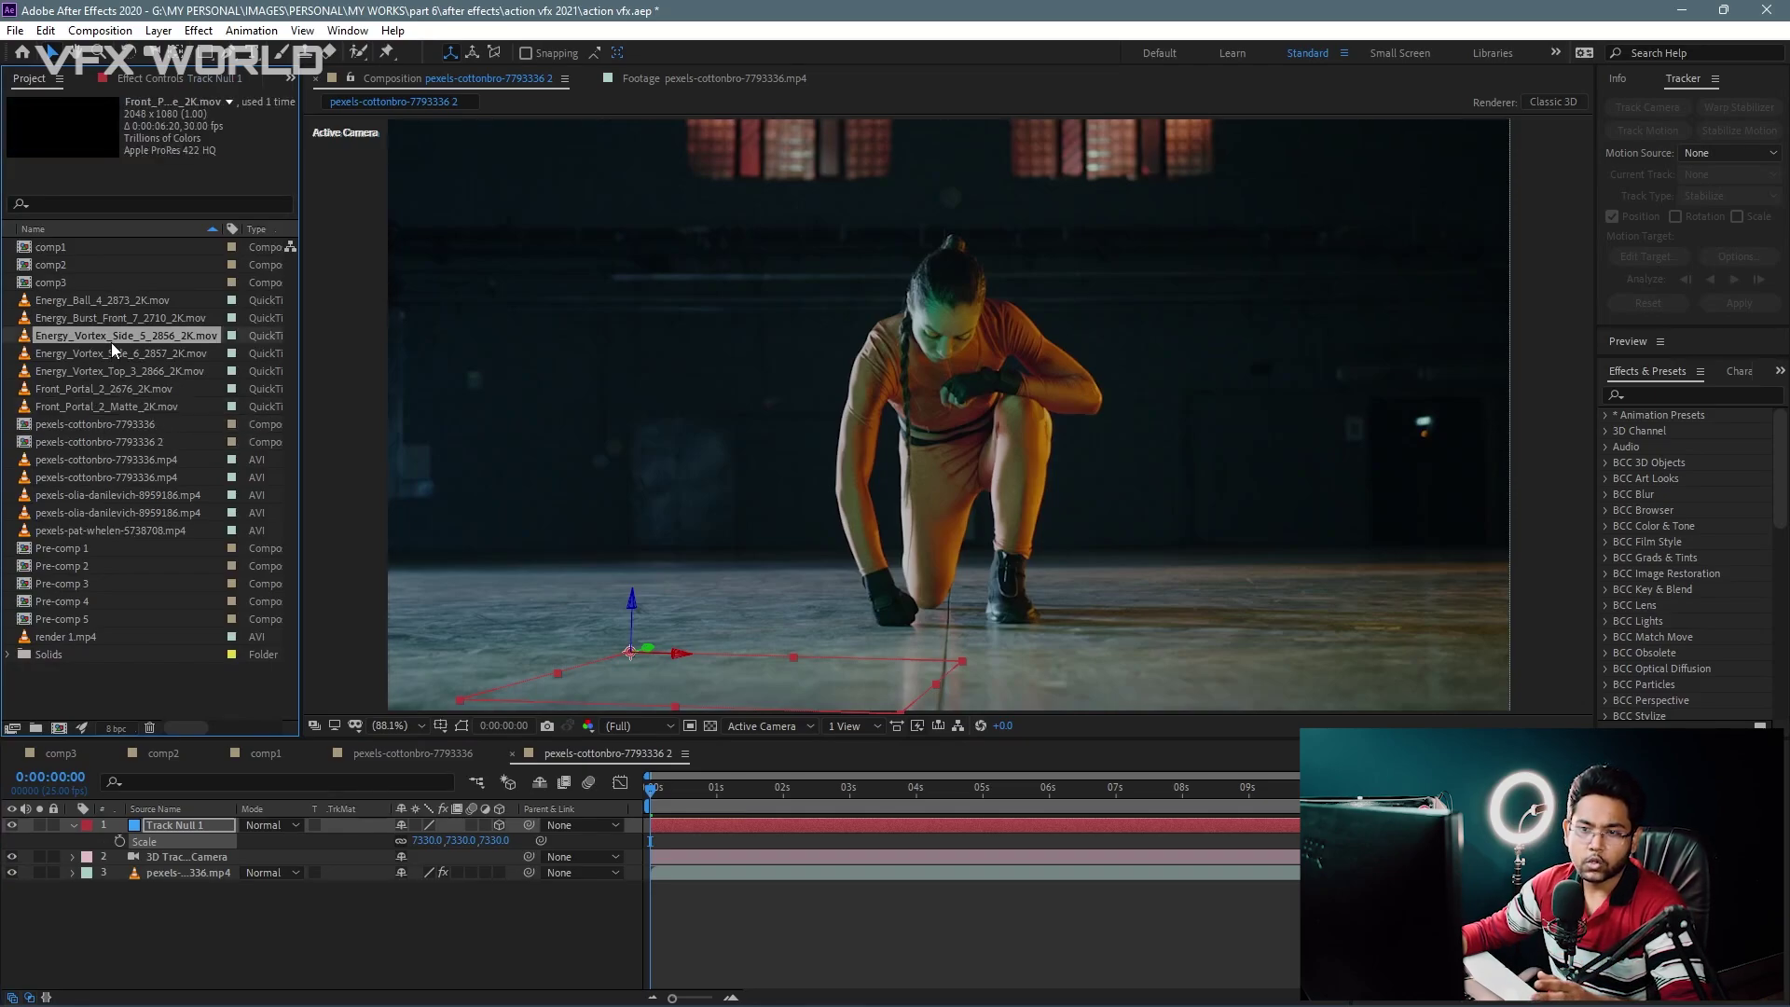
Step: Preview the Energy_Vortex_Side_5 clip, add it to the comp and make it a 3D layer
double_click(110, 340)
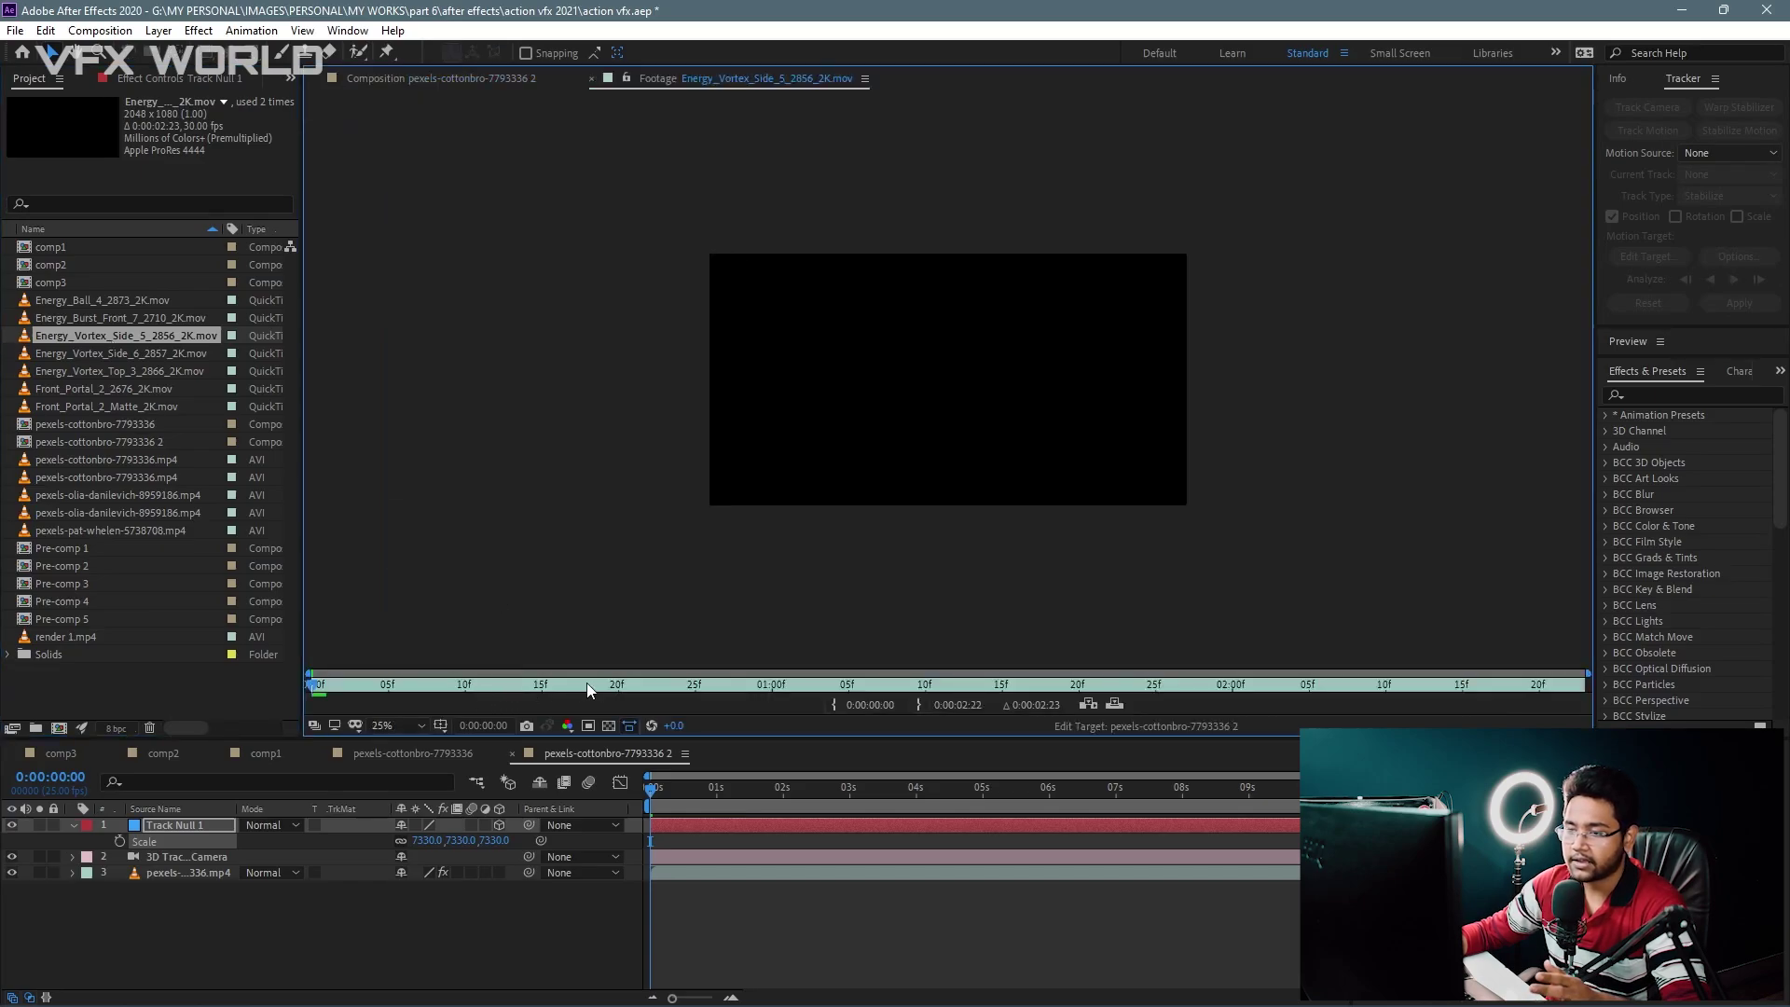
mouse_move(585, 683)
left_mouse_down()
mouse_move(1169, 719)
mouse_move(1154, 719)
left_mouse_up()
left_click_drag(143, 334, 140, 820)
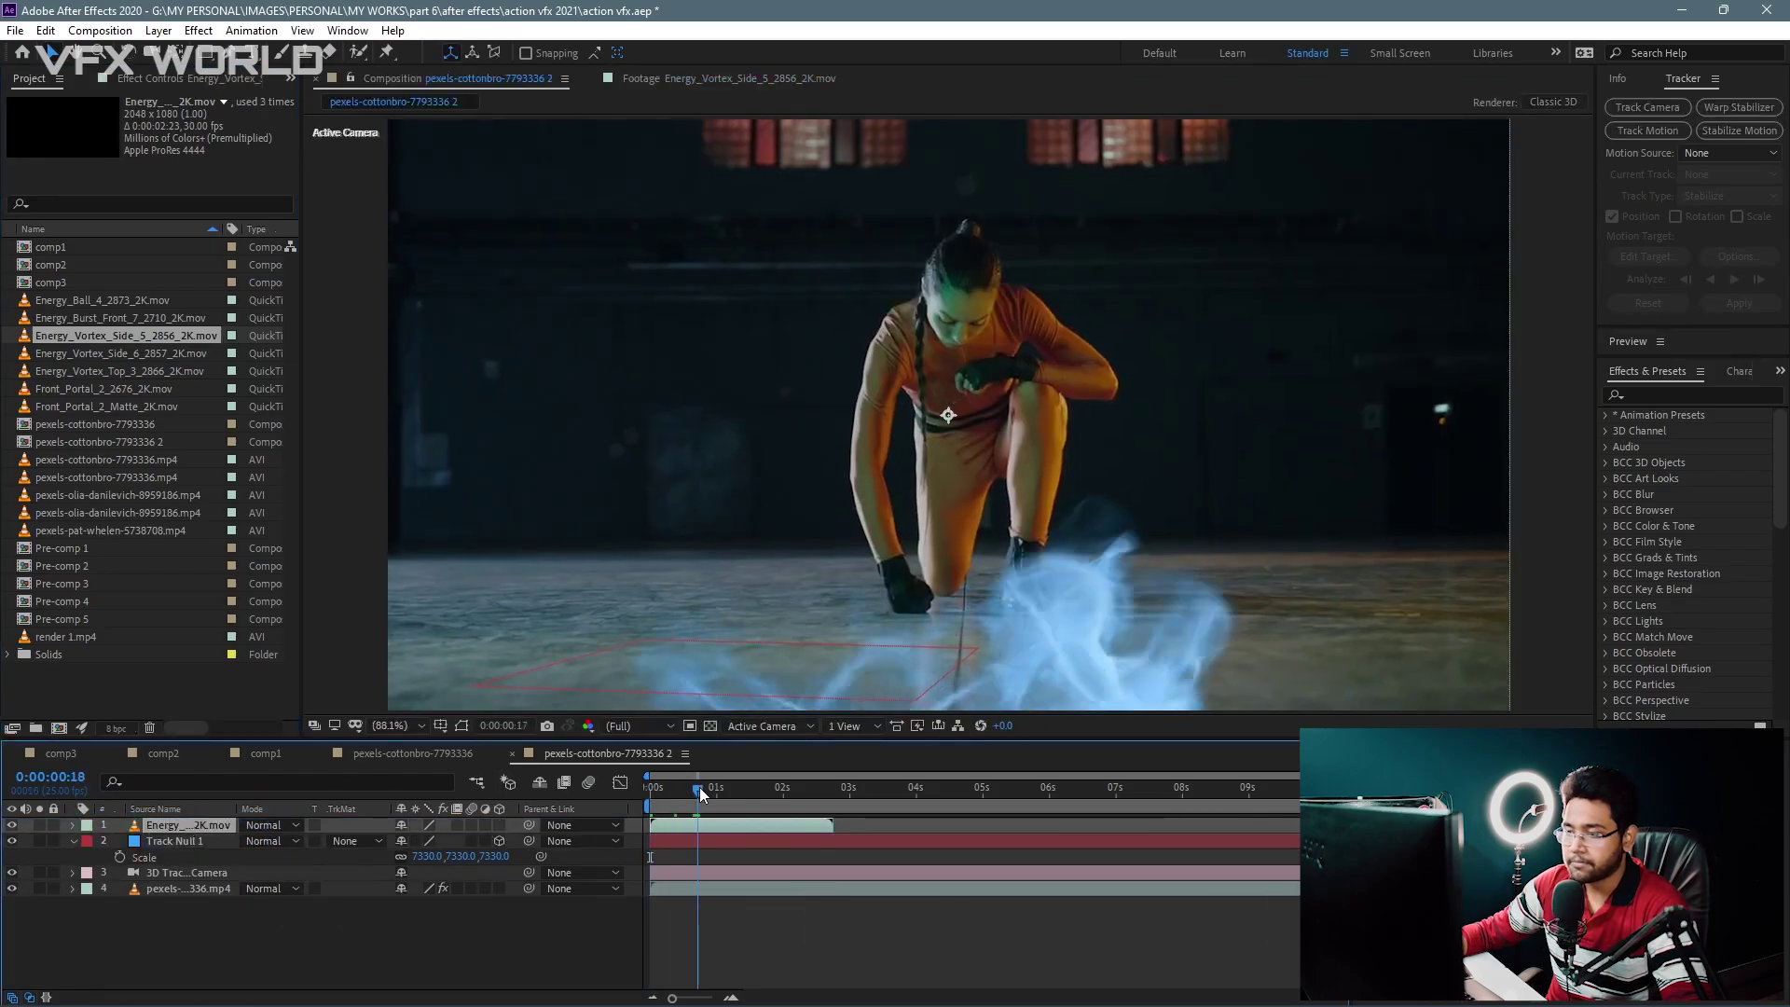
left_click_drag(675, 787, 721, 786)
left_click_drag(935, 535, 924, 419)
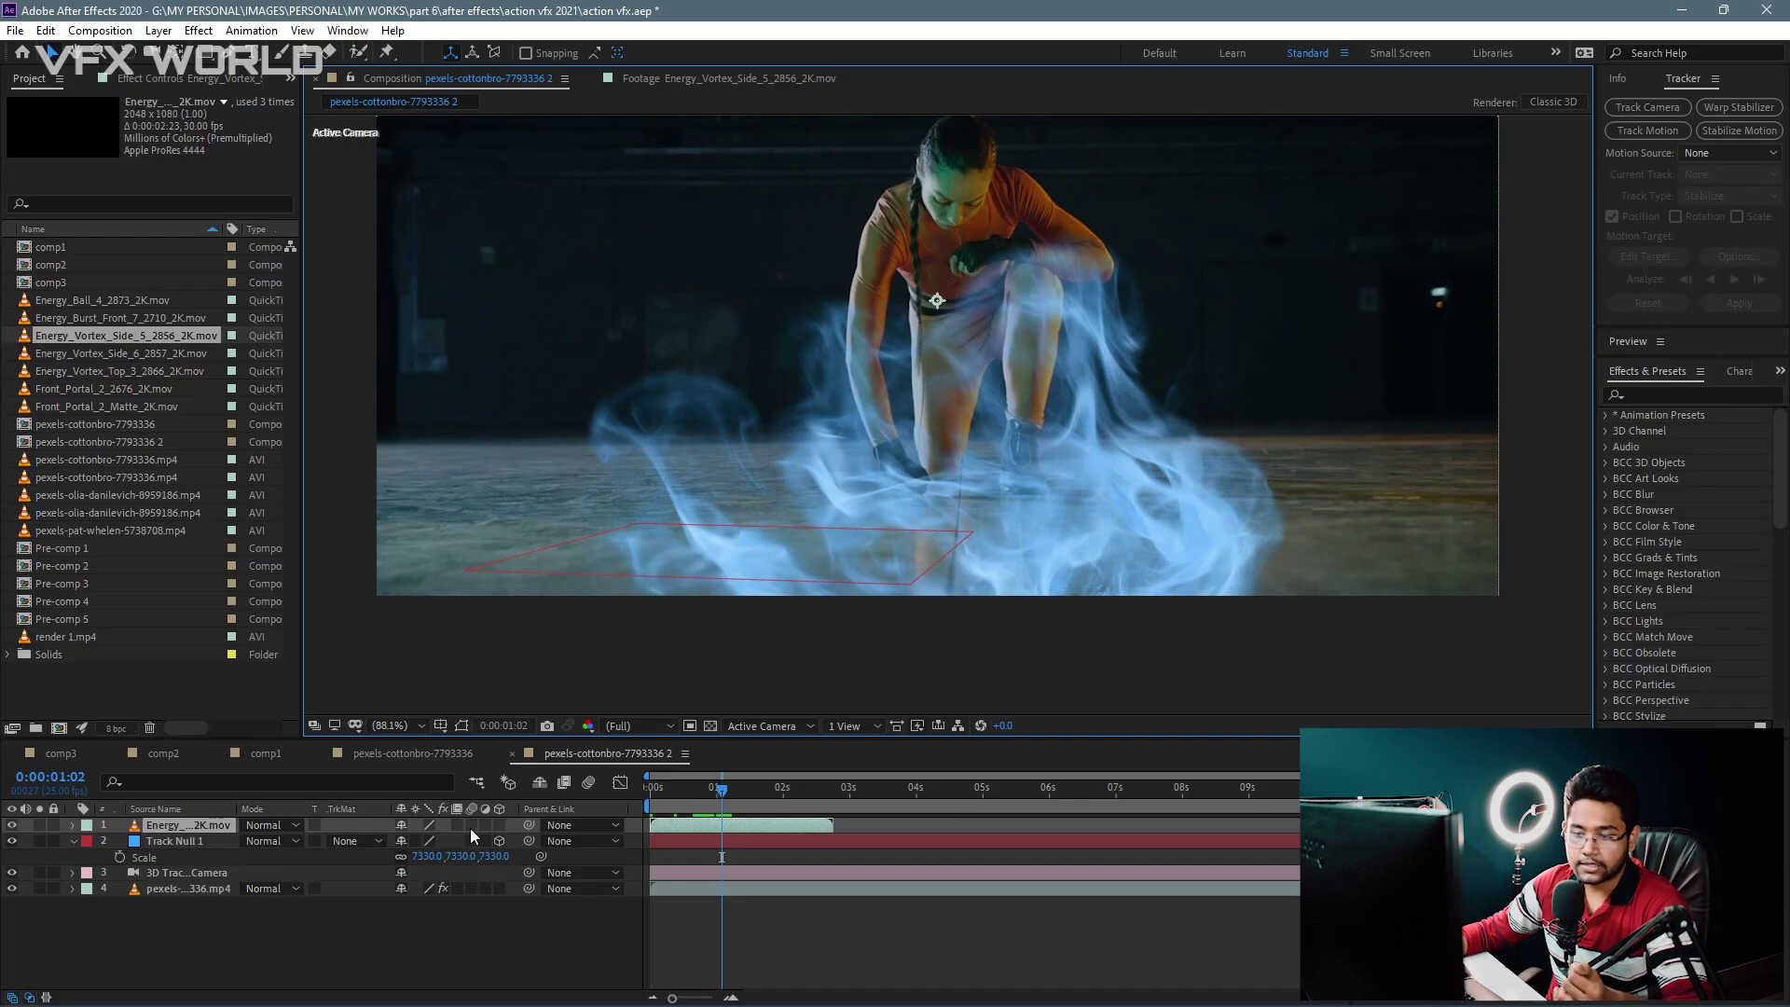
left_click(501, 825)
Step: Paste Track Null 1's position onto the vortex layer and move it onto the floor at her feet
left_click(226, 843)
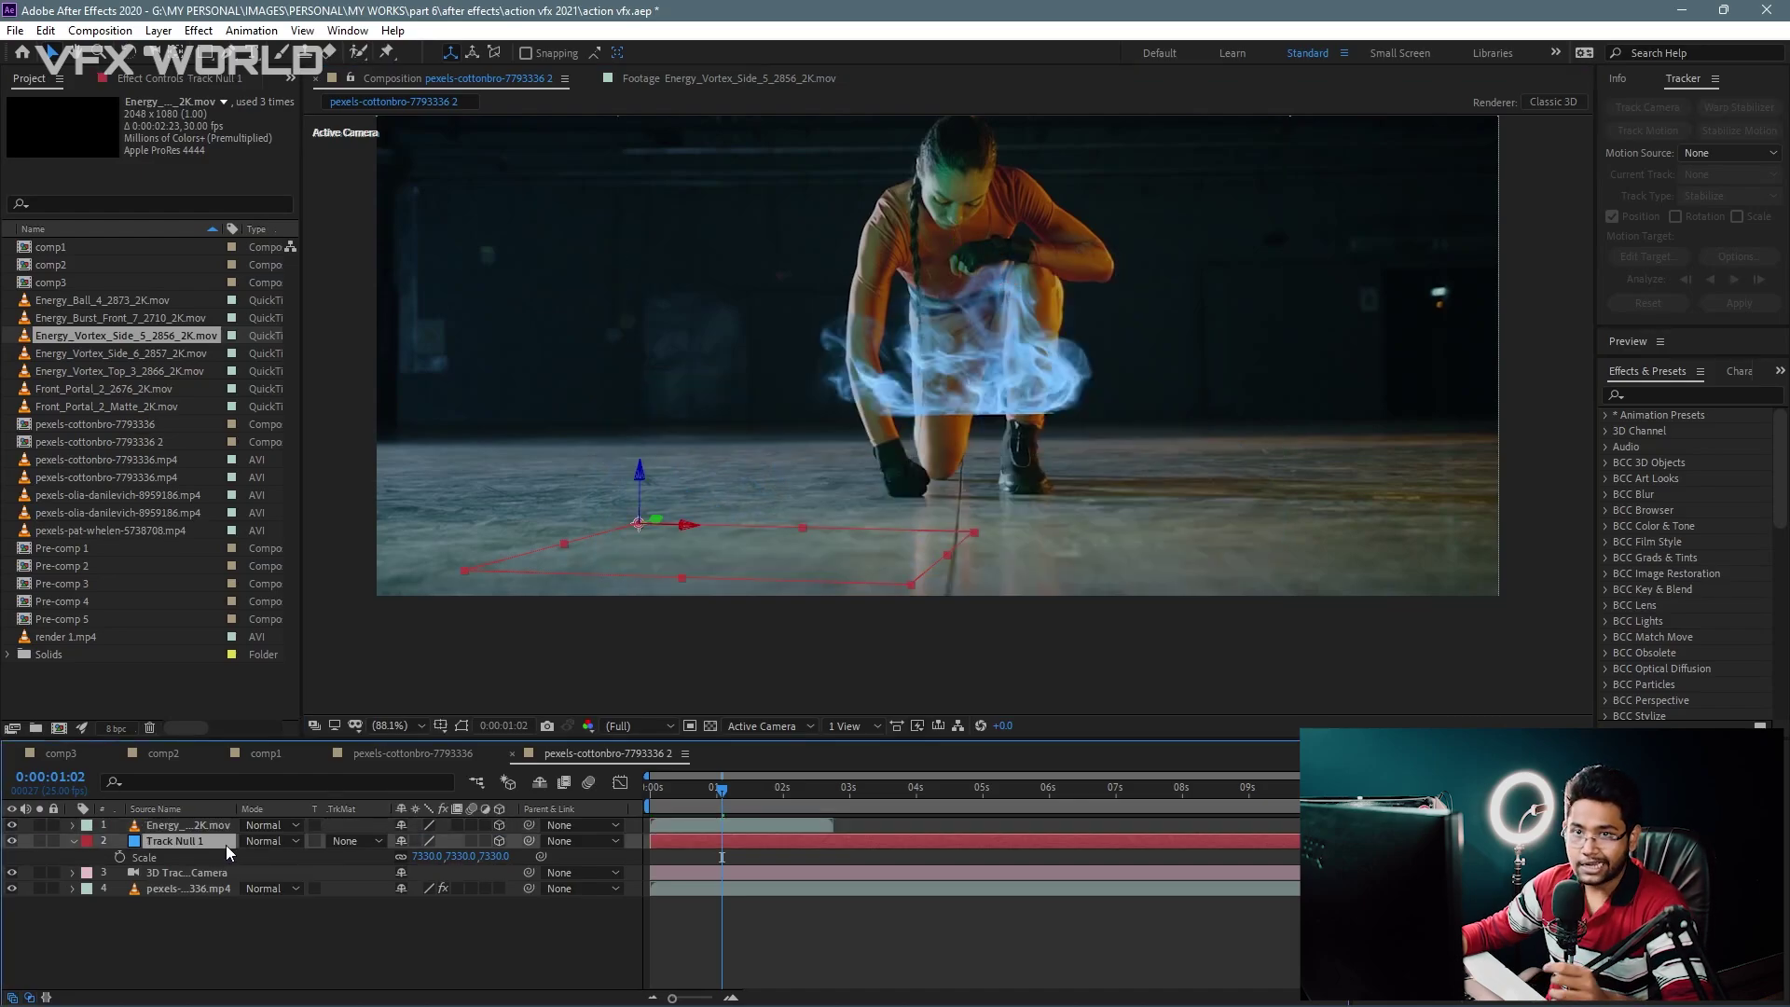
key("p")
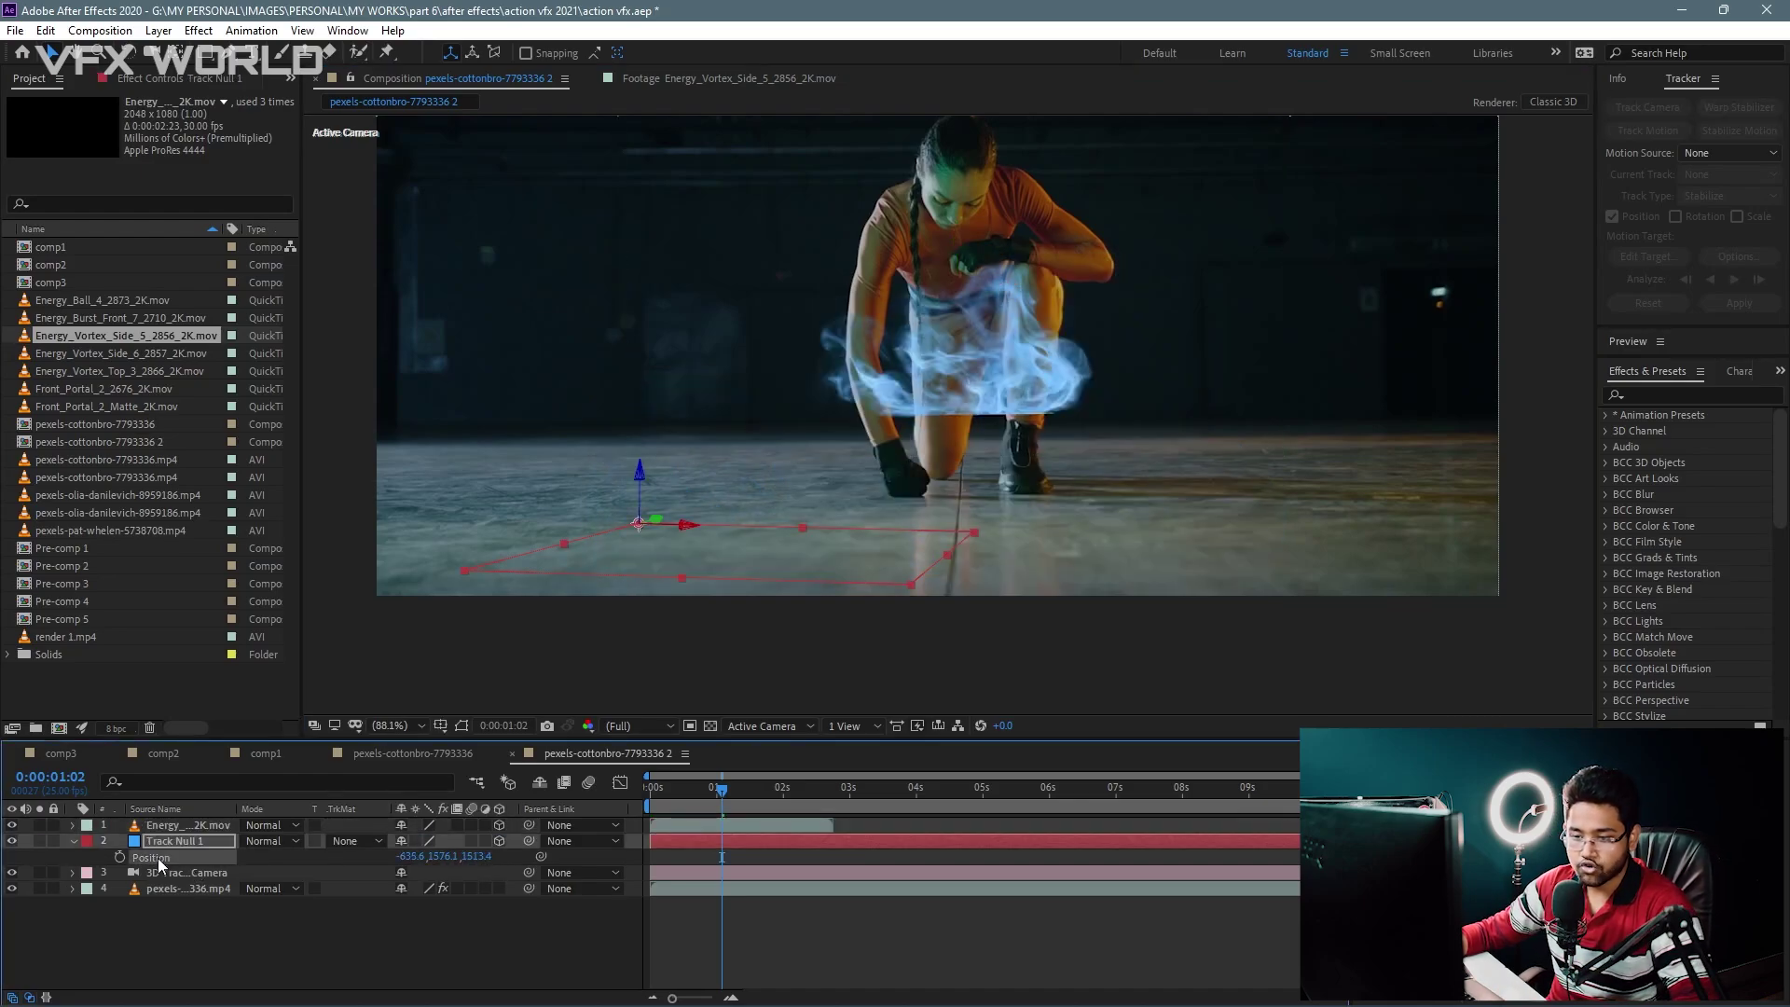
left_click(164, 824)
key("p")
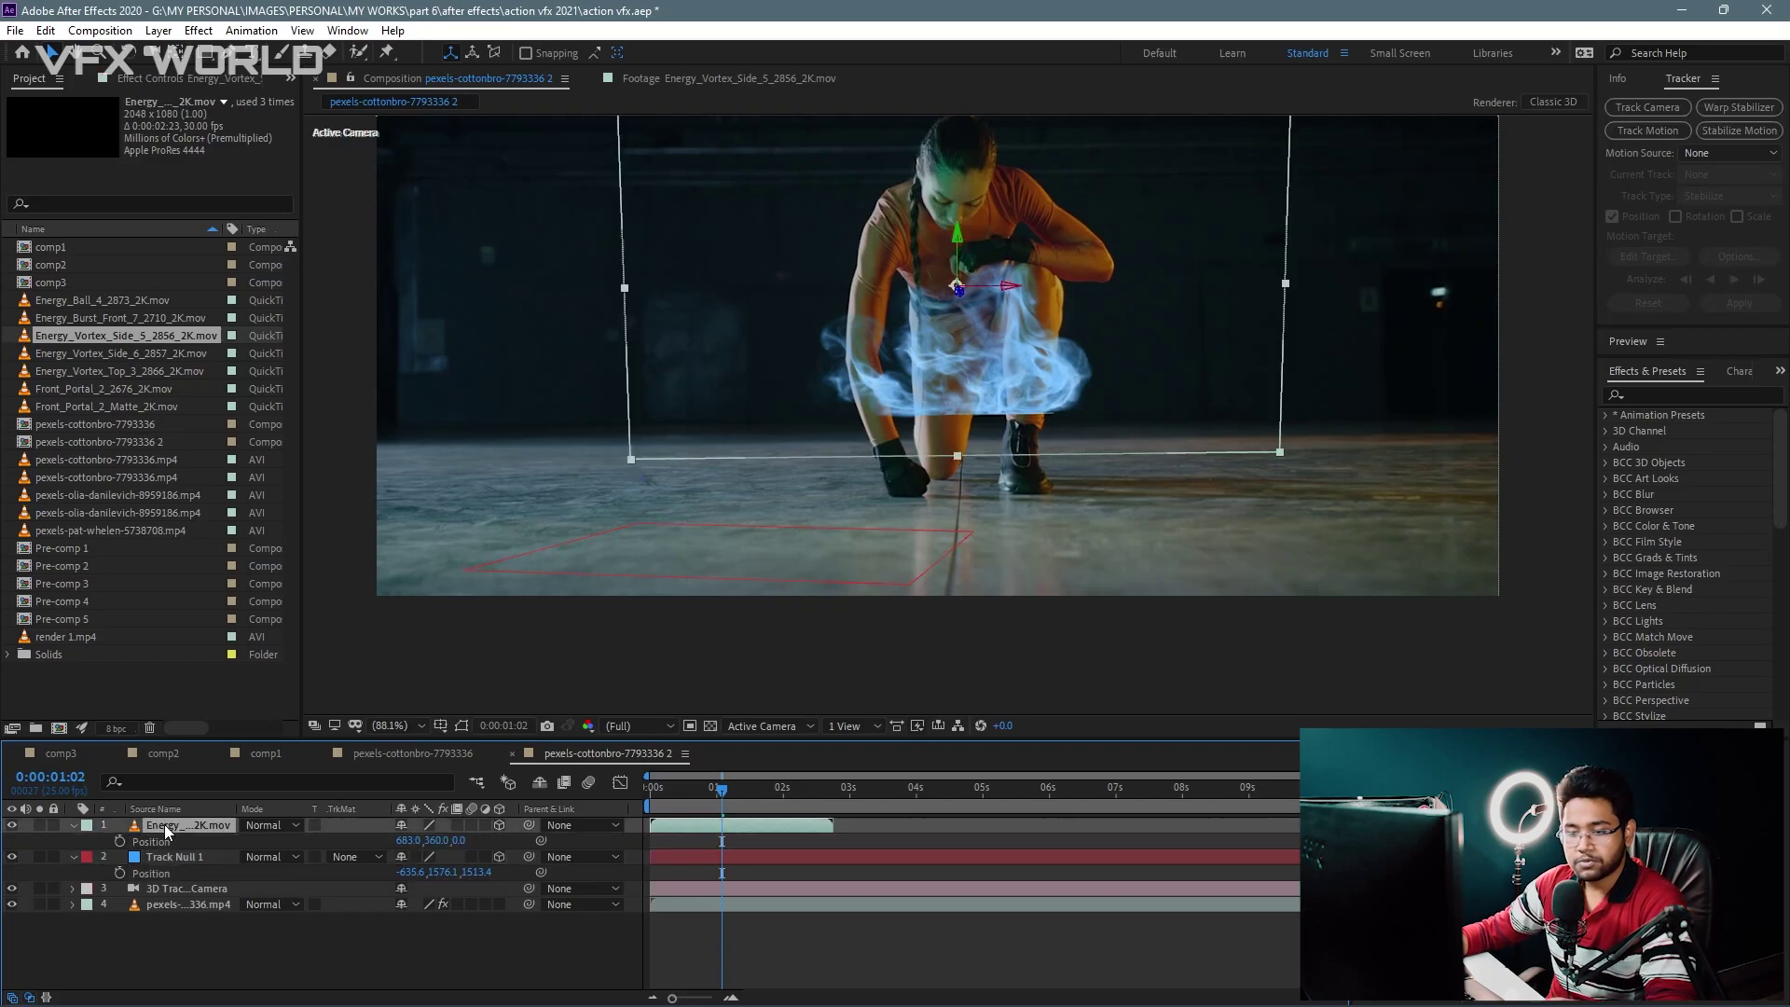
left_click(160, 839)
key("ctrl+v")
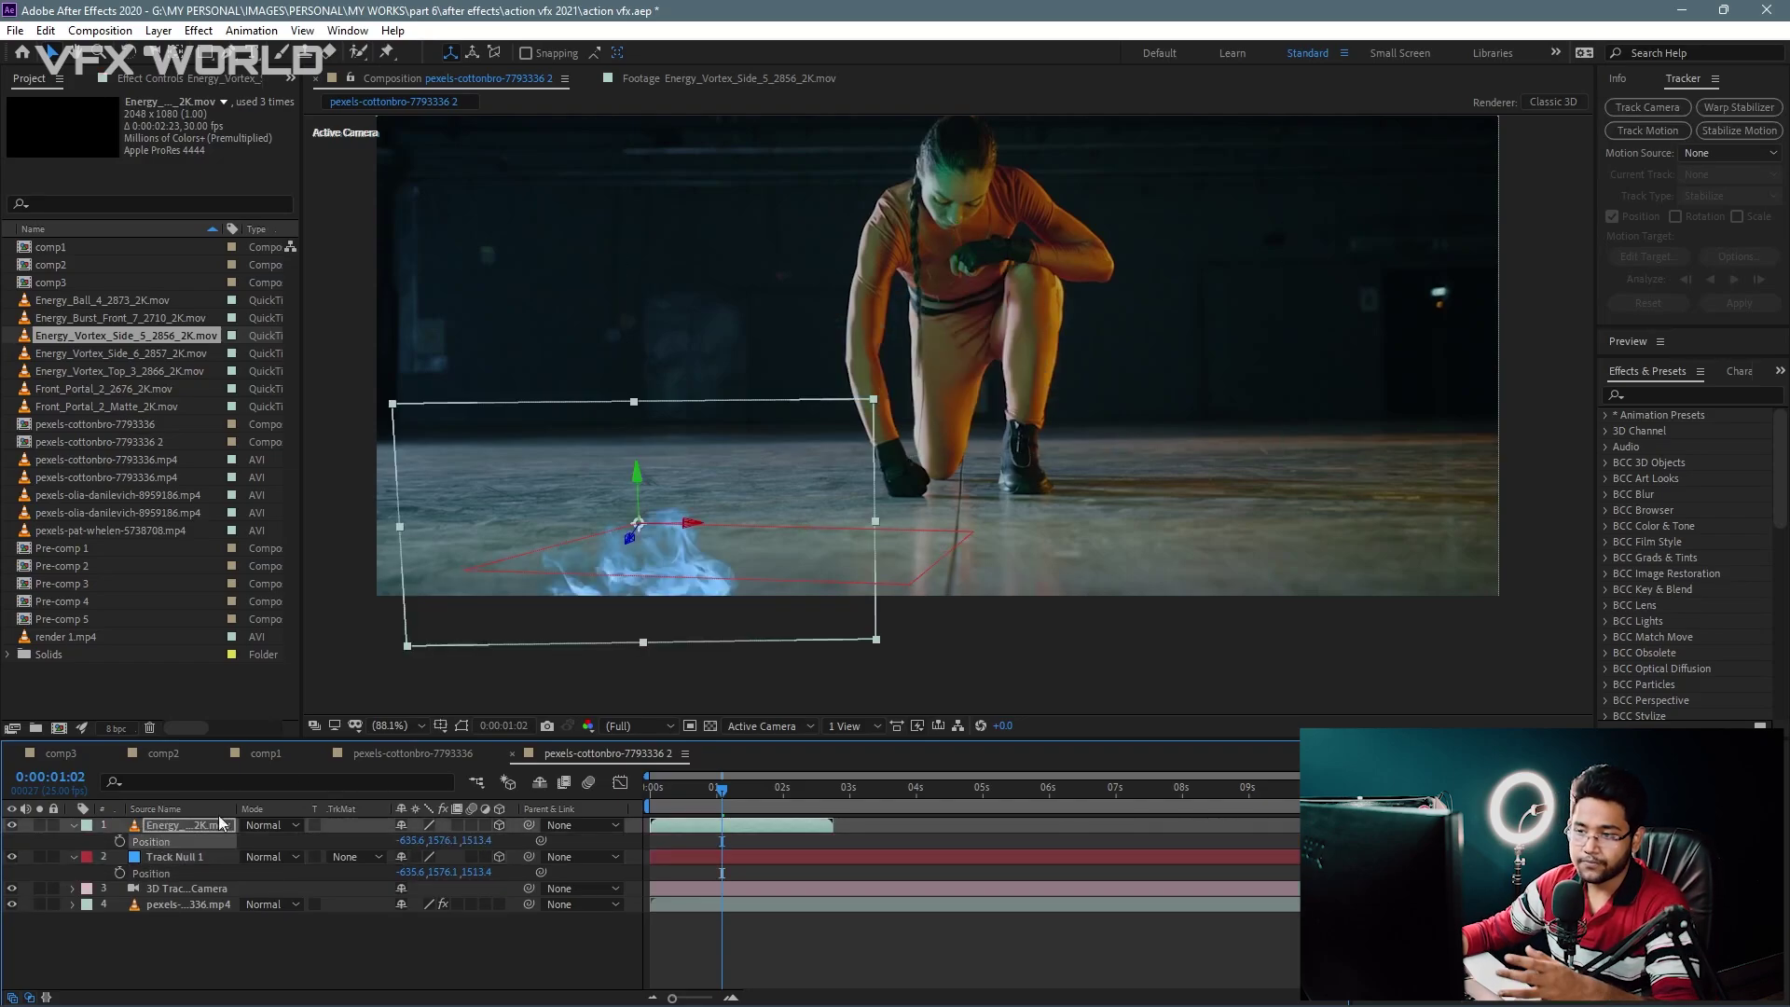
left_click_drag(602, 607, 913, 534)
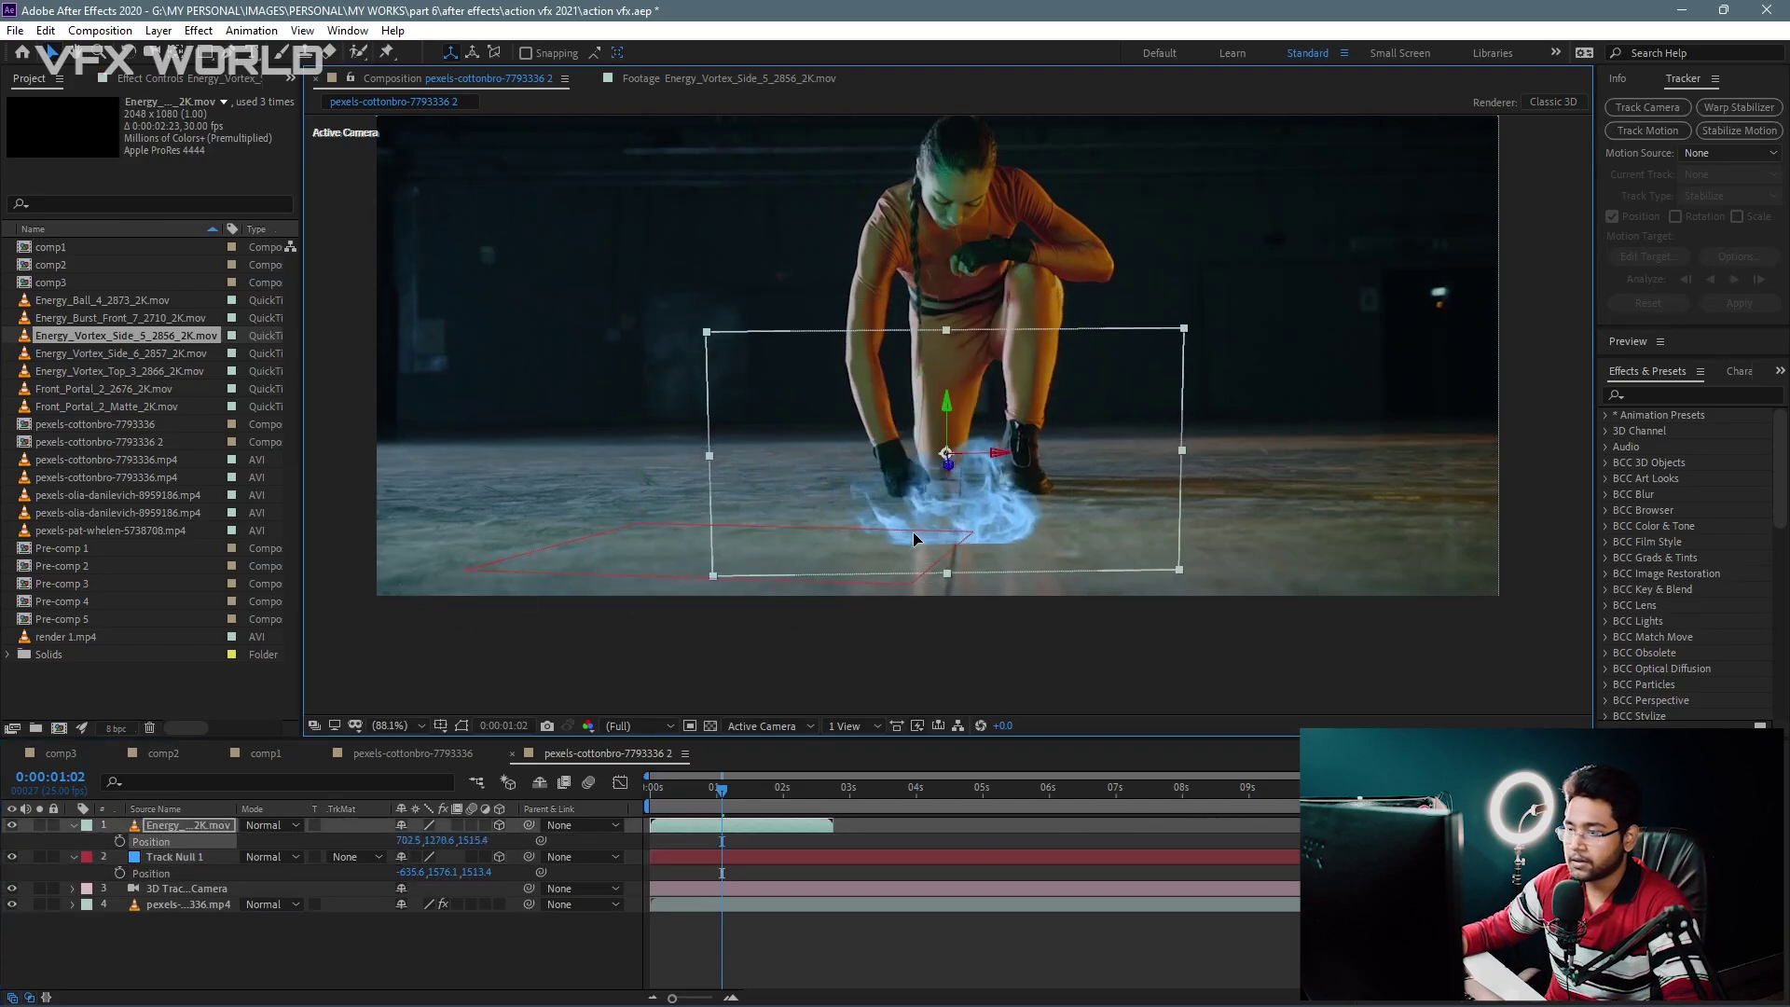
Step: Scale the vortex layer up to 417% so it surrounds the kneeling woman
key("s")
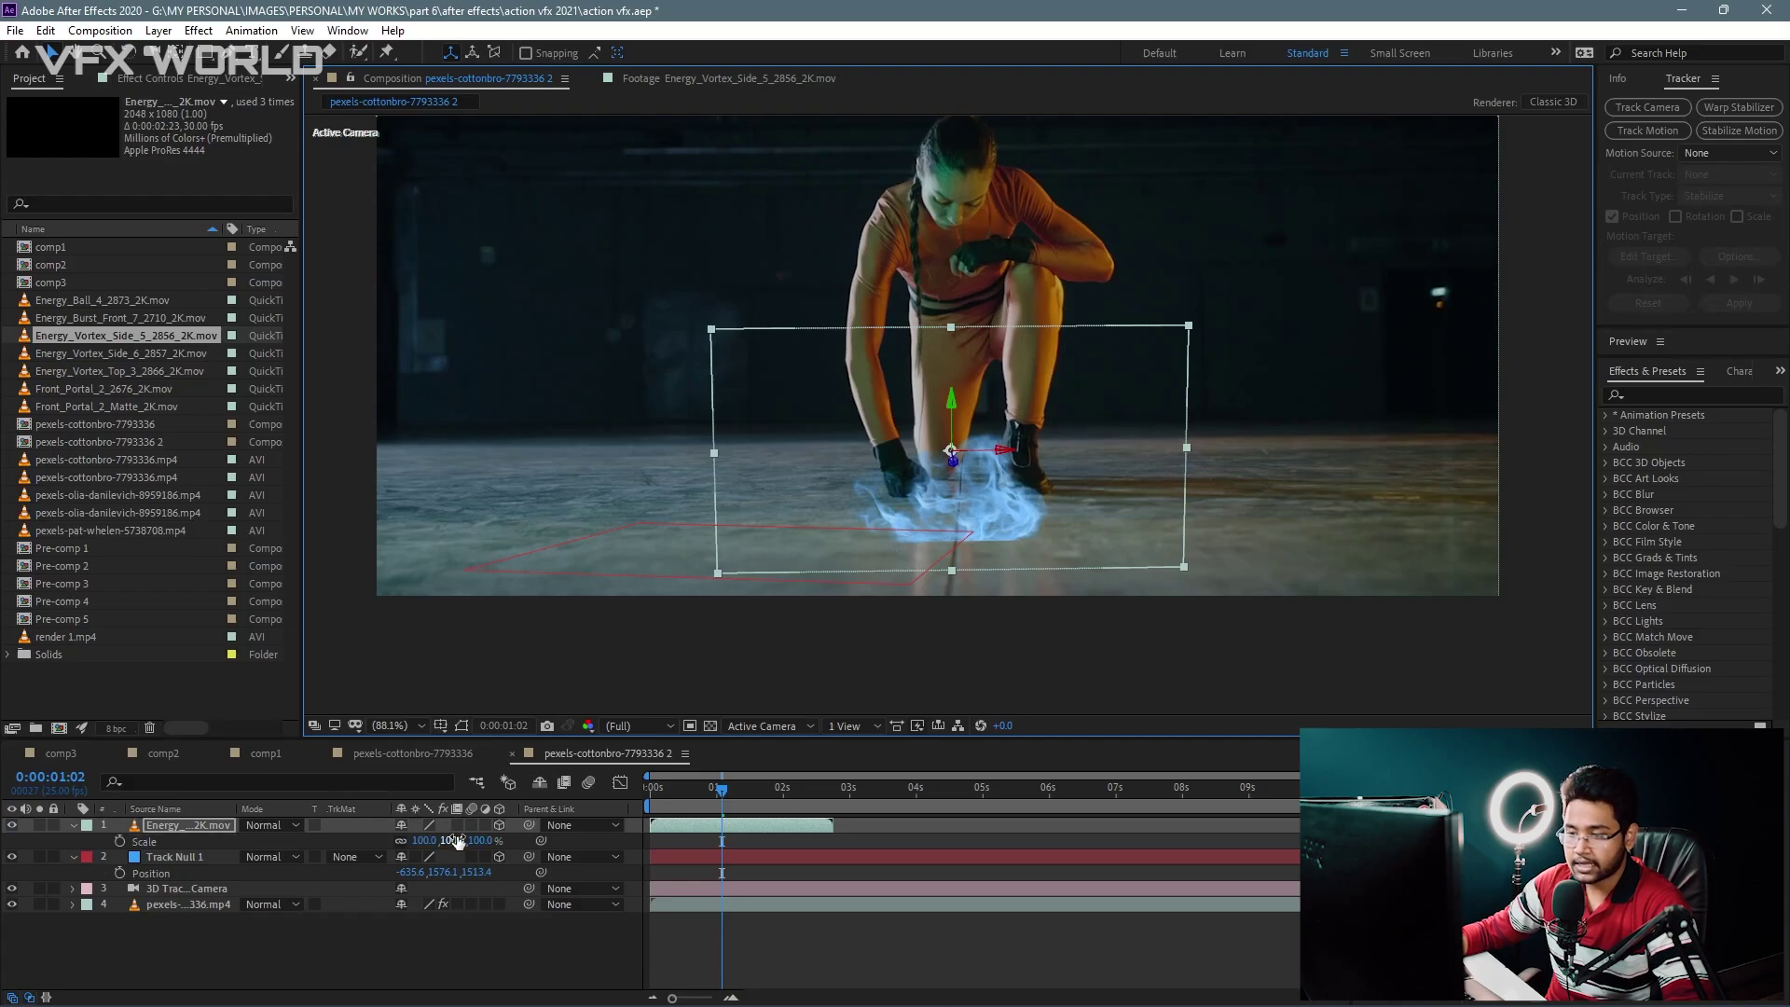
left_click_drag(424, 840, 528, 827)
mouse_move(908, 629)
left_mouse_down()
mouse_move(1022, 300)
mouse_move(1038, 478)
left_mouse_up()
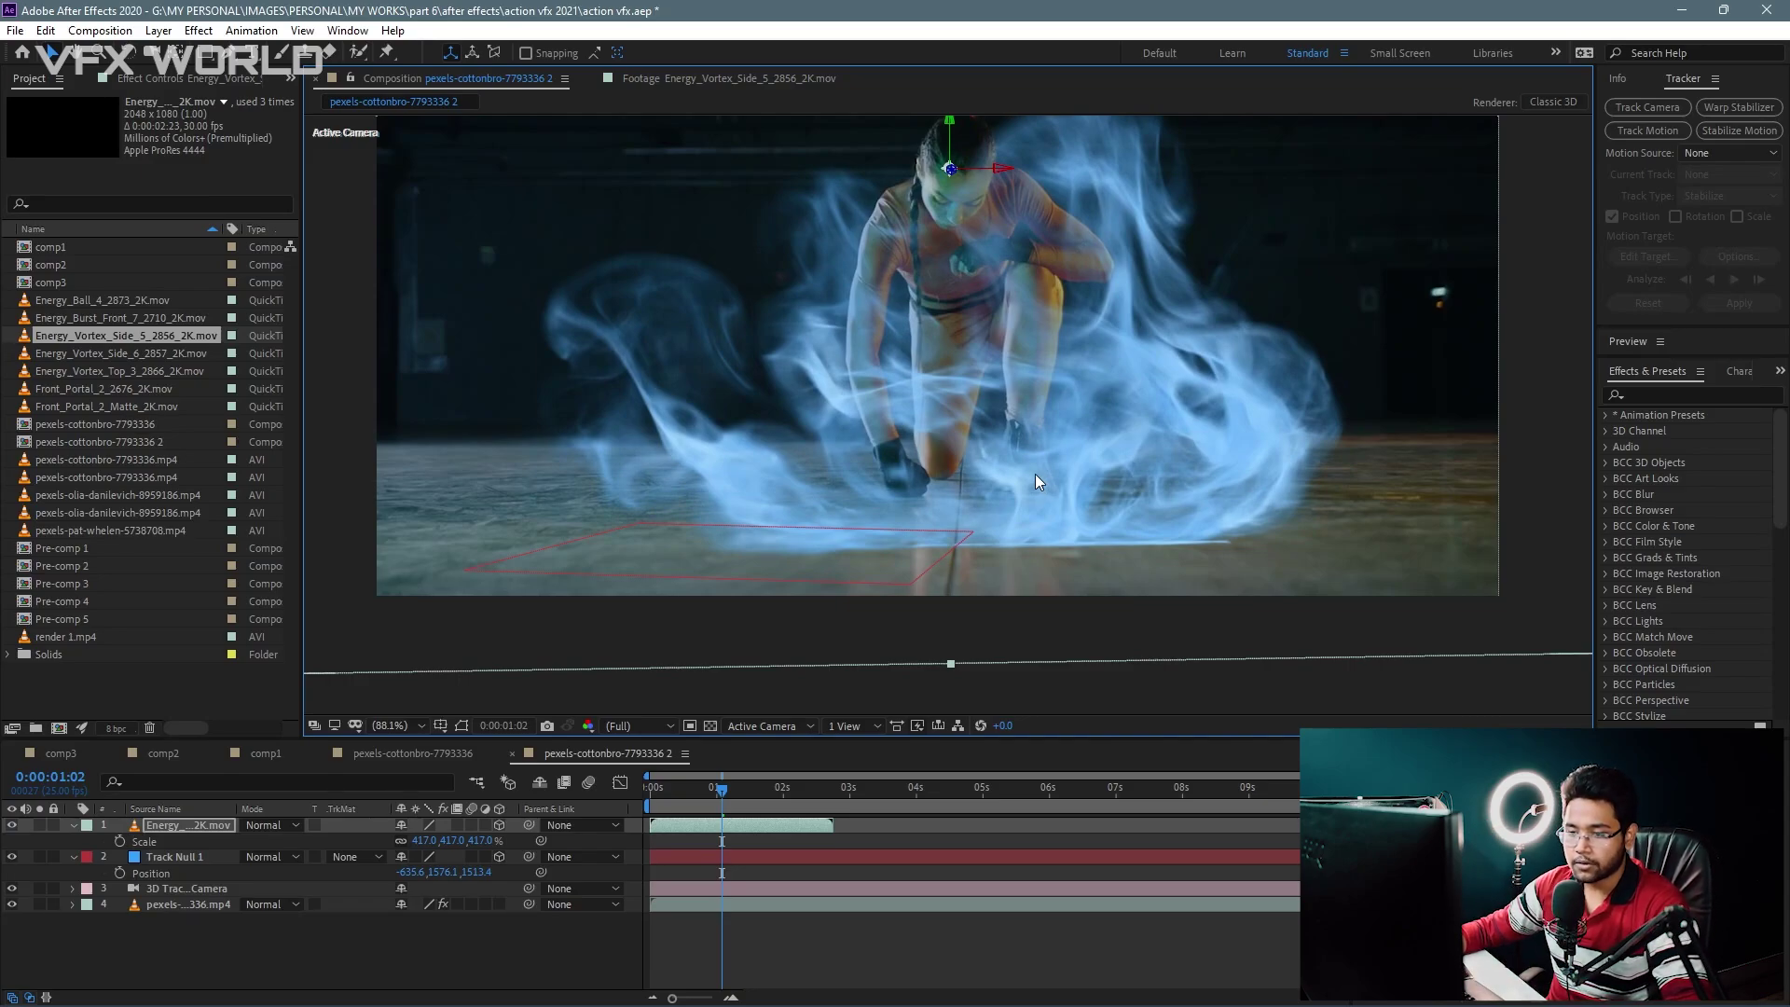
Step: Tilt the vortex 23° on the X axis and scrub to check its motion
key("r")
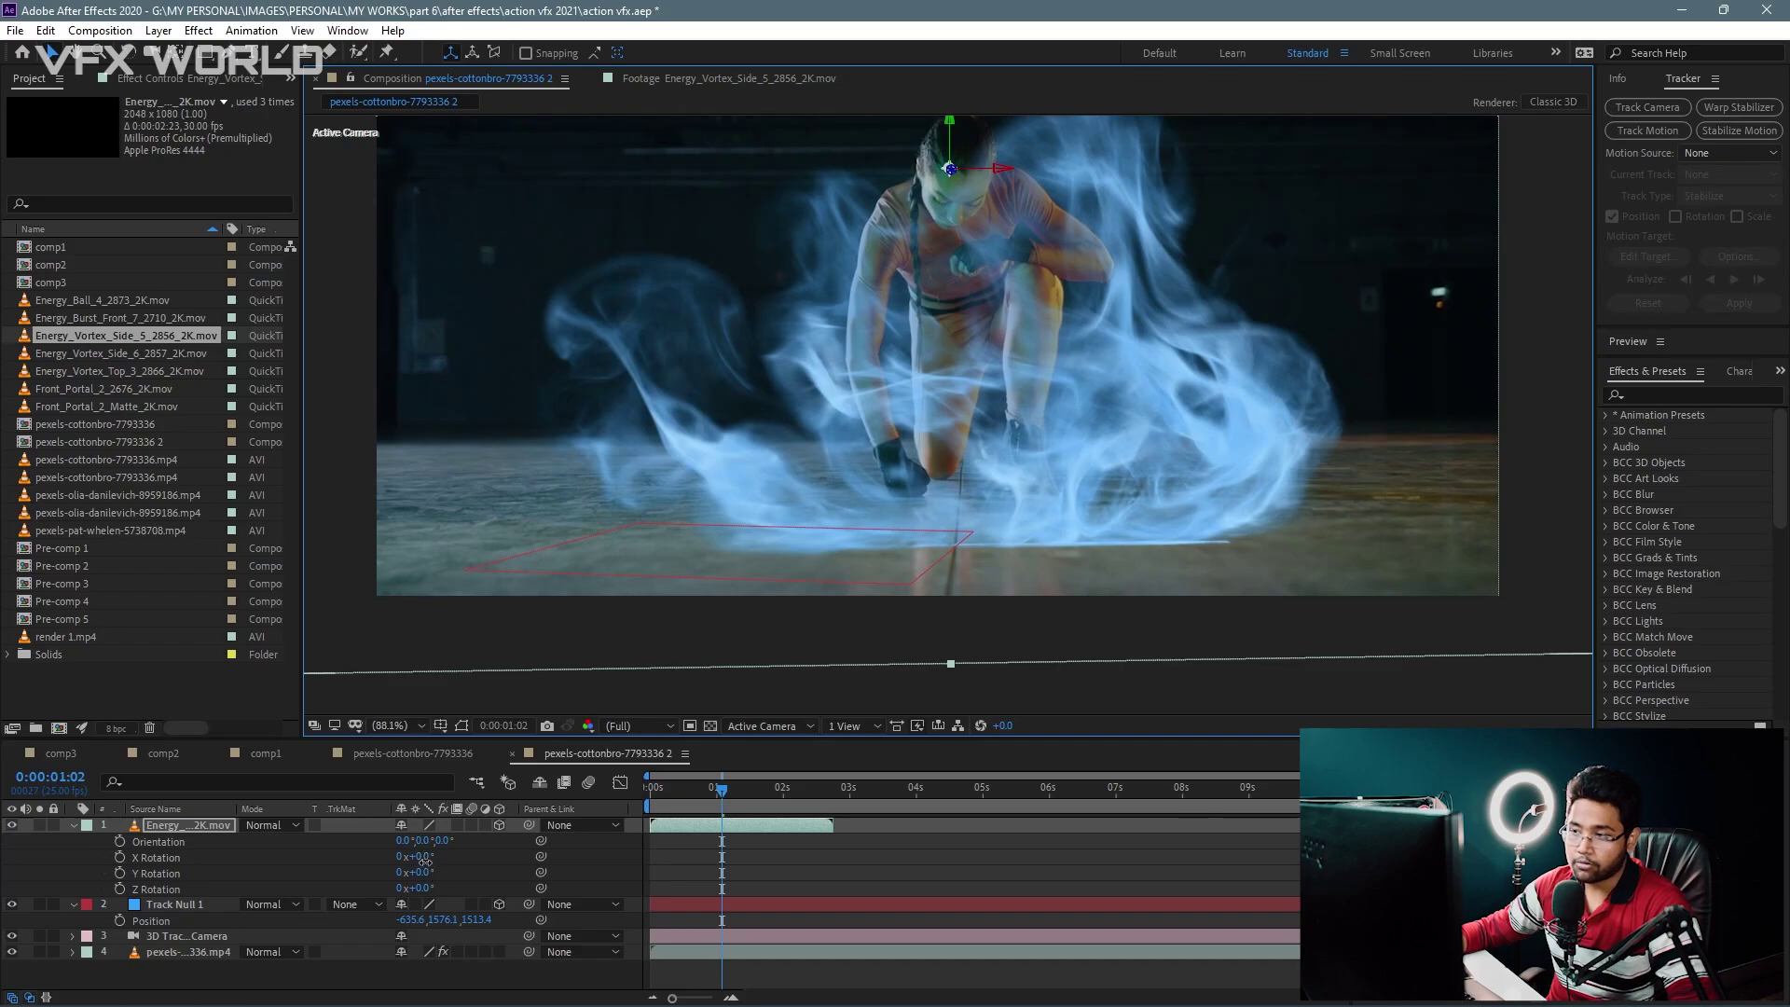
mouse_move(416, 856)
left_mouse_down()
mouse_move(456, 875)
mouse_move(417, 872)
mouse_move(428, 884)
left_mouse_up()
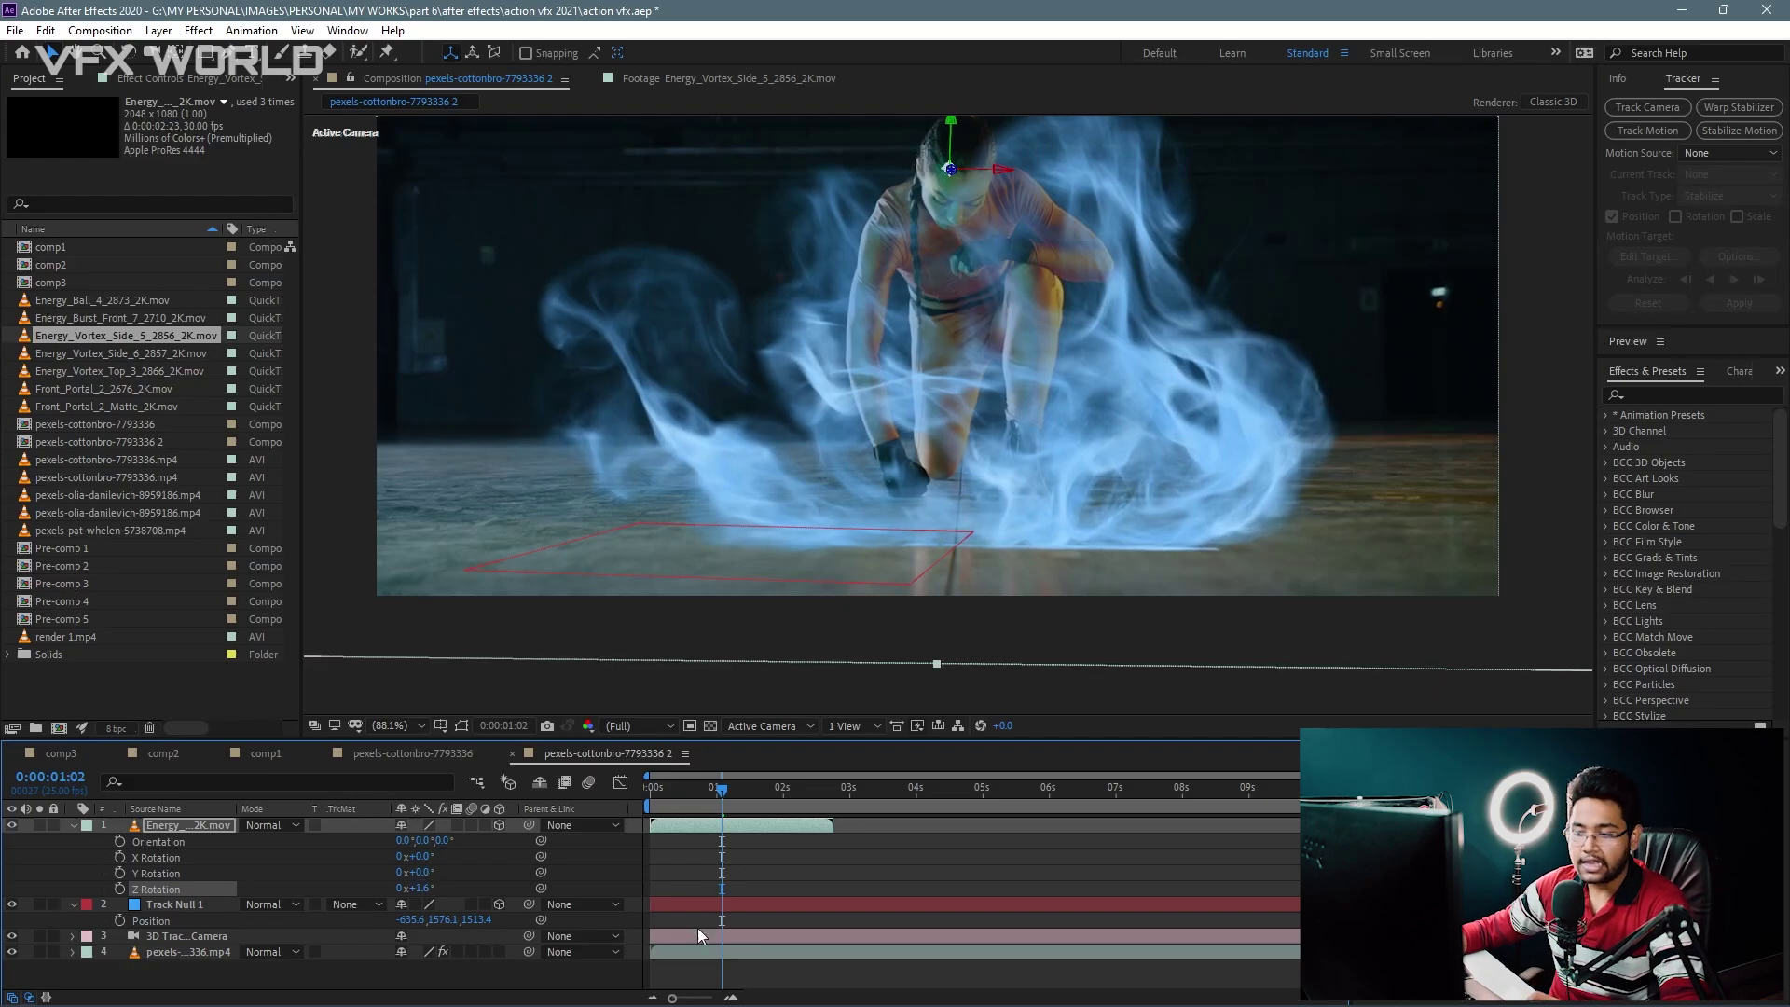
left_click(192, 827)
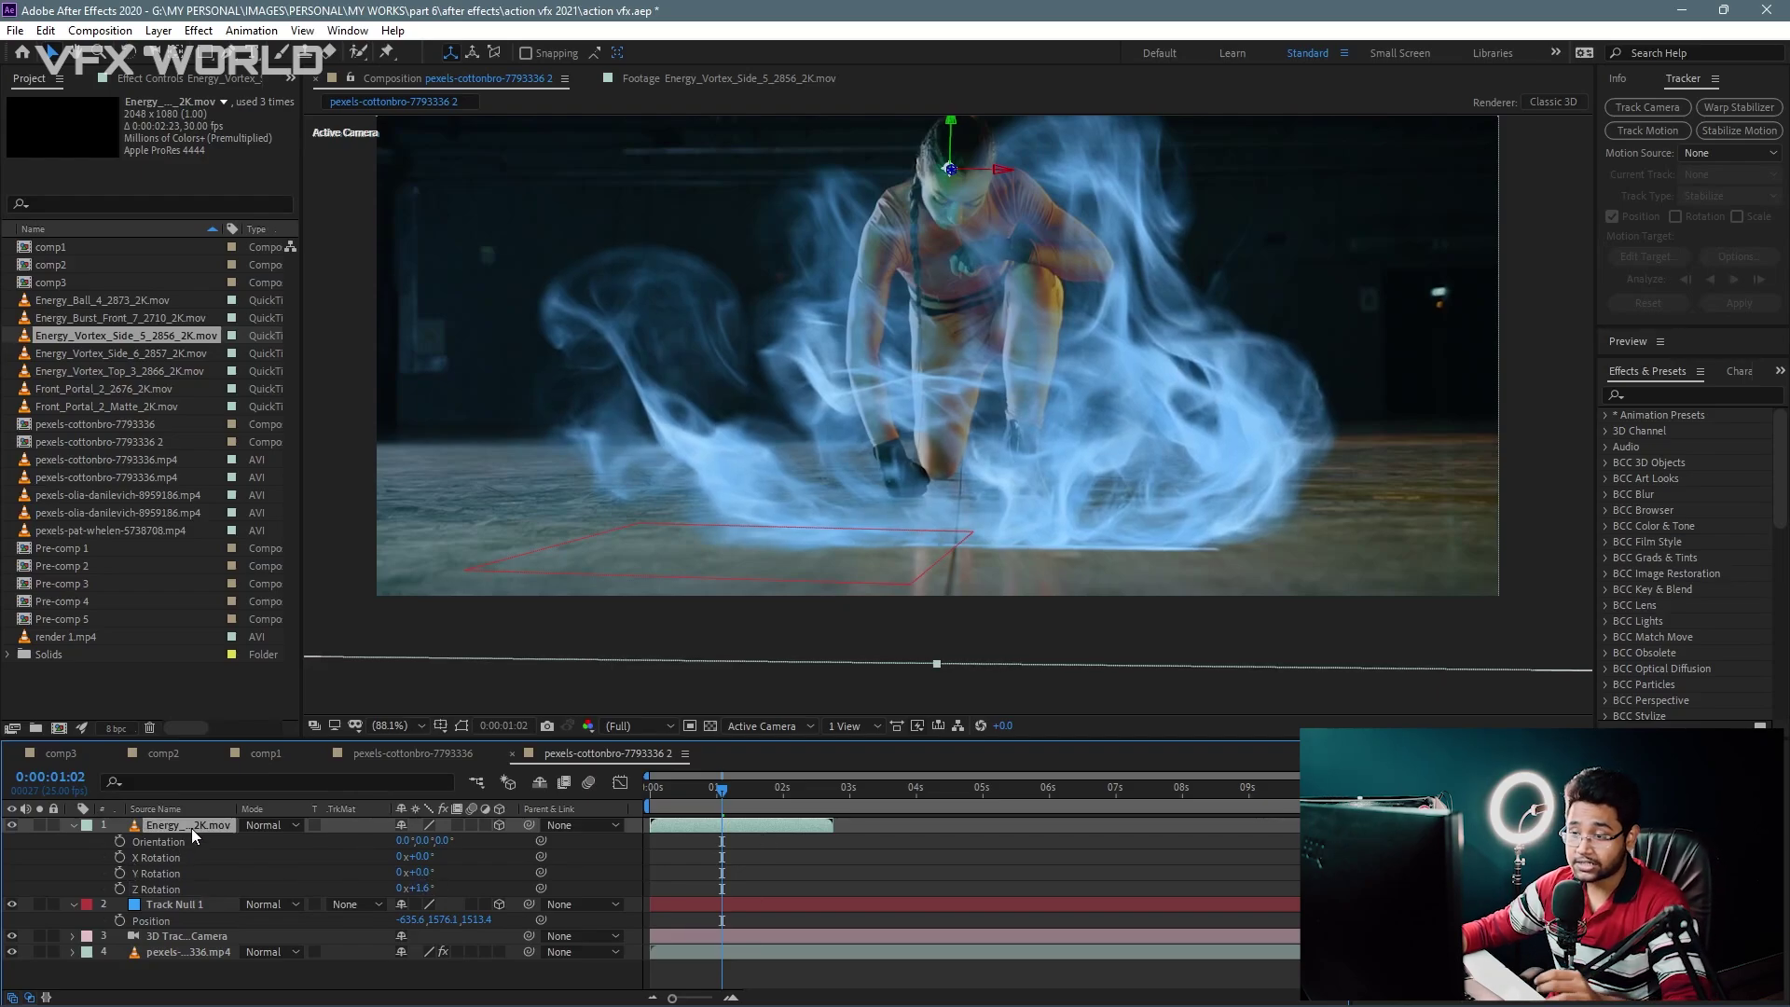
left_click_drag(722, 790, 717, 804)
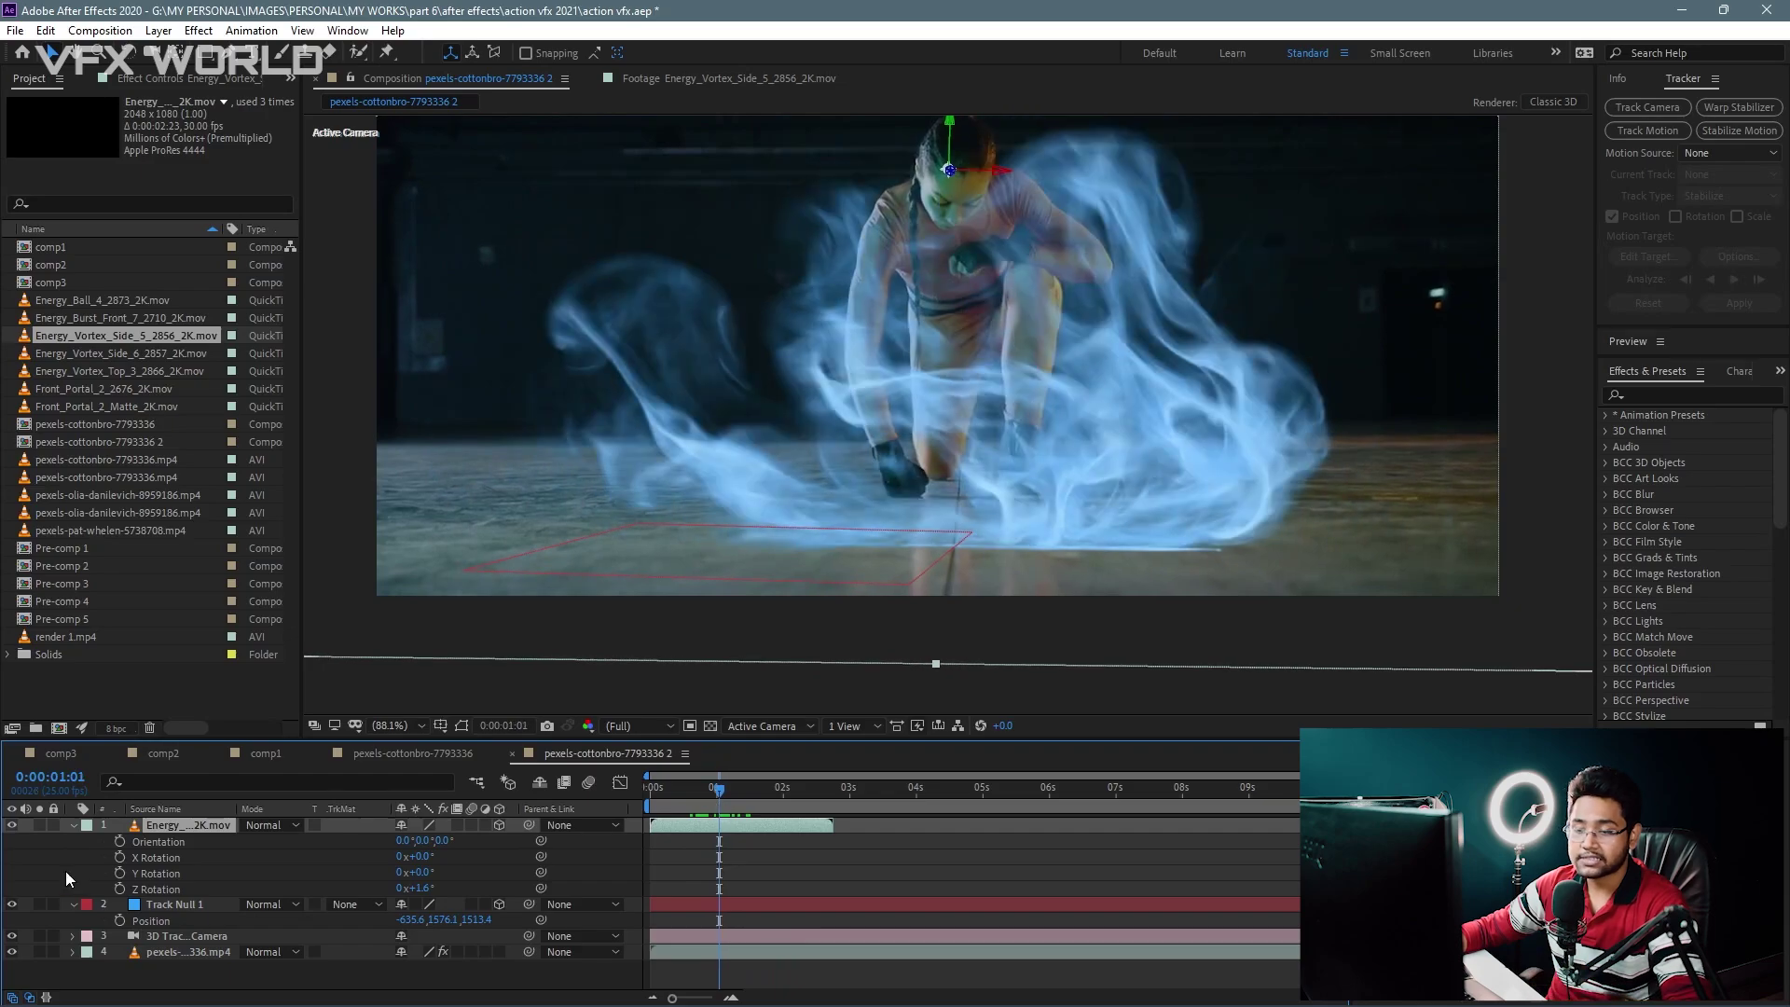
Step: Time-stretch the vortex layer to a new duration of 0:00:04:19
right_click(194, 824)
mouse_move(314, 389)
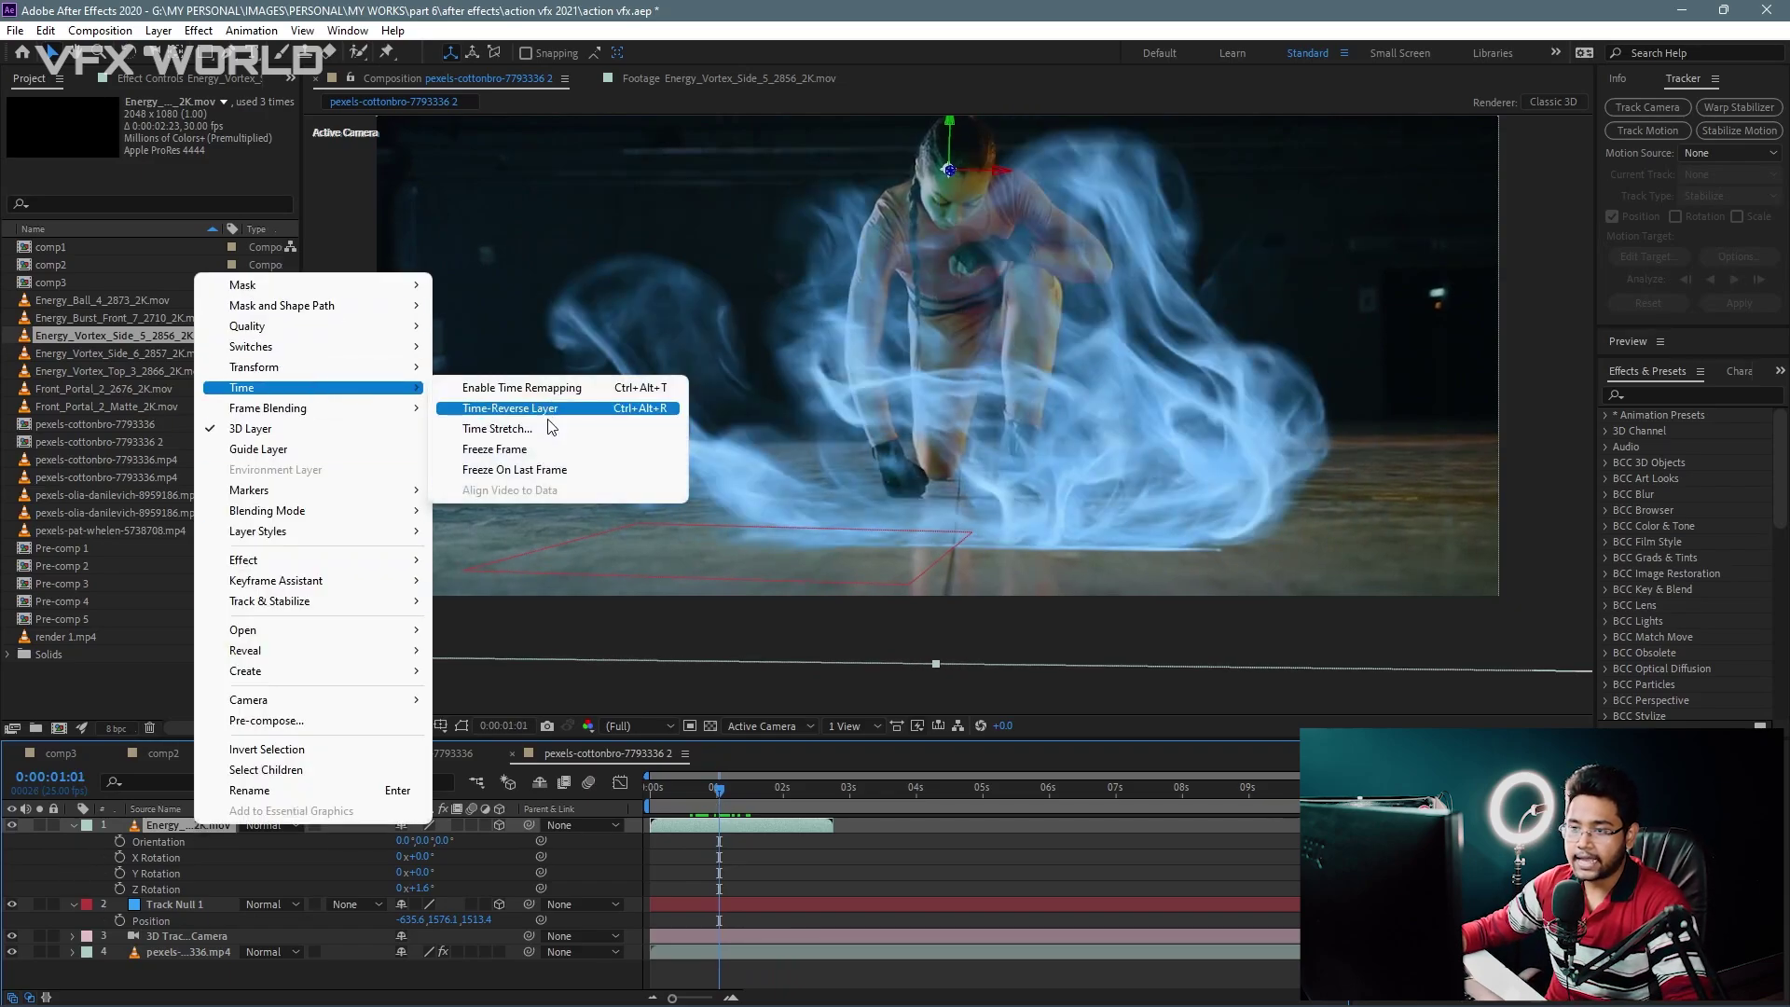
left_click(498, 429)
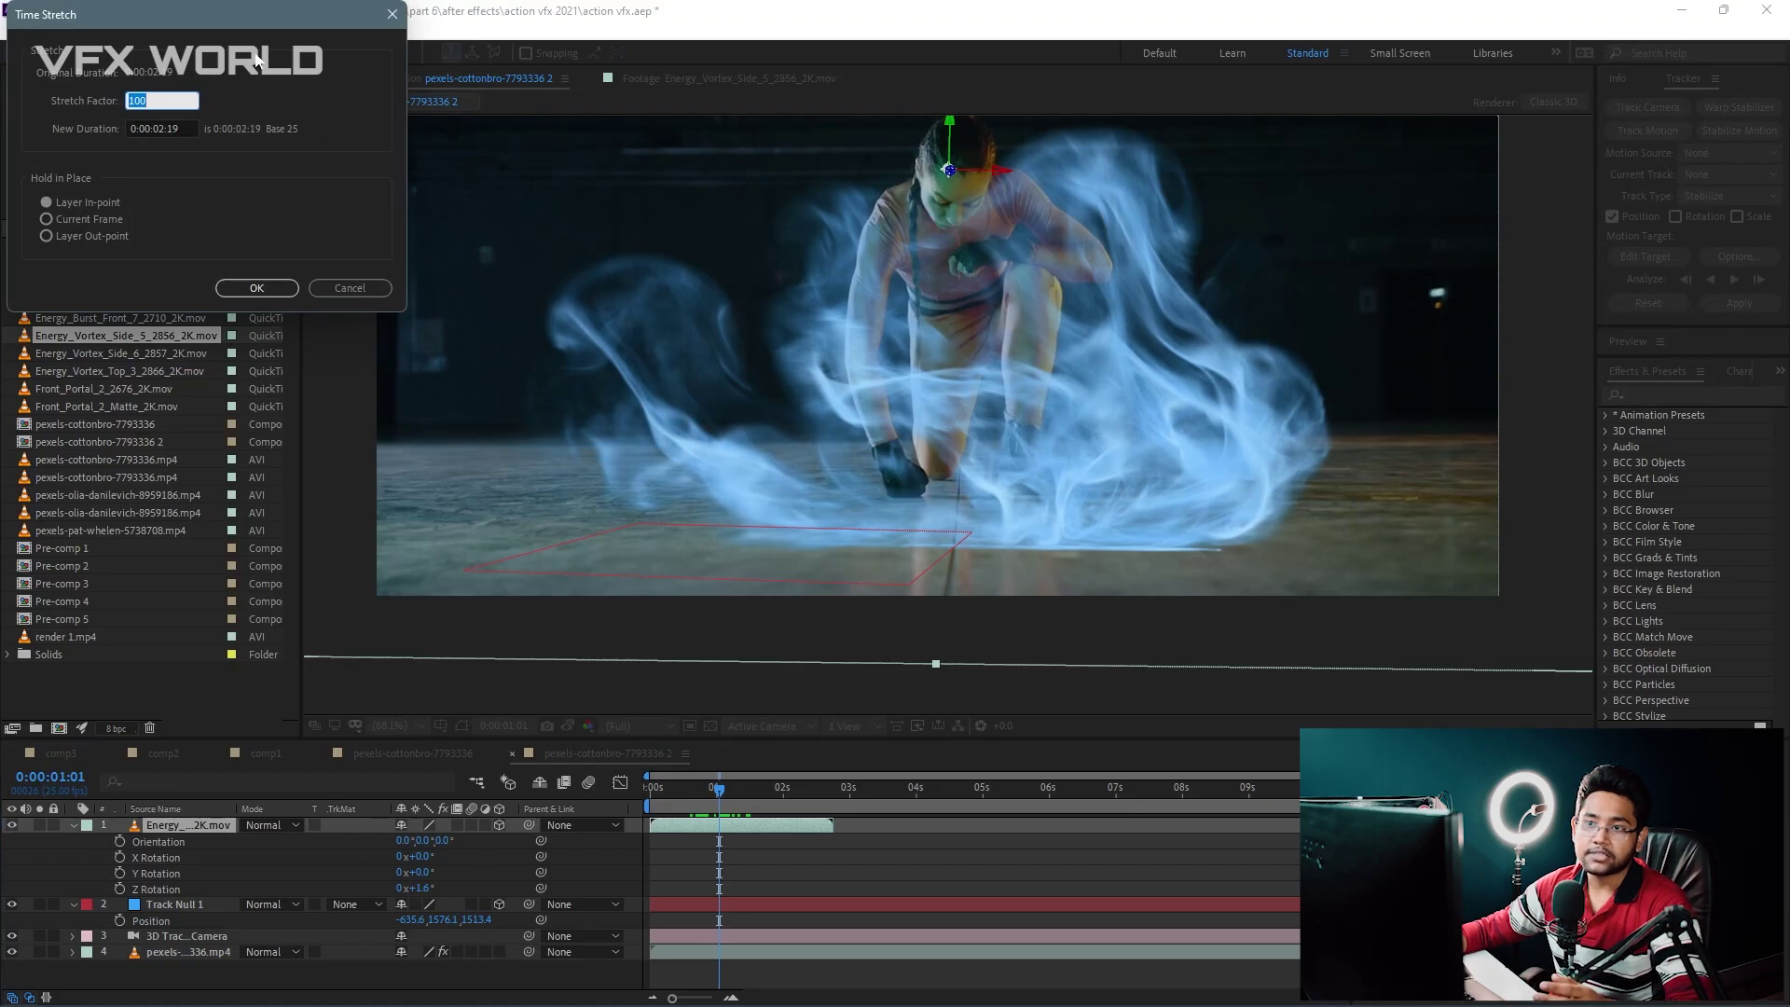
left_click_drag(277, 11, 837, 291)
left_click(719, 392)
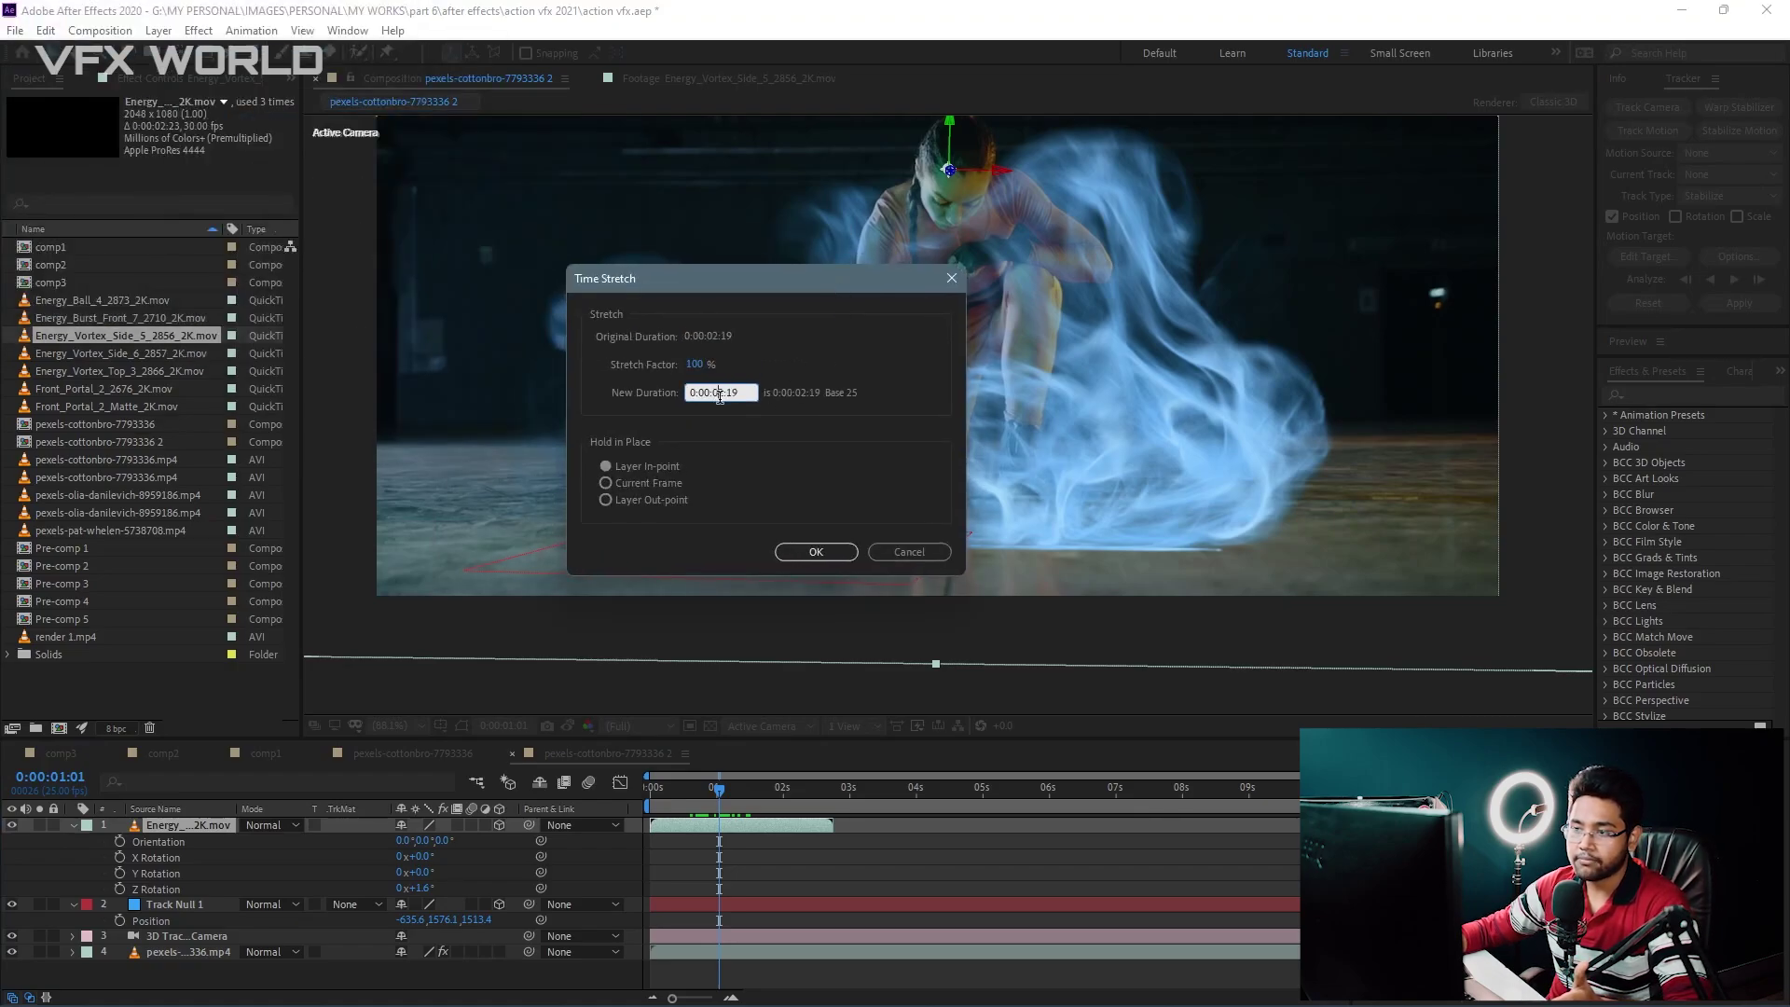
type("4")
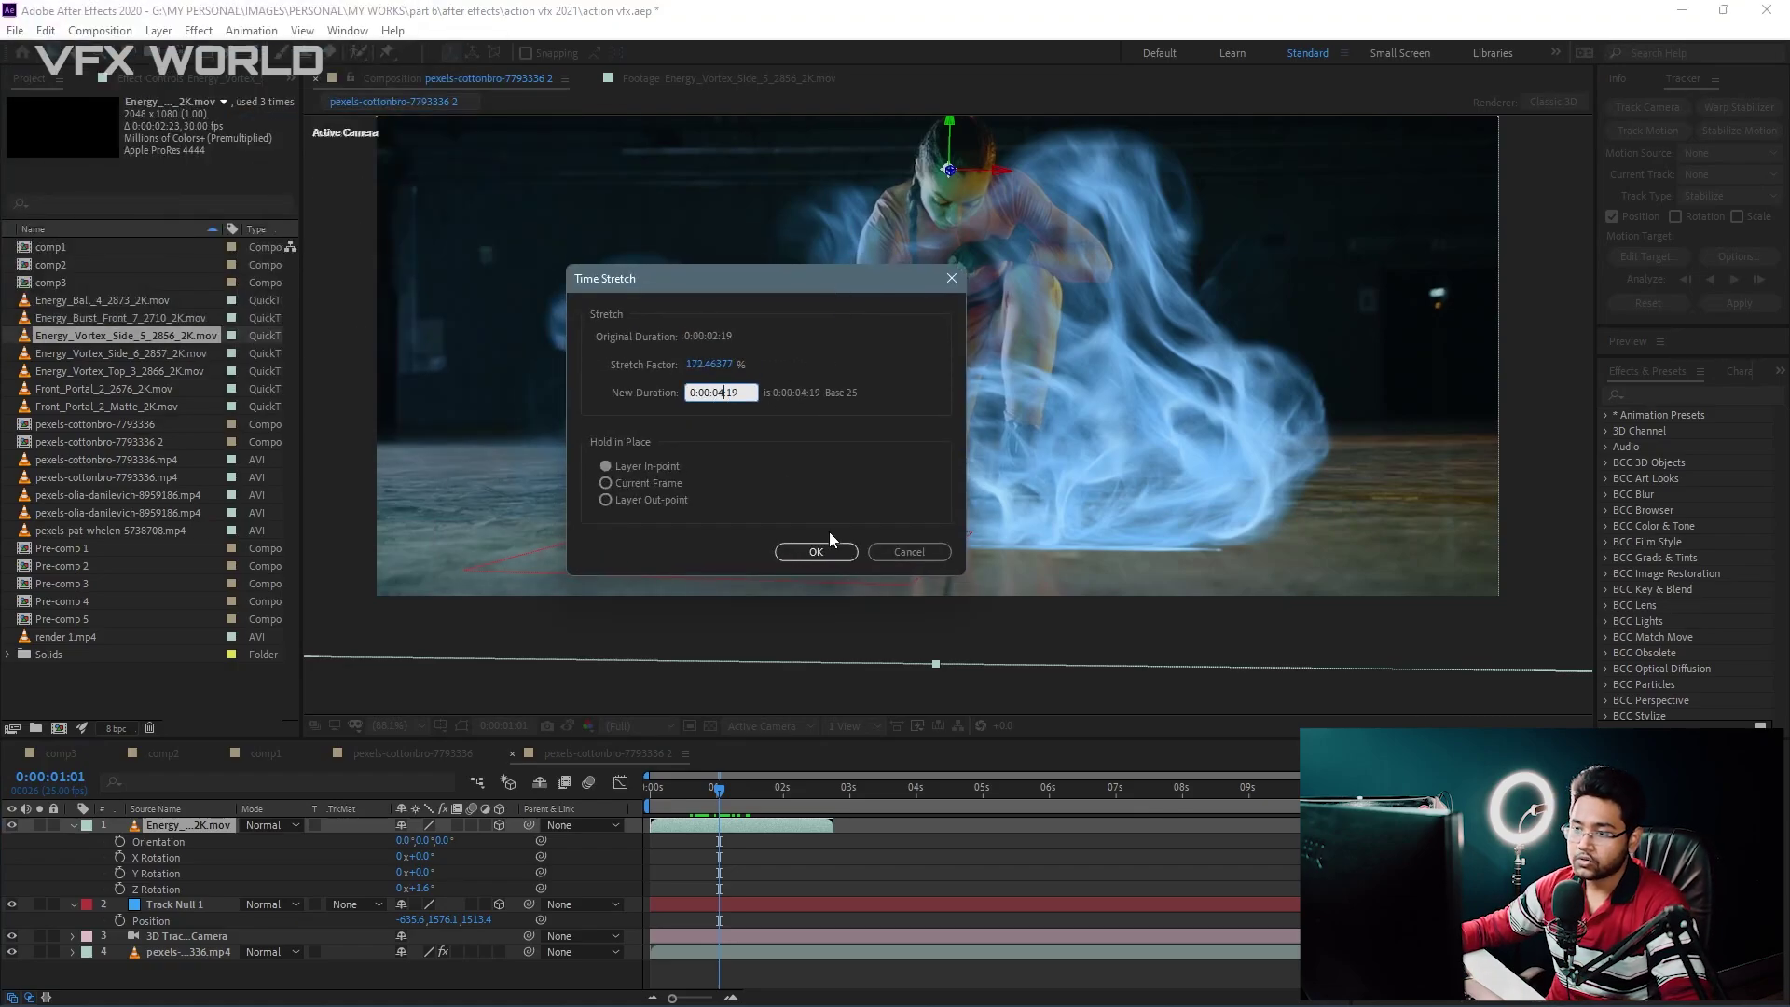
left_click(829, 548)
Step: Shift the vortex clip slightly later, preview it, and duplicate the layer
mouse_move(781, 824)
left_mouse_down()
mouse_move(850, 824)
mouse_move(758, 828)
mouse_move(649, 792)
left_mouse_up()
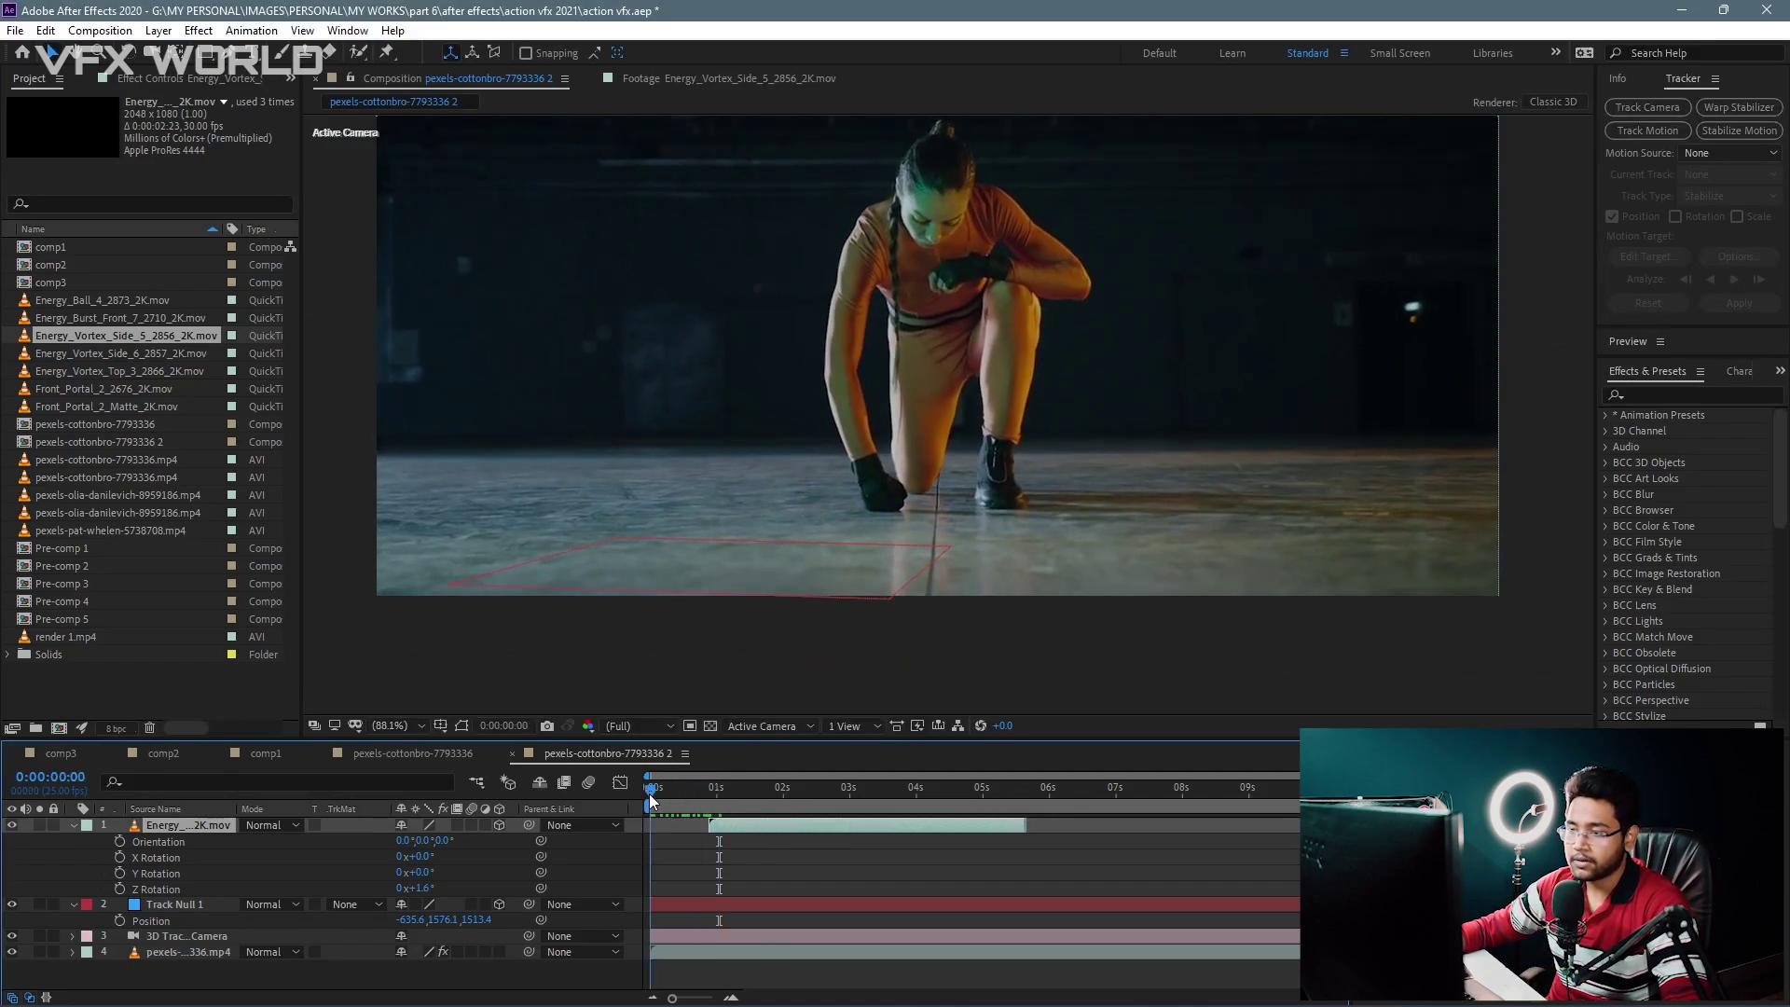
key("space")
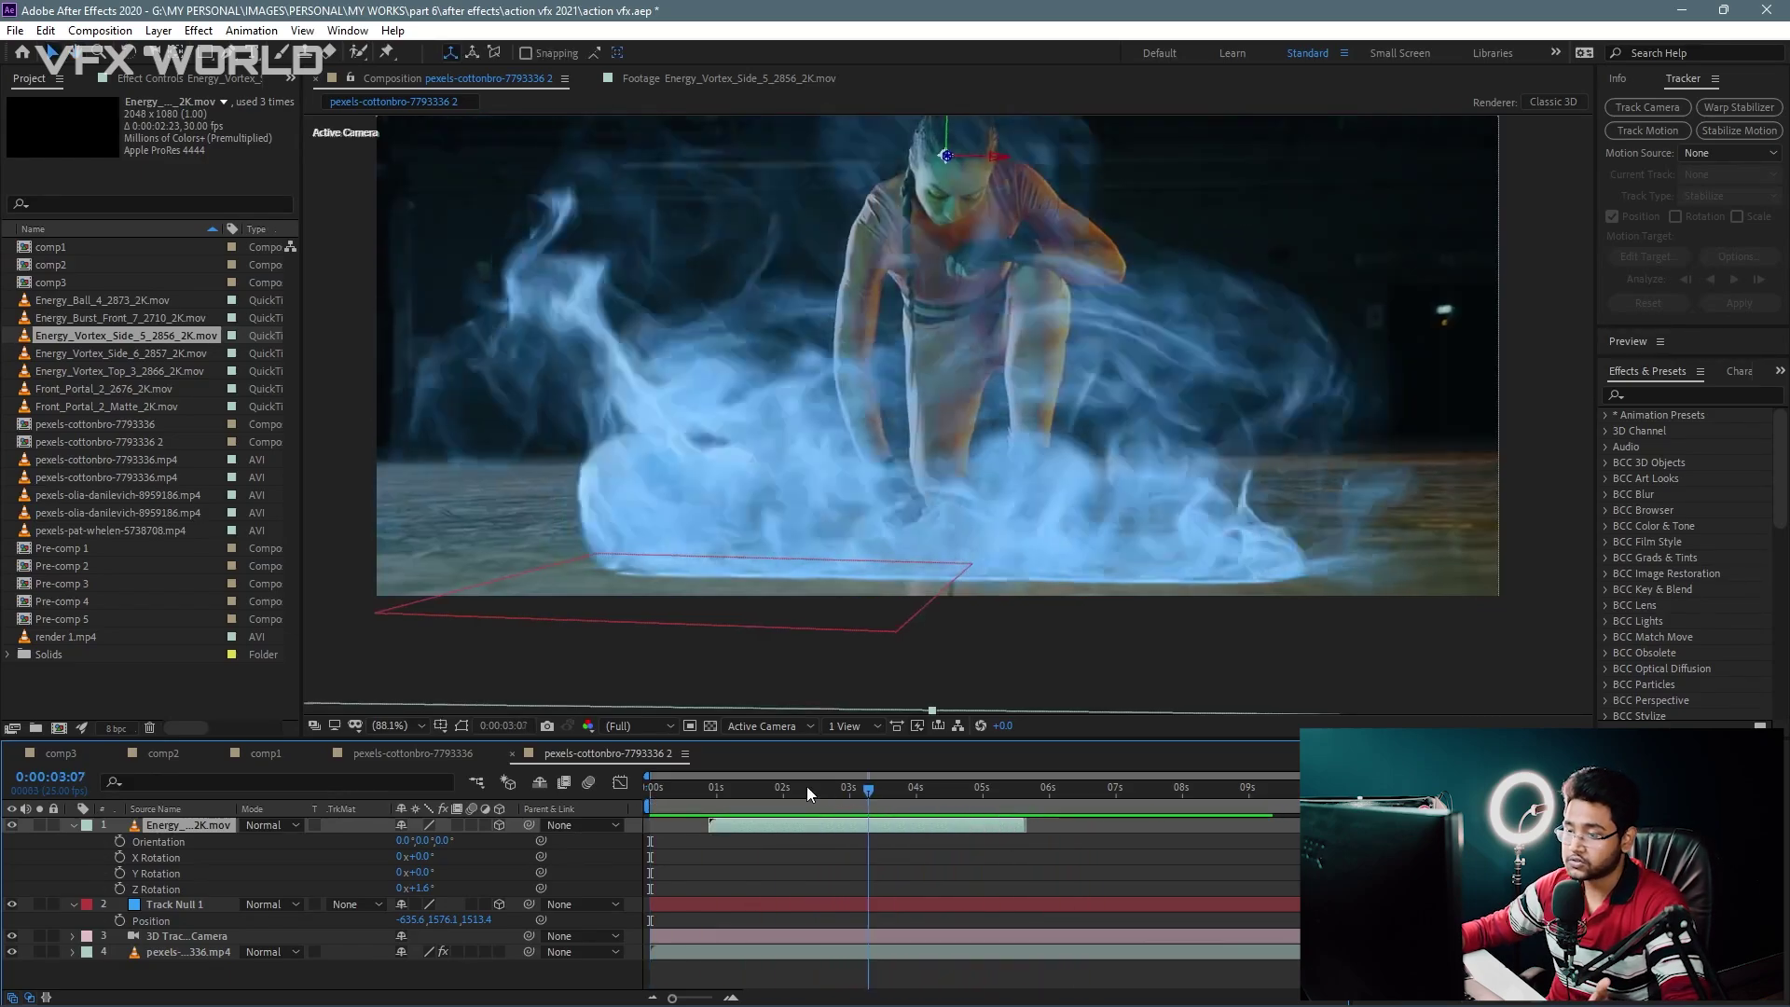
mouse_move(808, 786)
left_mouse_down()
mouse_move(653, 800)
mouse_move(772, 799)
left_mouse_up()
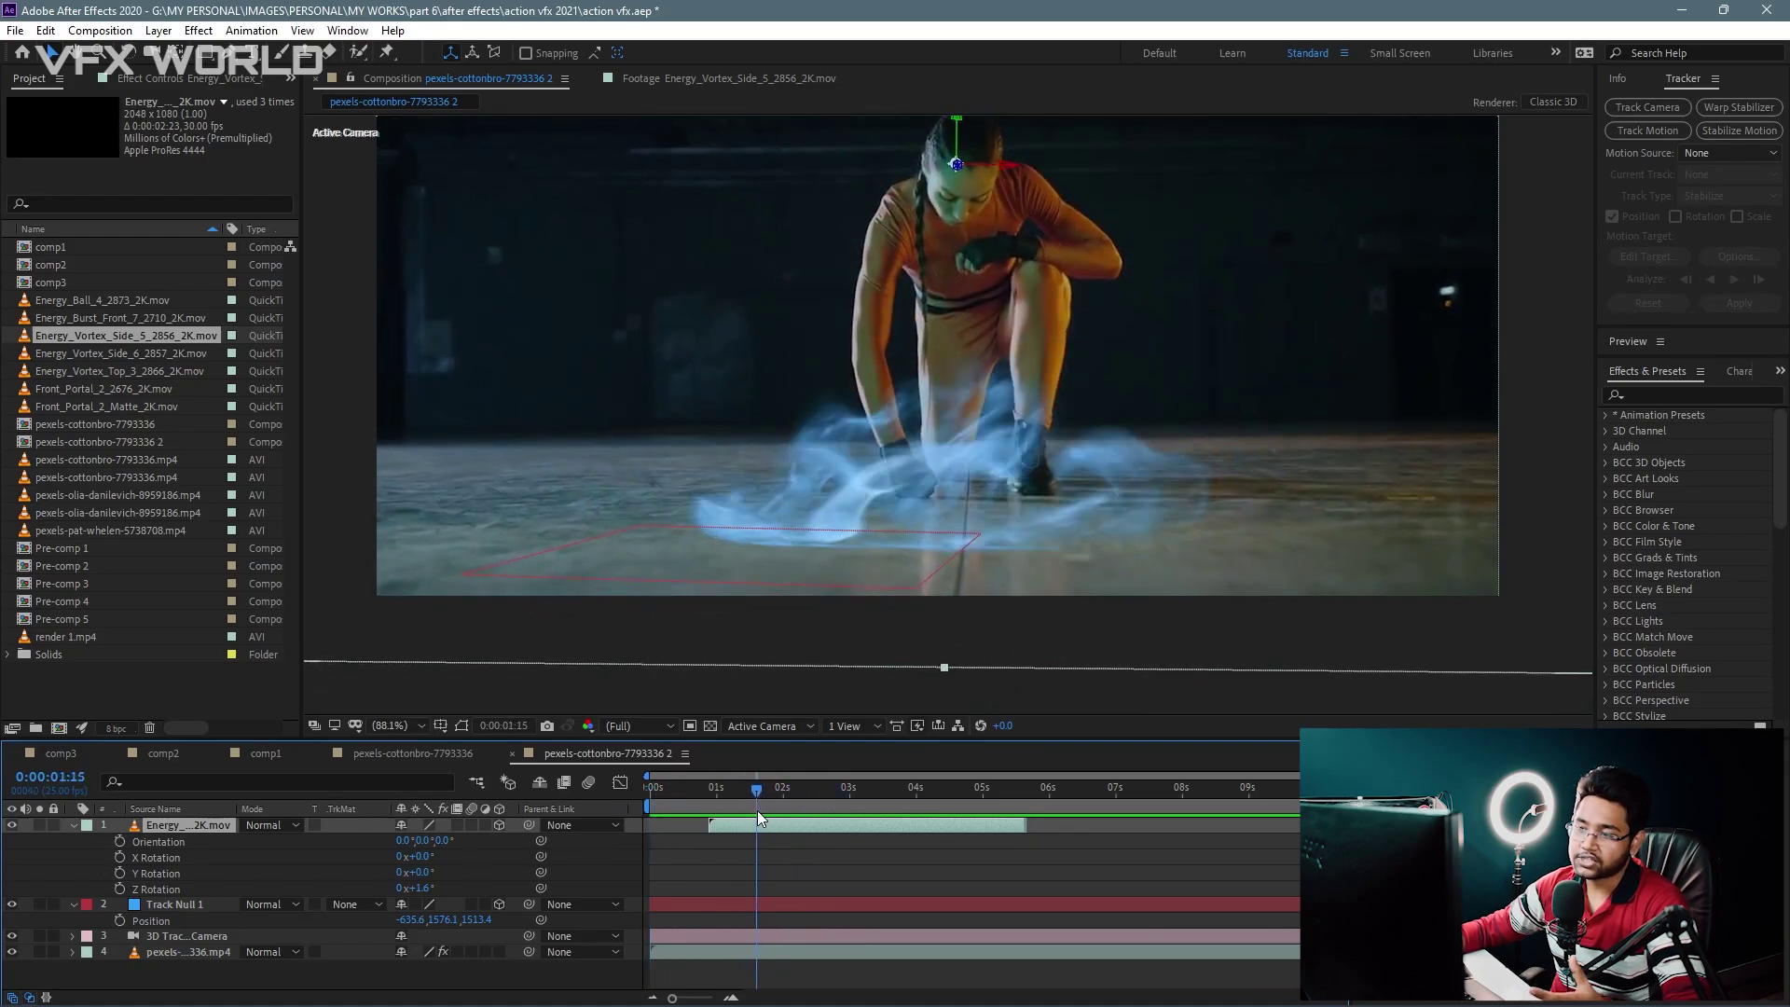
scroll(899, 450, "up", 3)
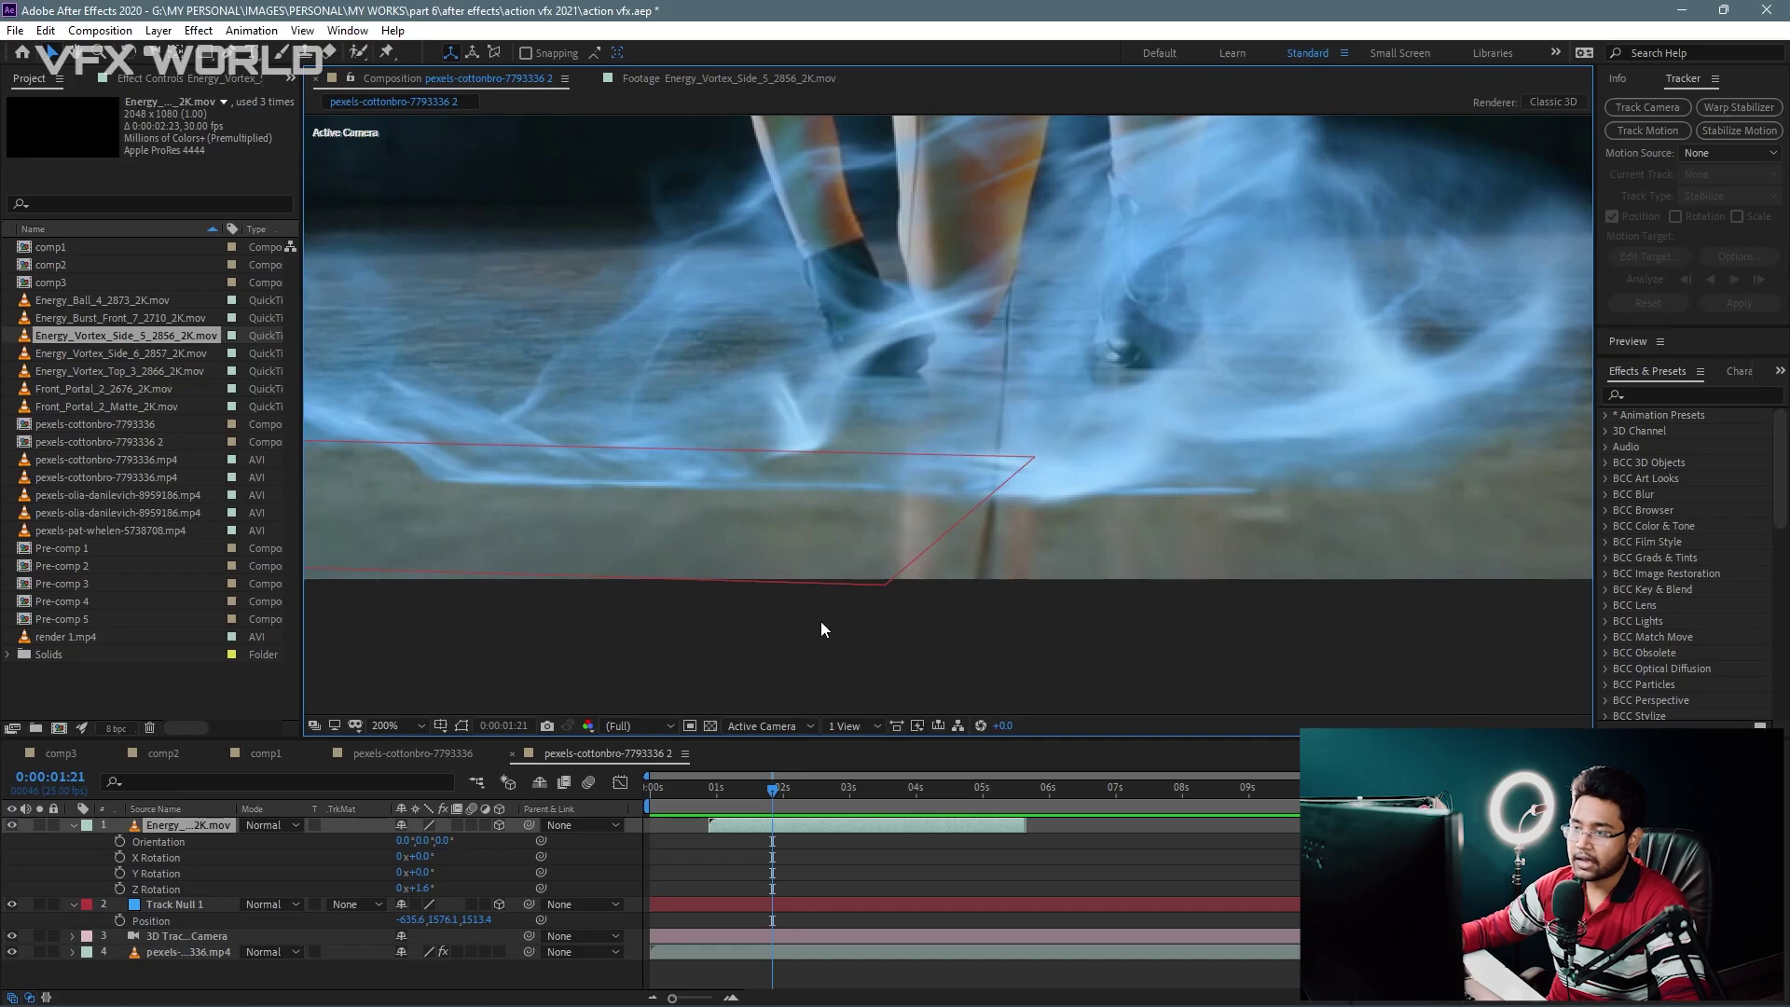
key("comma")
key("ctrl+d")
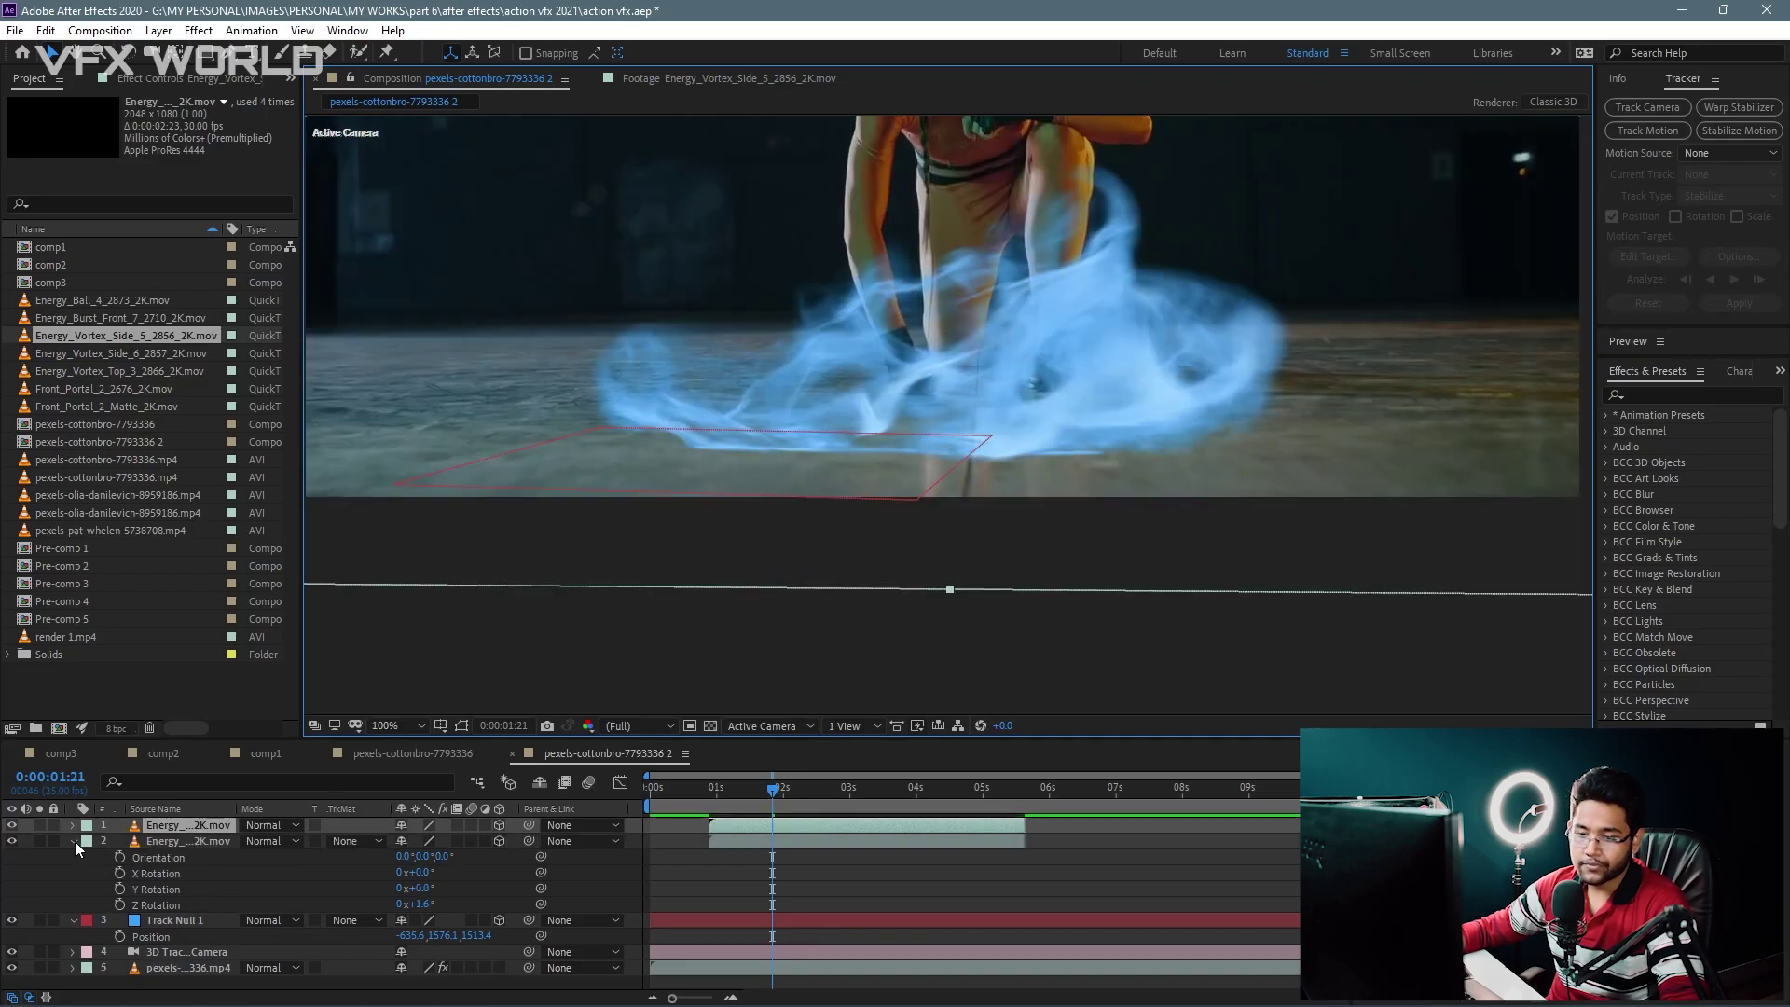
Step: Try rotating the duplicate vortex on its Y axis, then undo to keep it flat
left_click(74, 841)
key("r")
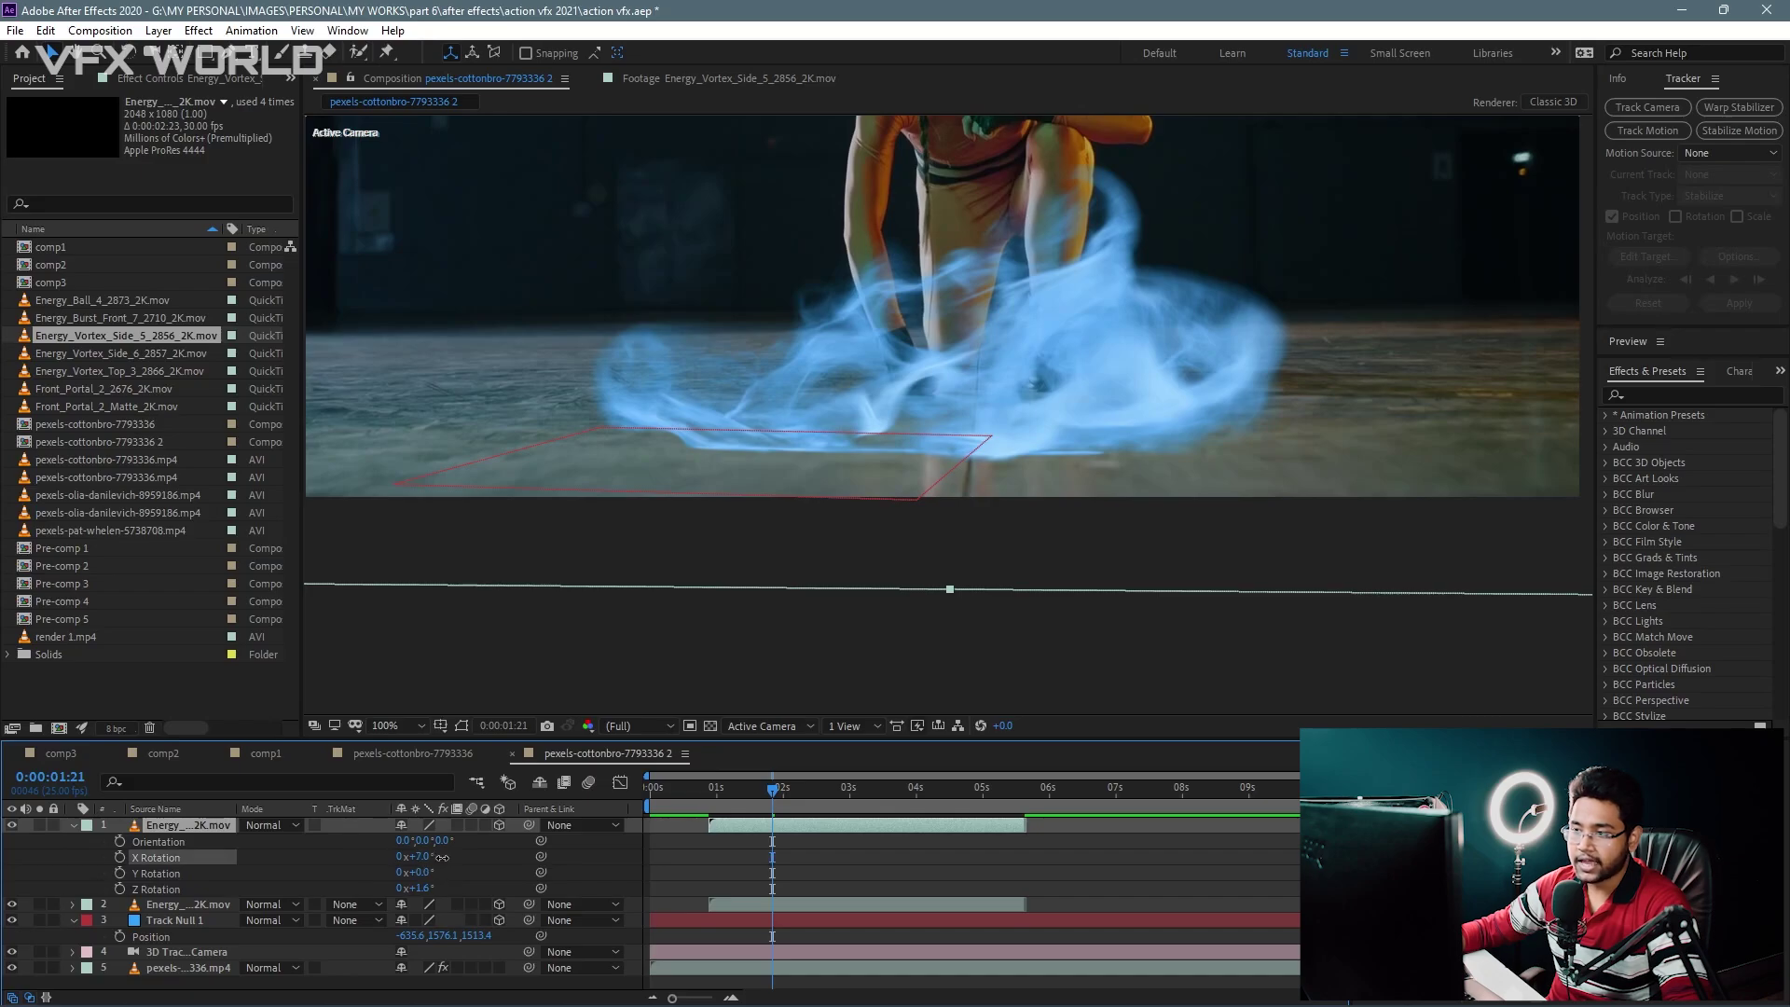
mouse_move(425, 868)
left_mouse_down()
mouse_move(428, 892)
mouse_move(509, 836)
left_mouse_up()
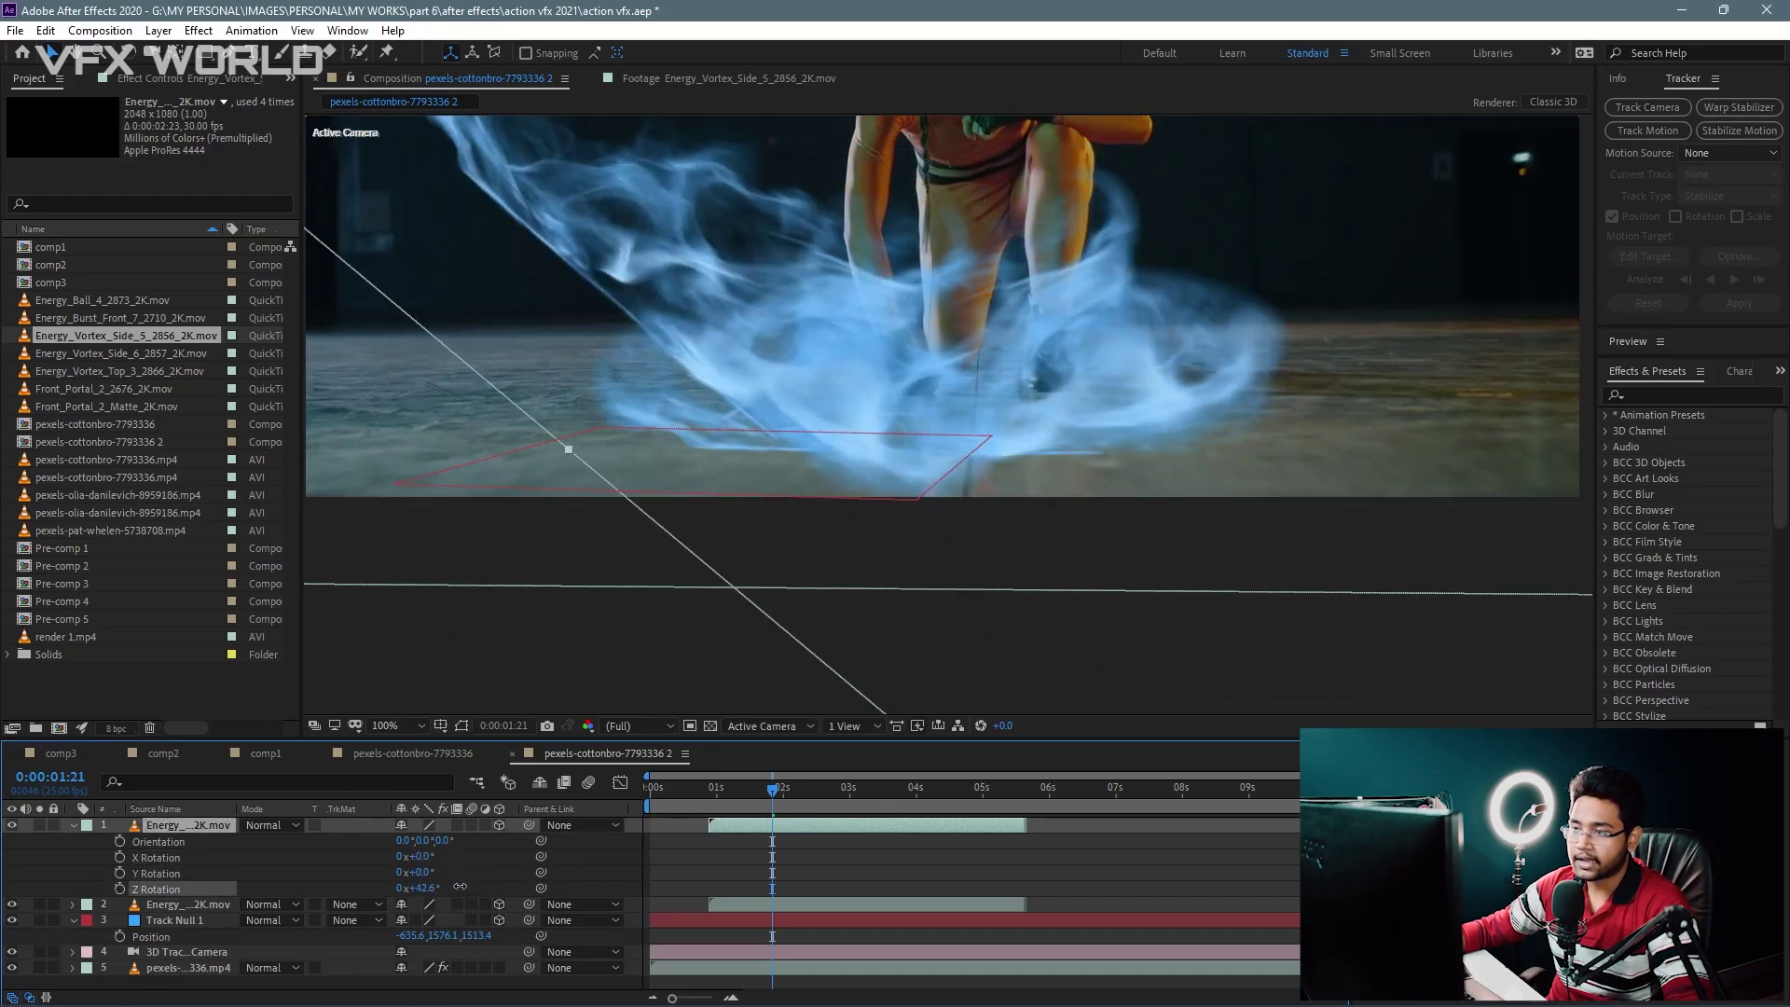
key("ctrl+z")
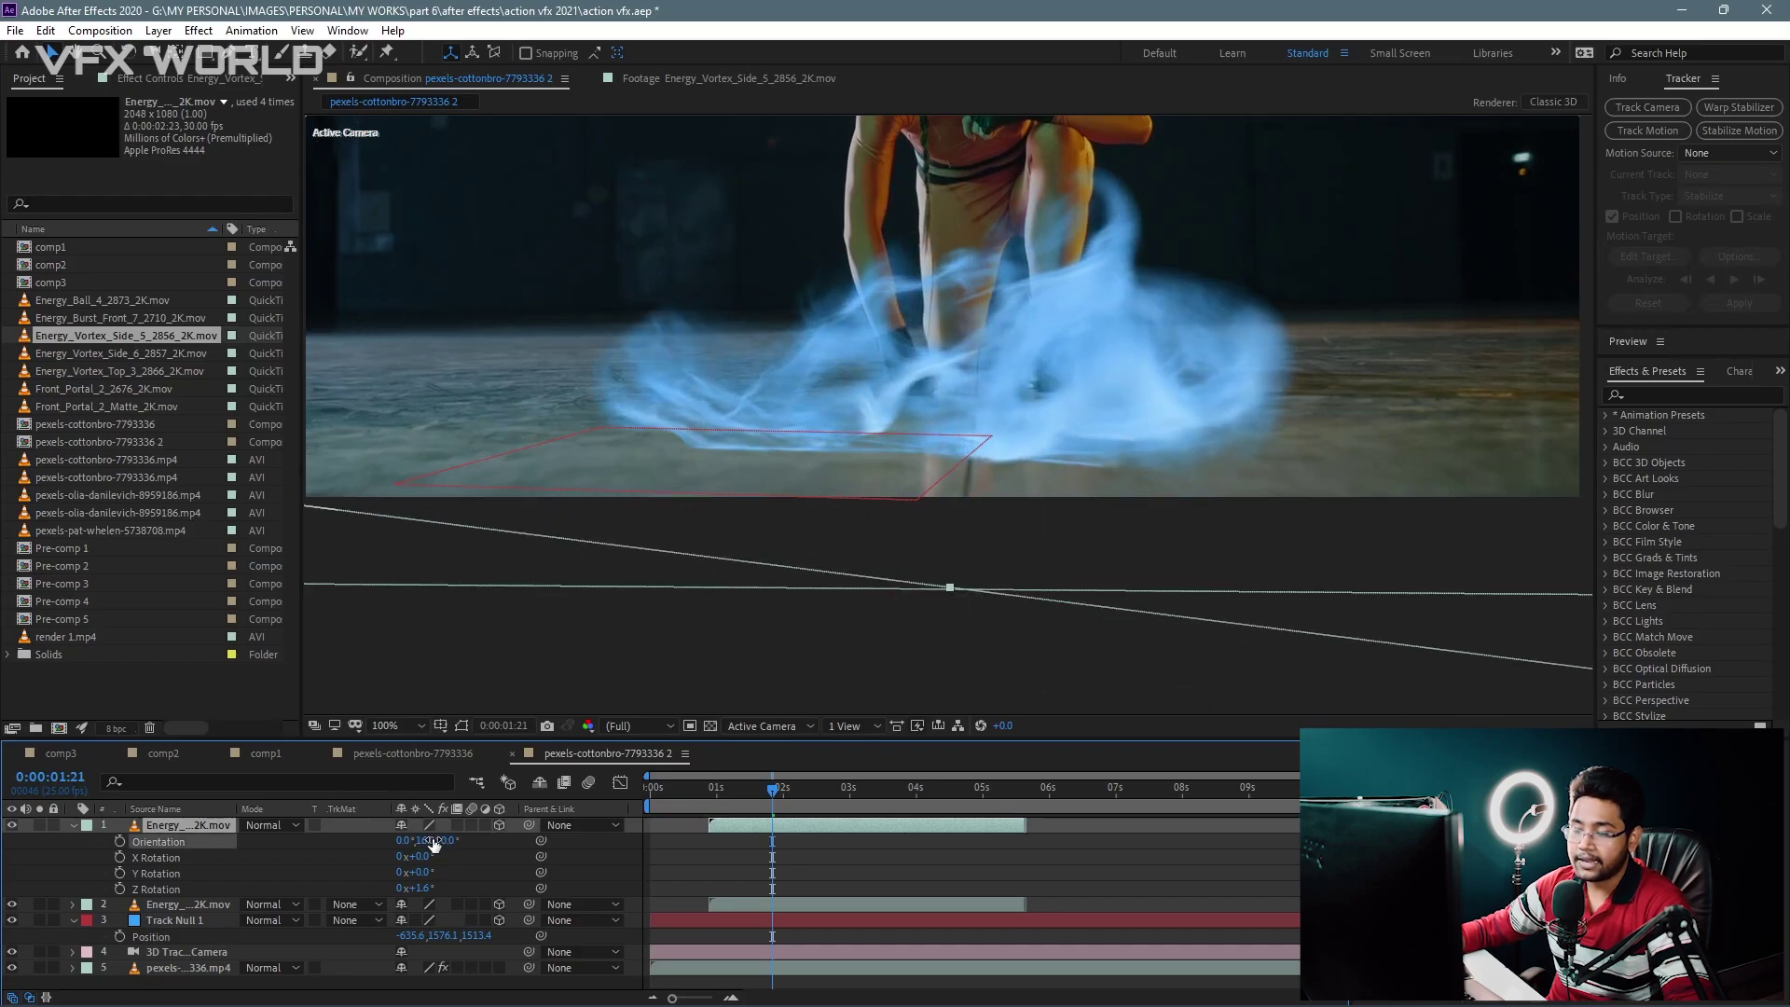
Step: Flip the vortex layer vertically and scrub back to check the floor reflection
right_click(198, 835)
right_click(182, 824)
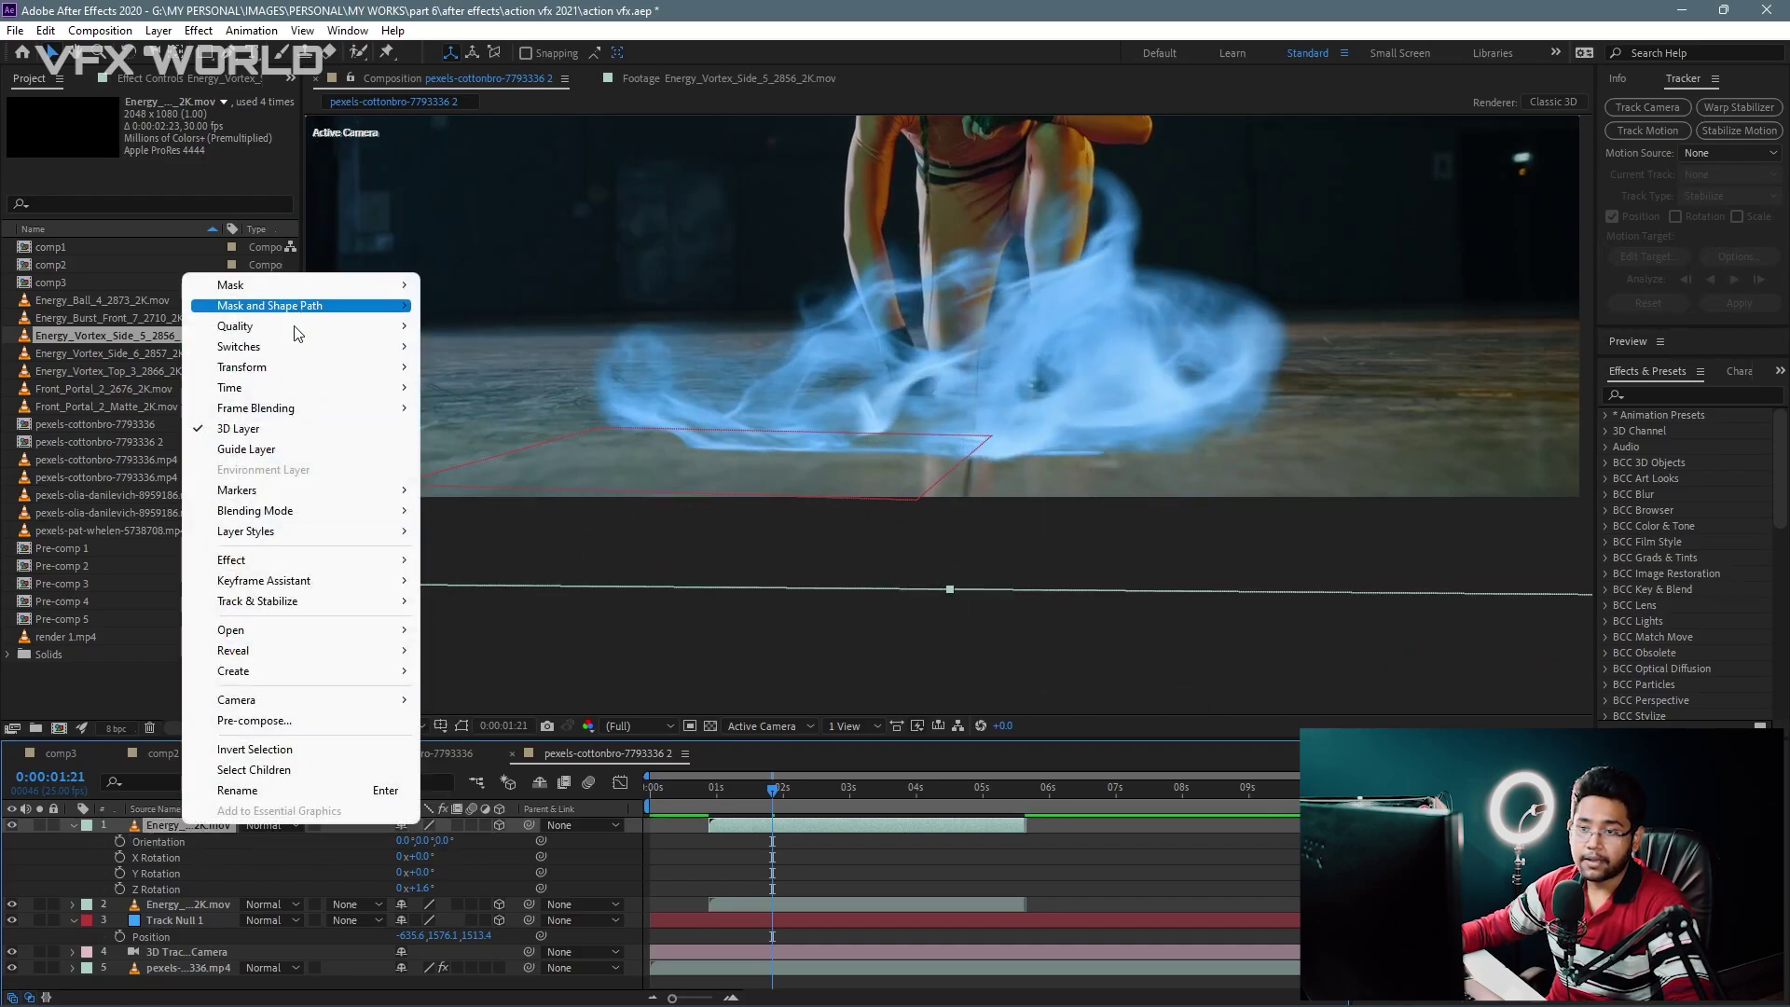
mouse_move(300, 373)
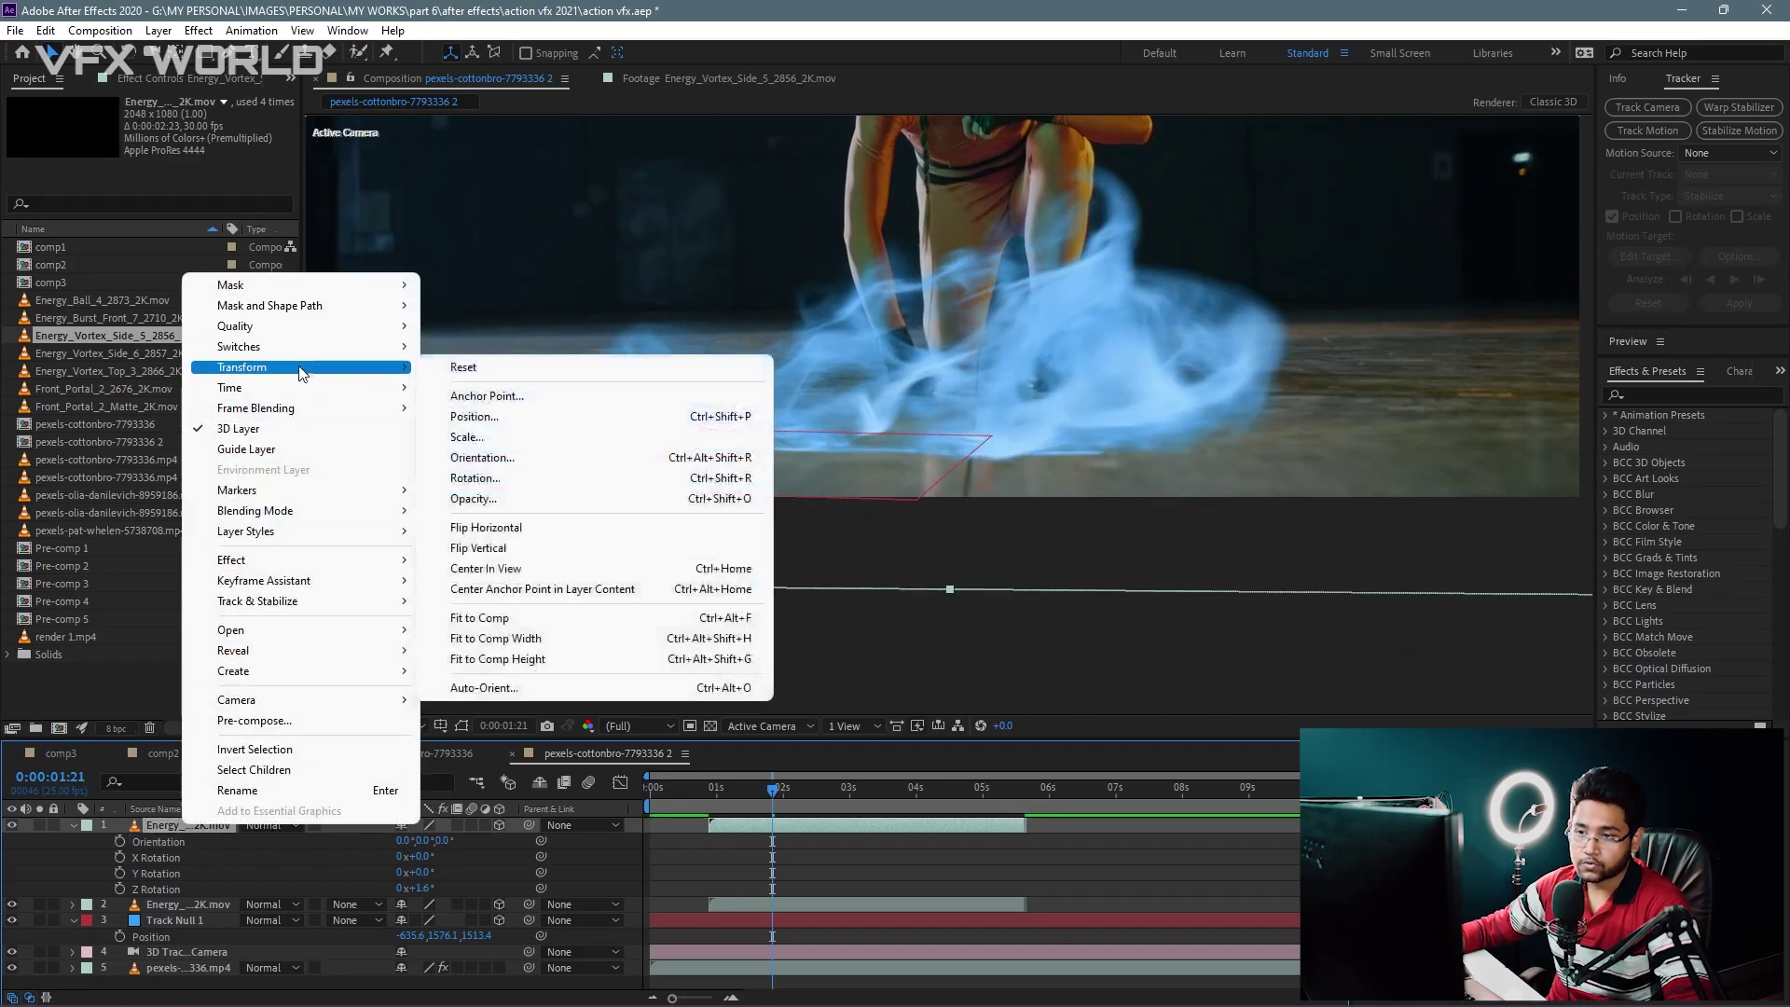
left_click(559, 548)
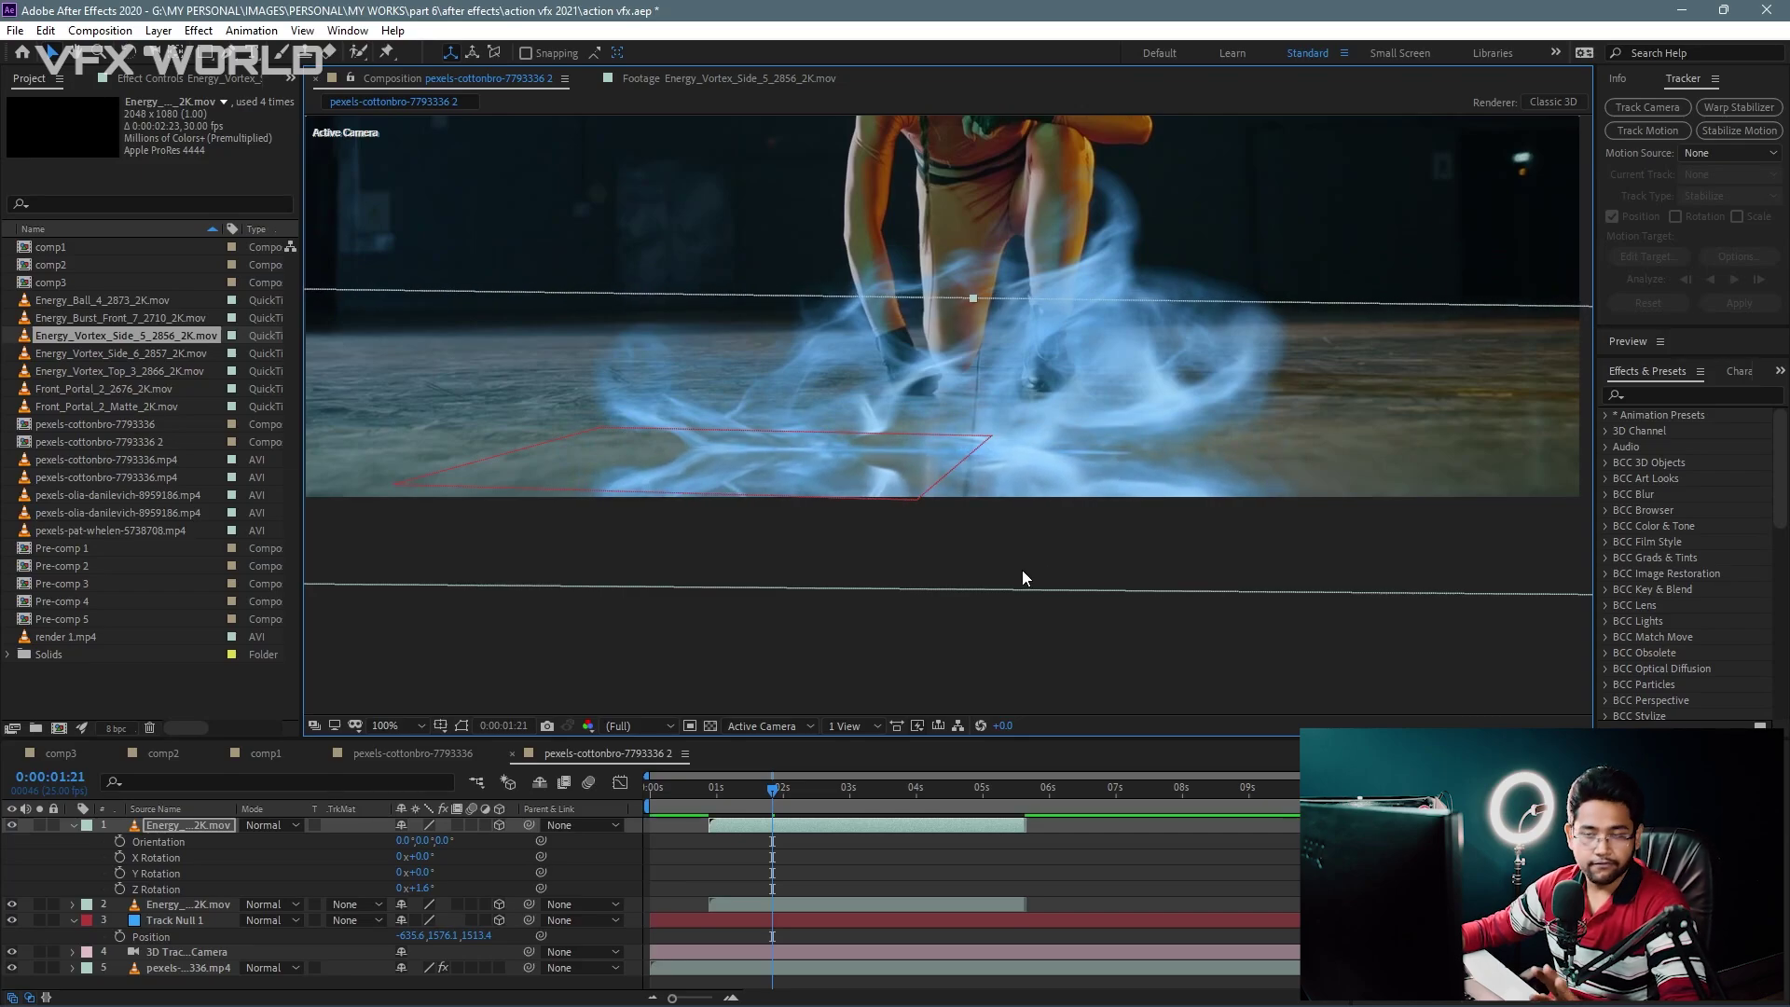
left_click_drag(783, 790, 754, 810)
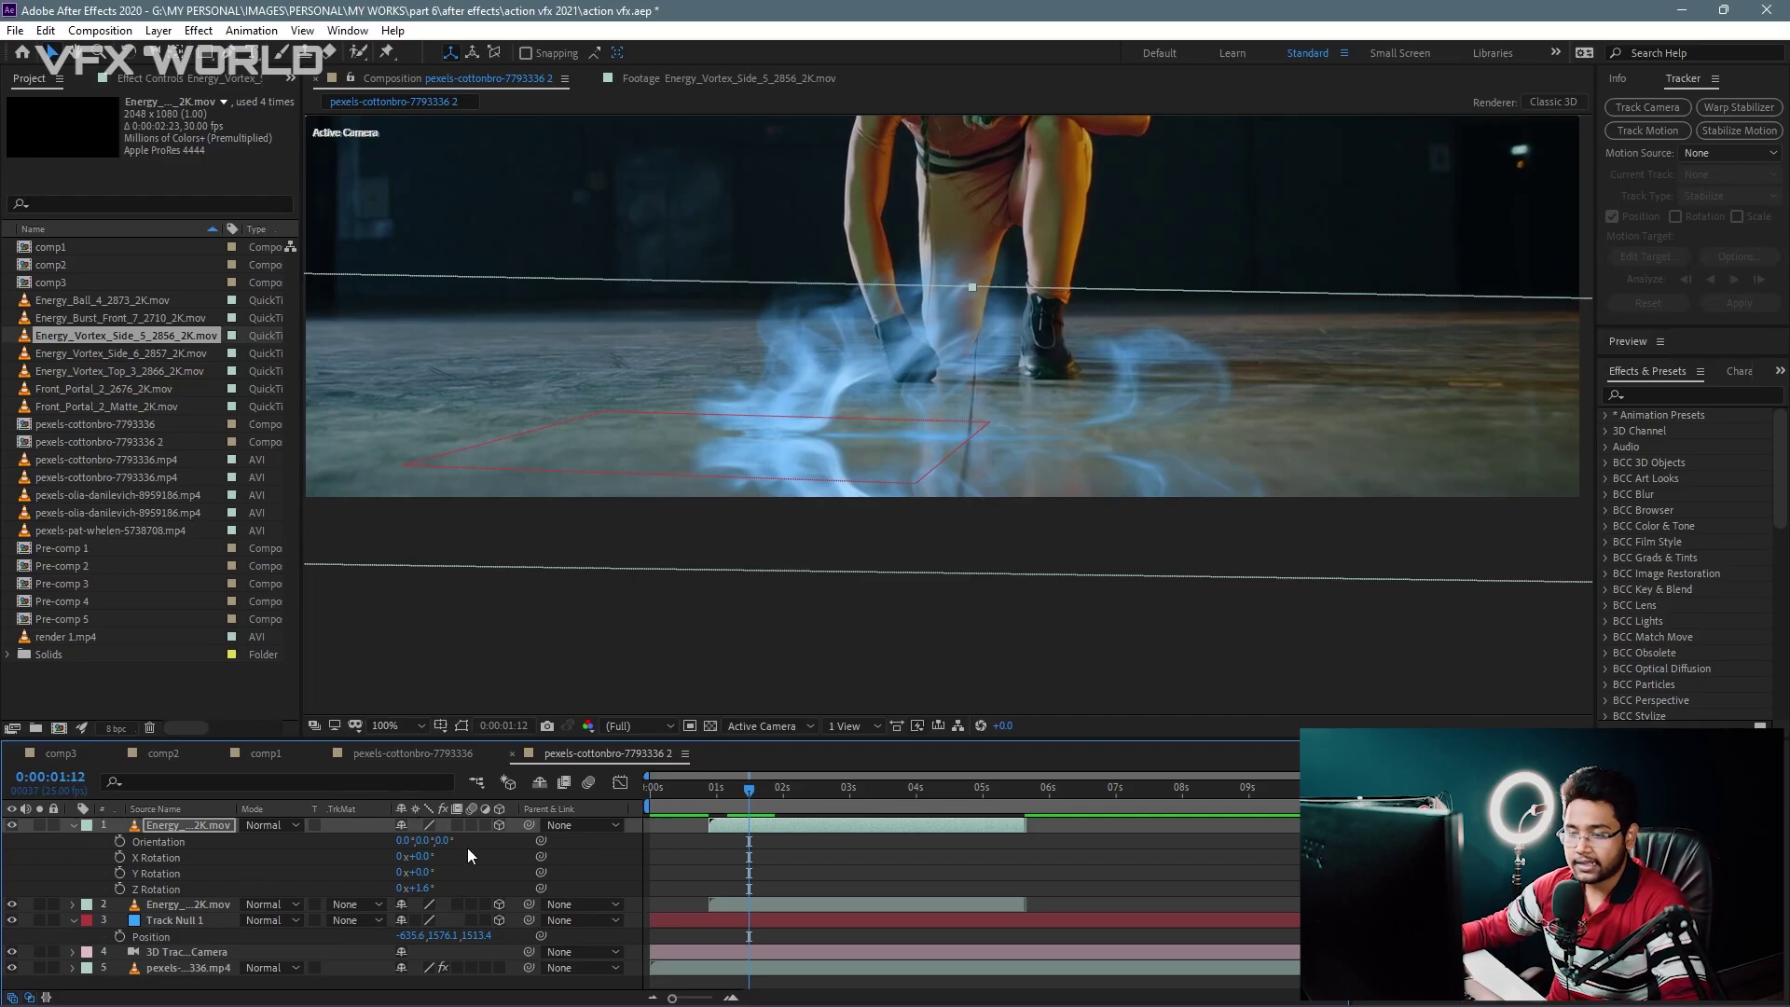
Step: Set the blend mode of both the top and second vortex layers to Screen
left_click(297, 824)
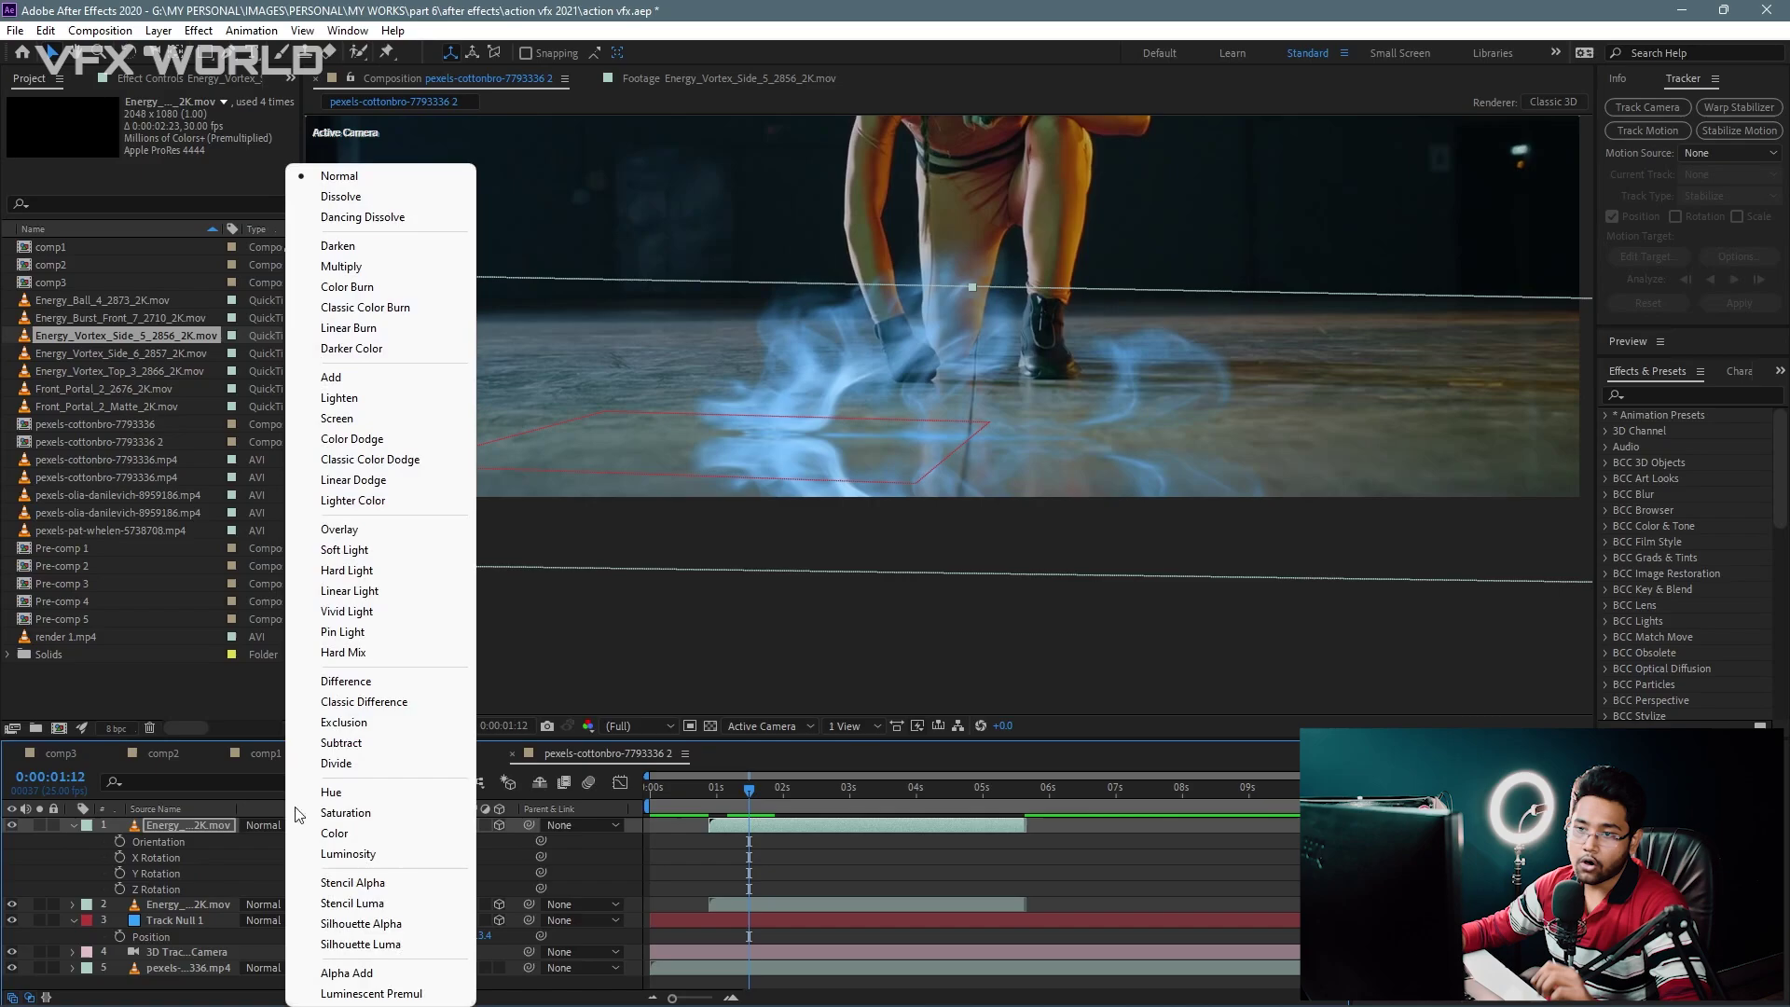
left_click(338, 419)
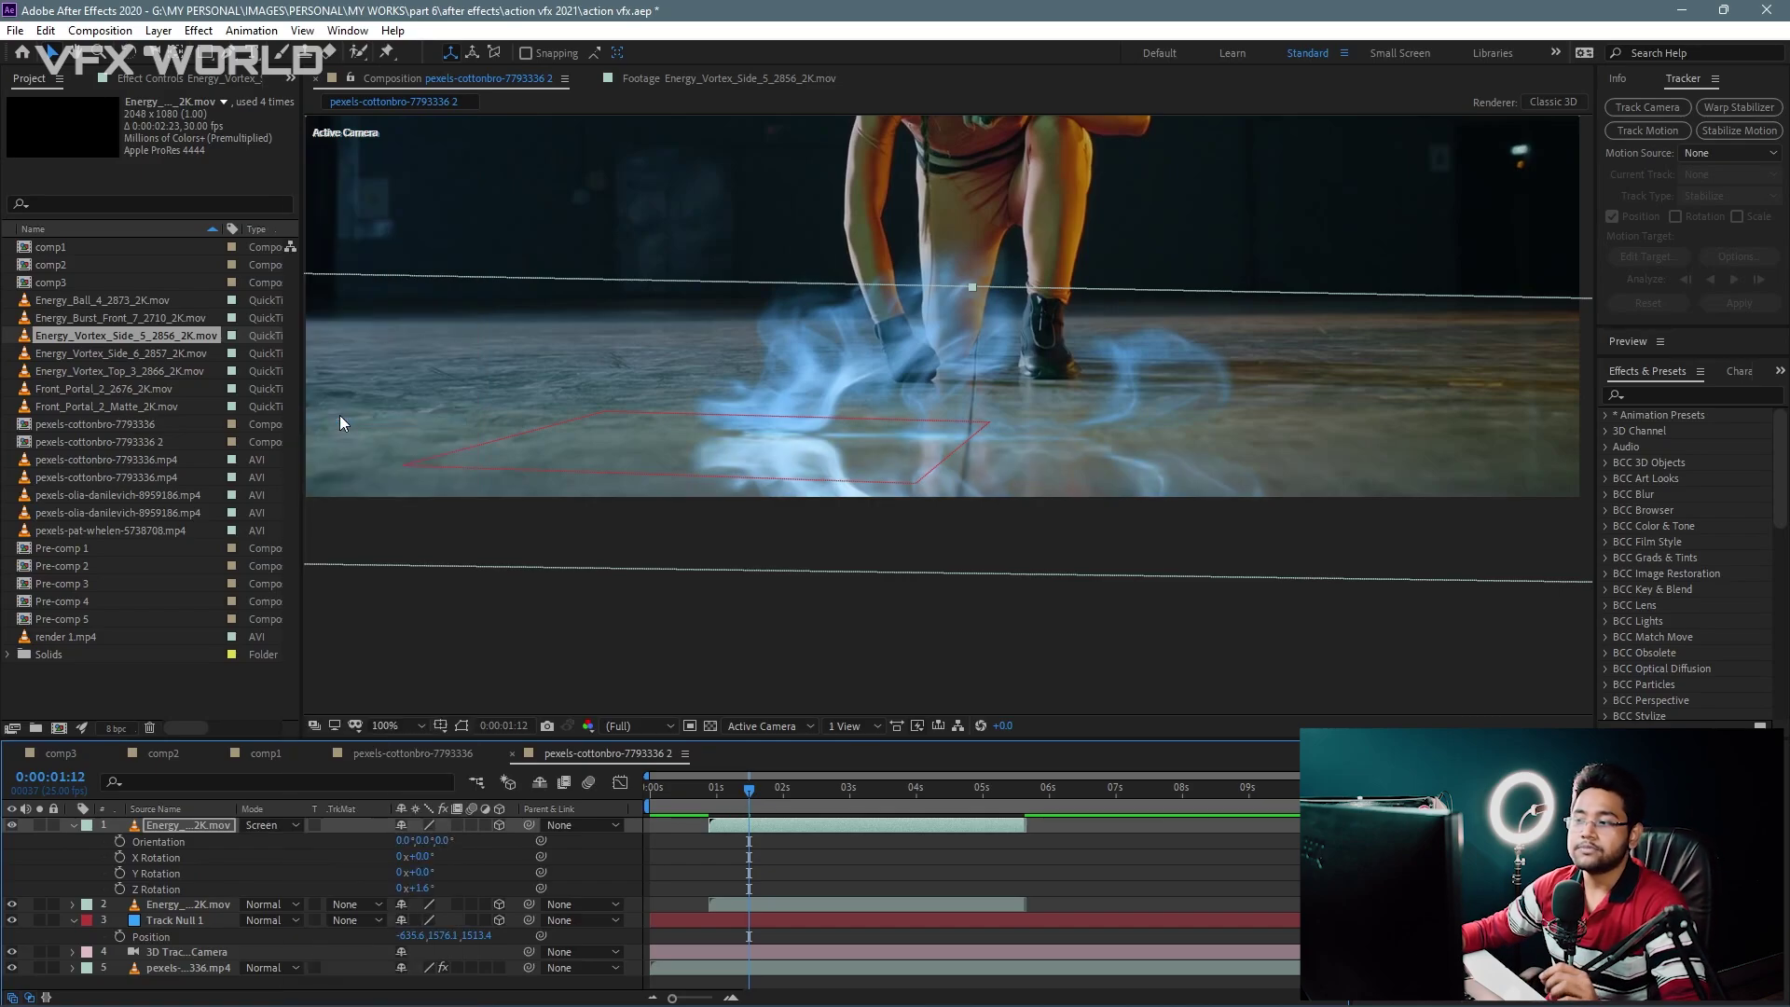
left_click(243, 919)
left_click(211, 903)
left_click(287, 908)
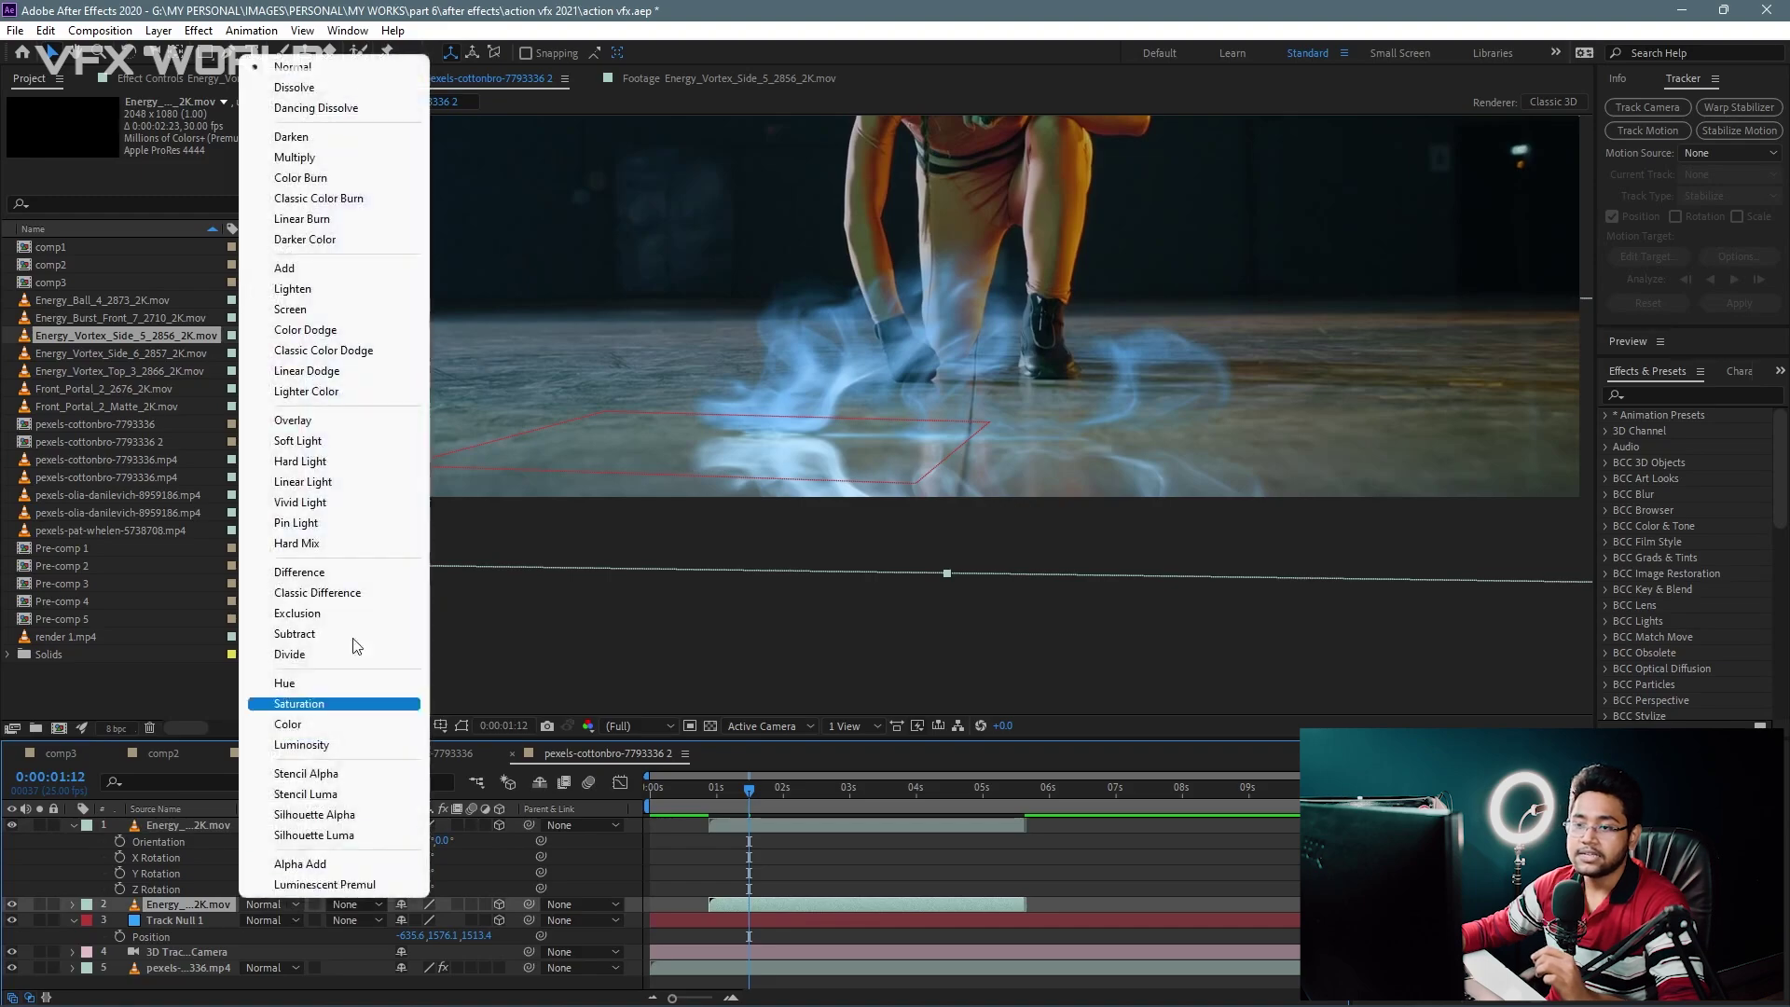
left_click(366, 312)
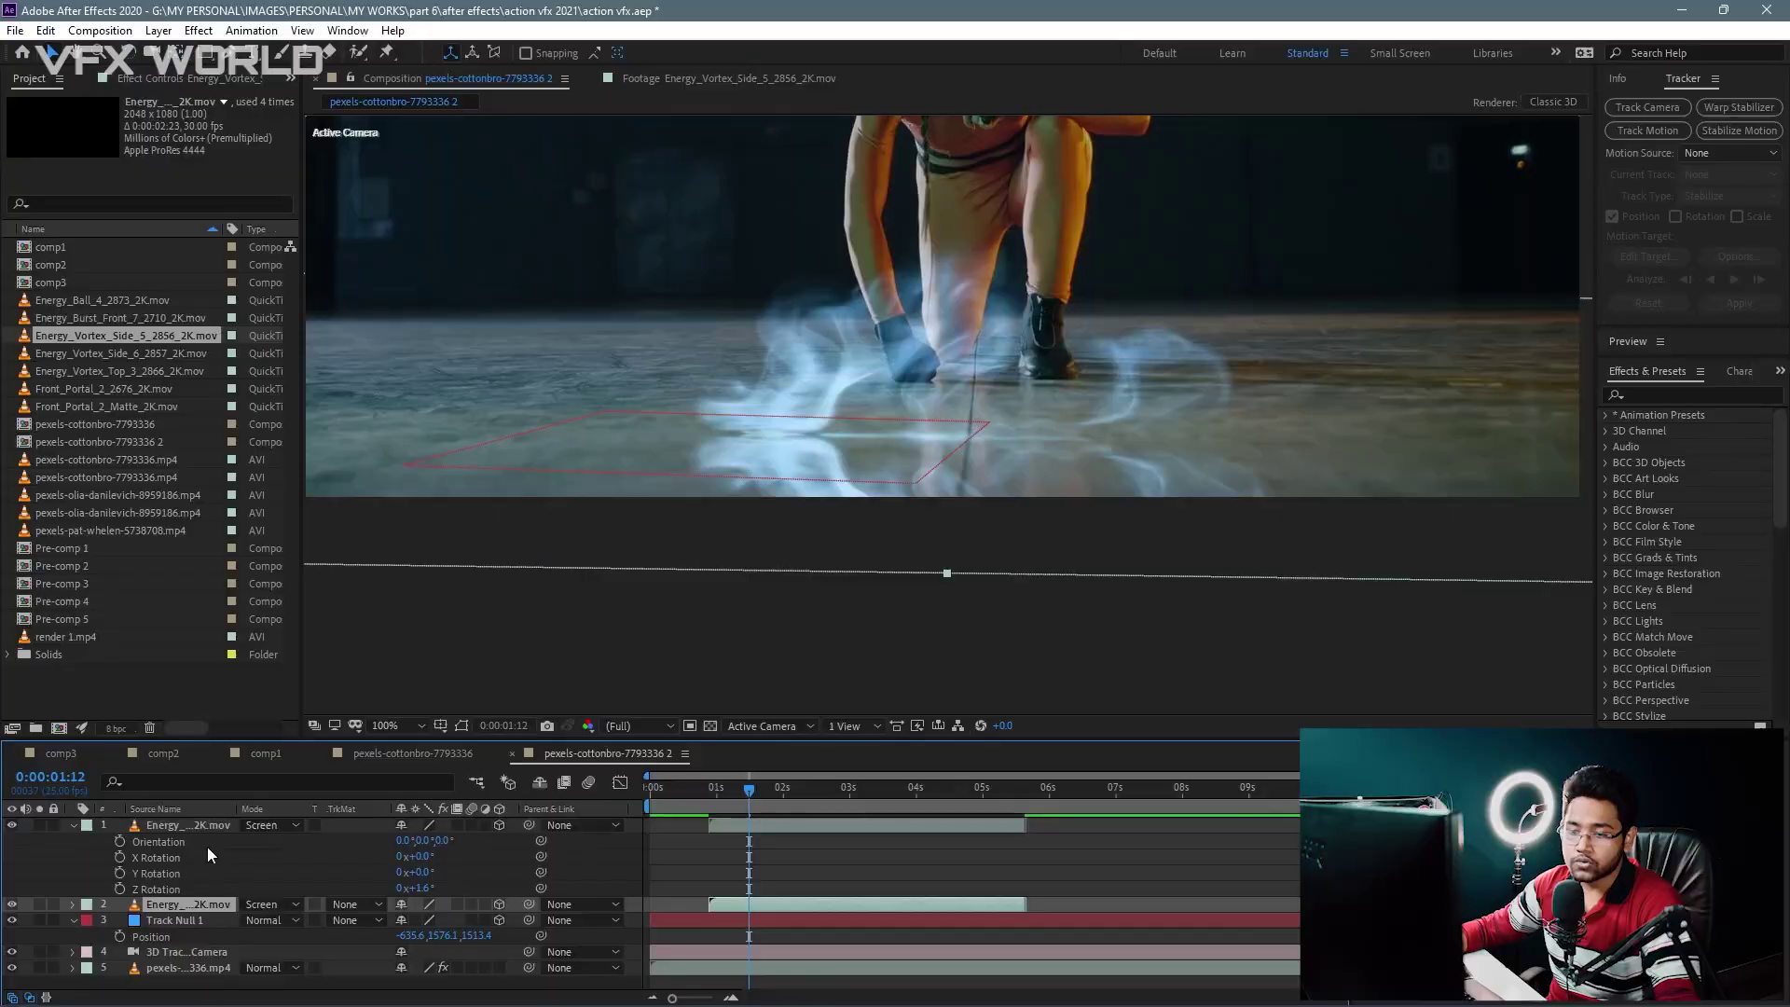
left_click(183, 825)
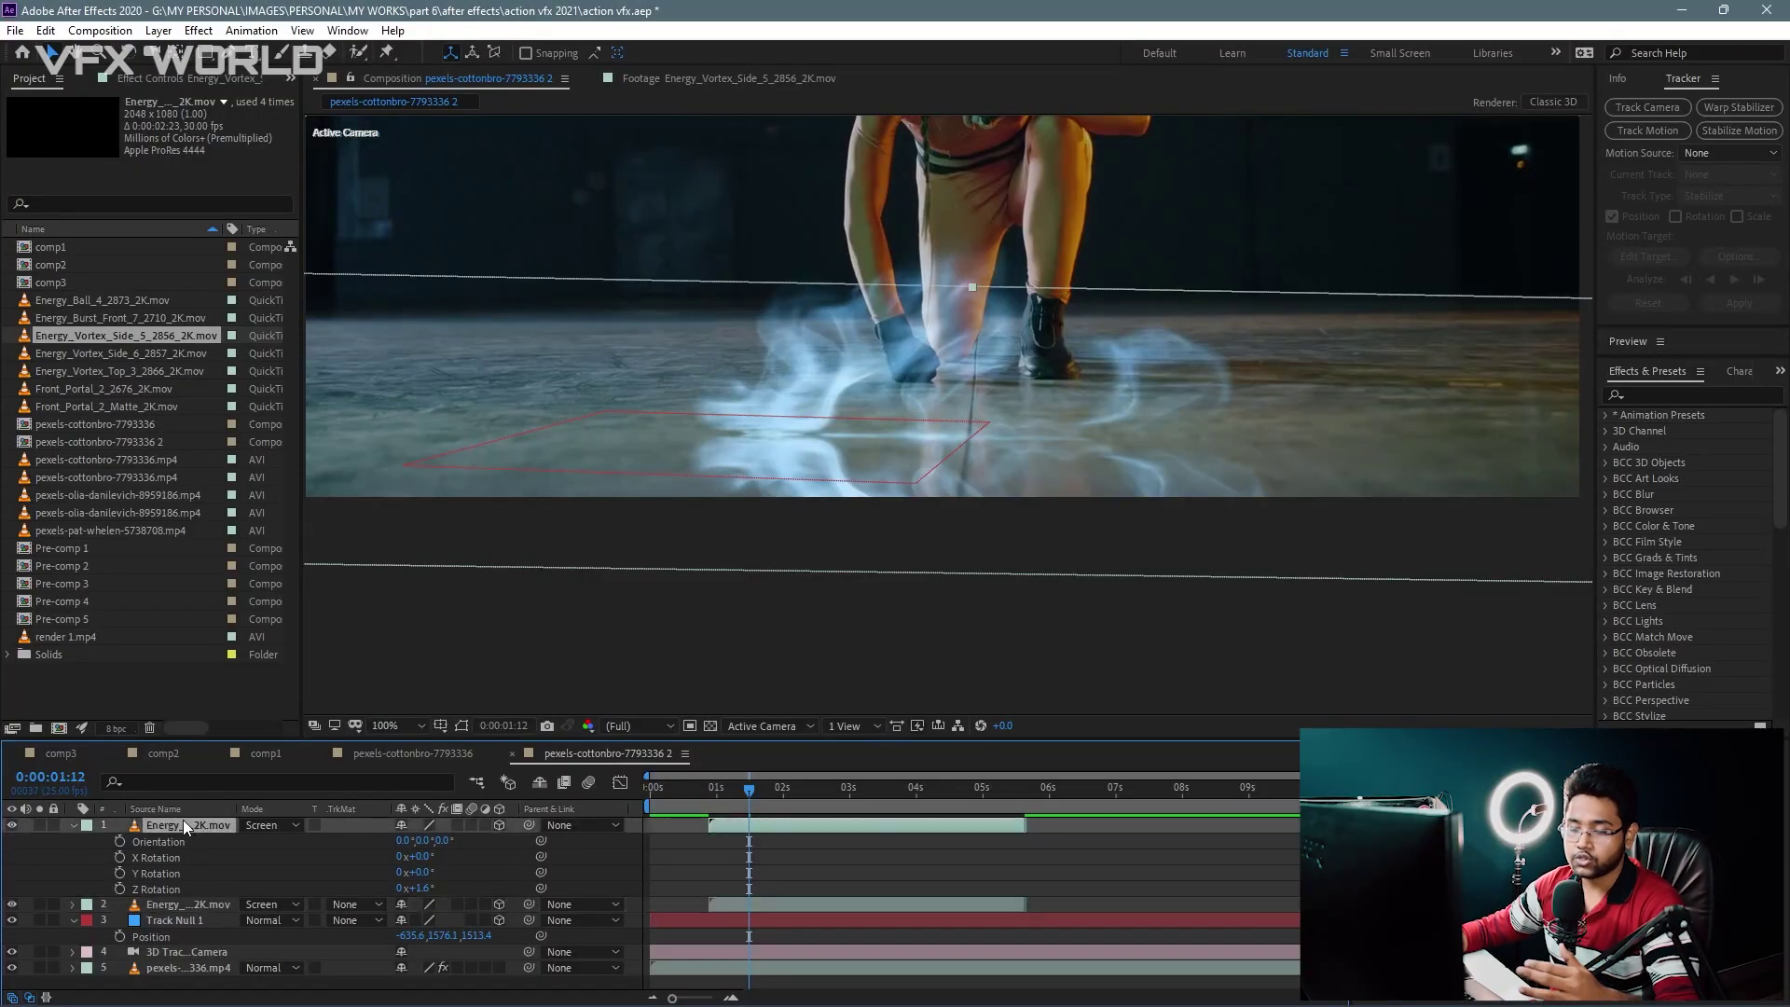
Step: Rename the top vortex layer to 'reflection'
right_click(183, 824)
left_click(239, 783)
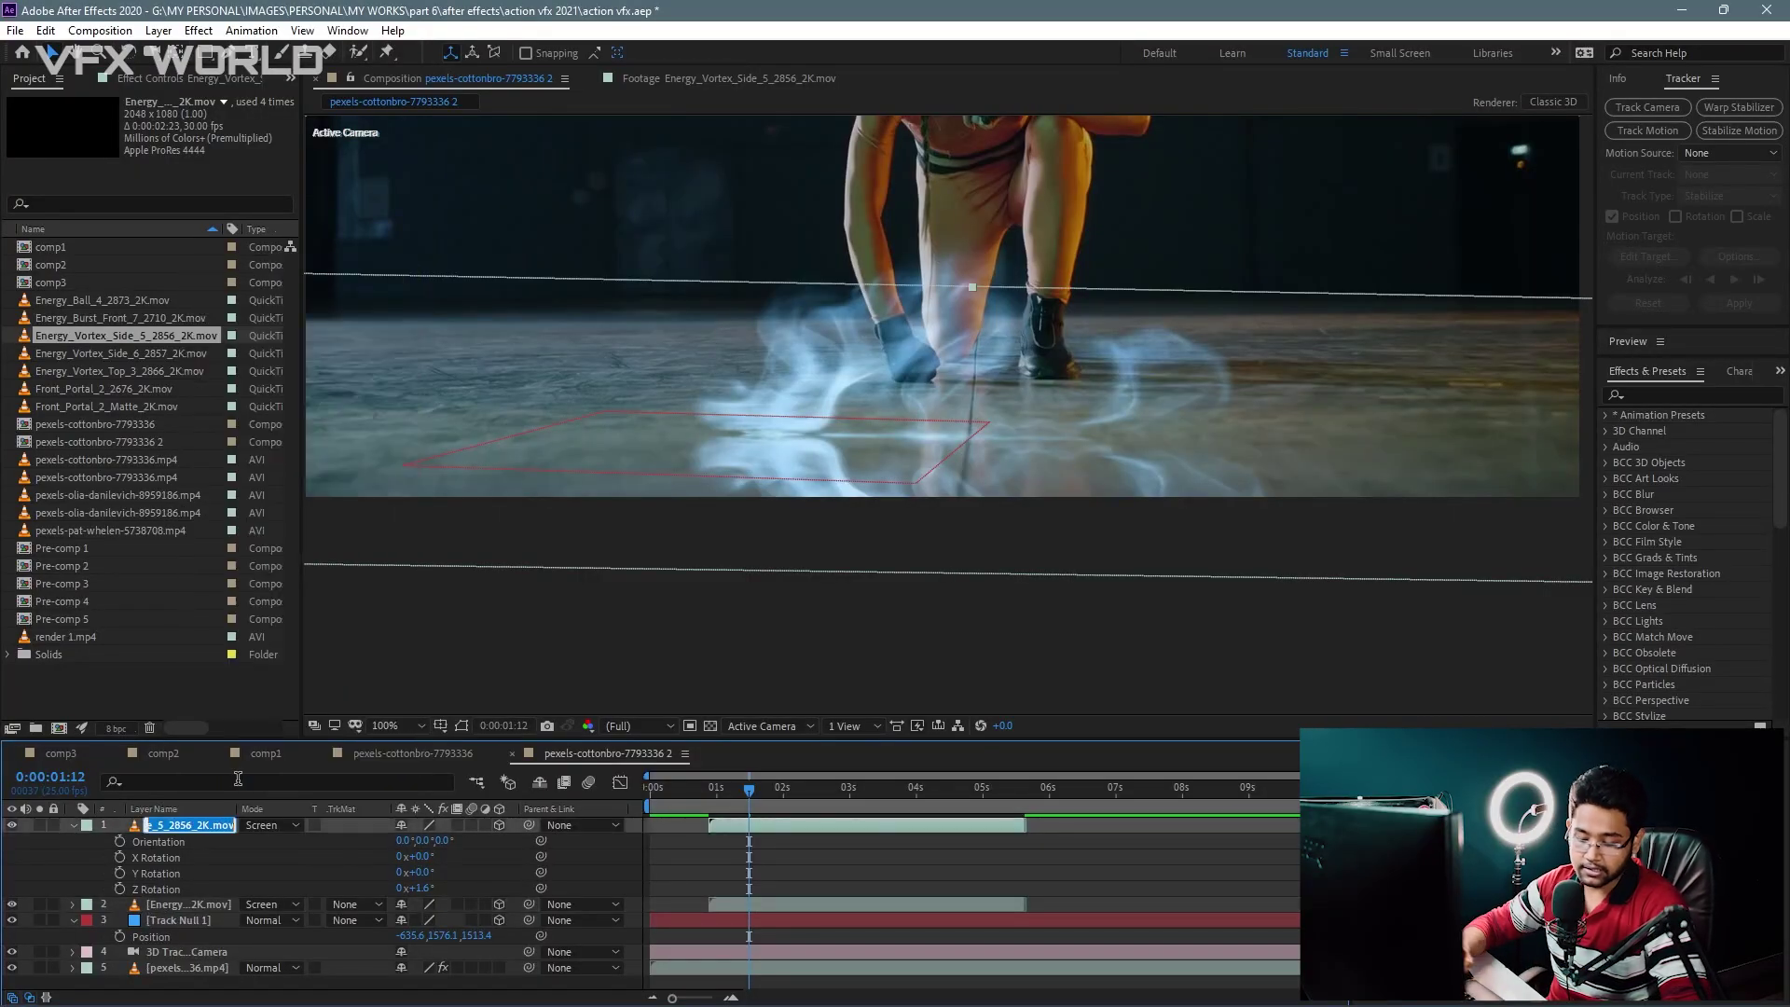
type("reflection")
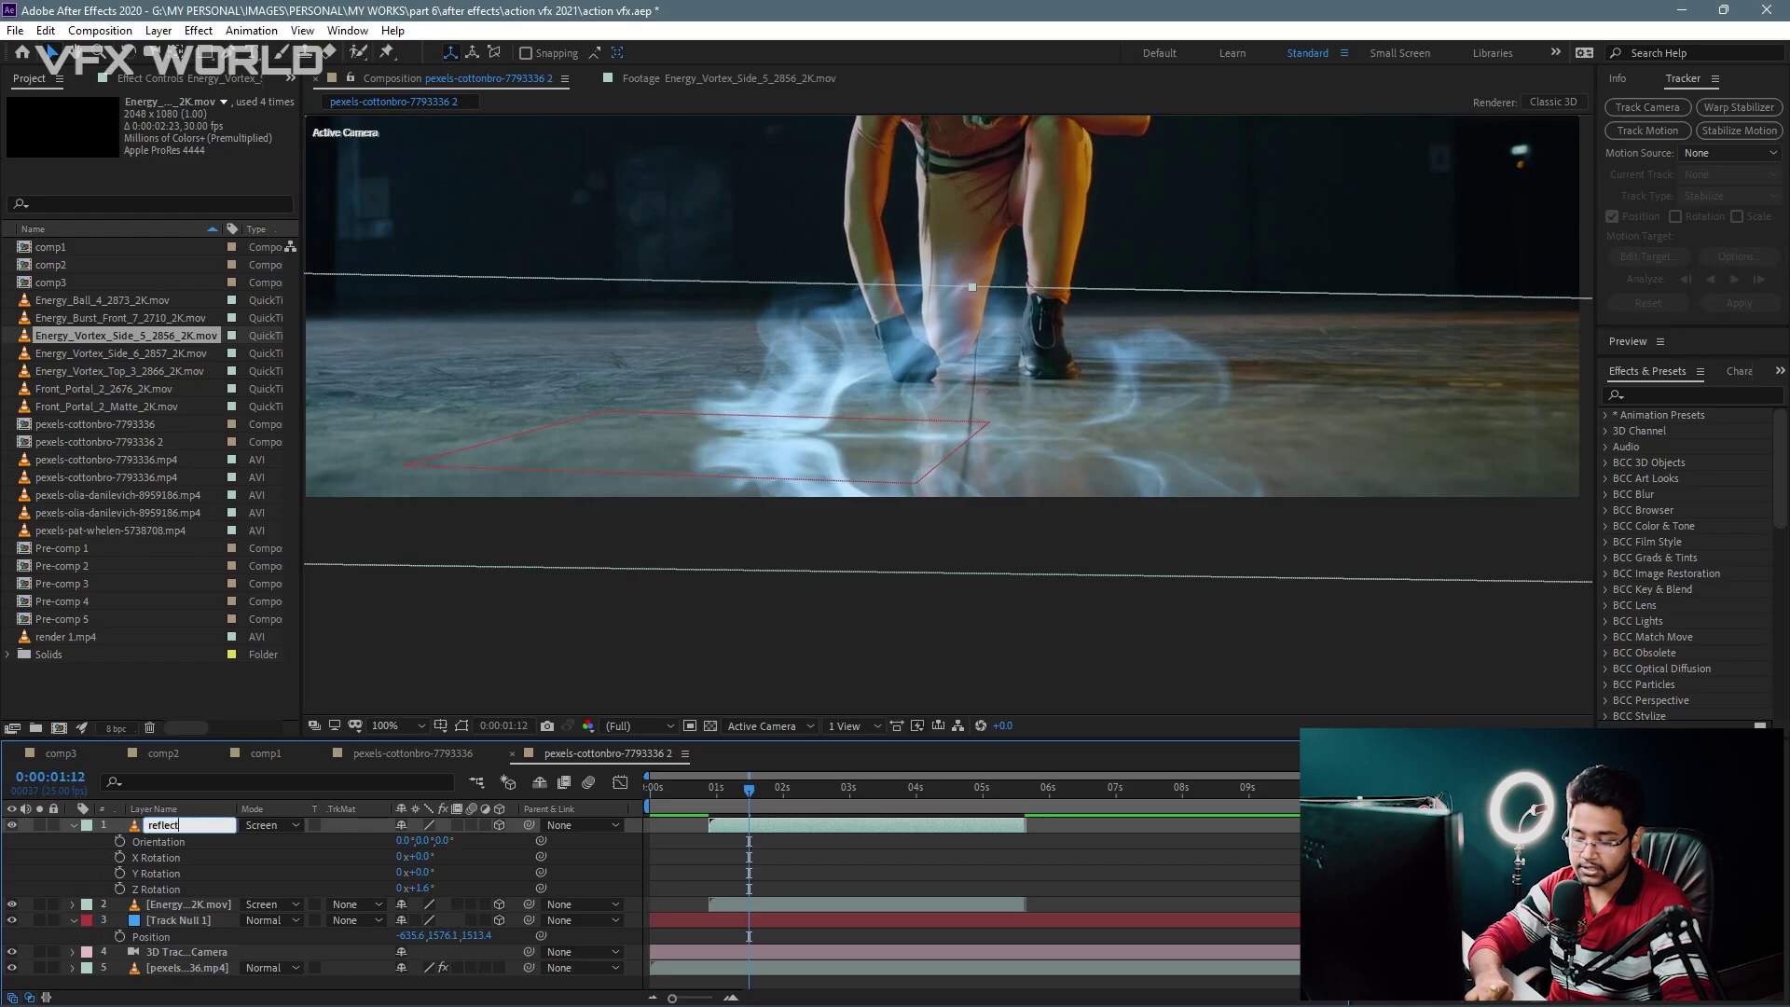
key("Return")
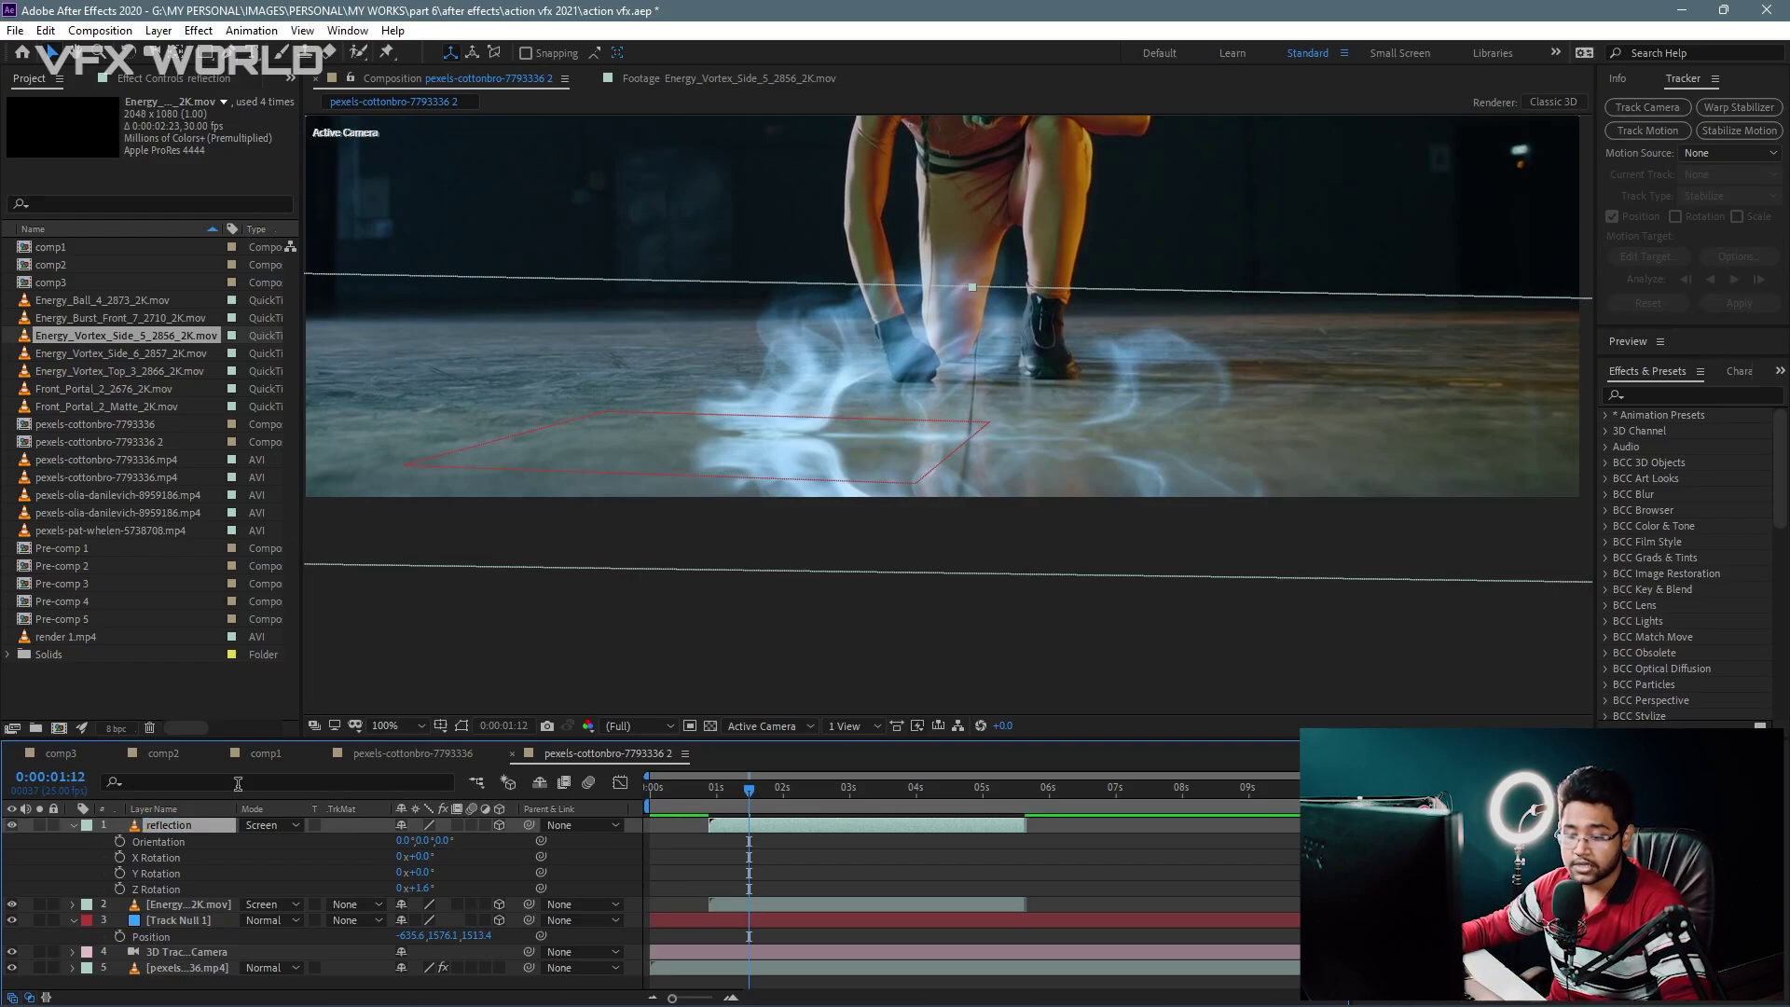
Step: Lower the reflection's opacity to 51% and preview the composite from the start
key("t")
left_click_drag(418, 839, 365, 842)
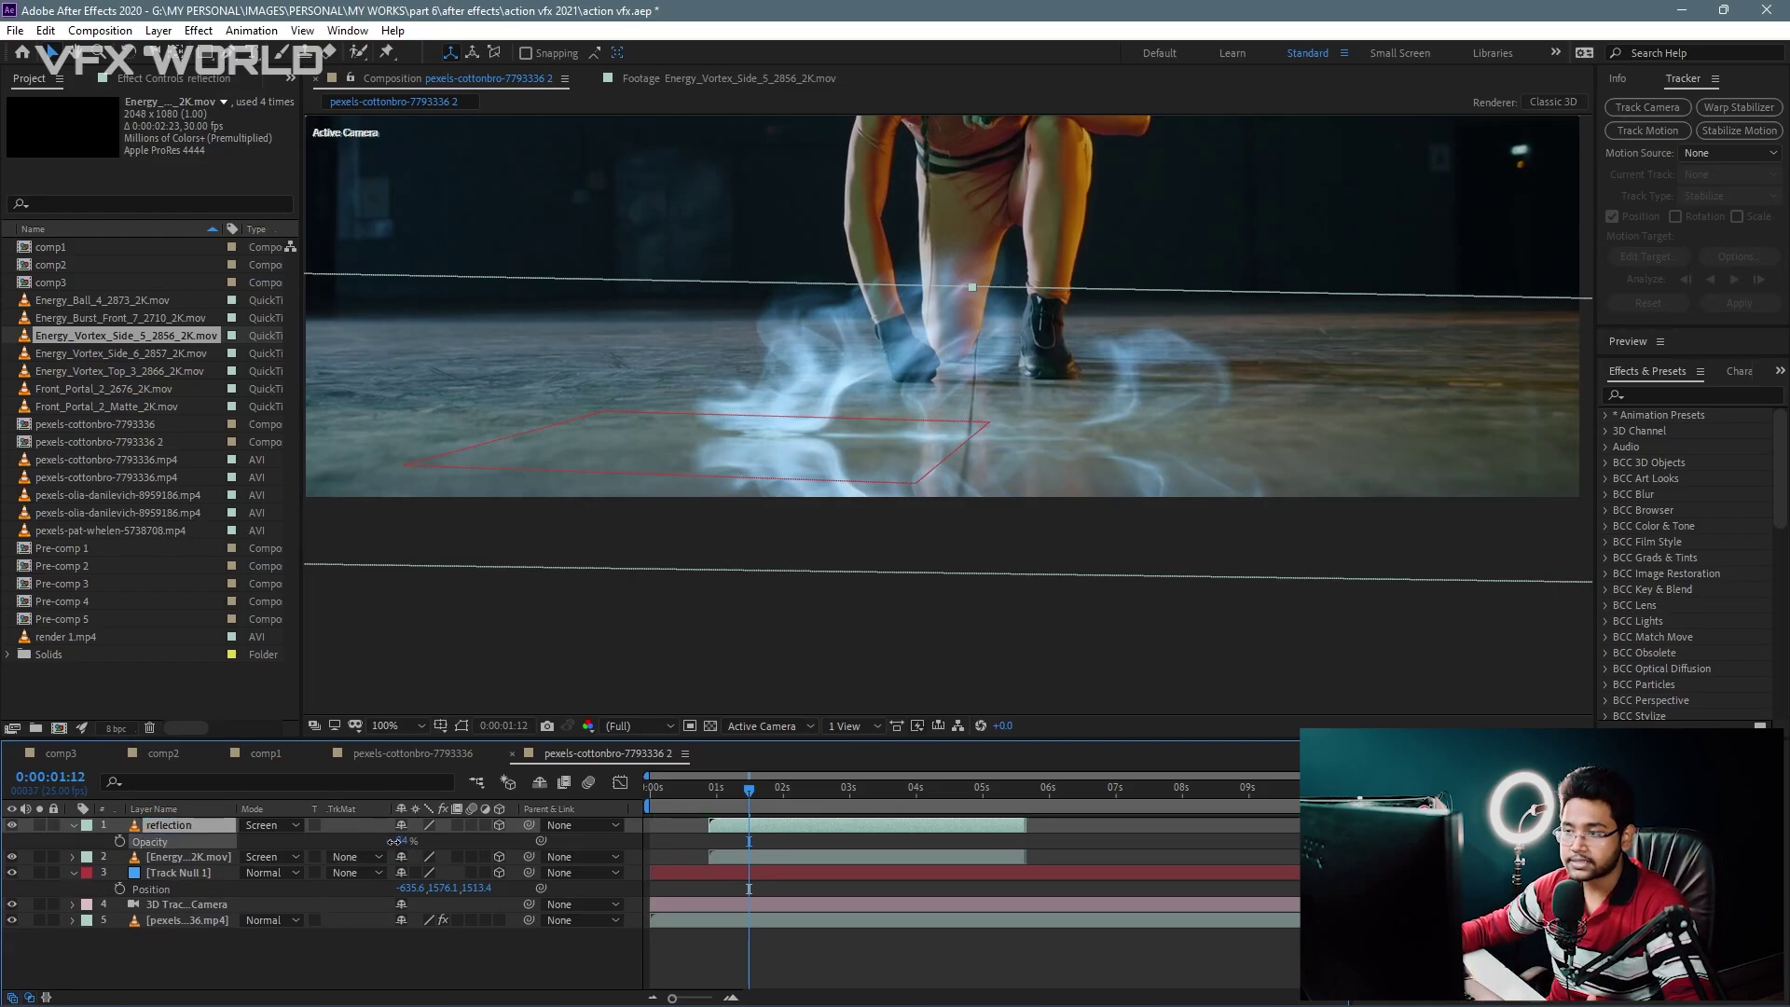
left_click_drag(748, 789, 649, 789)
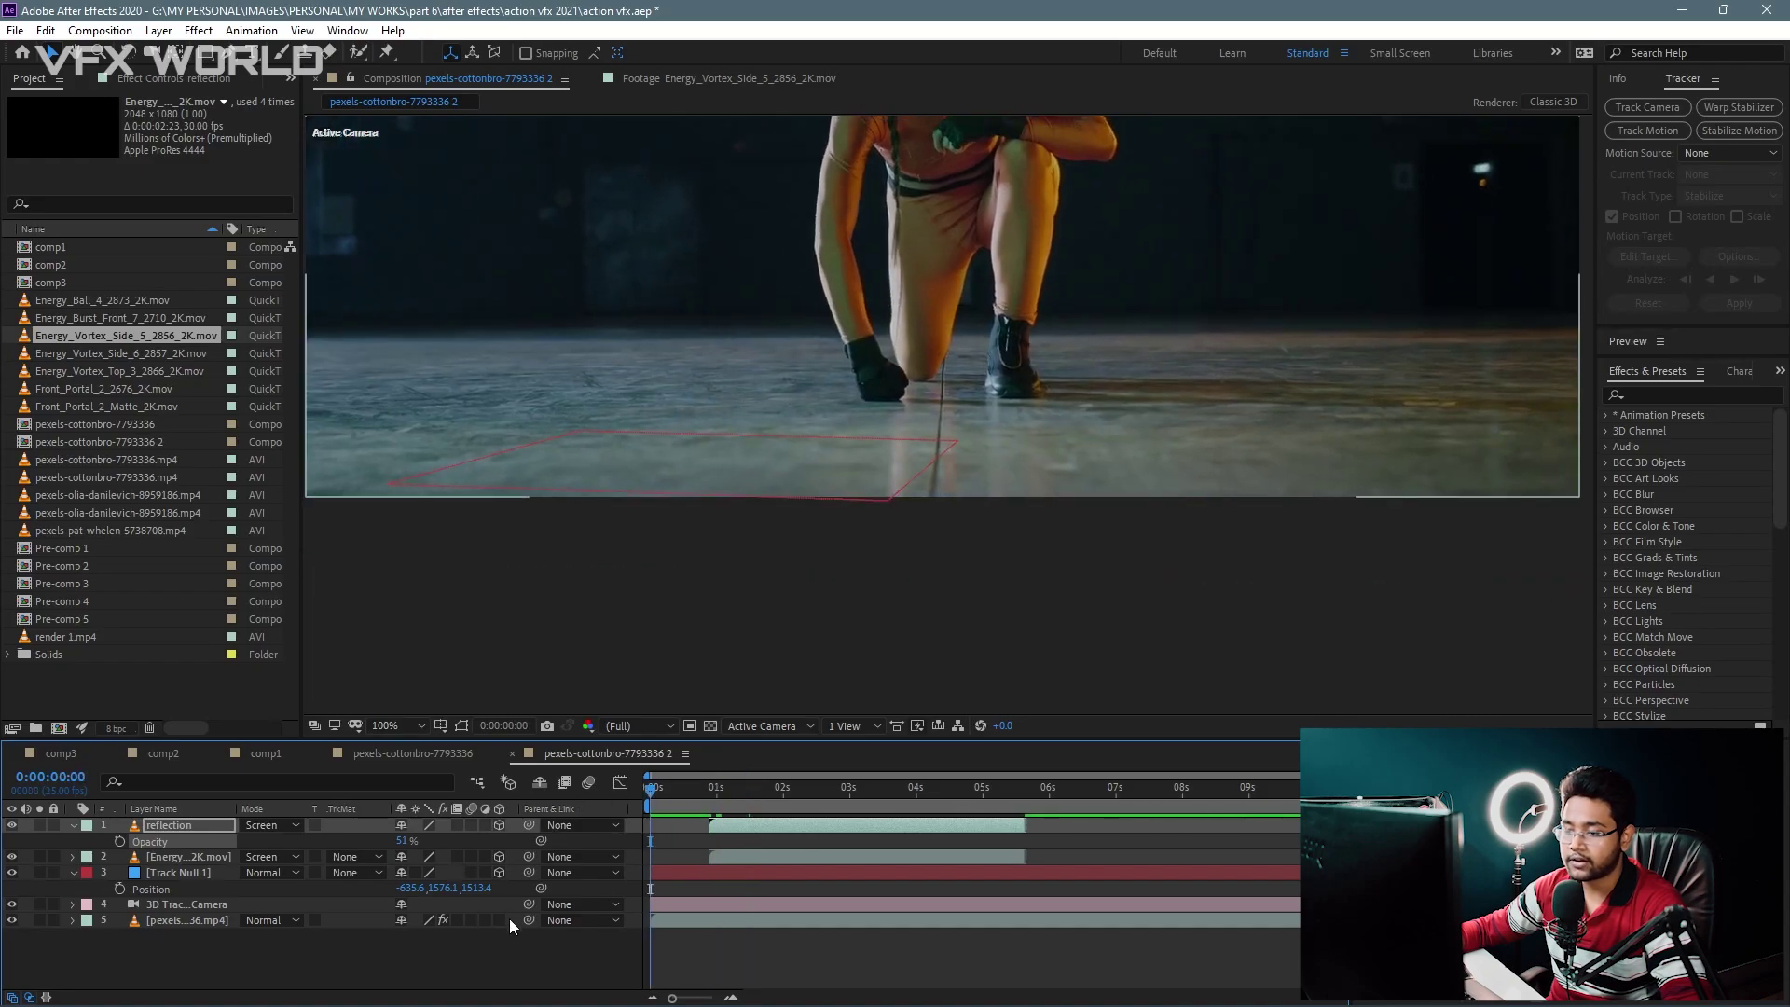
scroll(646, 518, "down", 4)
scroll(658, 533, "up", 2)
key("space")
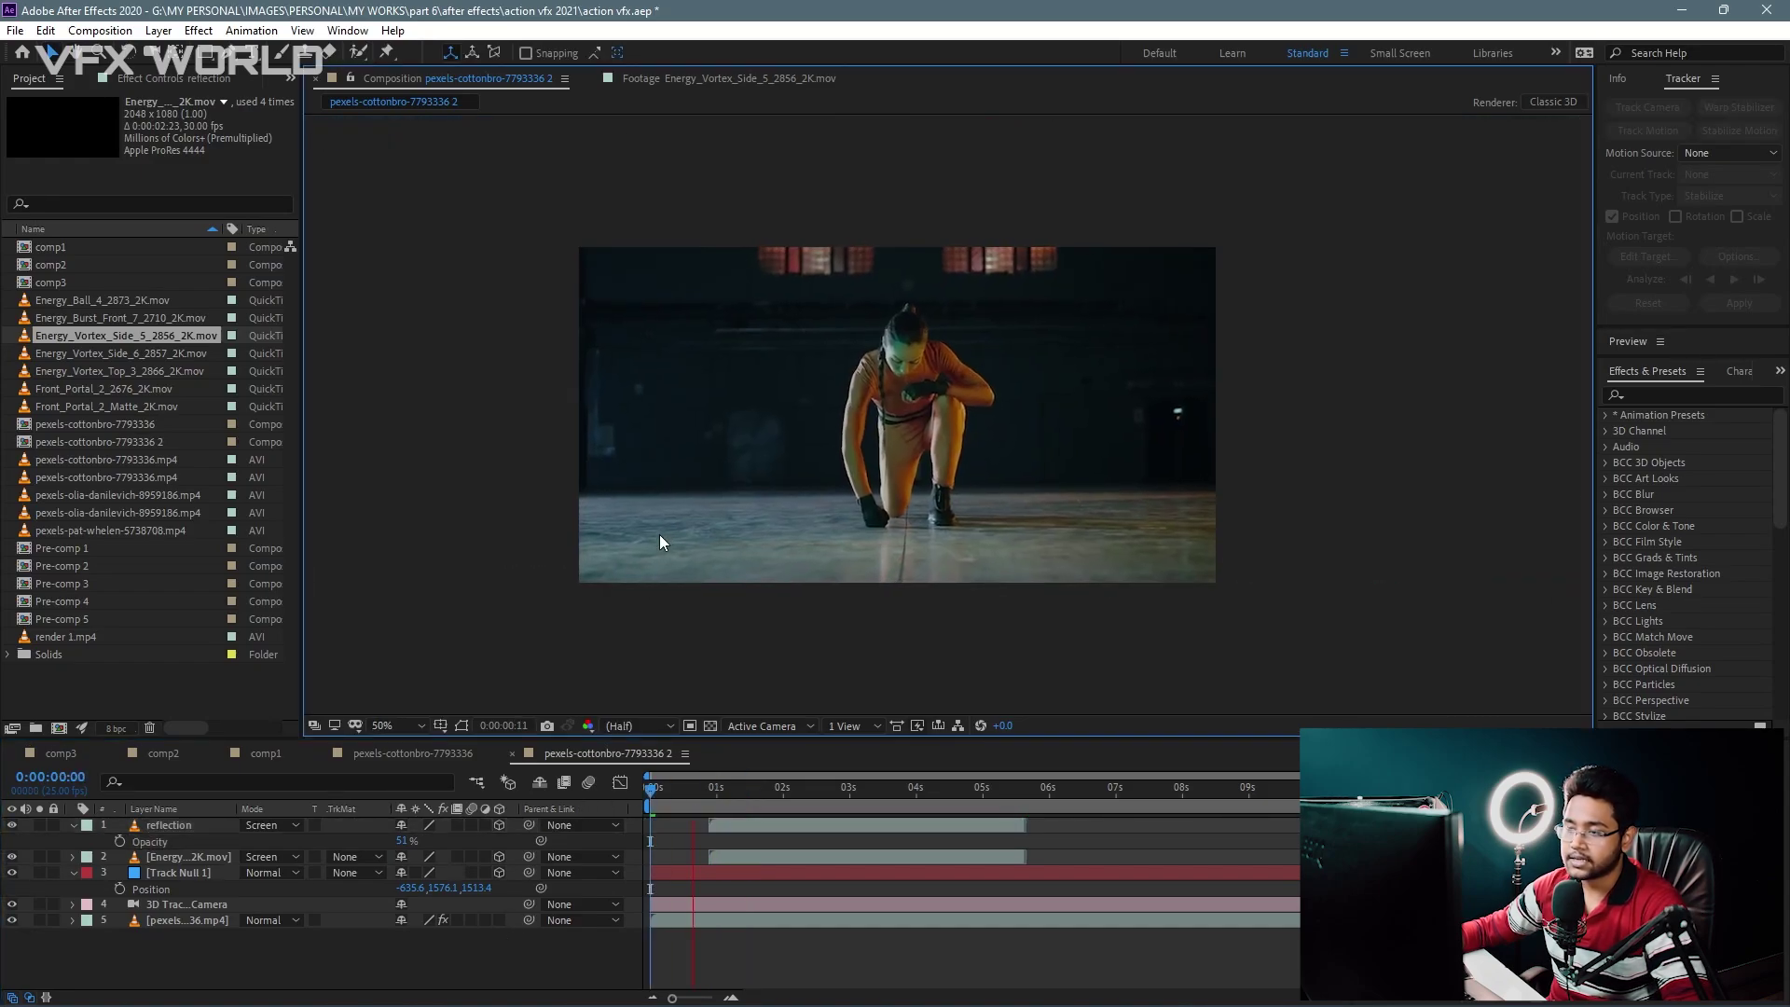
mouse_move(821, 783)
left_mouse_down()
mouse_move(755, 807)
mouse_move(778, 808)
left_mouse_up()
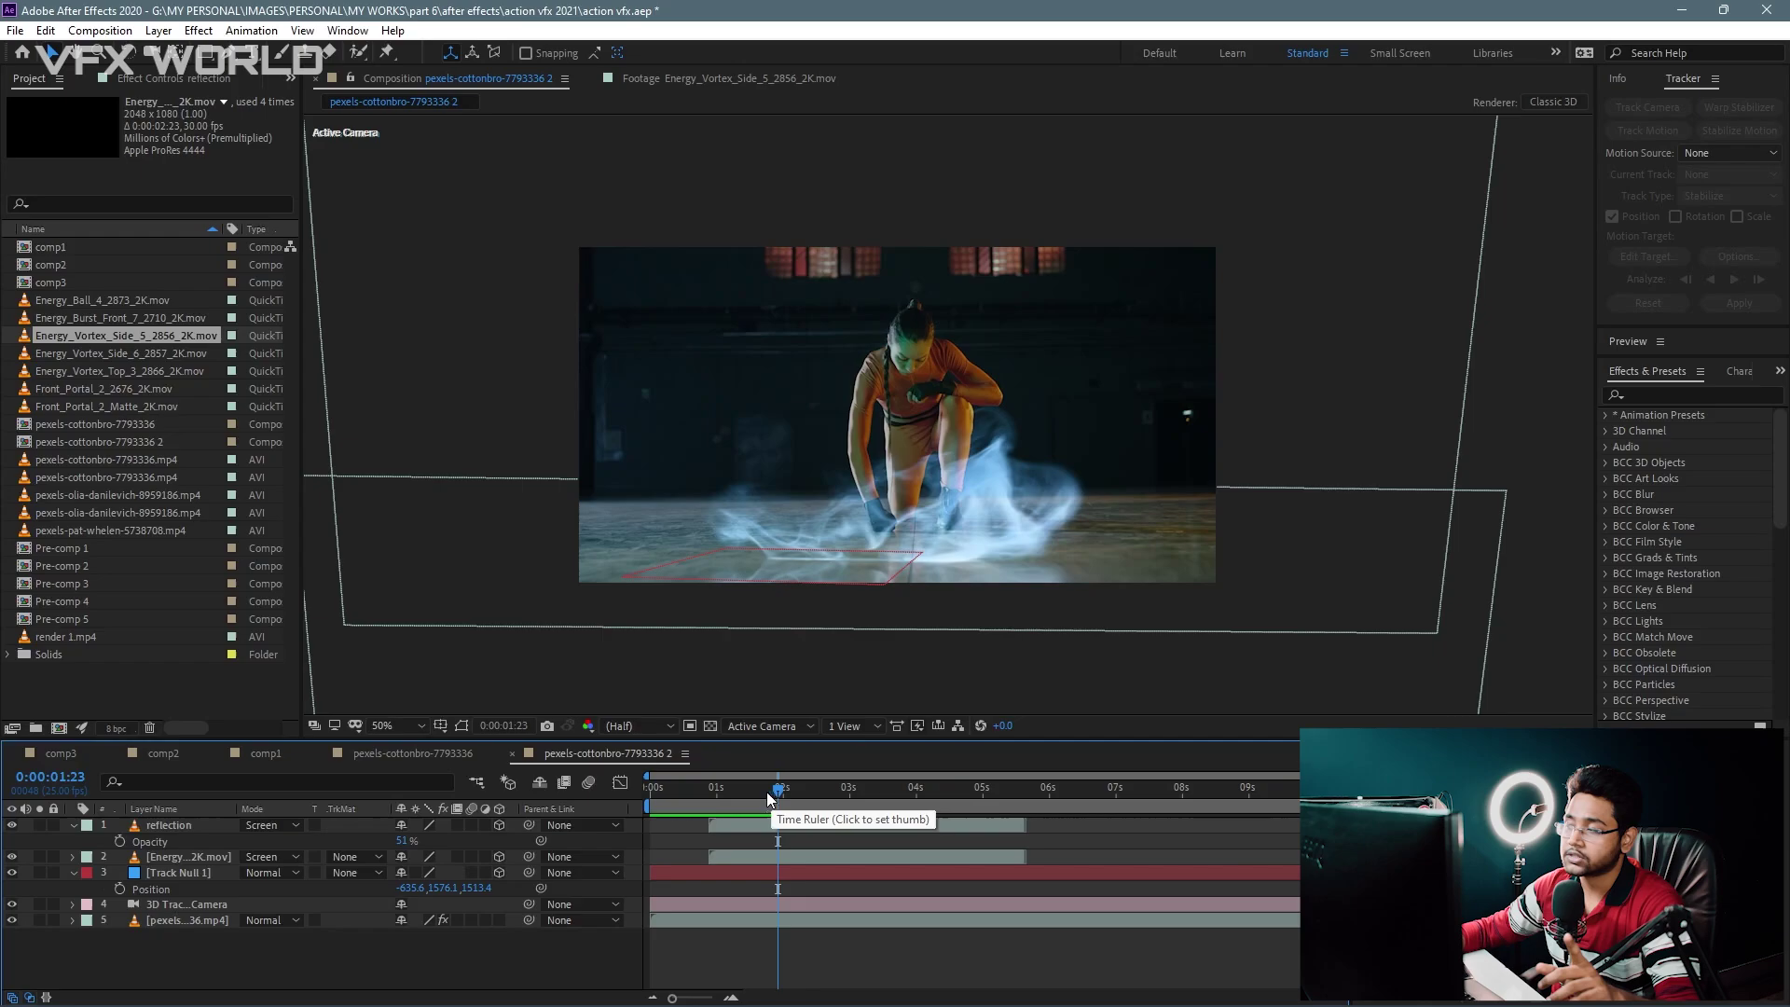
Step: Apply Gaussian Blur to the reflection layer with Blurriness 9
left_click(1712, 394)
type("ga")
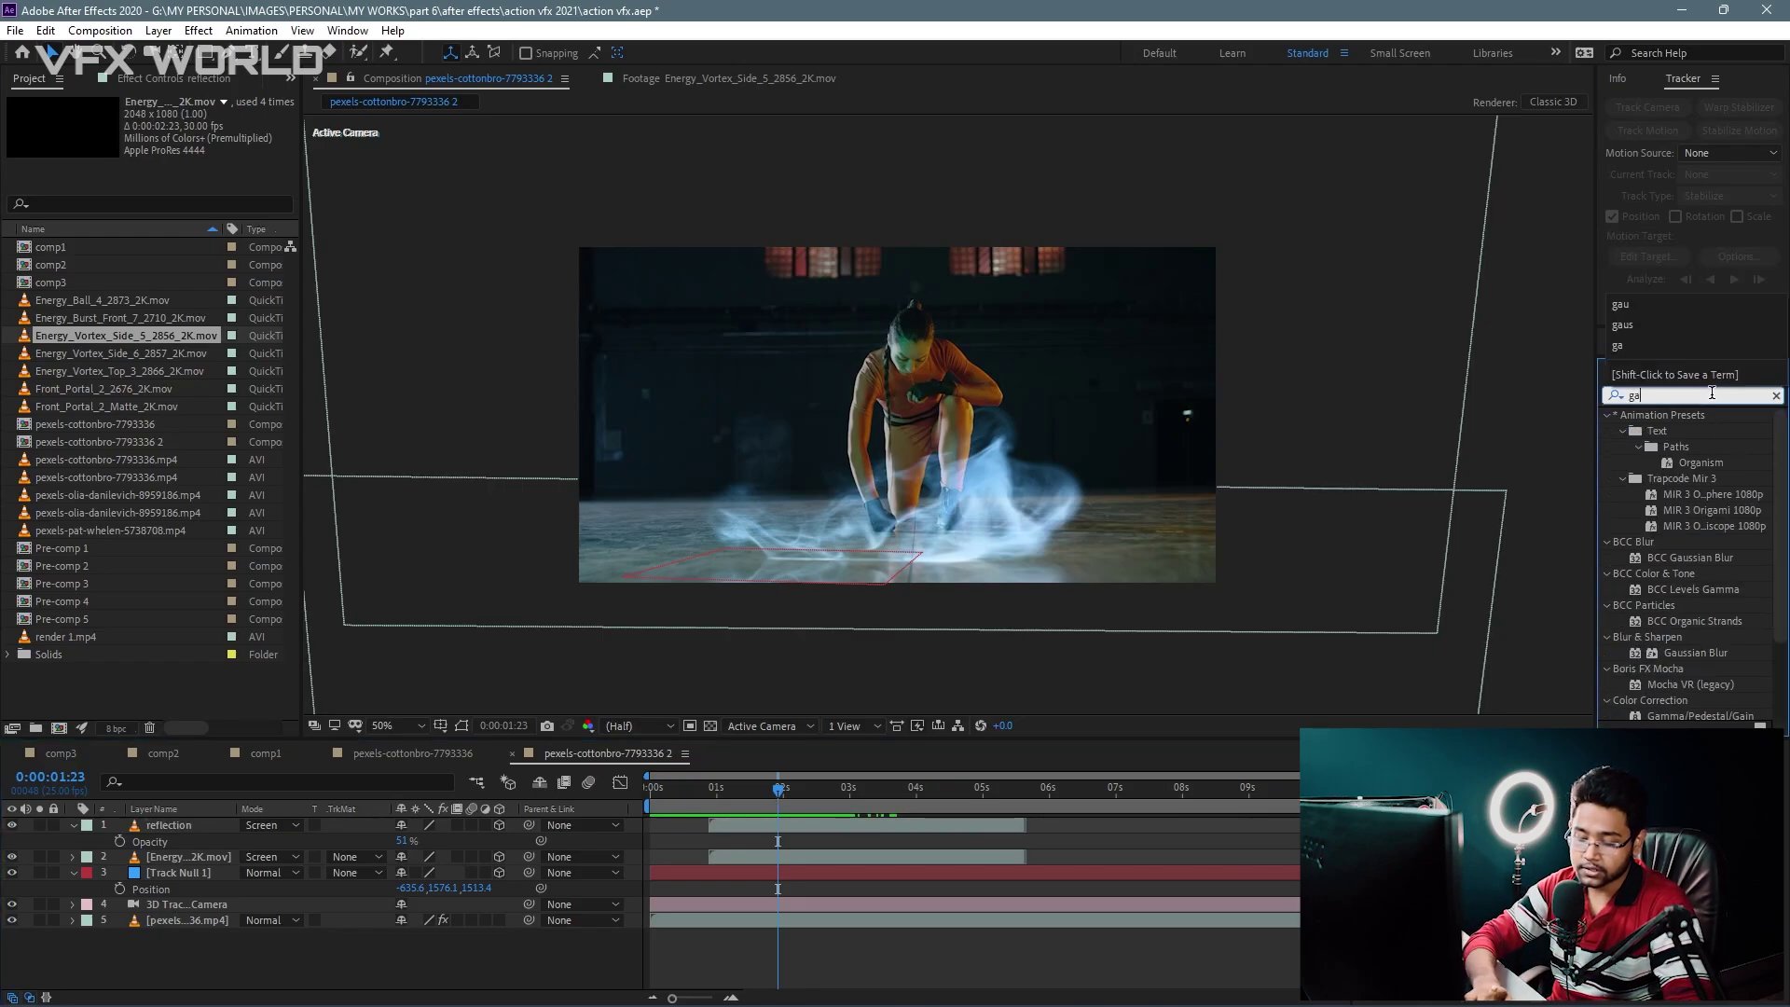
type("us")
left_click_drag(1695, 463, 205, 831)
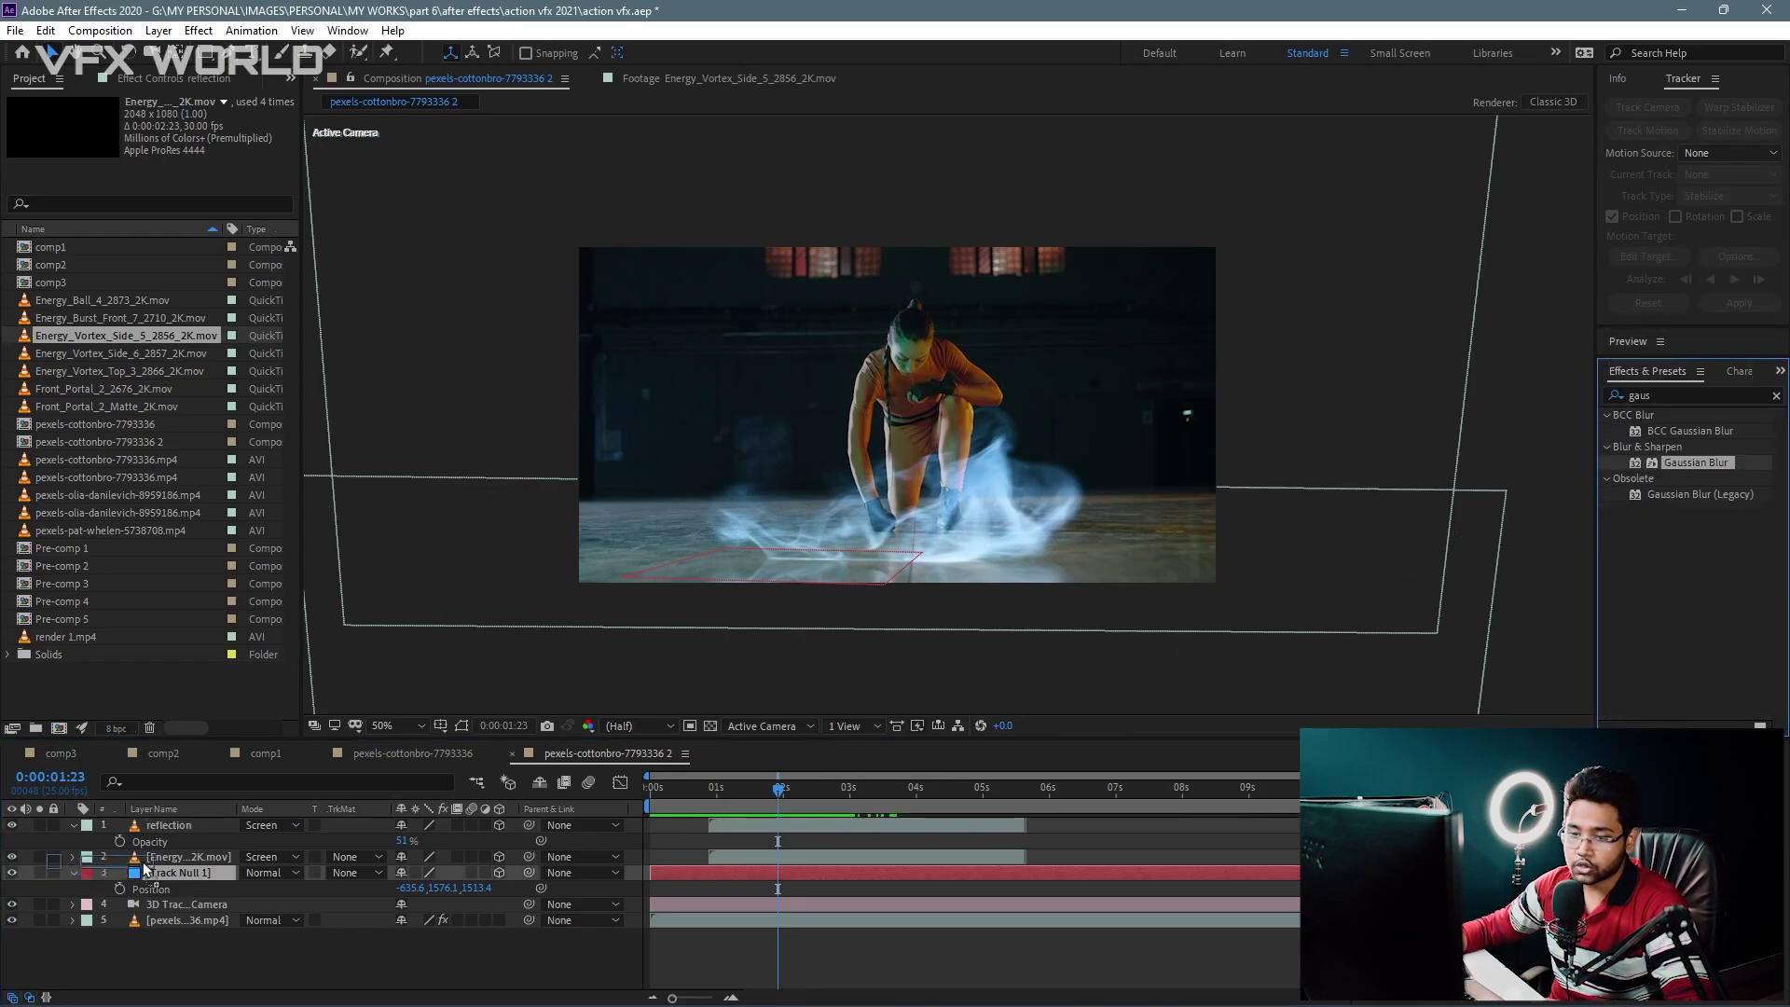
scroll(960, 455, "up", 3)
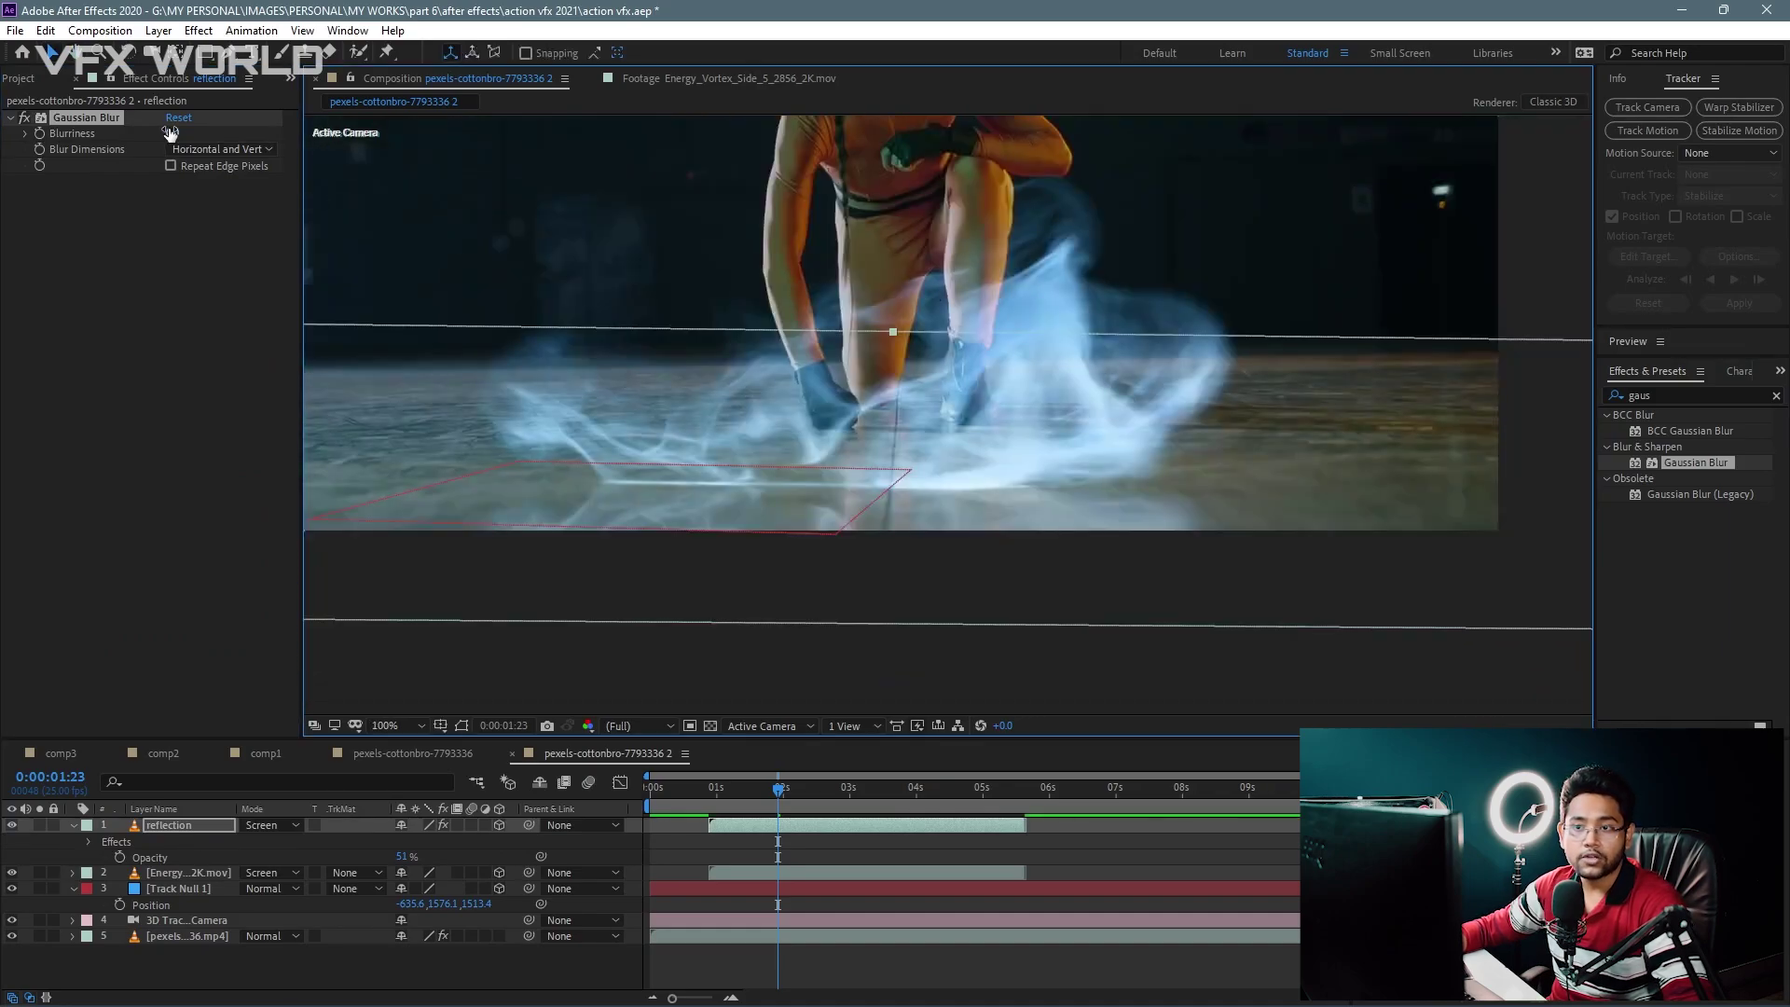
left_click_drag(171, 132, 265, 125)
left_click_drag(745, 360, 1053, 377)
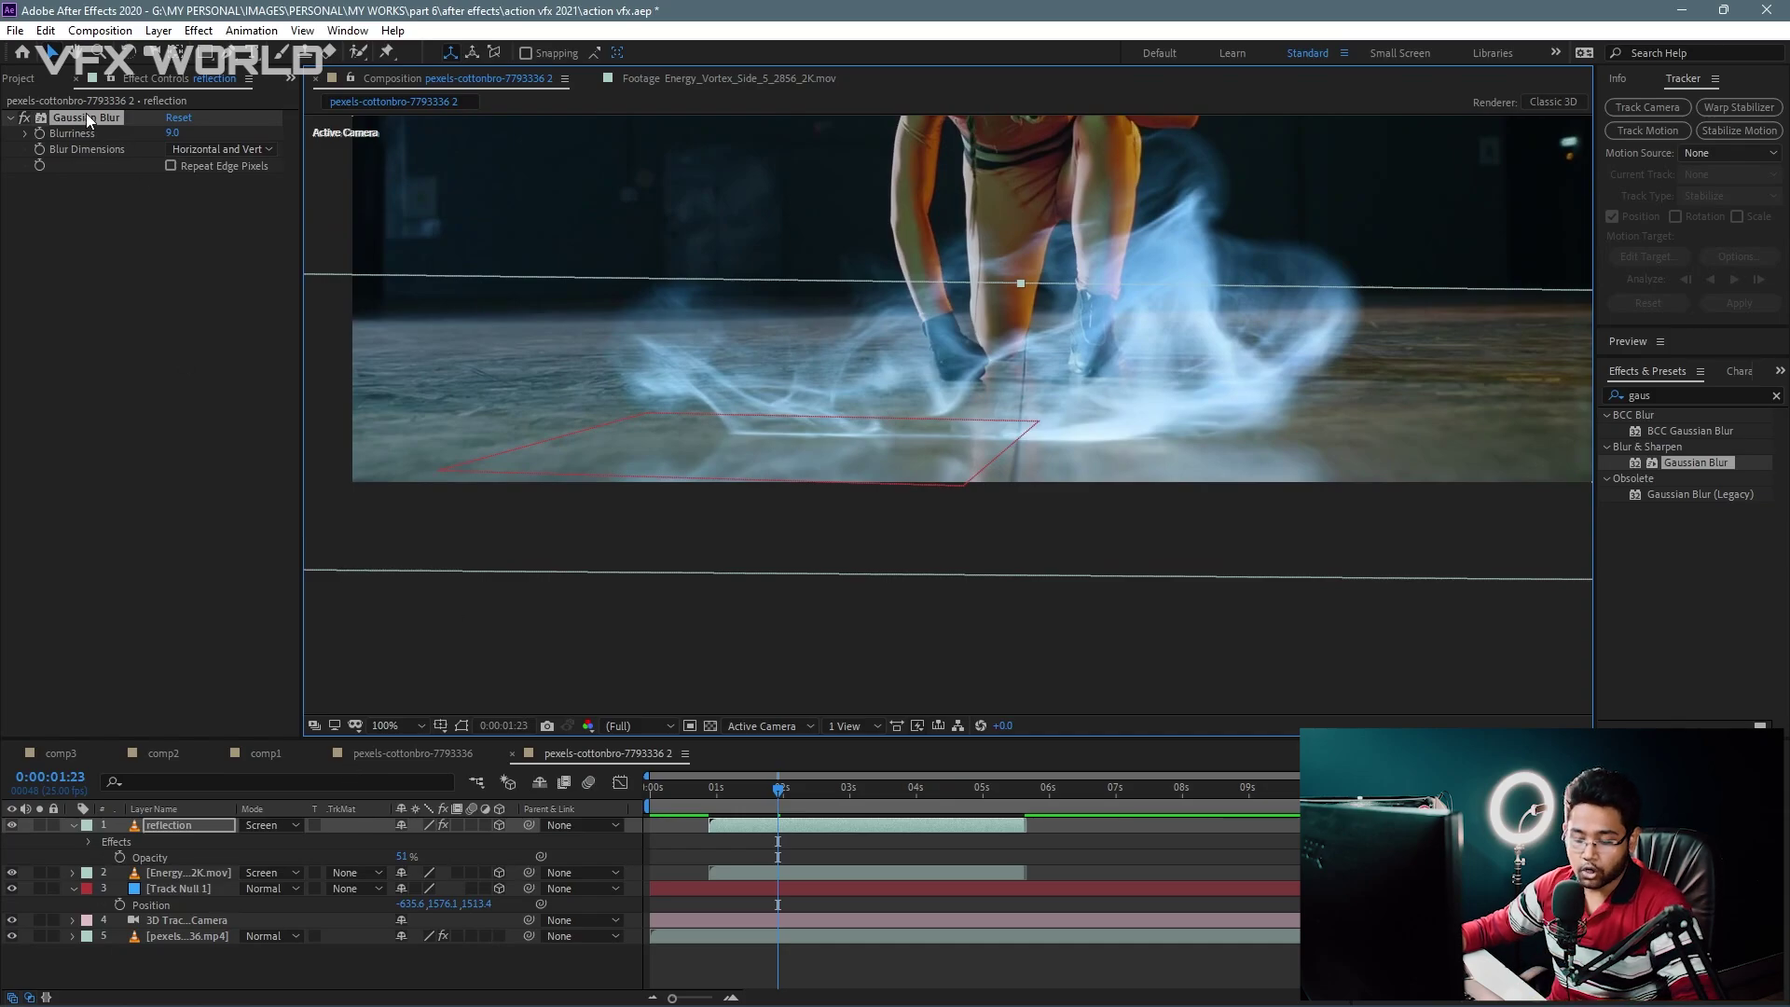
Step: Paste the Gaussian Blur onto the main vortex layer and set Blurriness to 5
left_click(182, 874)
key("ctrl+v")
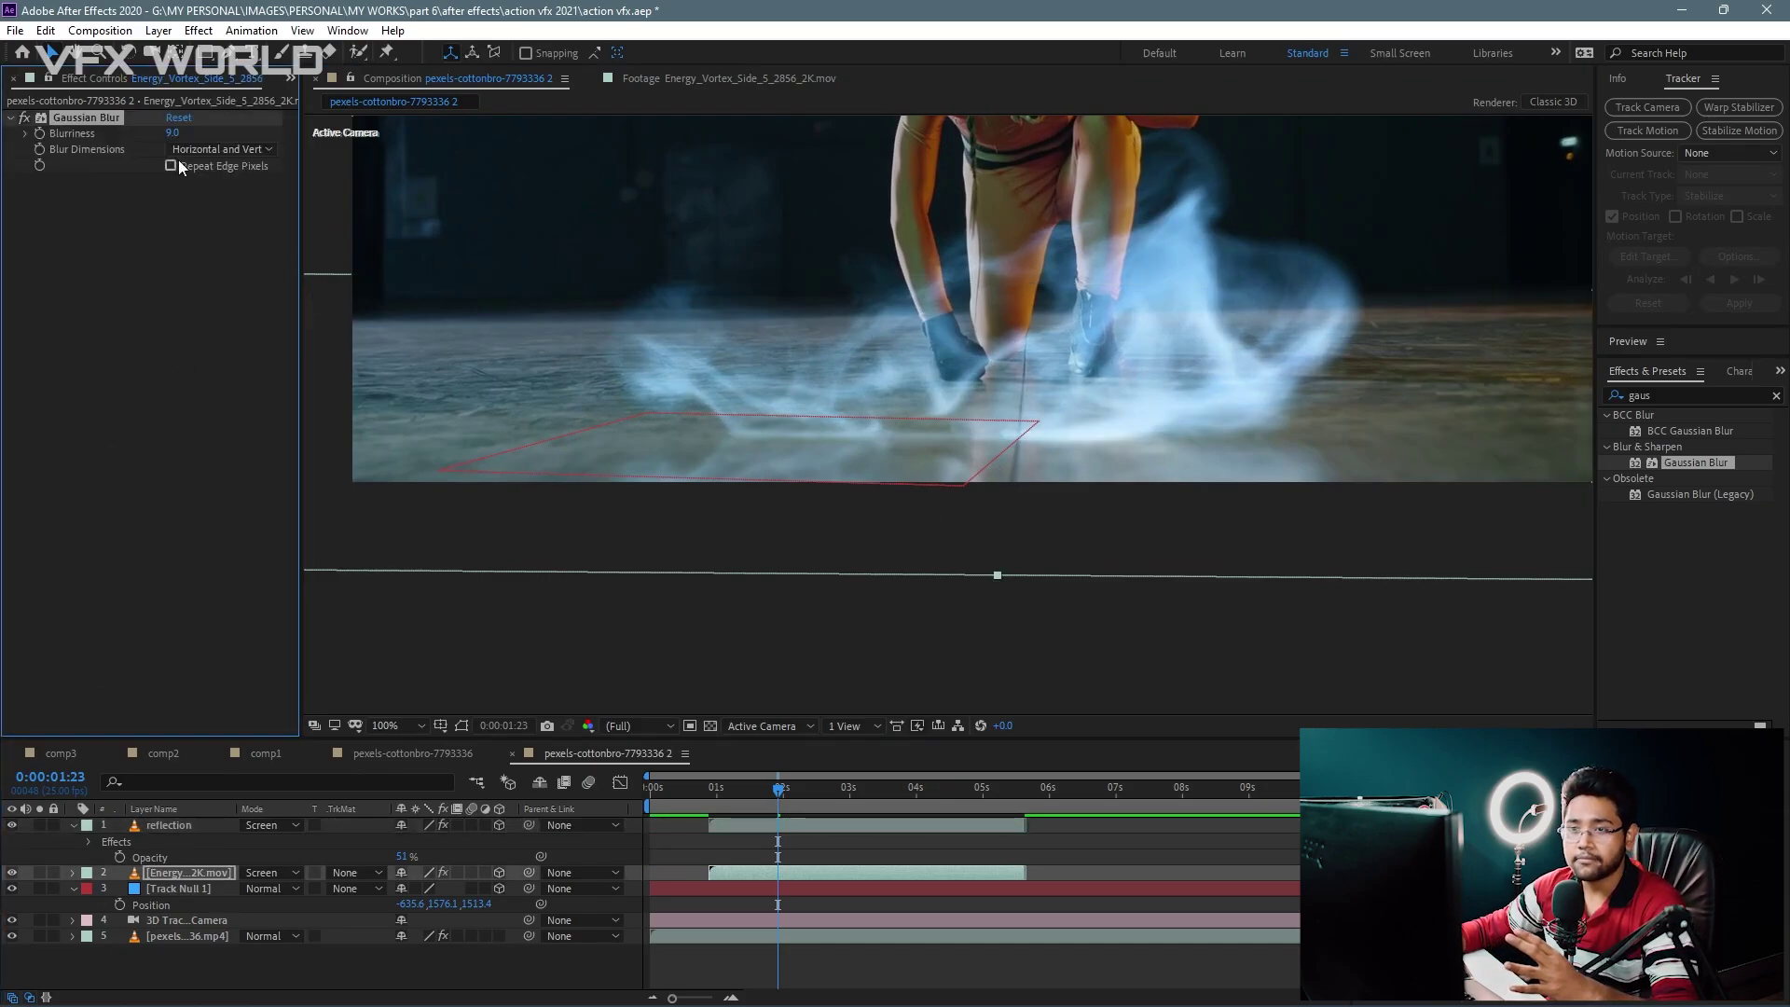
left_click(172, 135)
type("5")
key("Return")
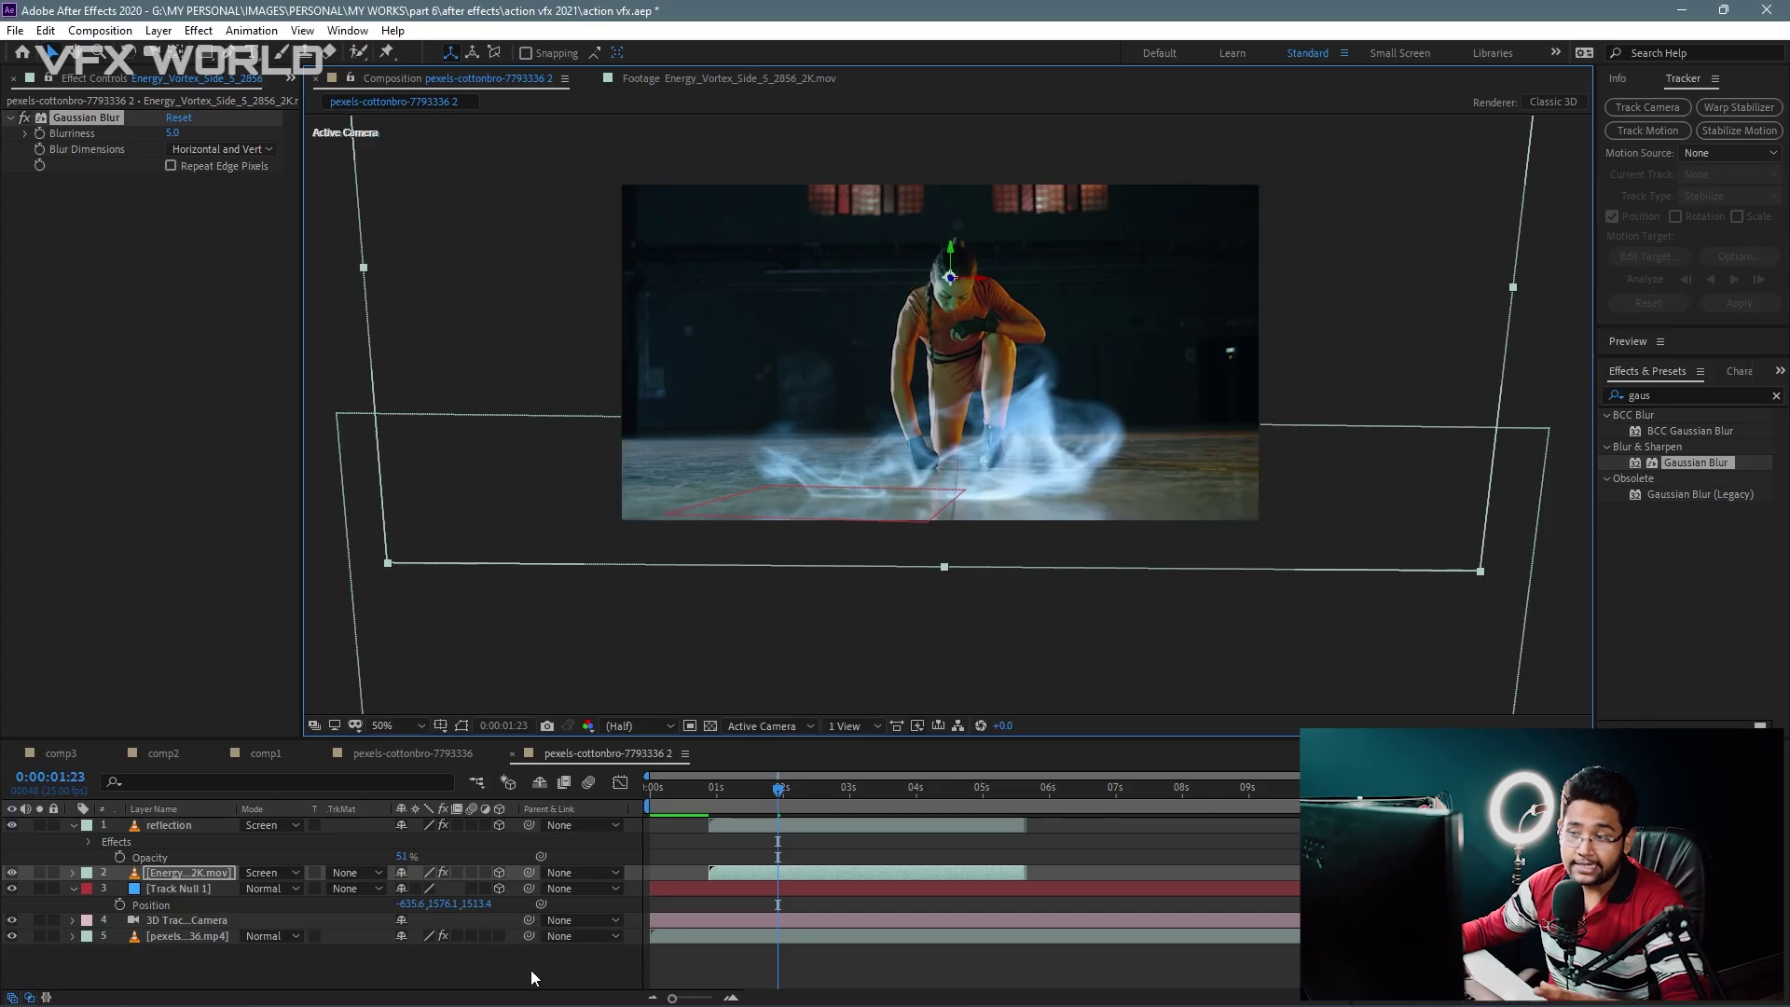
Step: Pre-compose the reflection and vortex layers into Pre-comp 6 and enable Collapse Transformations
left_click(529, 970)
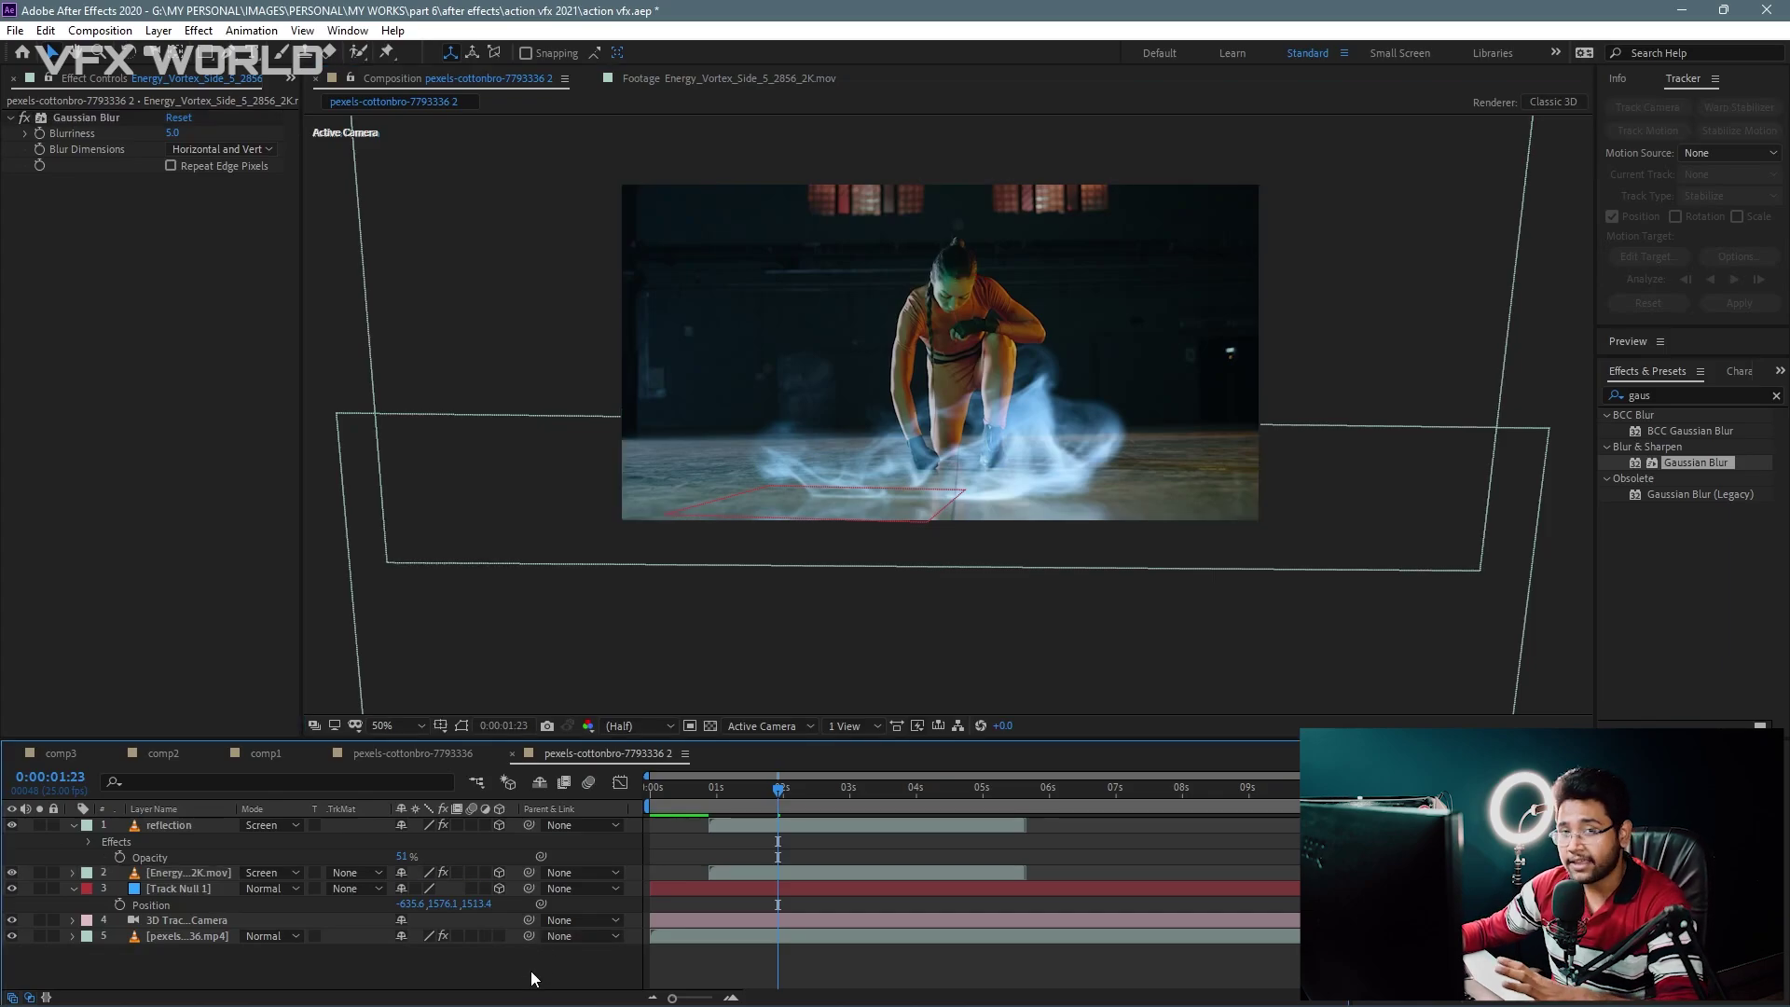
left_click(1692, 391)
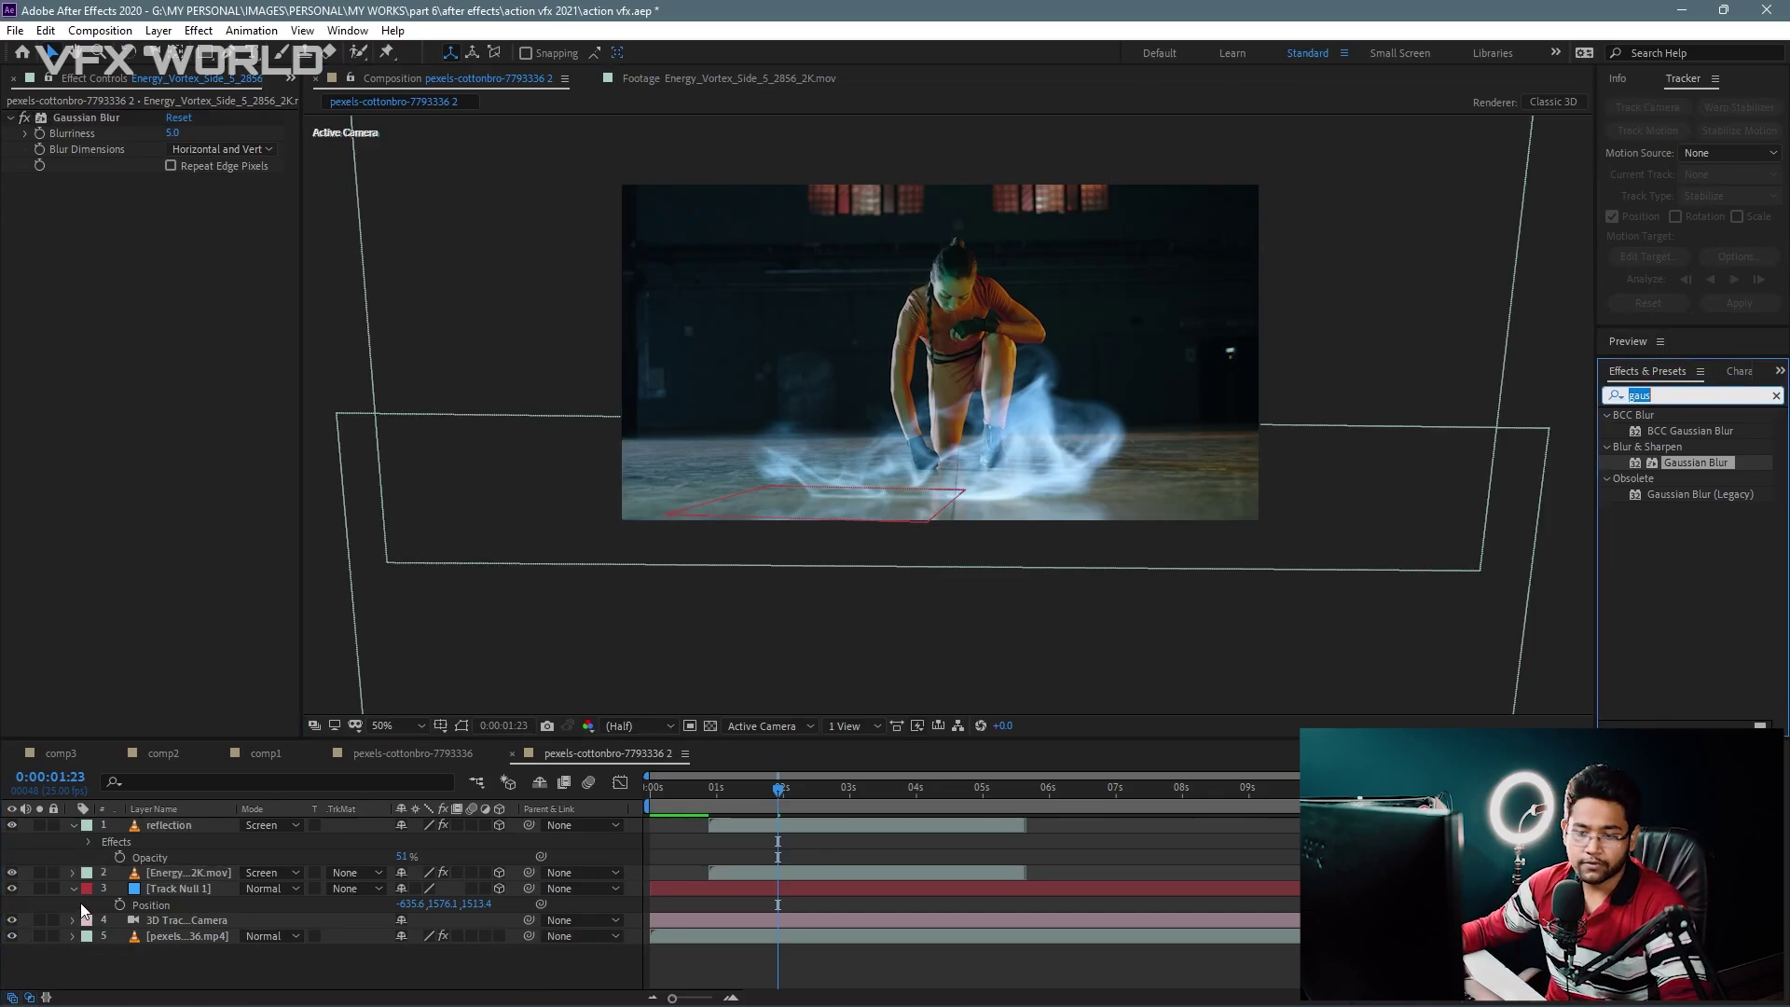
left_click(175, 875)
left_click(172, 828, "ctrl")
right_click(171, 827)
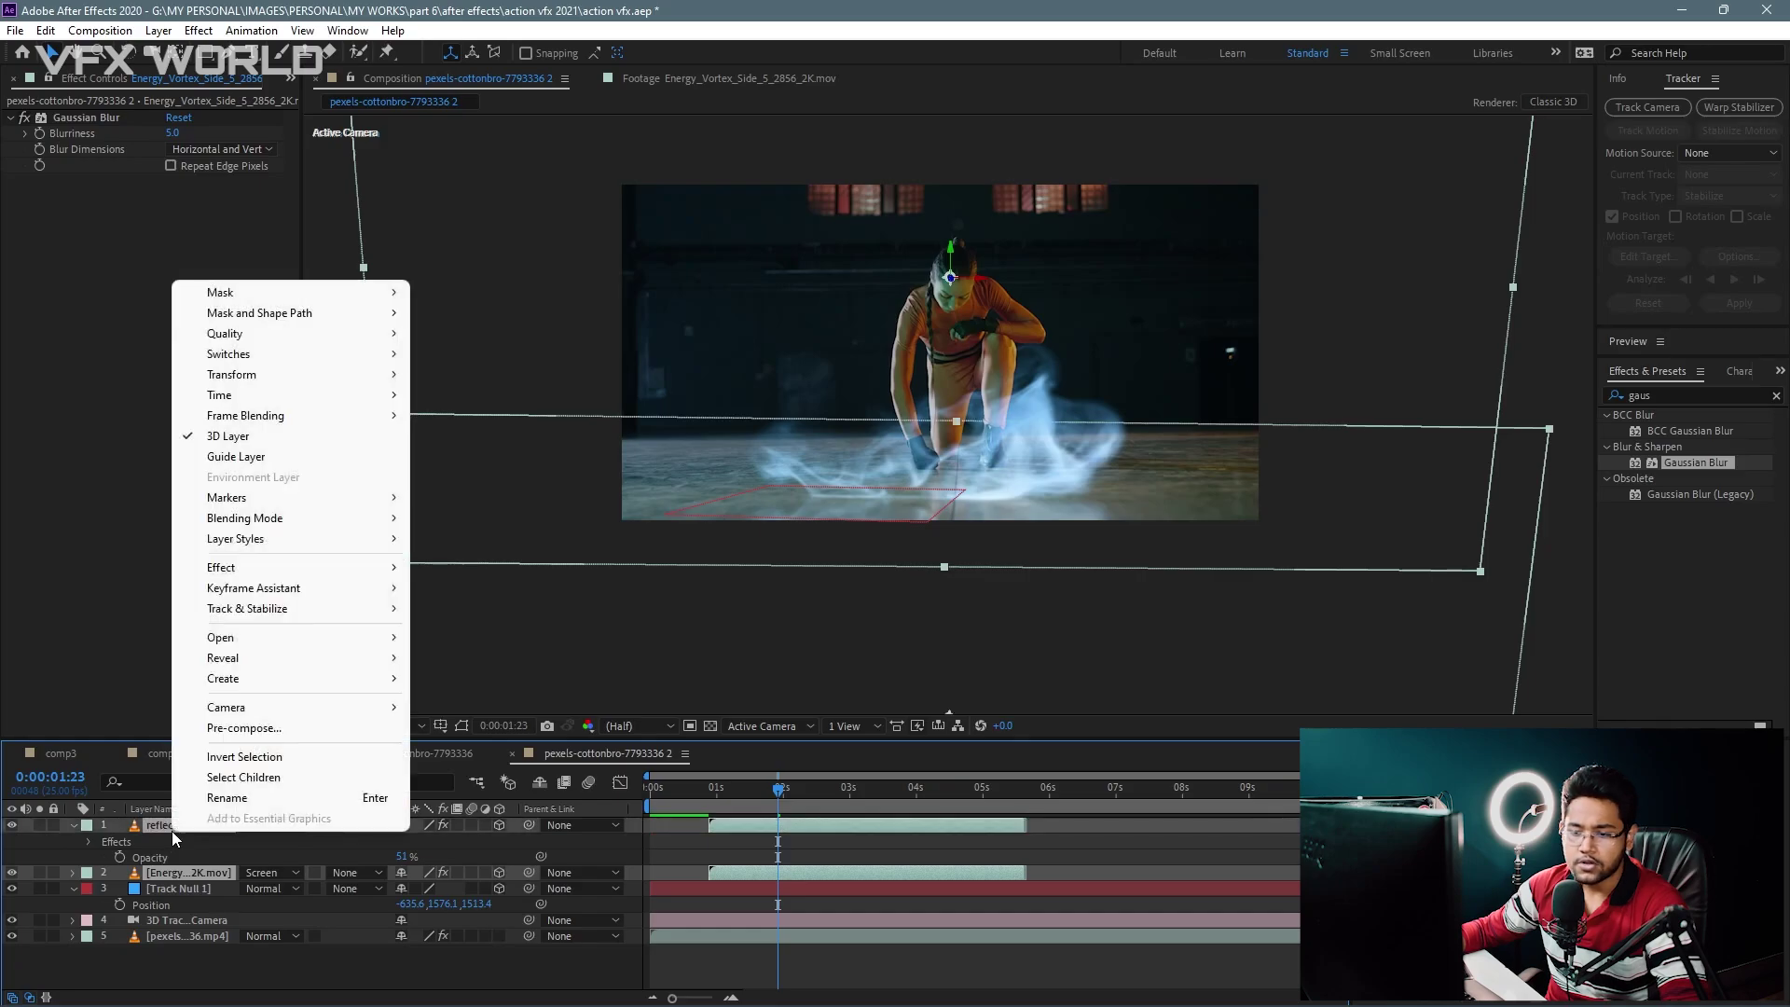
left_click(246, 730)
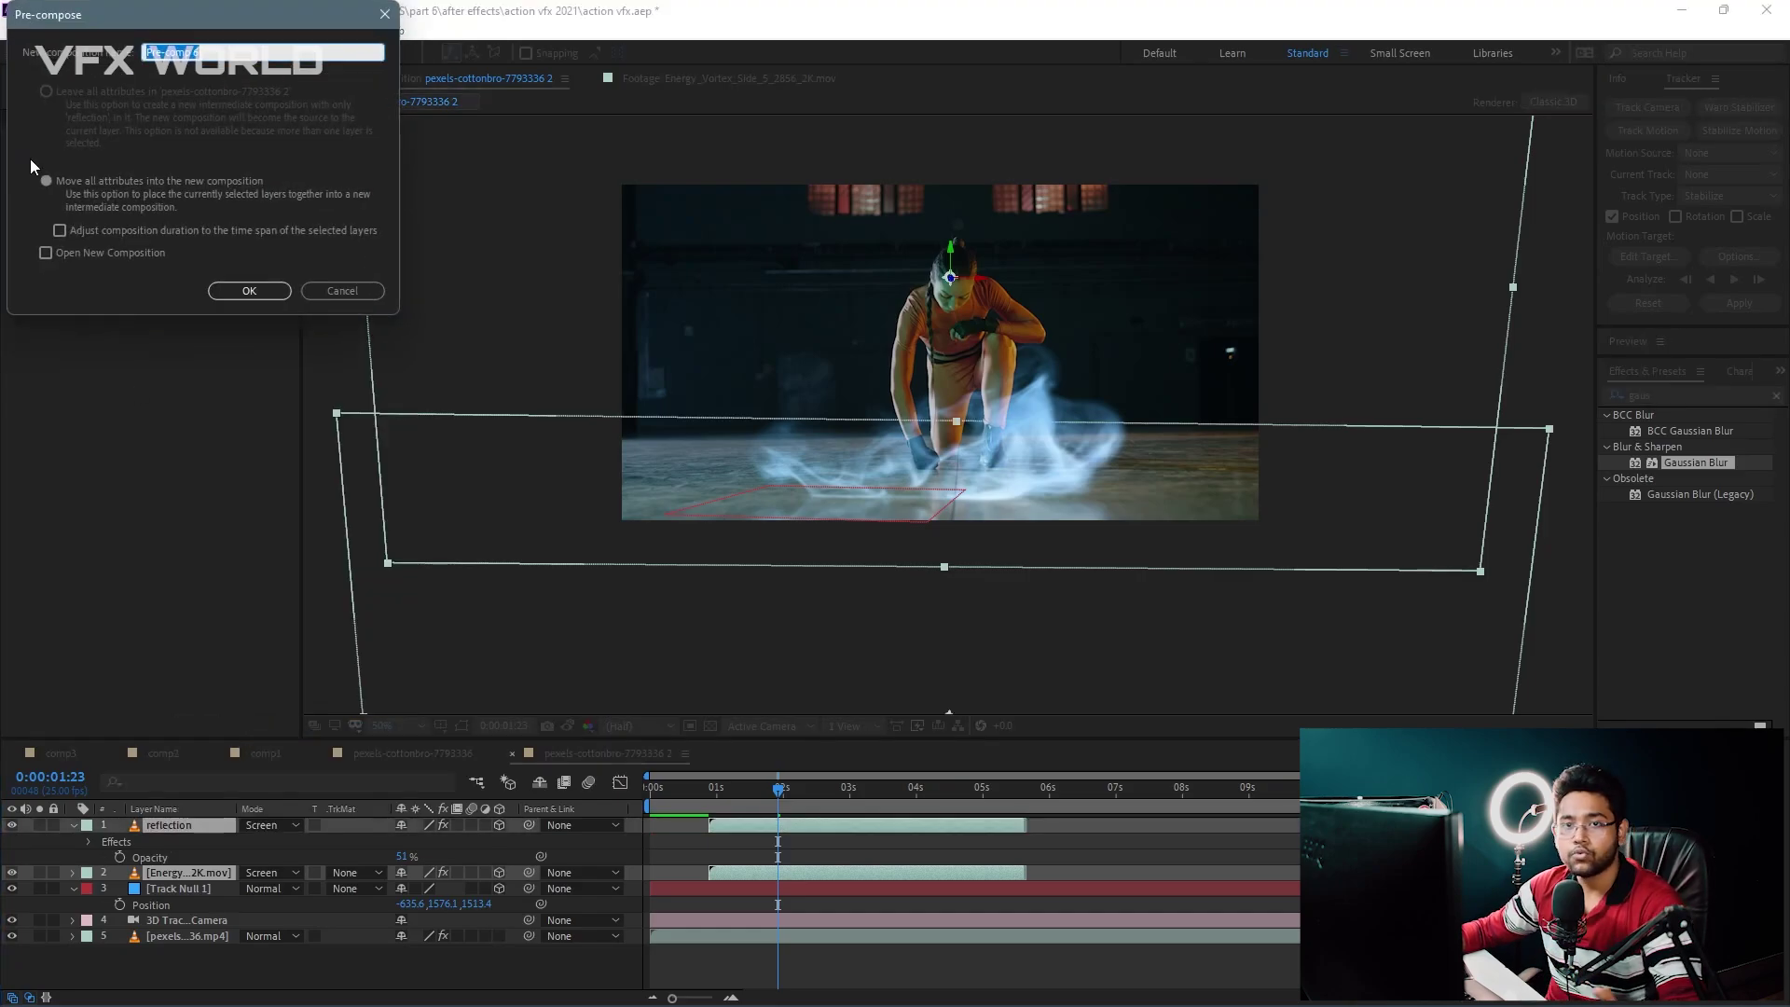
left_click(261, 287)
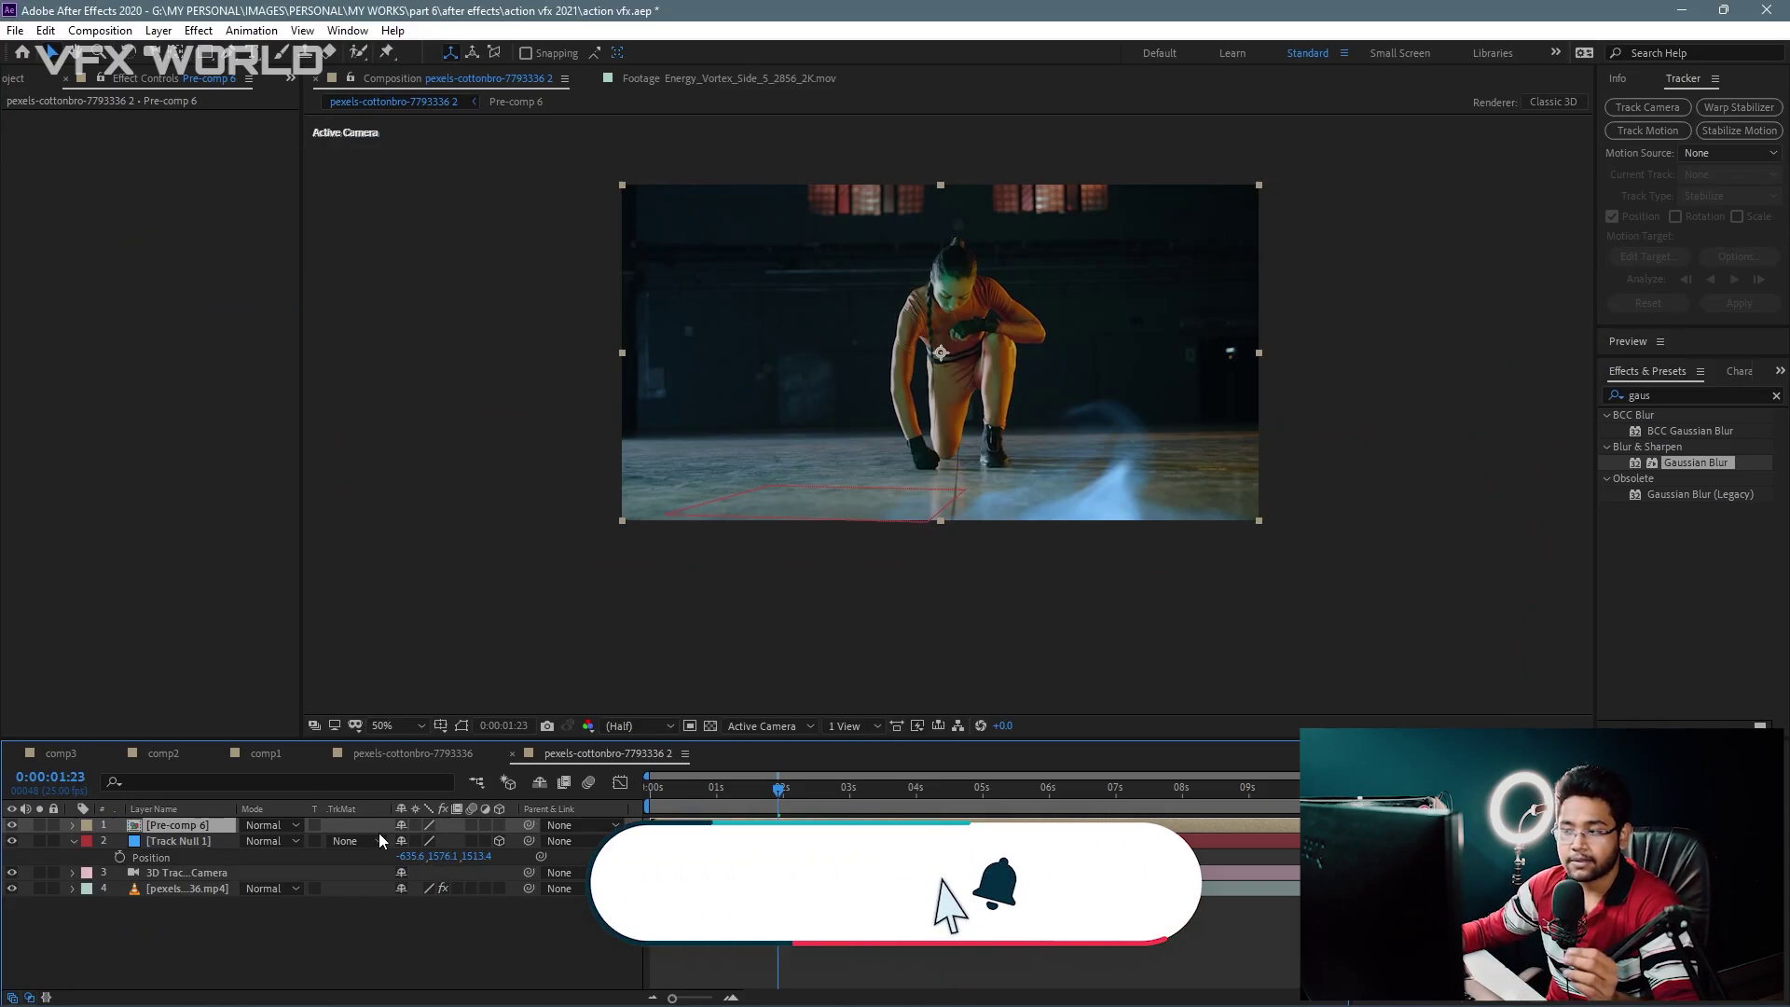
left_click_drag(778, 788, 856, 814)
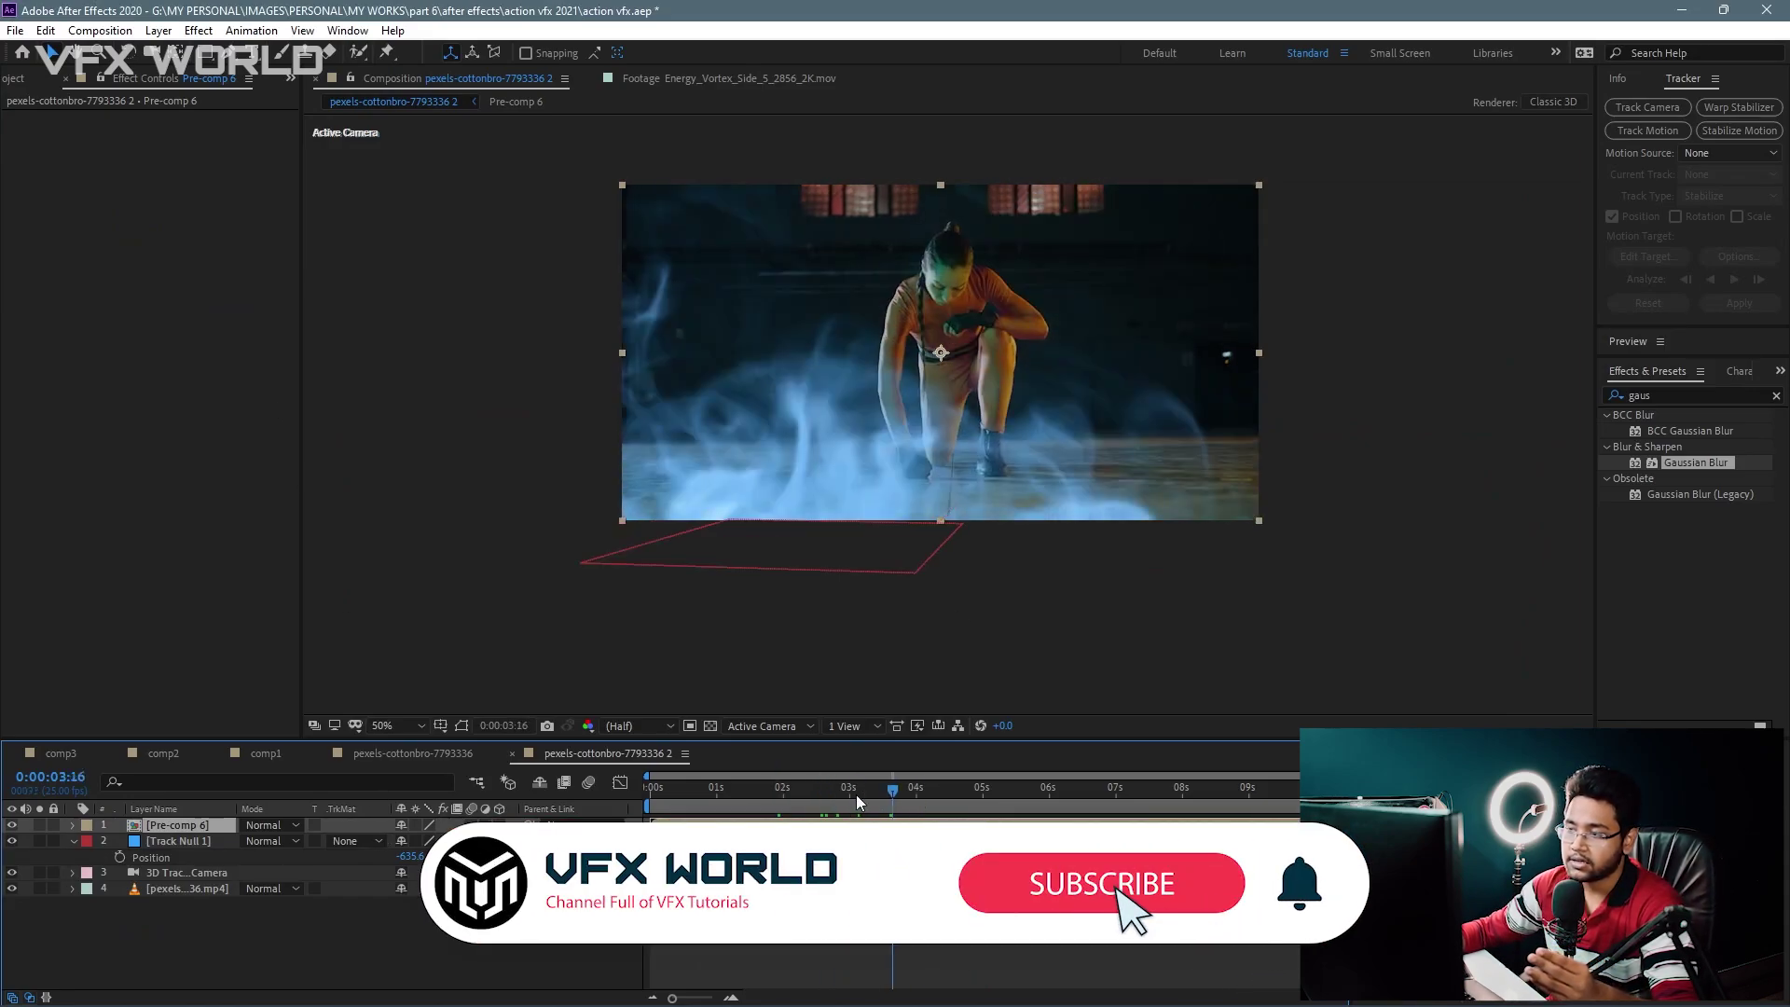
left_click(415, 826)
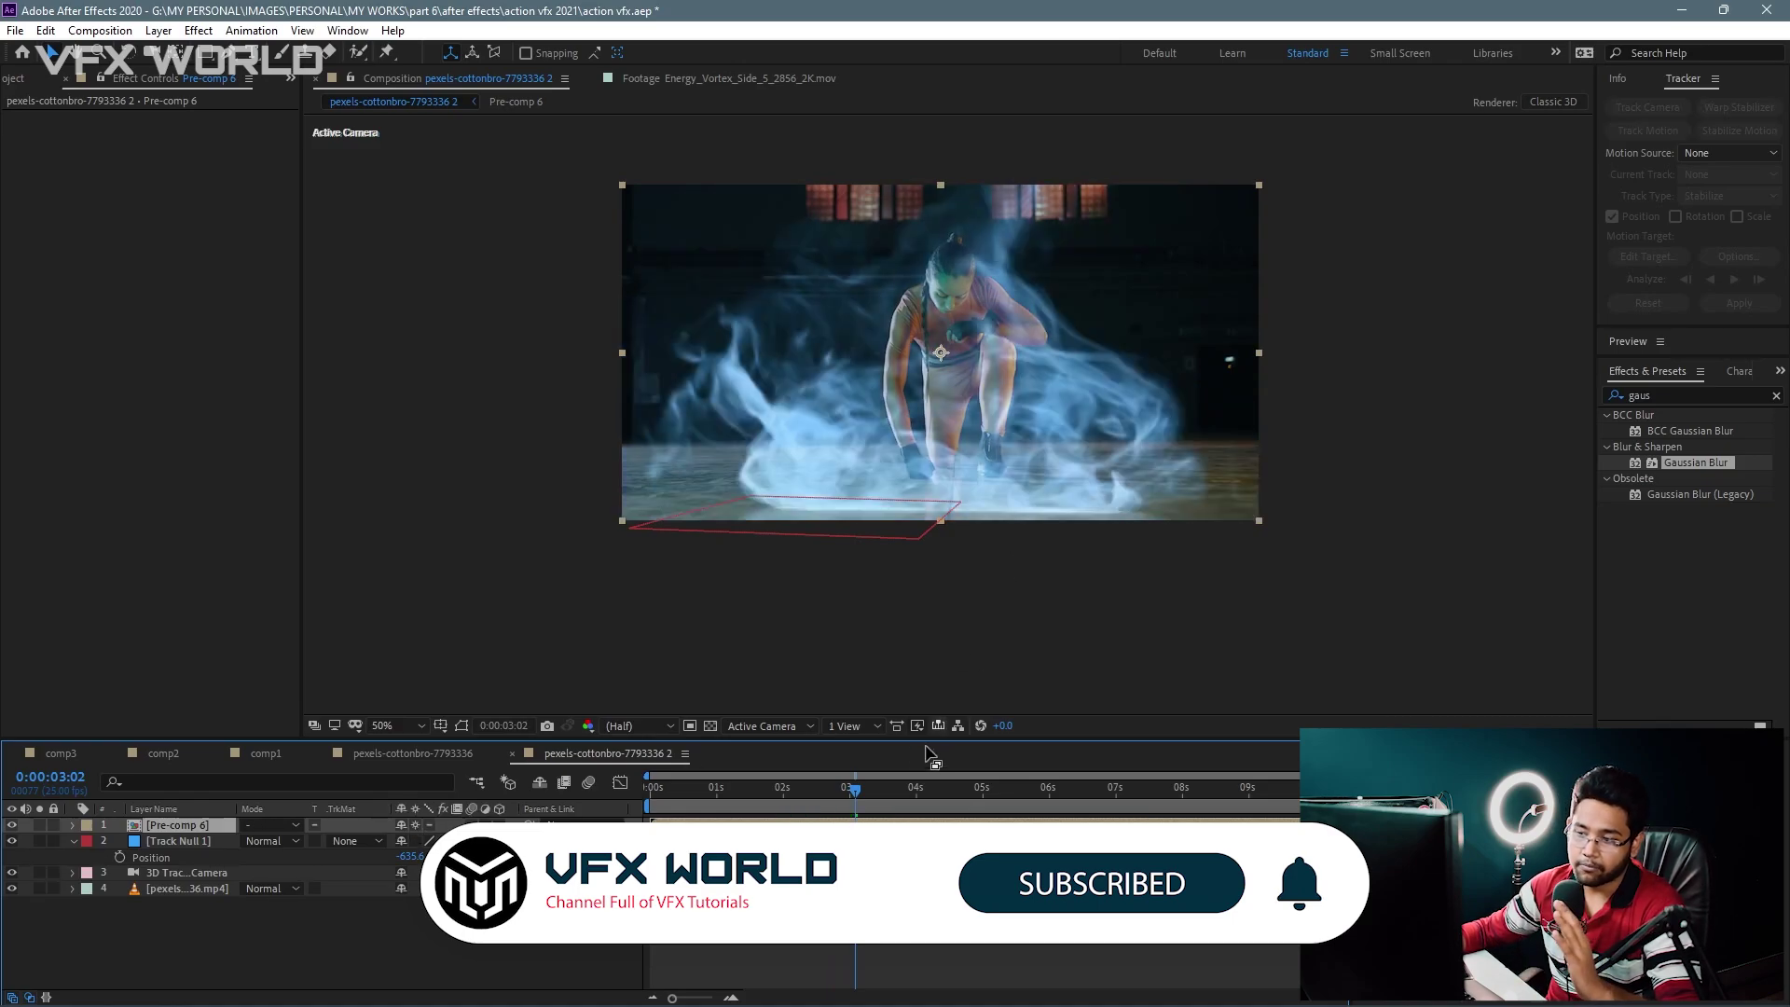
Step: Add Hue/Saturation to Pre-comp 6 with Master Hue about 203°, Saturation 28, Lightness 3
left_click_drag(856, 802, 760, 822)
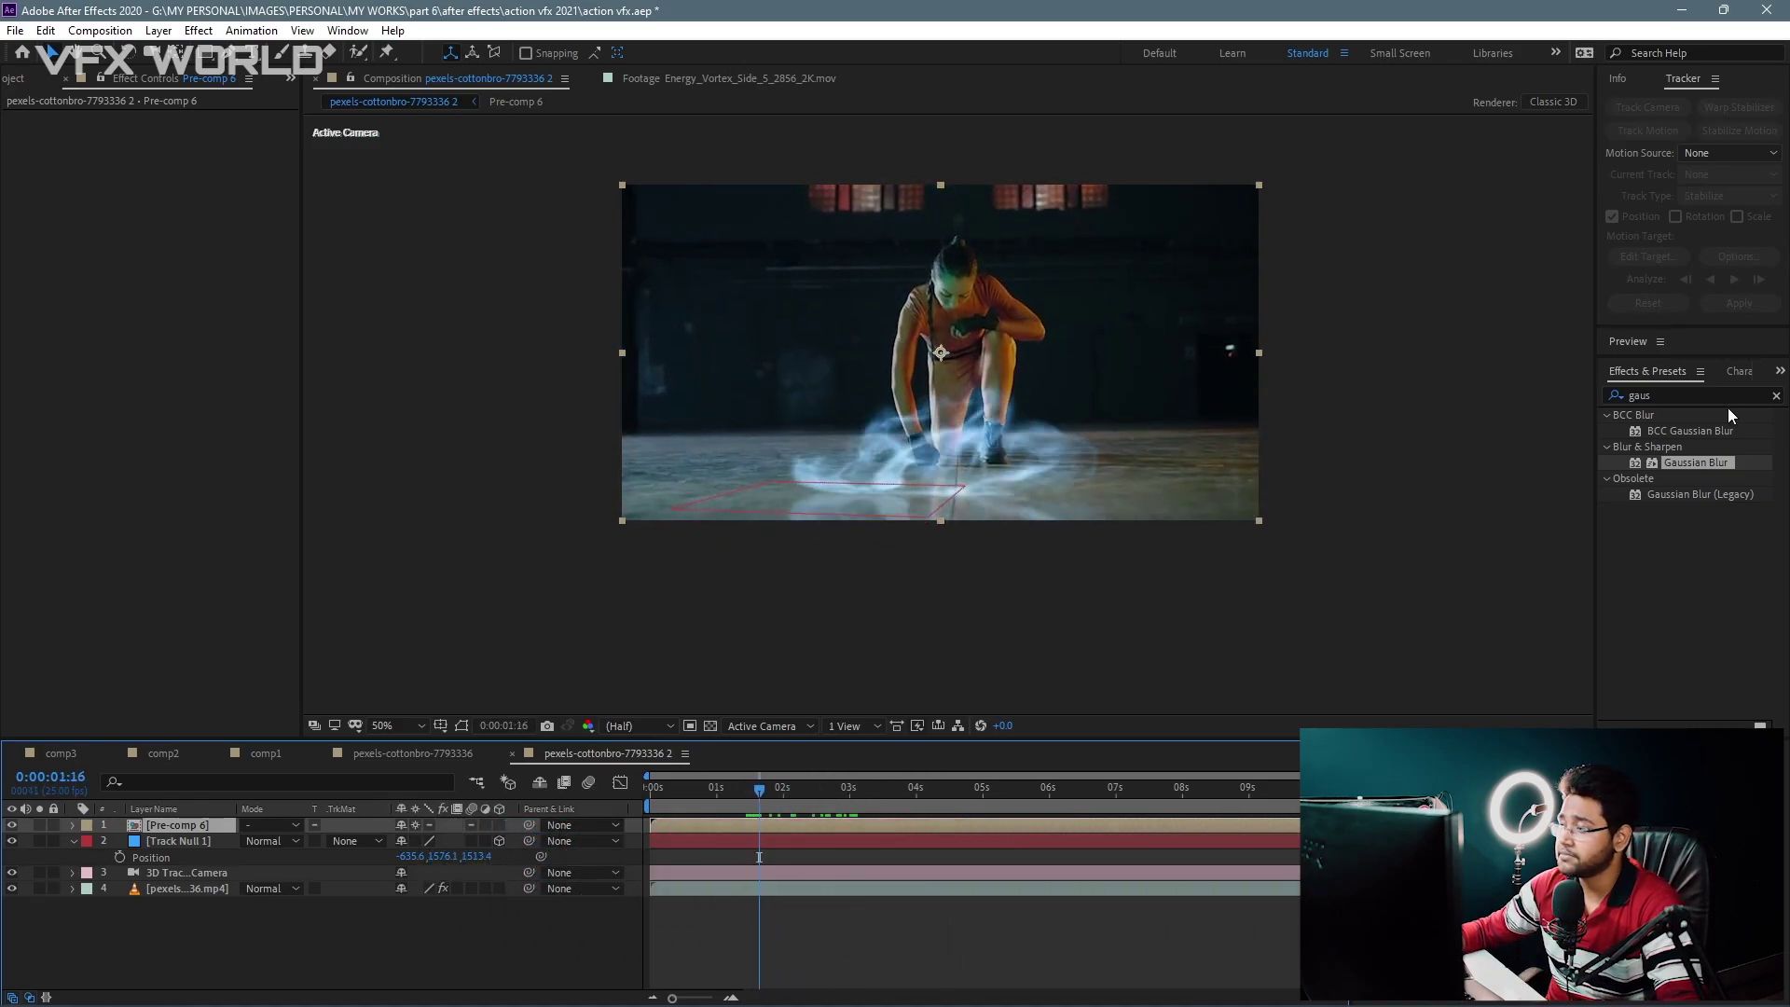
left_click(1696, 395)
type("hue")
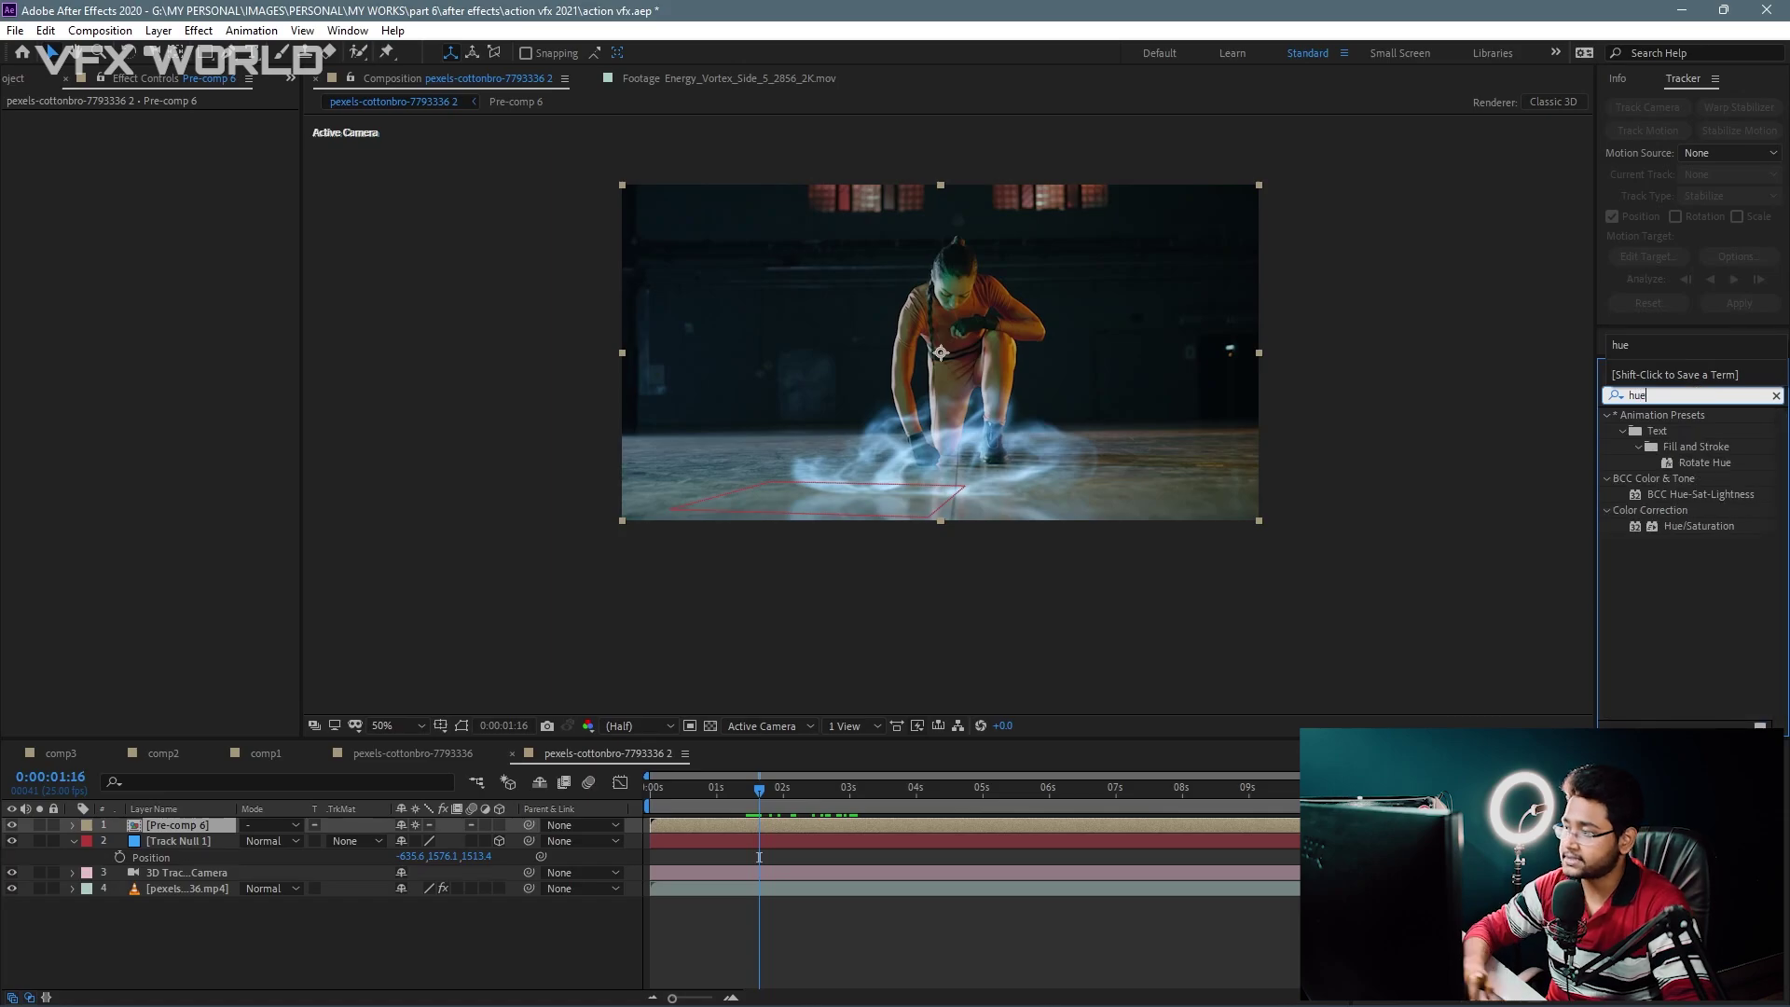
left_click_drag(1718, 536, 394, 638)
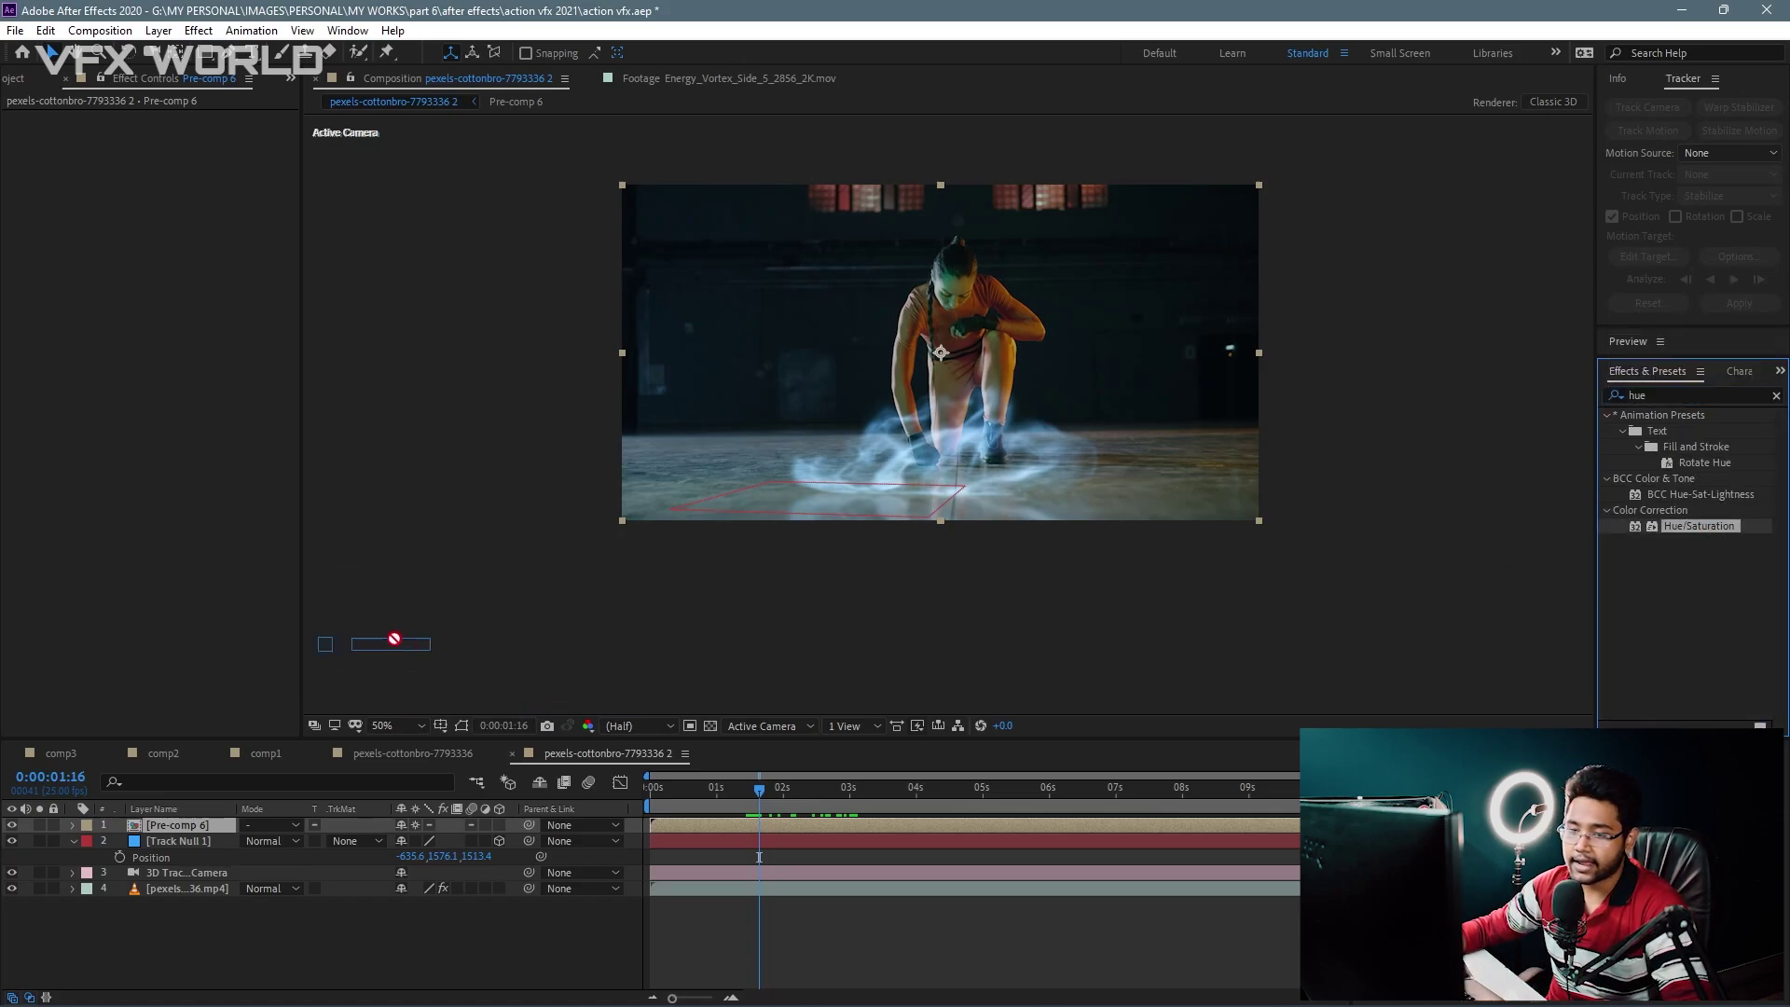
left_click_drag(193, 430, 253, 448)
key("slash")
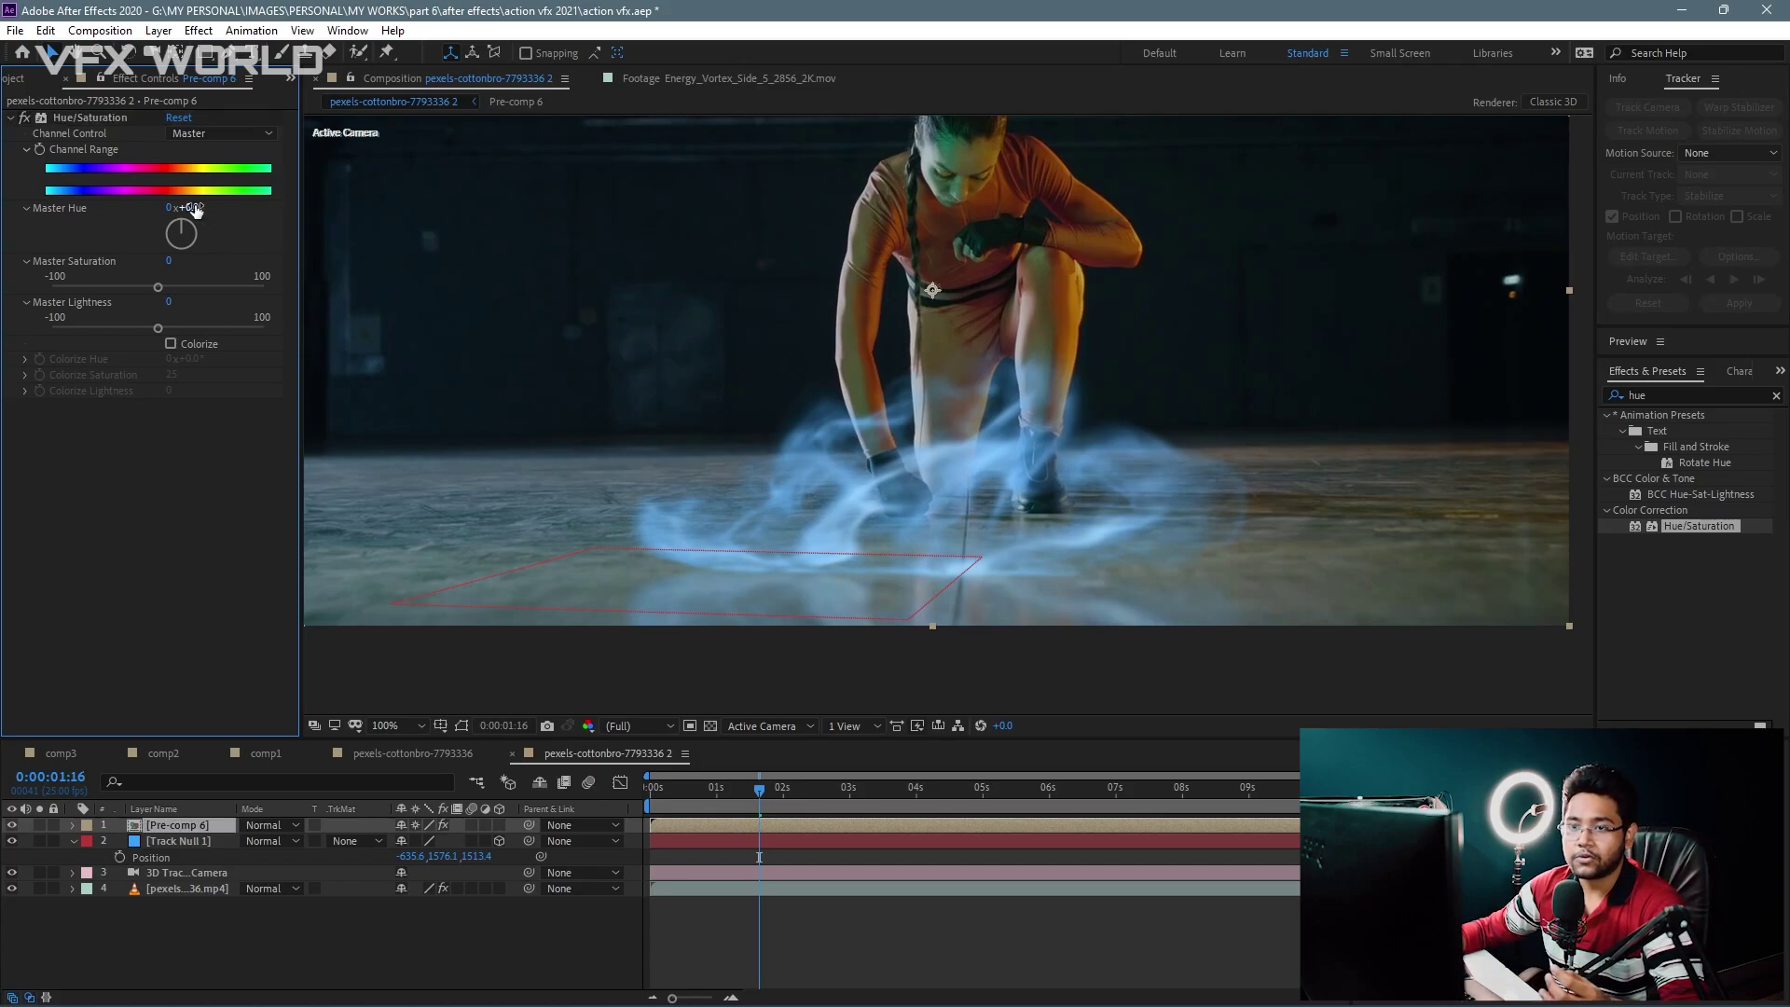
mouse_move(199, 207)
left_mouse_down()
mouse_move(289, 200)
mouse_move(327, 221)
left_mouse_up()
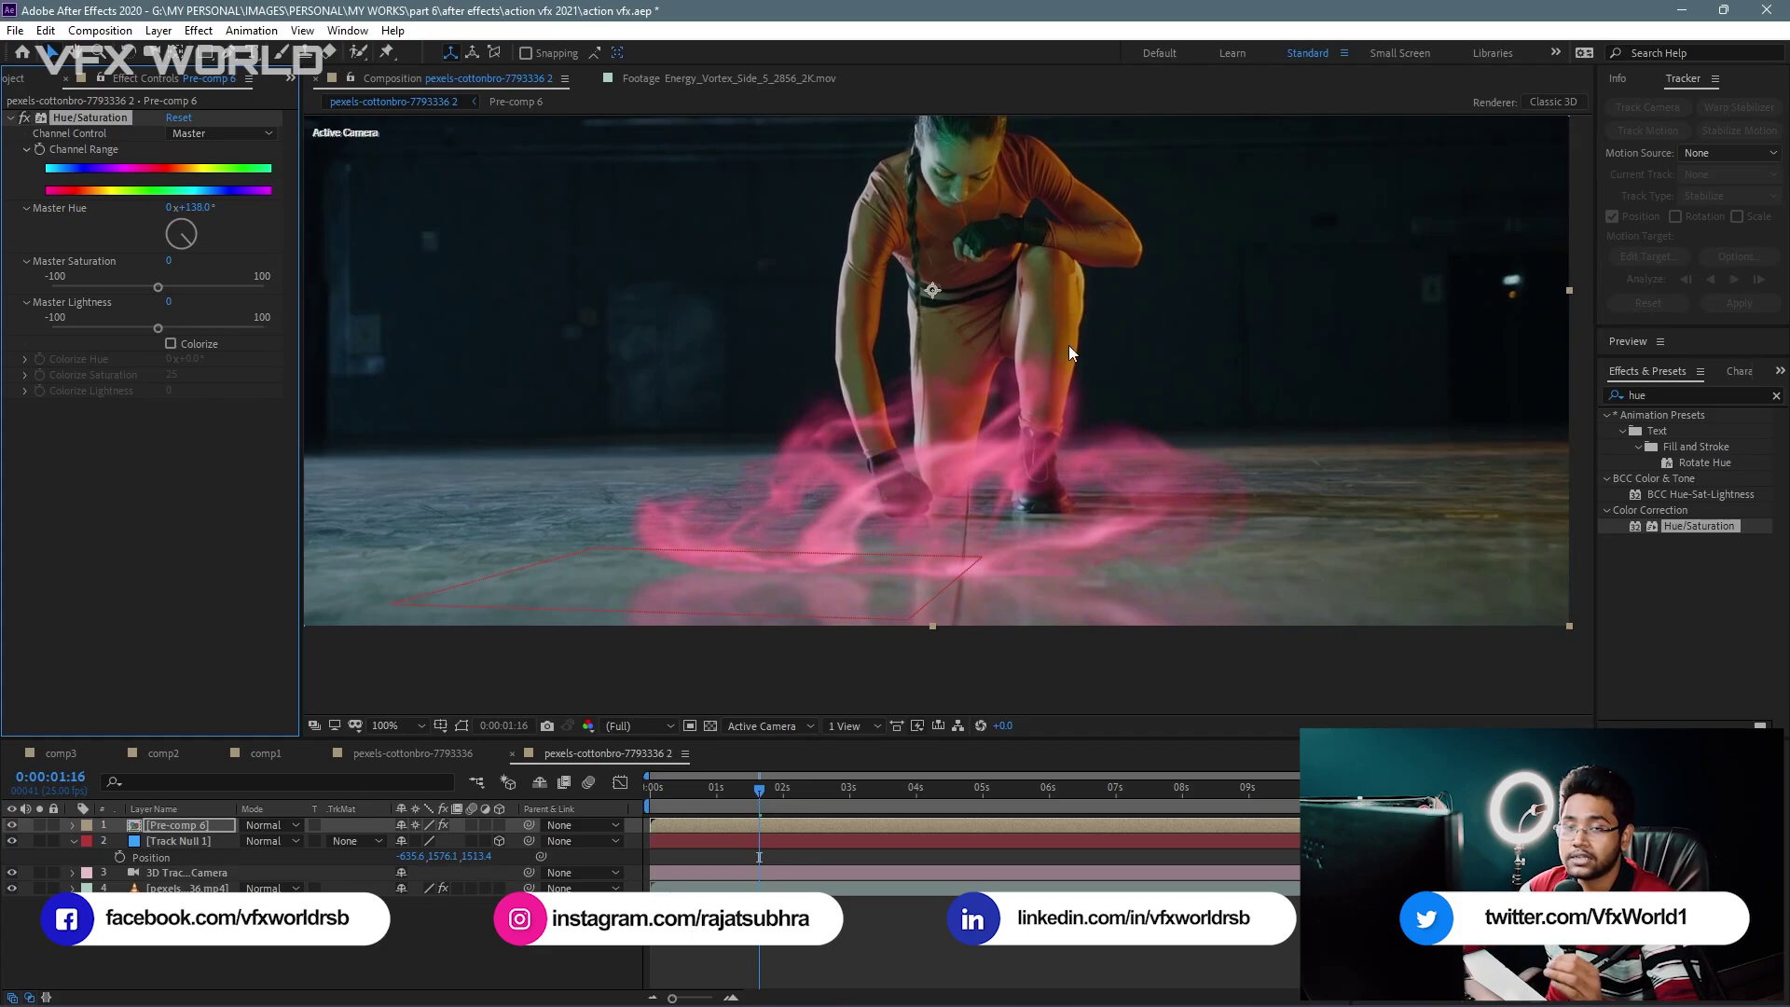
left_click_drag(191, 207, 294, 210)
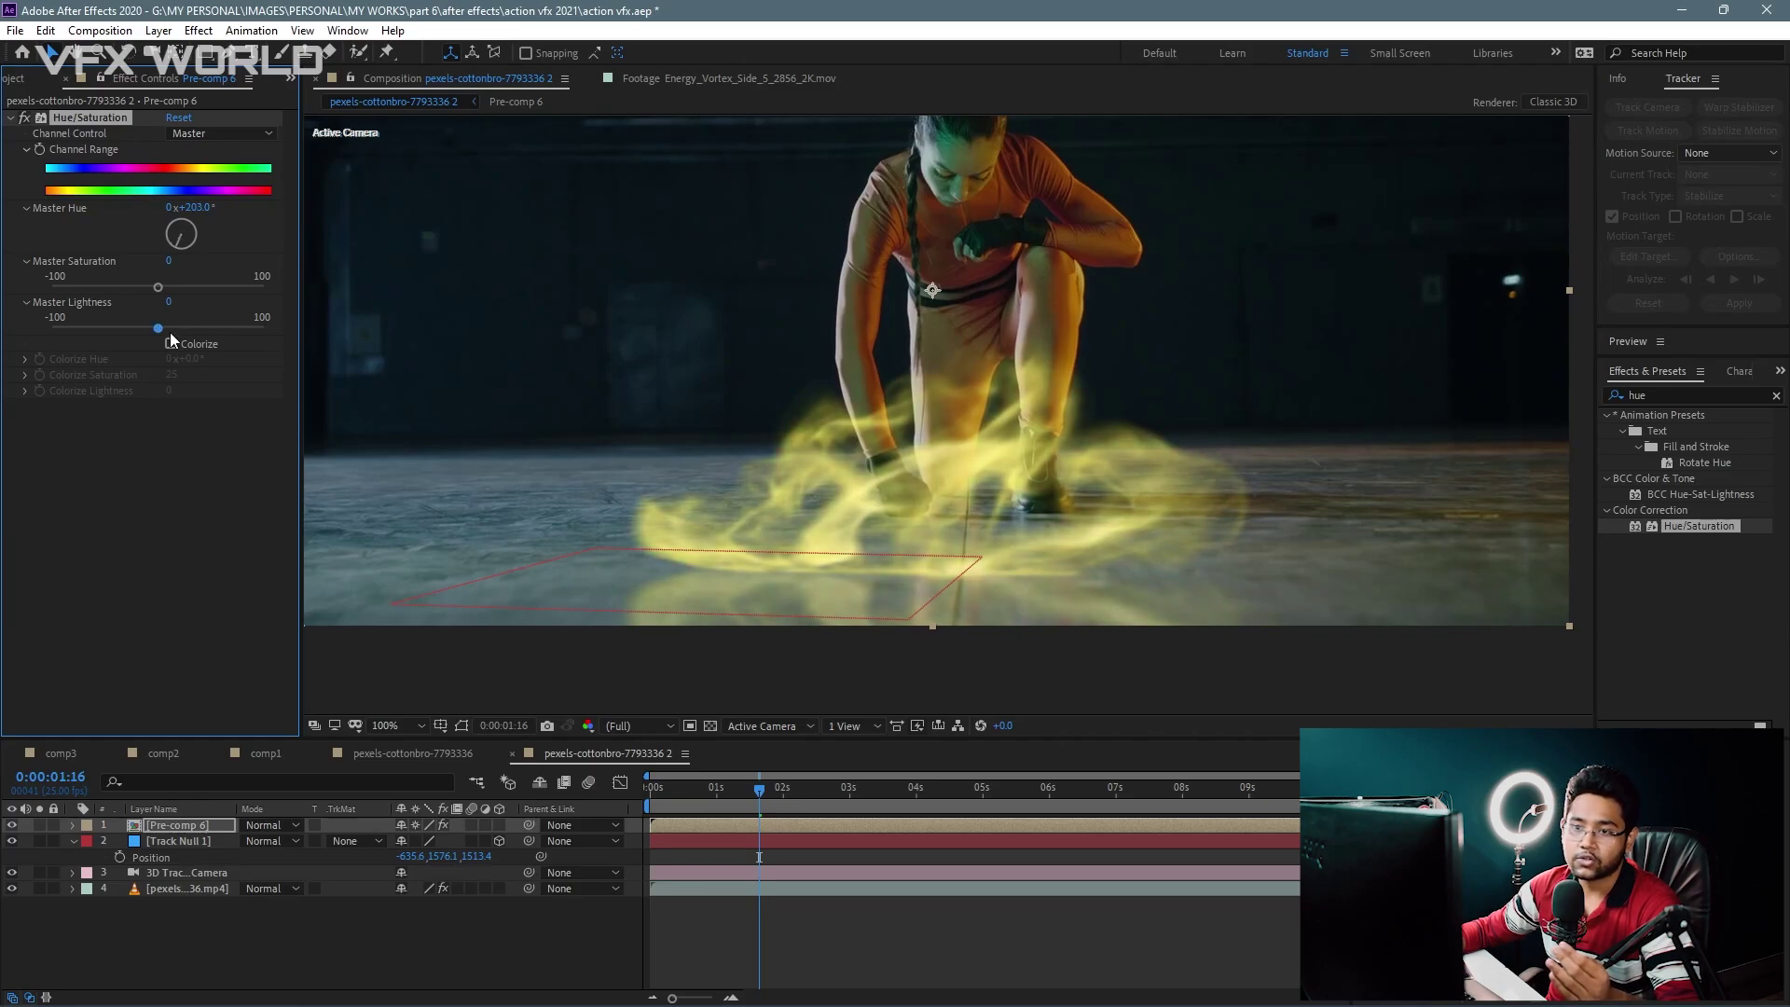
left_click_drag(166, 326, 192, 288)
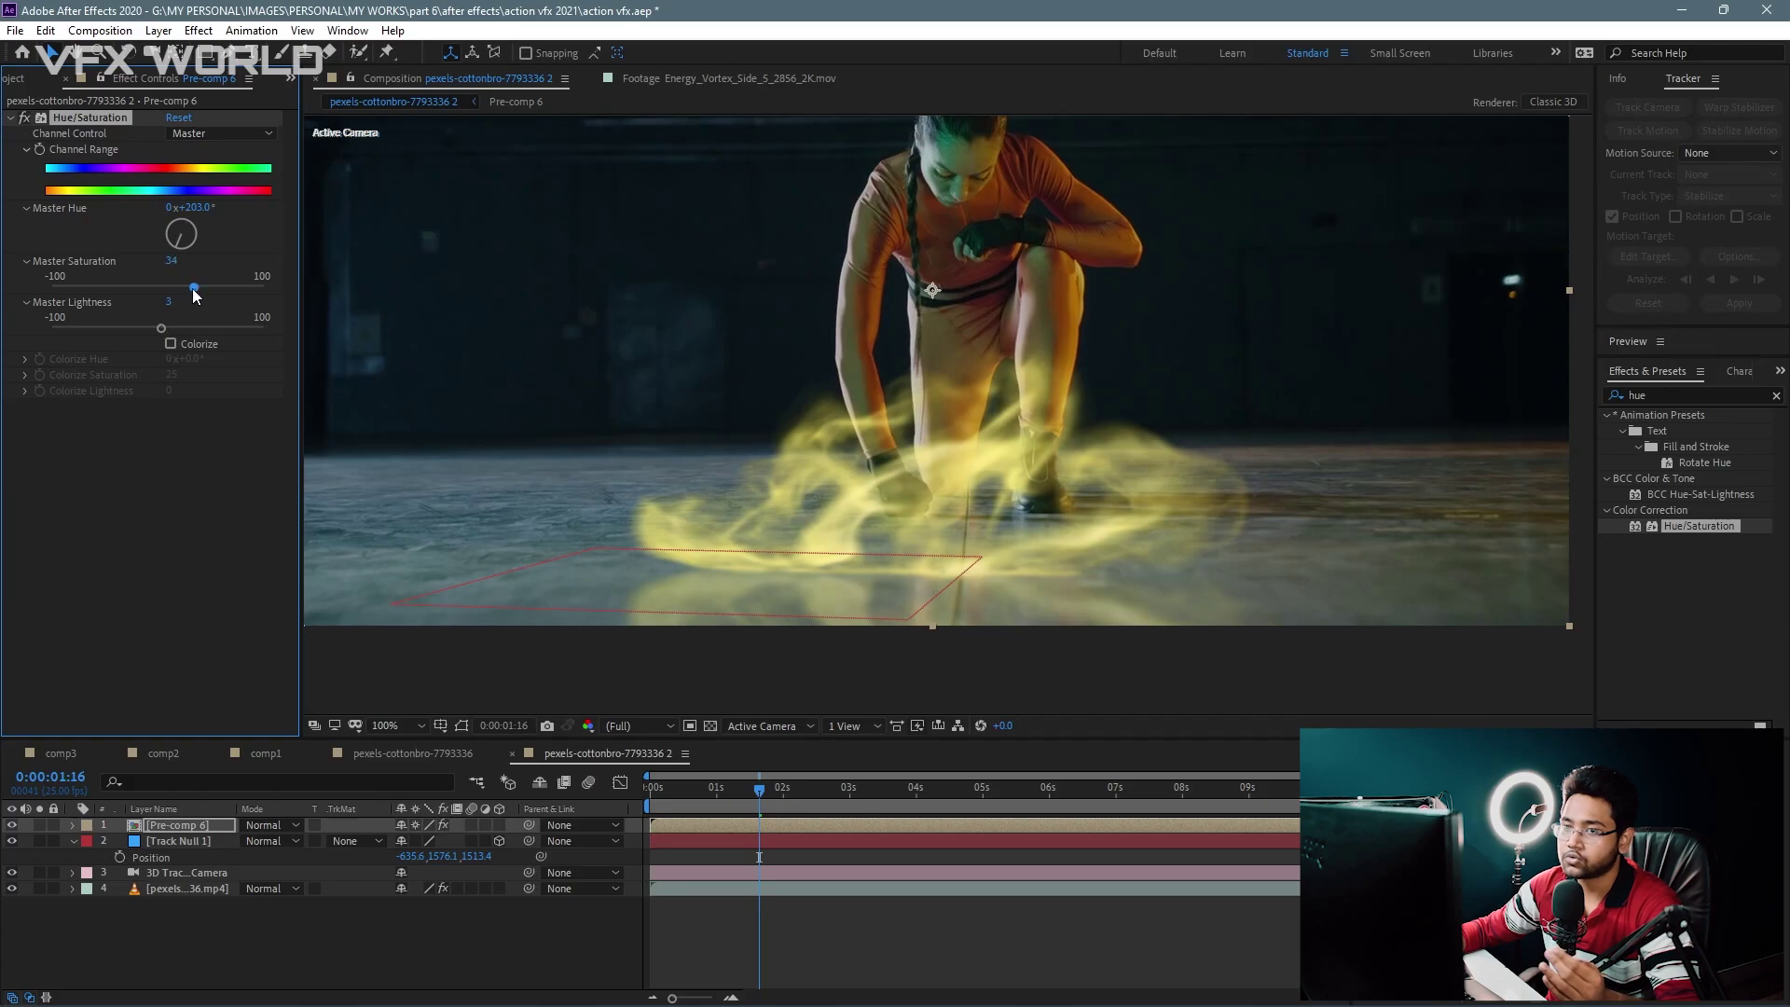
key("comma")
key("comma")
key("comma")
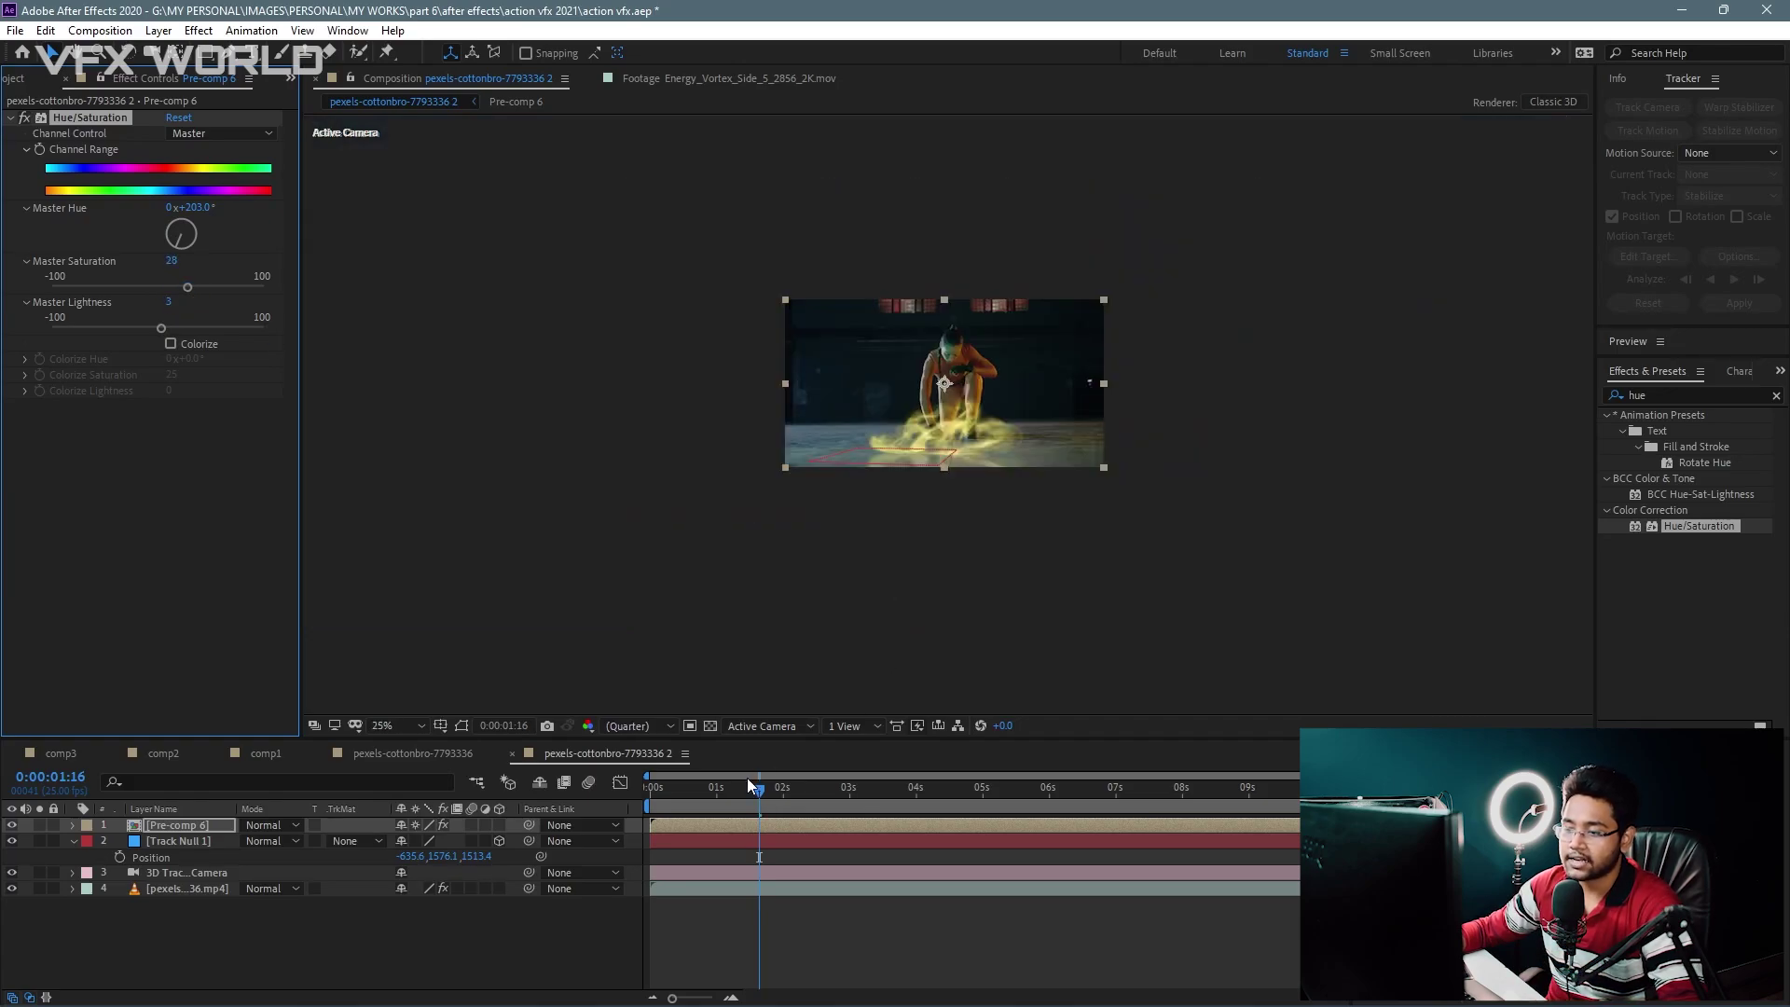
left_click(396, 725)
left_click(406, 411)
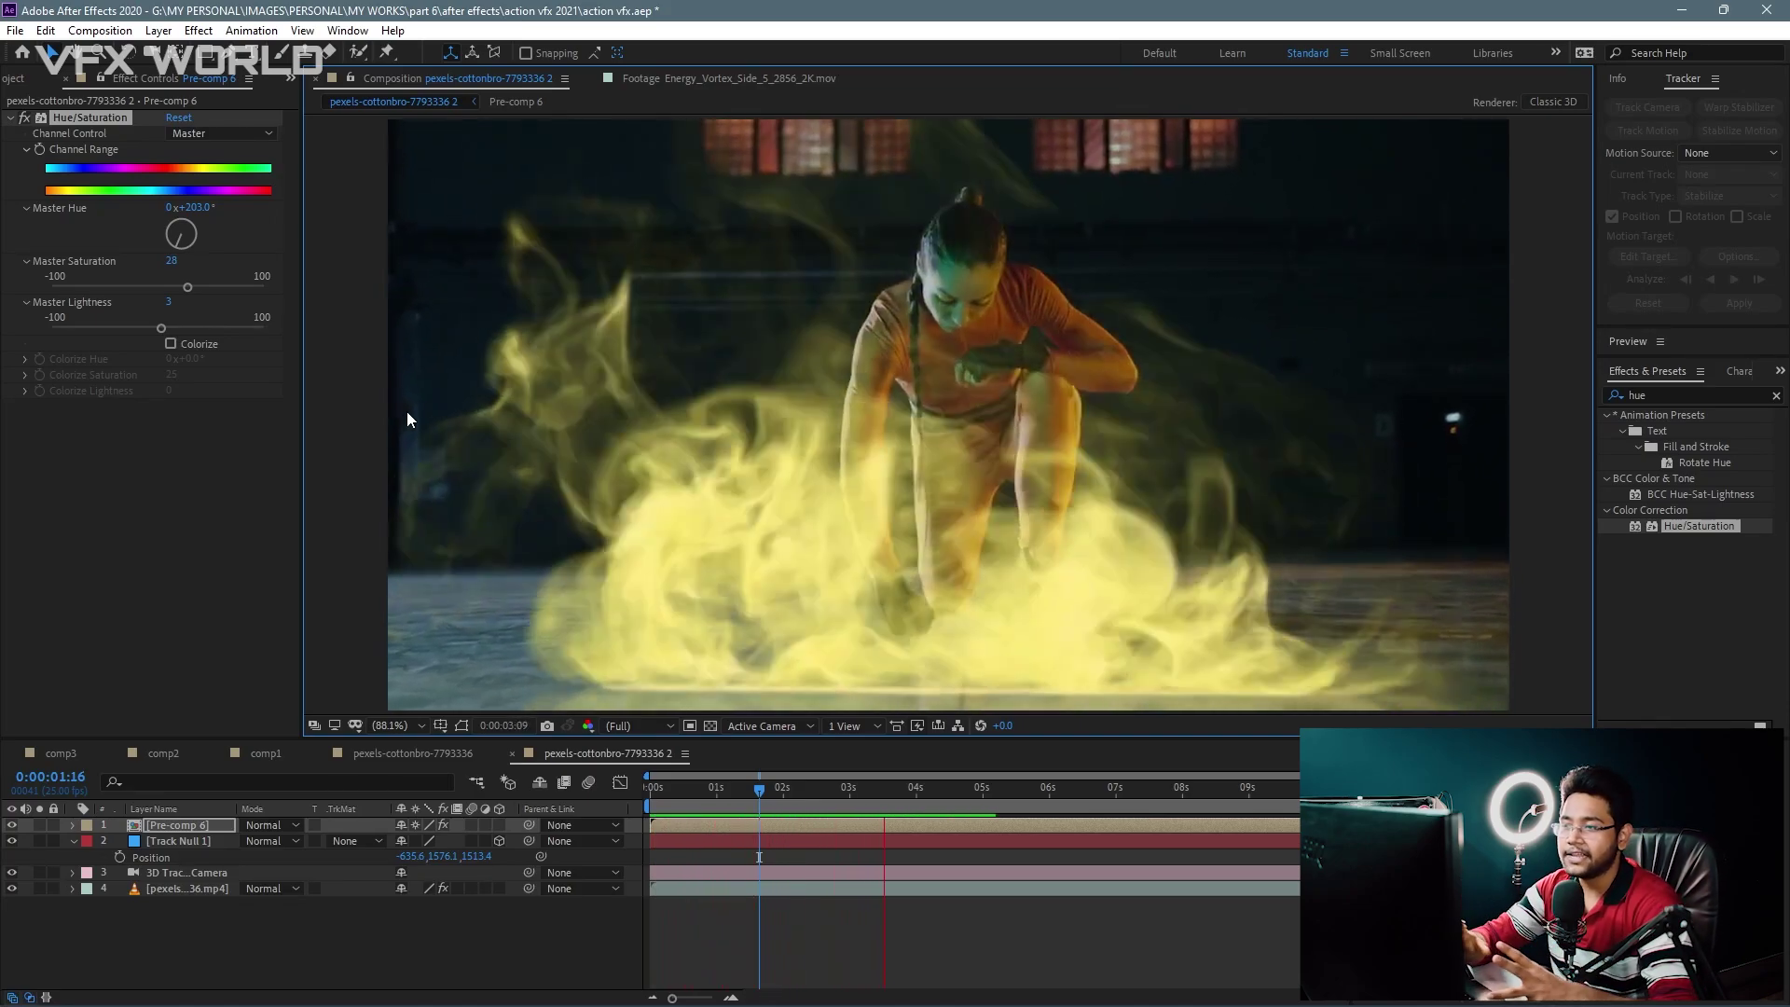
key("space")
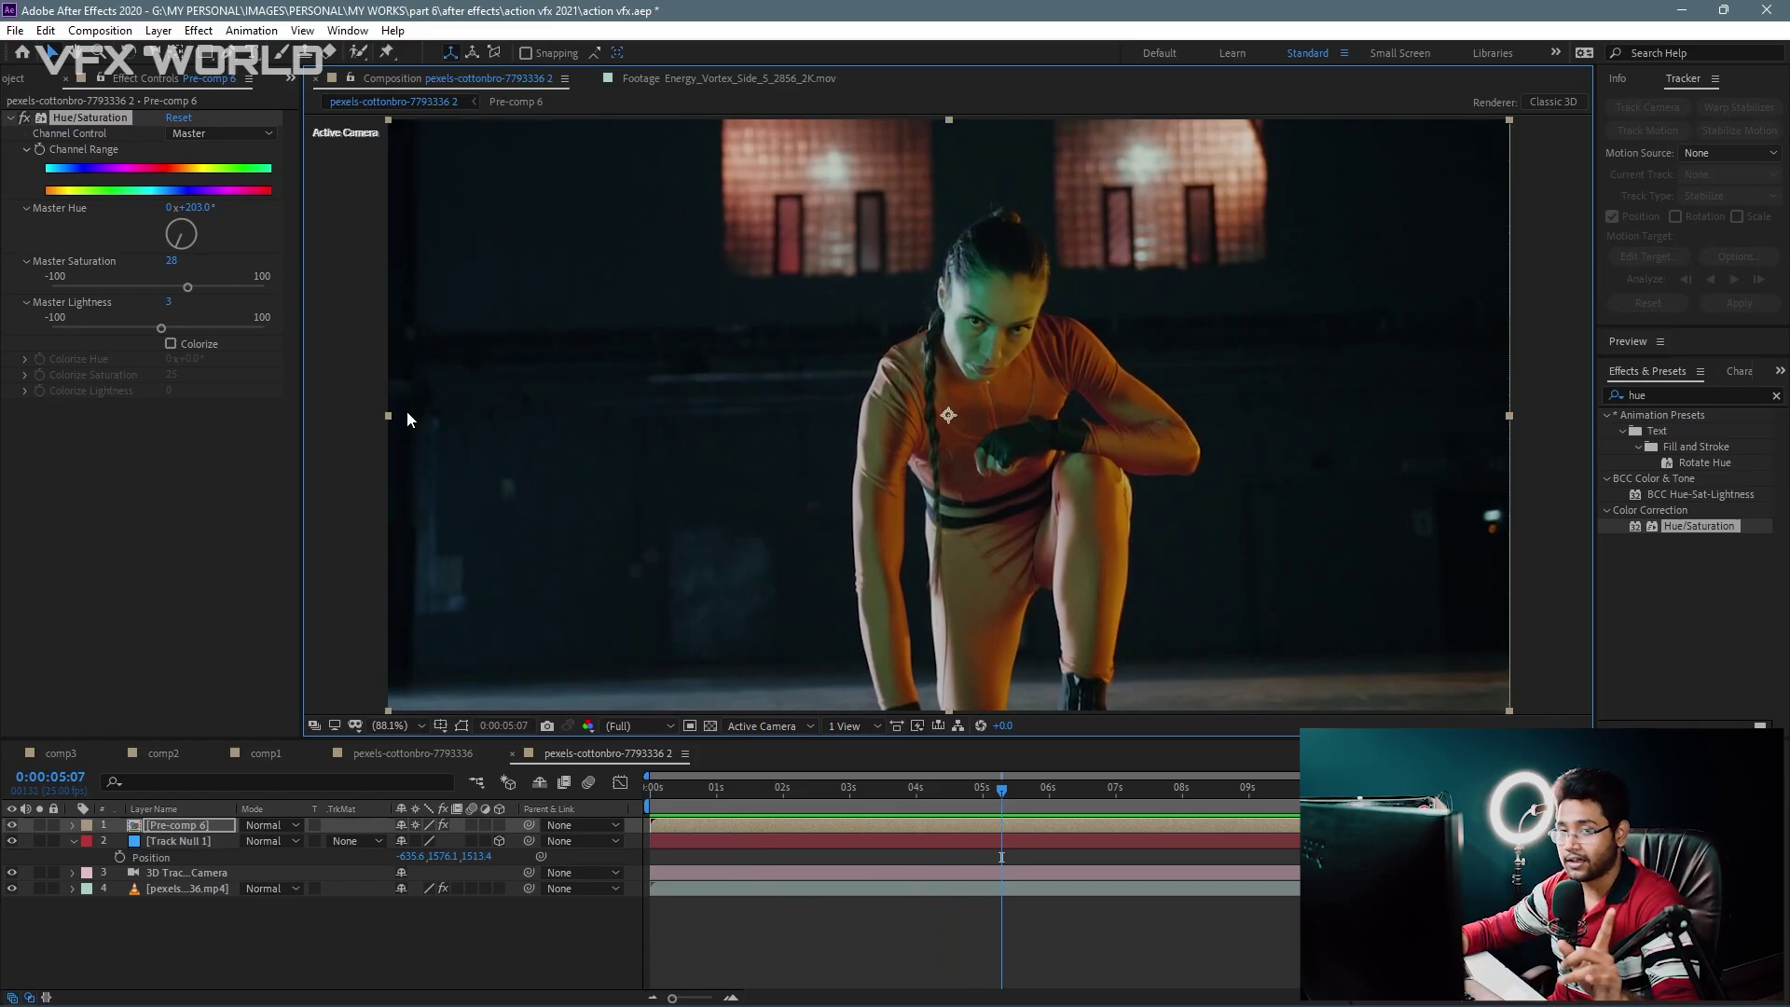
left_click(377, 751)
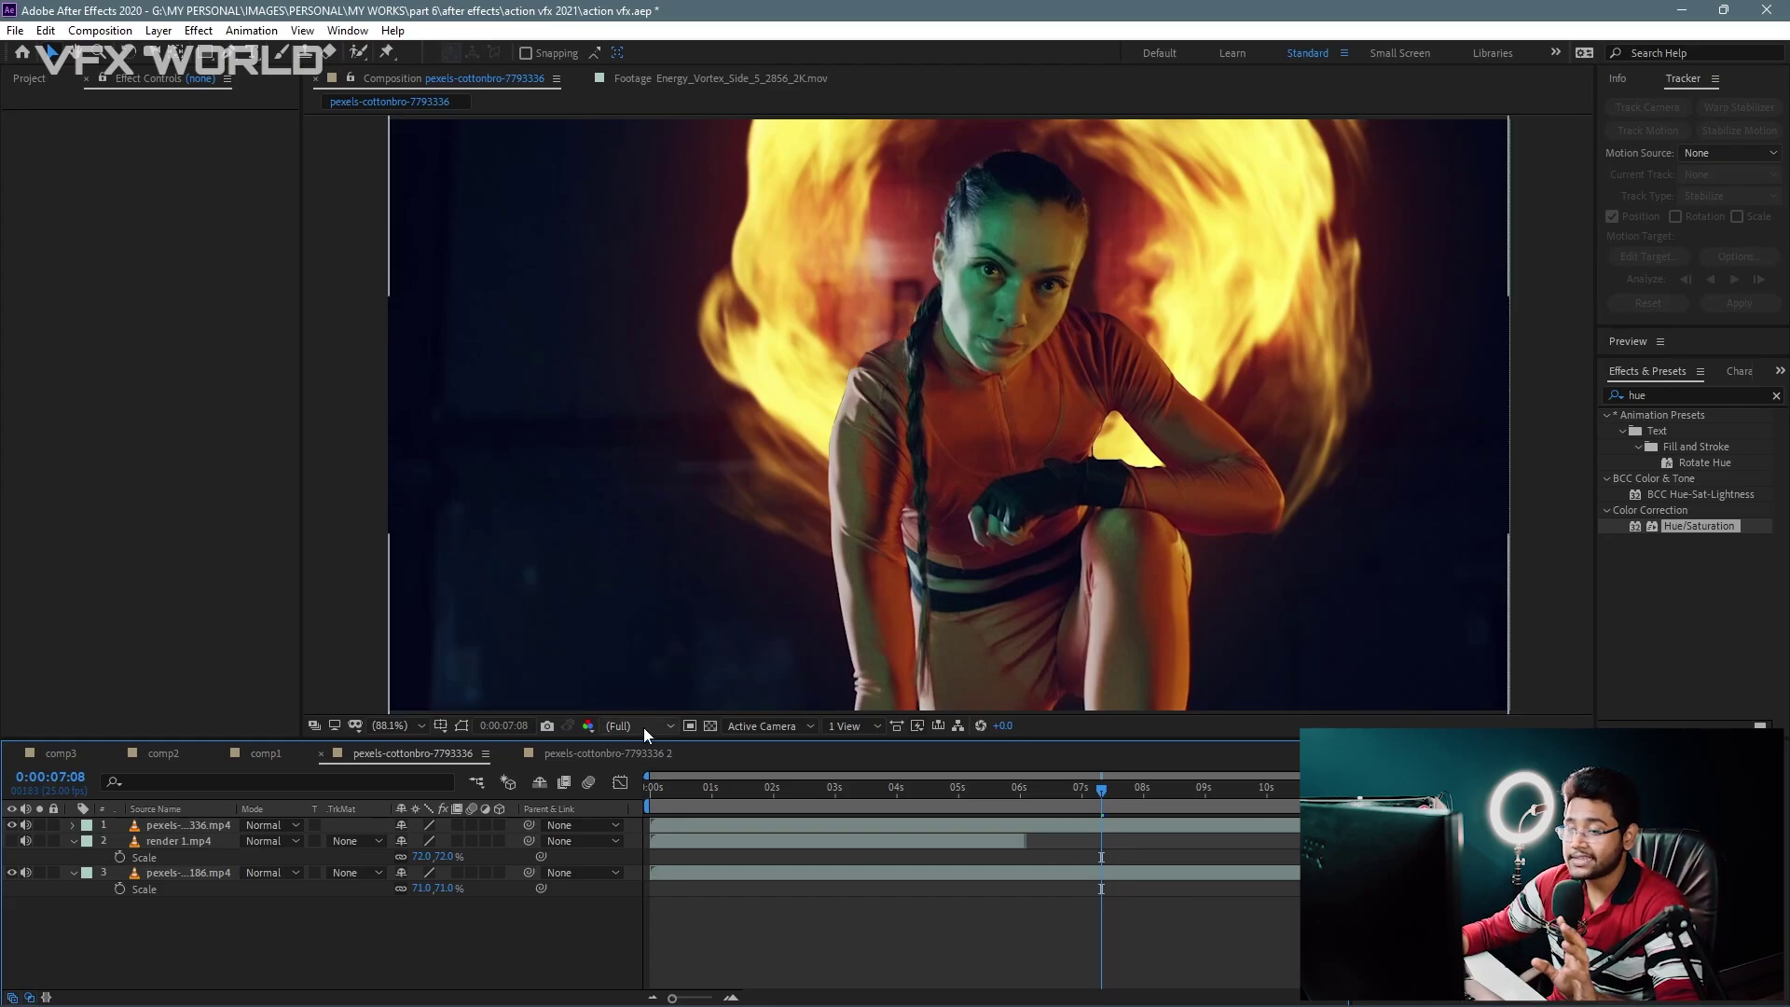
left_click(629, 753)
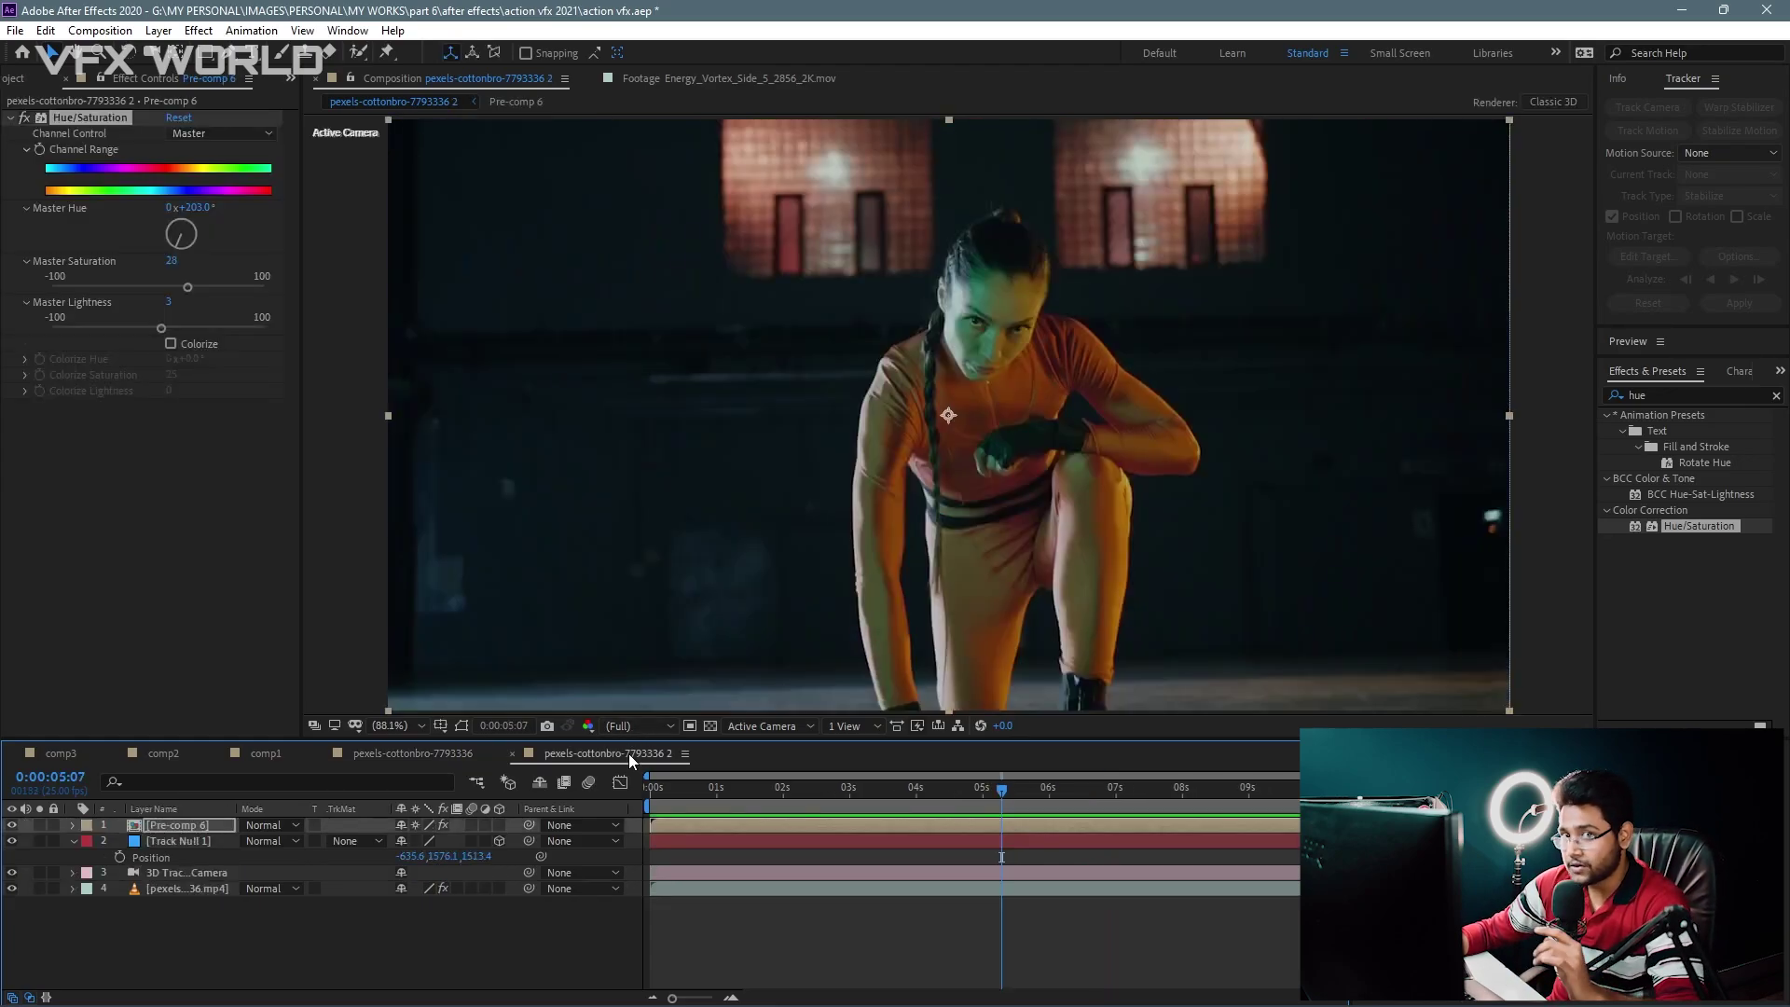
Step: With upper layers hidden, split the footage at 0:00:05:23 and delete the later piece's camera tracker
left_click(69, 842)
left_click(166, 876)
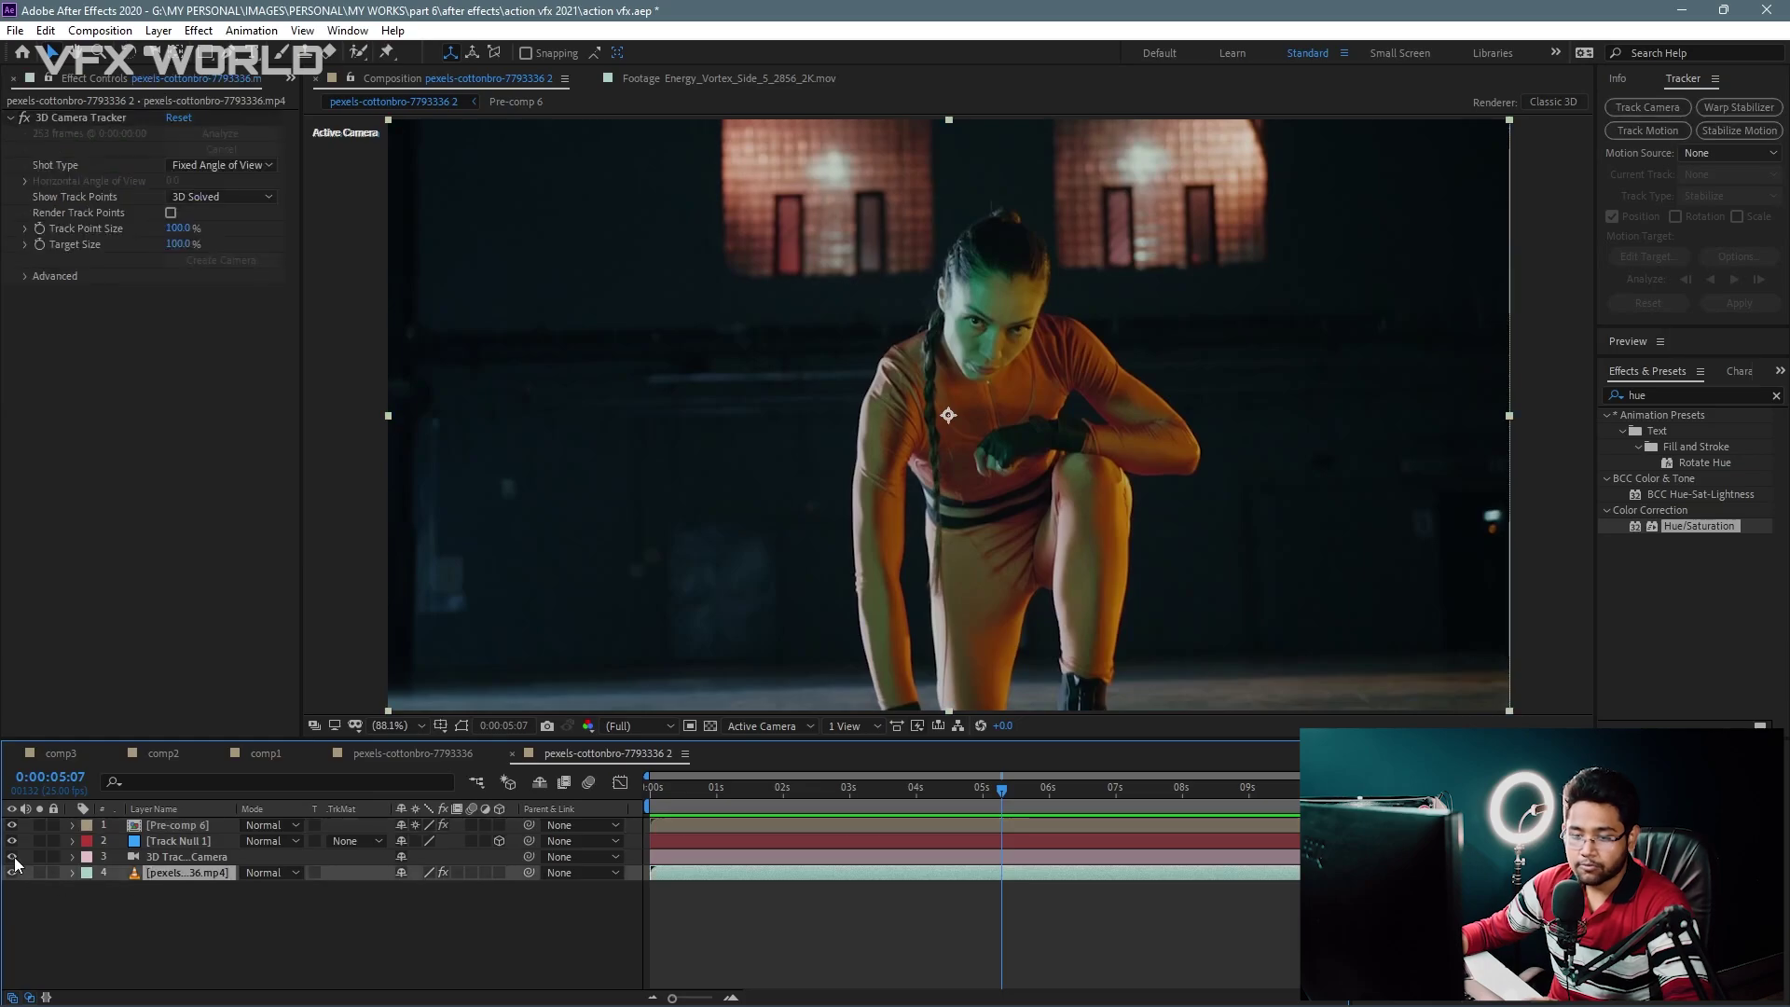
left_click(12, 856)
left_click_drag(12, 839, 11, 824)
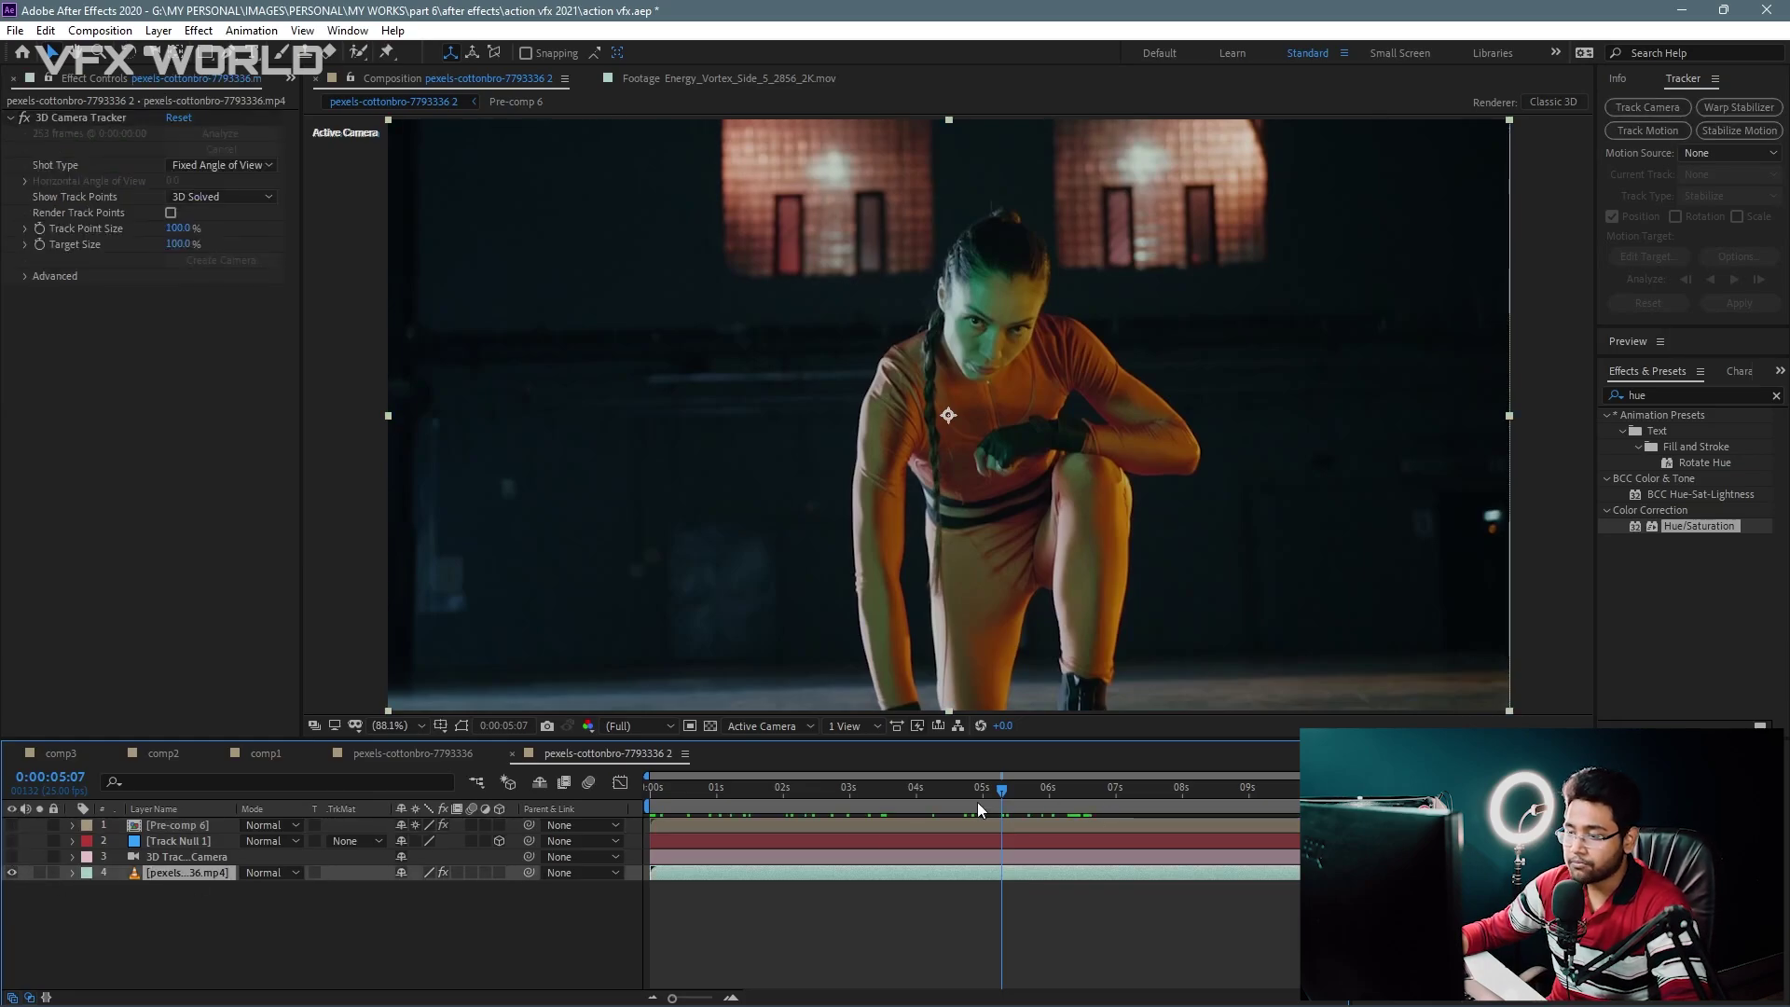
left_click_drag(979, 808, 1046, 804)
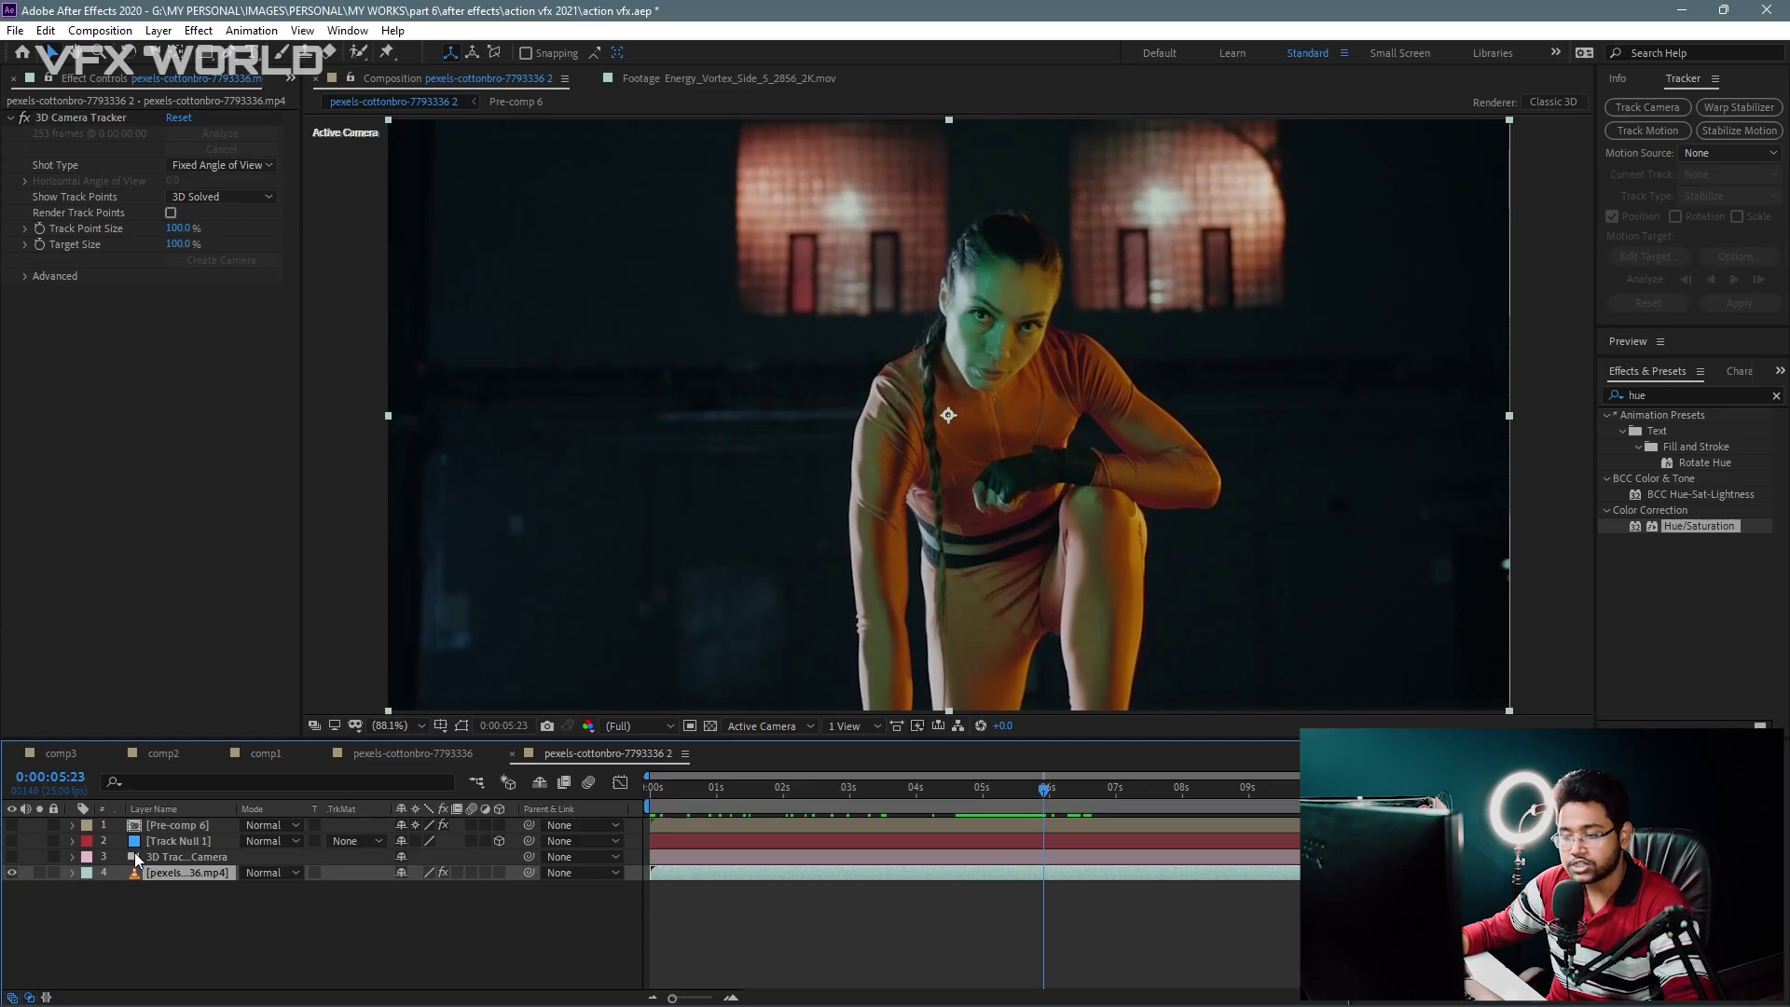
key("ctrl+shift+d")
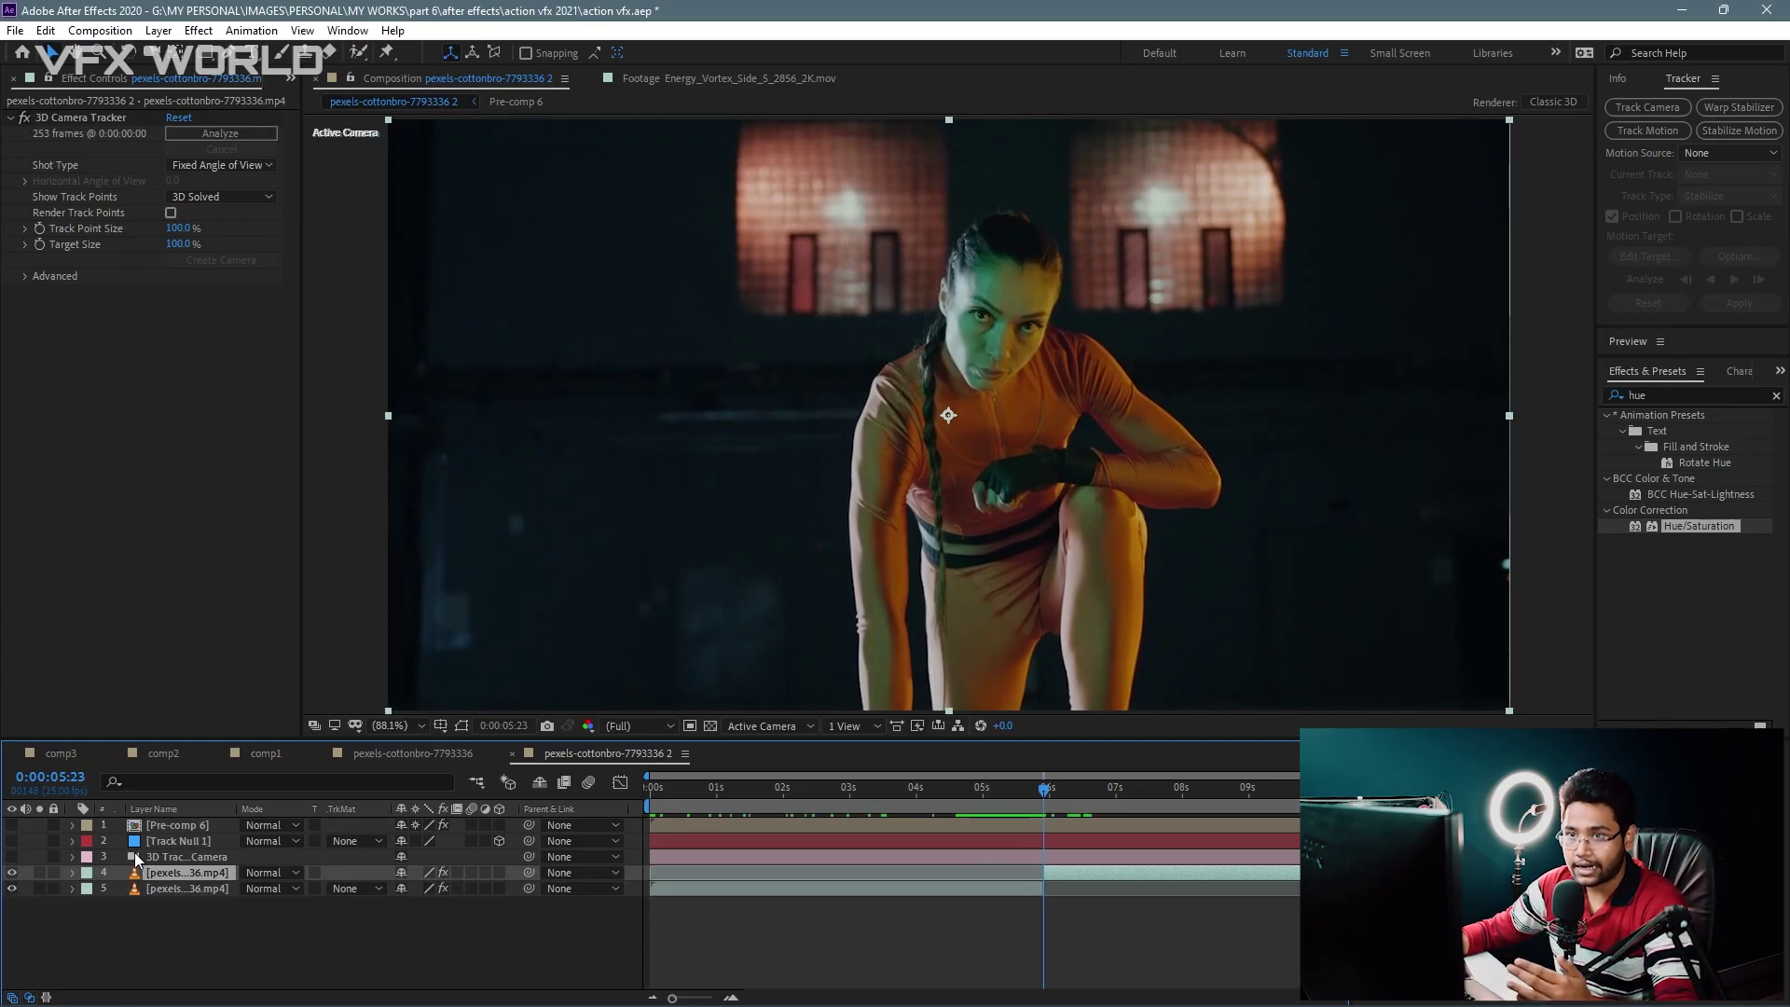
left_click(103, 129)
key("Delete")
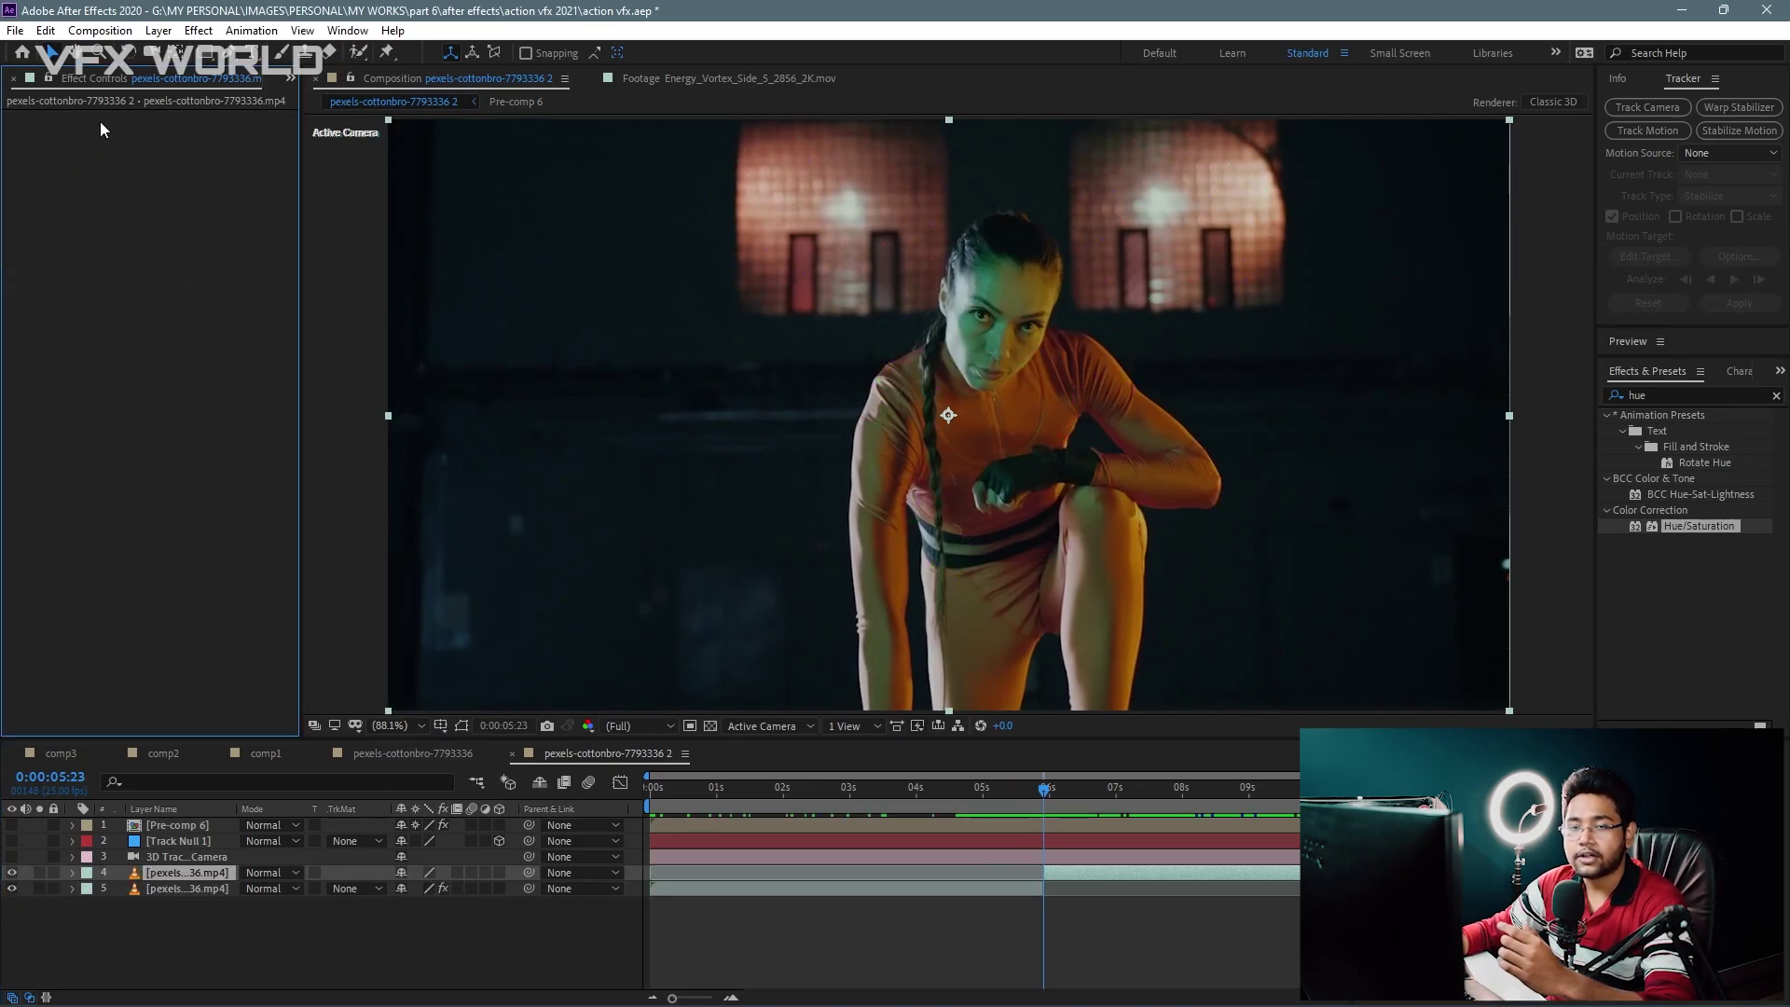
Step: Unhide the smoke pre-comp and tracker camera, scrubbing through the shot to check the smoke
left_click_drag(927, 809, 767, 811)
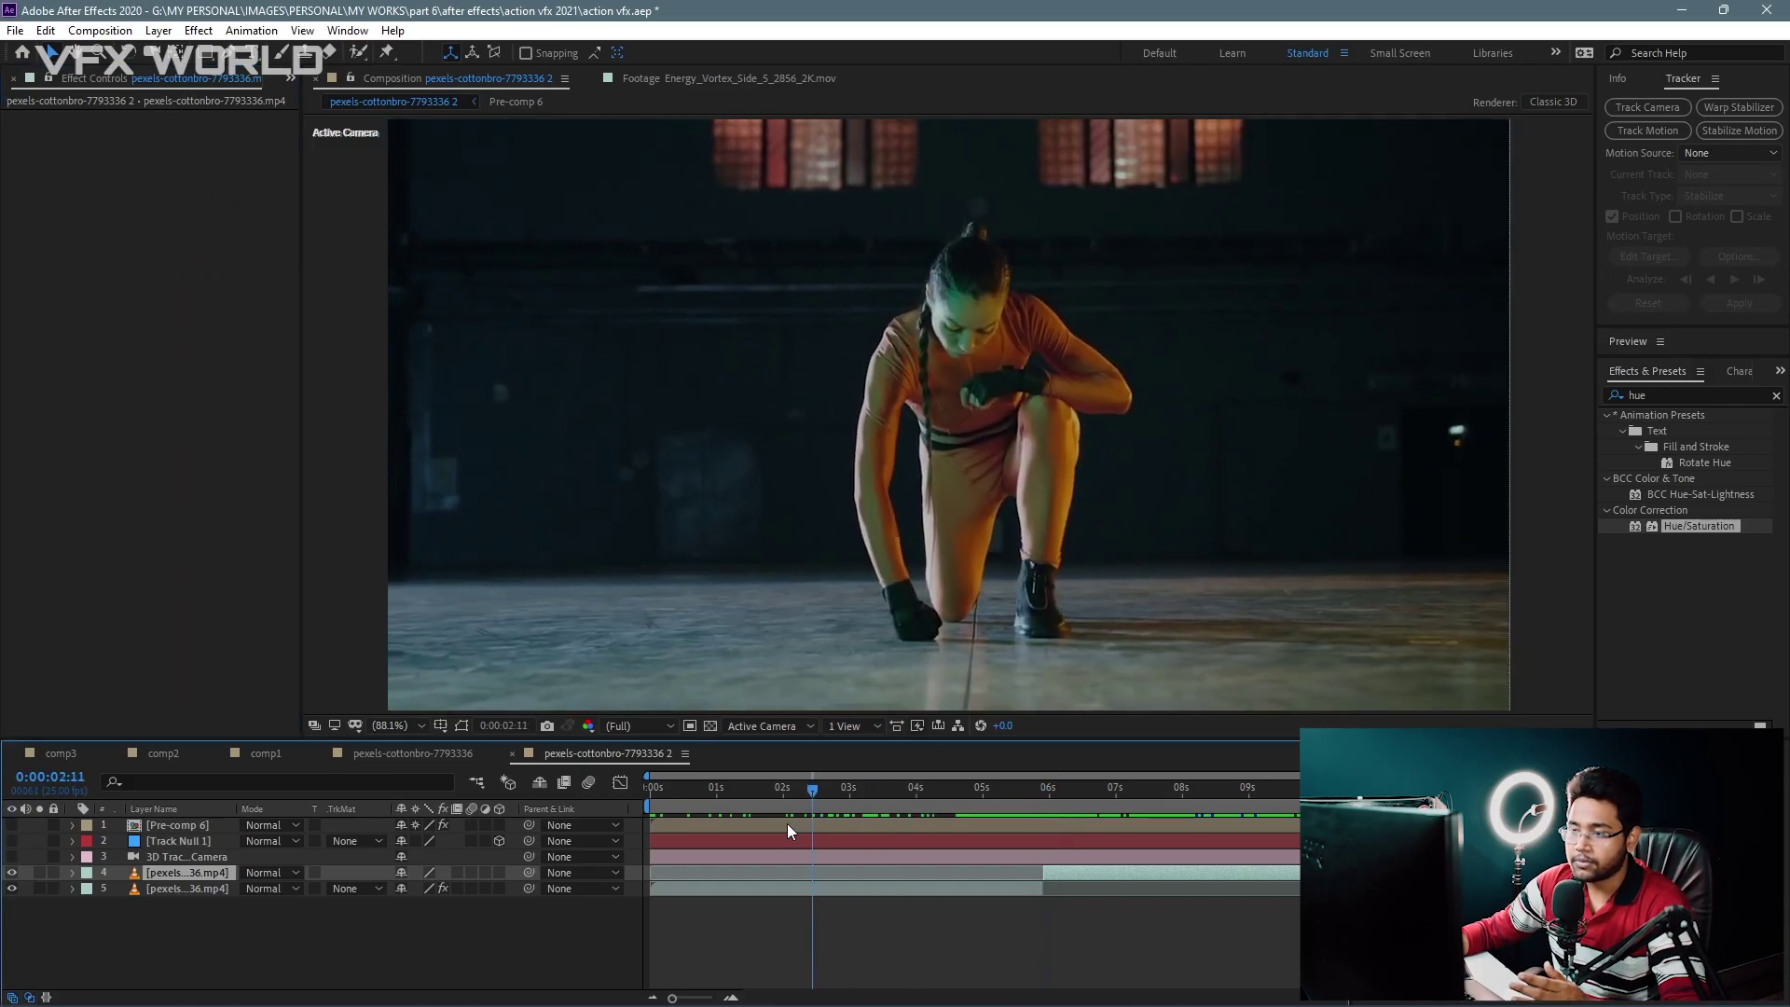
left_click(11, 825)
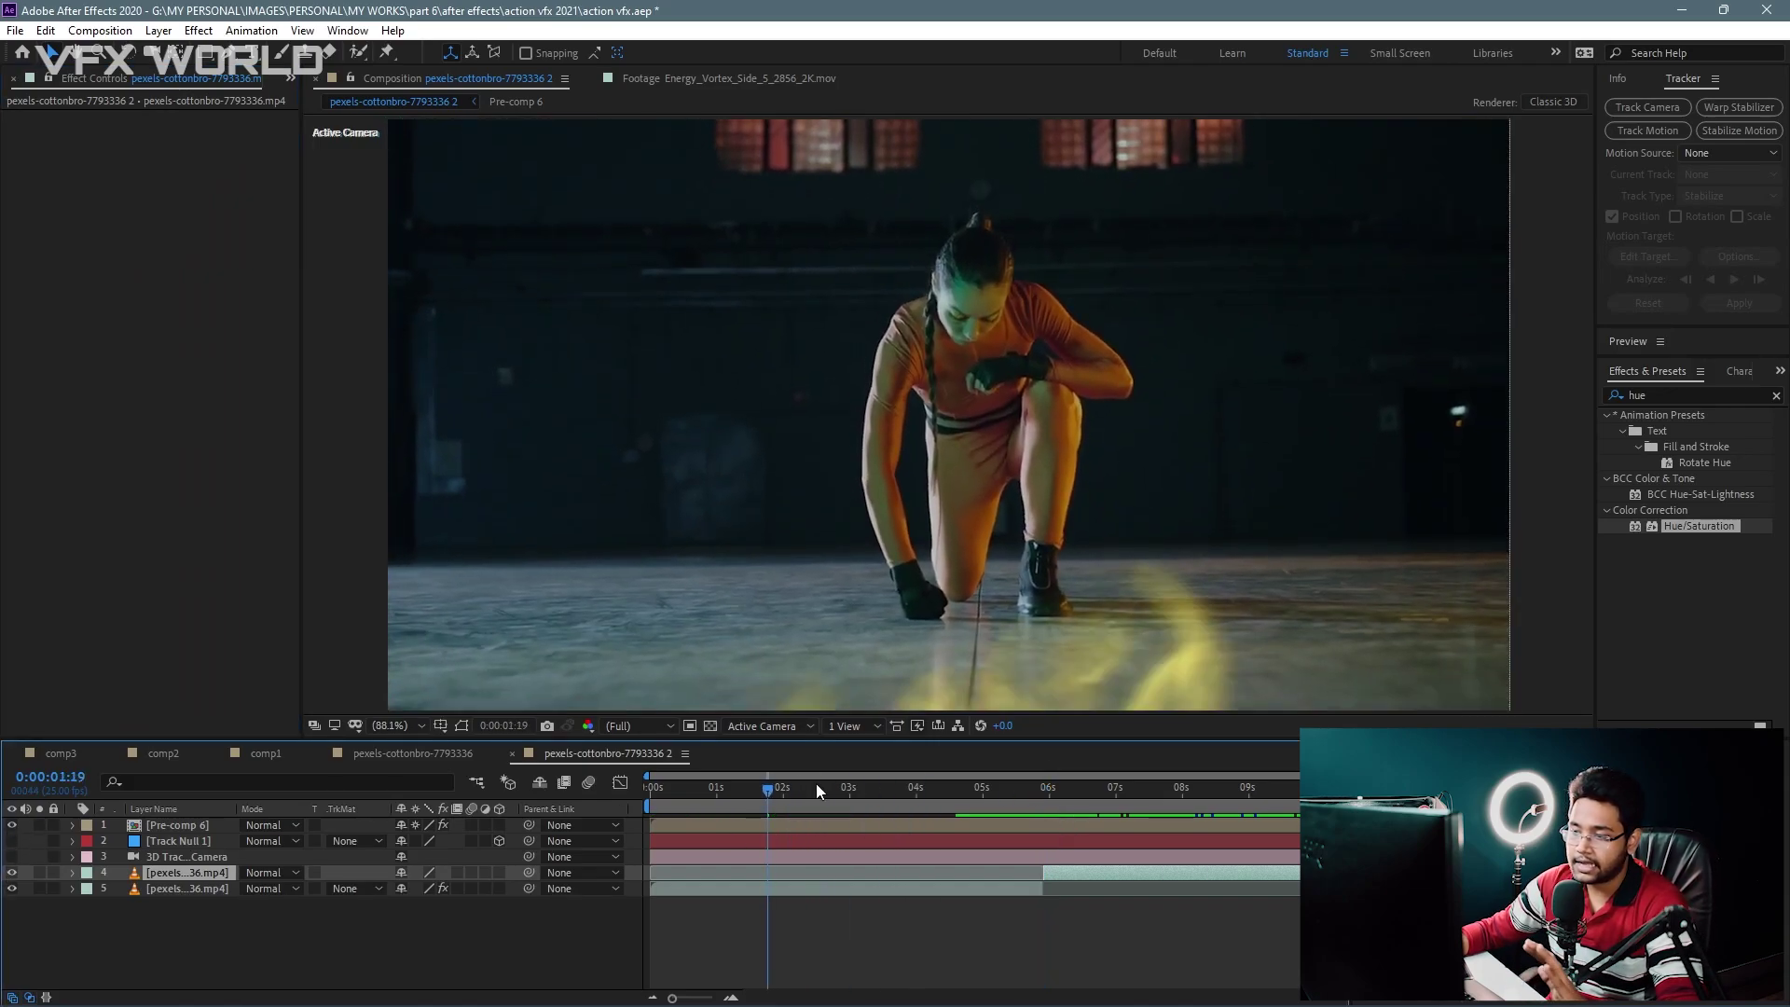
mouse_move(815, 787)
left_mouse_down()
mouse_move(824, 828)
mouse_move(1077, 799)
left_mouse_up()
left_click(11, 856)
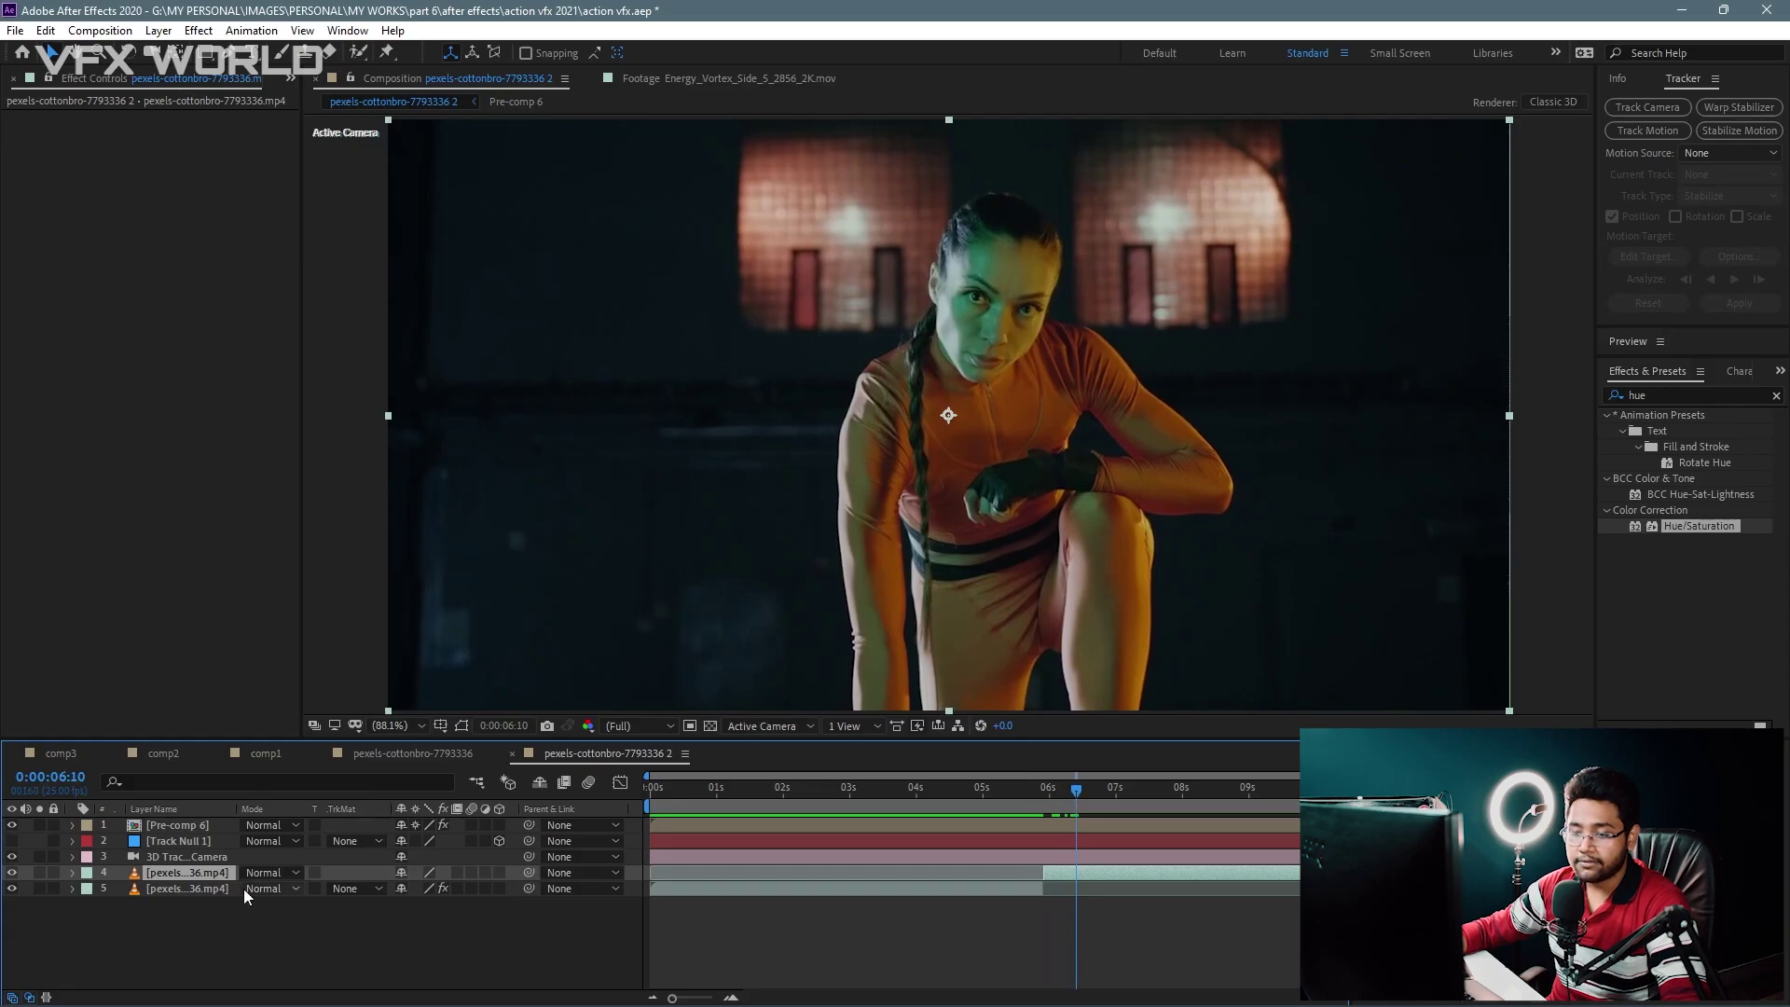
Step: Move the later footage piece to the top, rename it FG, and go to 0:00:06:05
left_click(221, 809)
left_click_drag(221, 817, 221, 820)
right_click(221, 825)
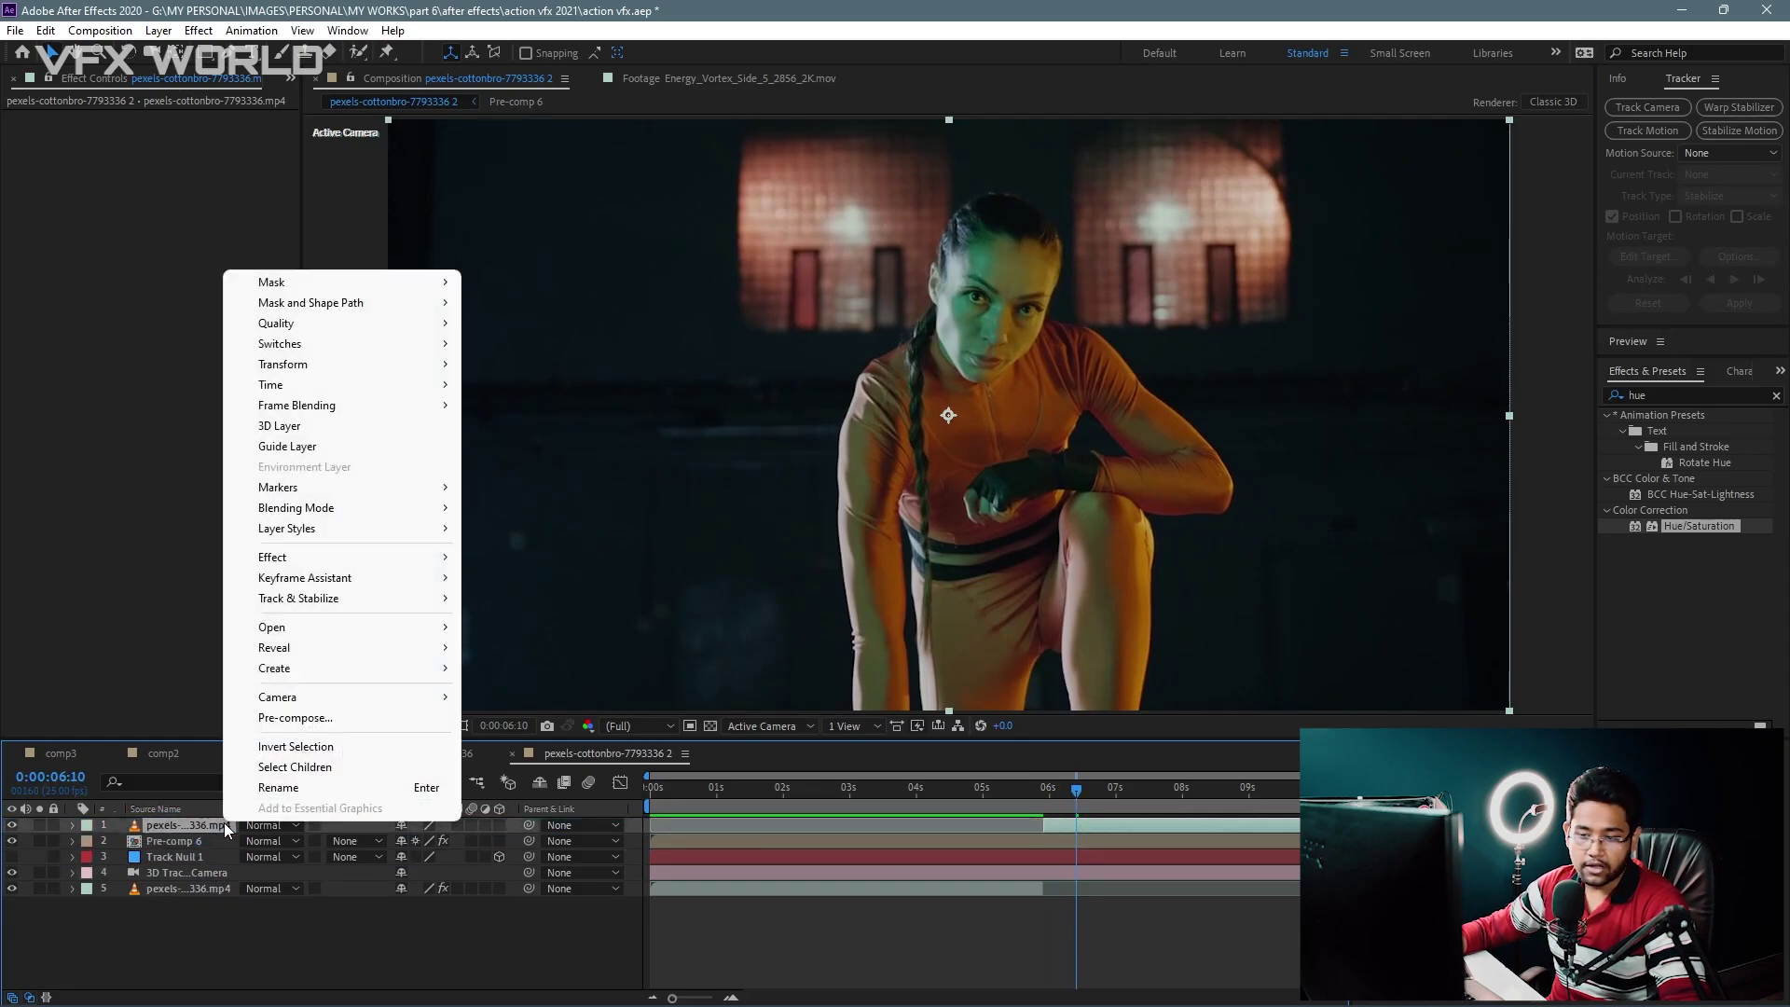
left_click(279, 788)
type("FG")
key("Return")
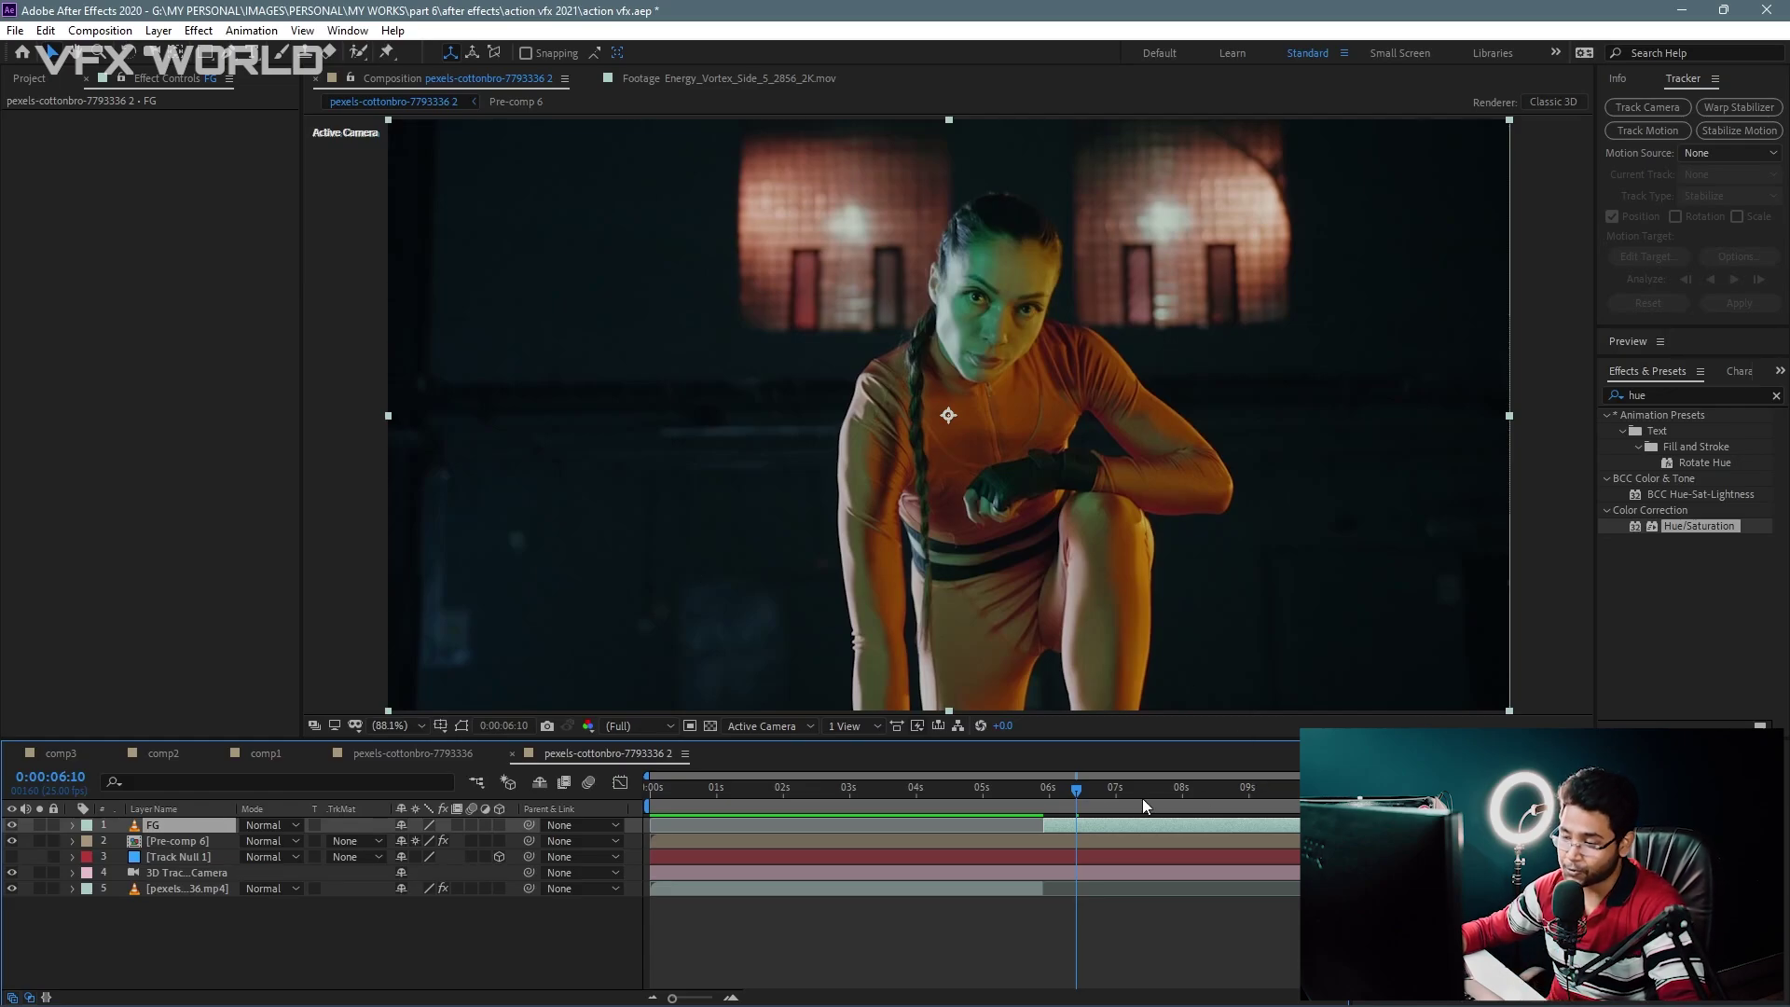
left_click(1063, 792)
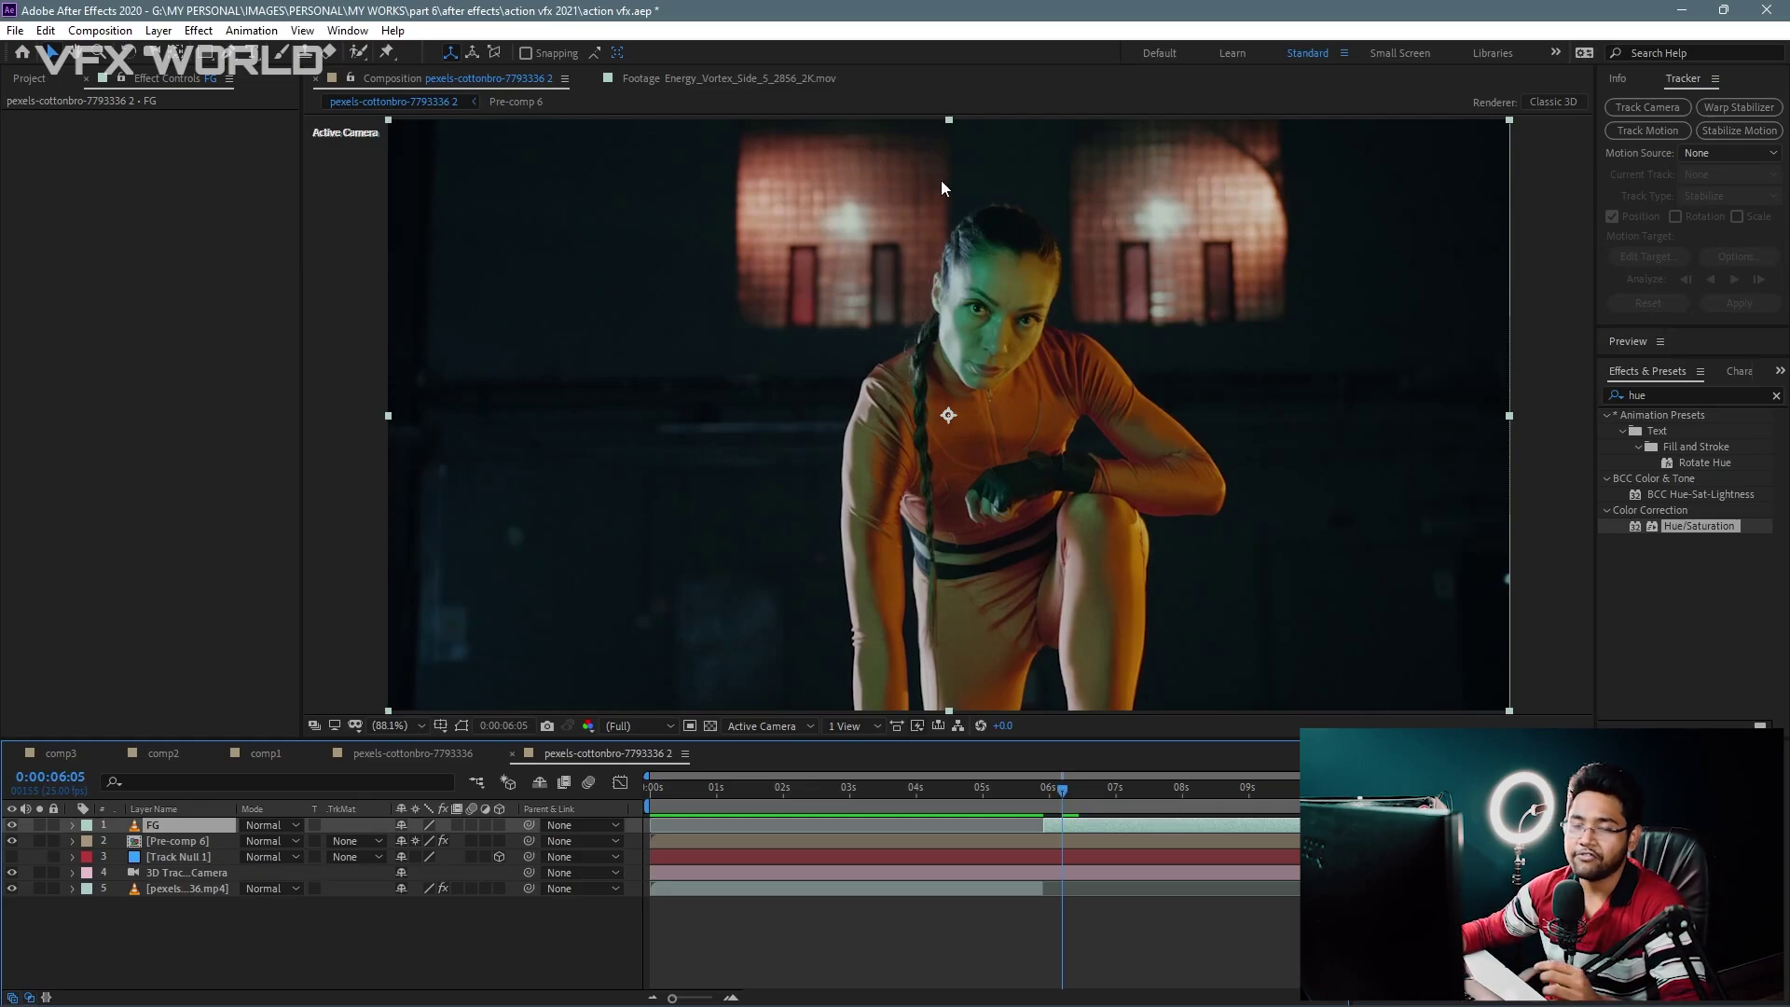
left_click(356, 59)
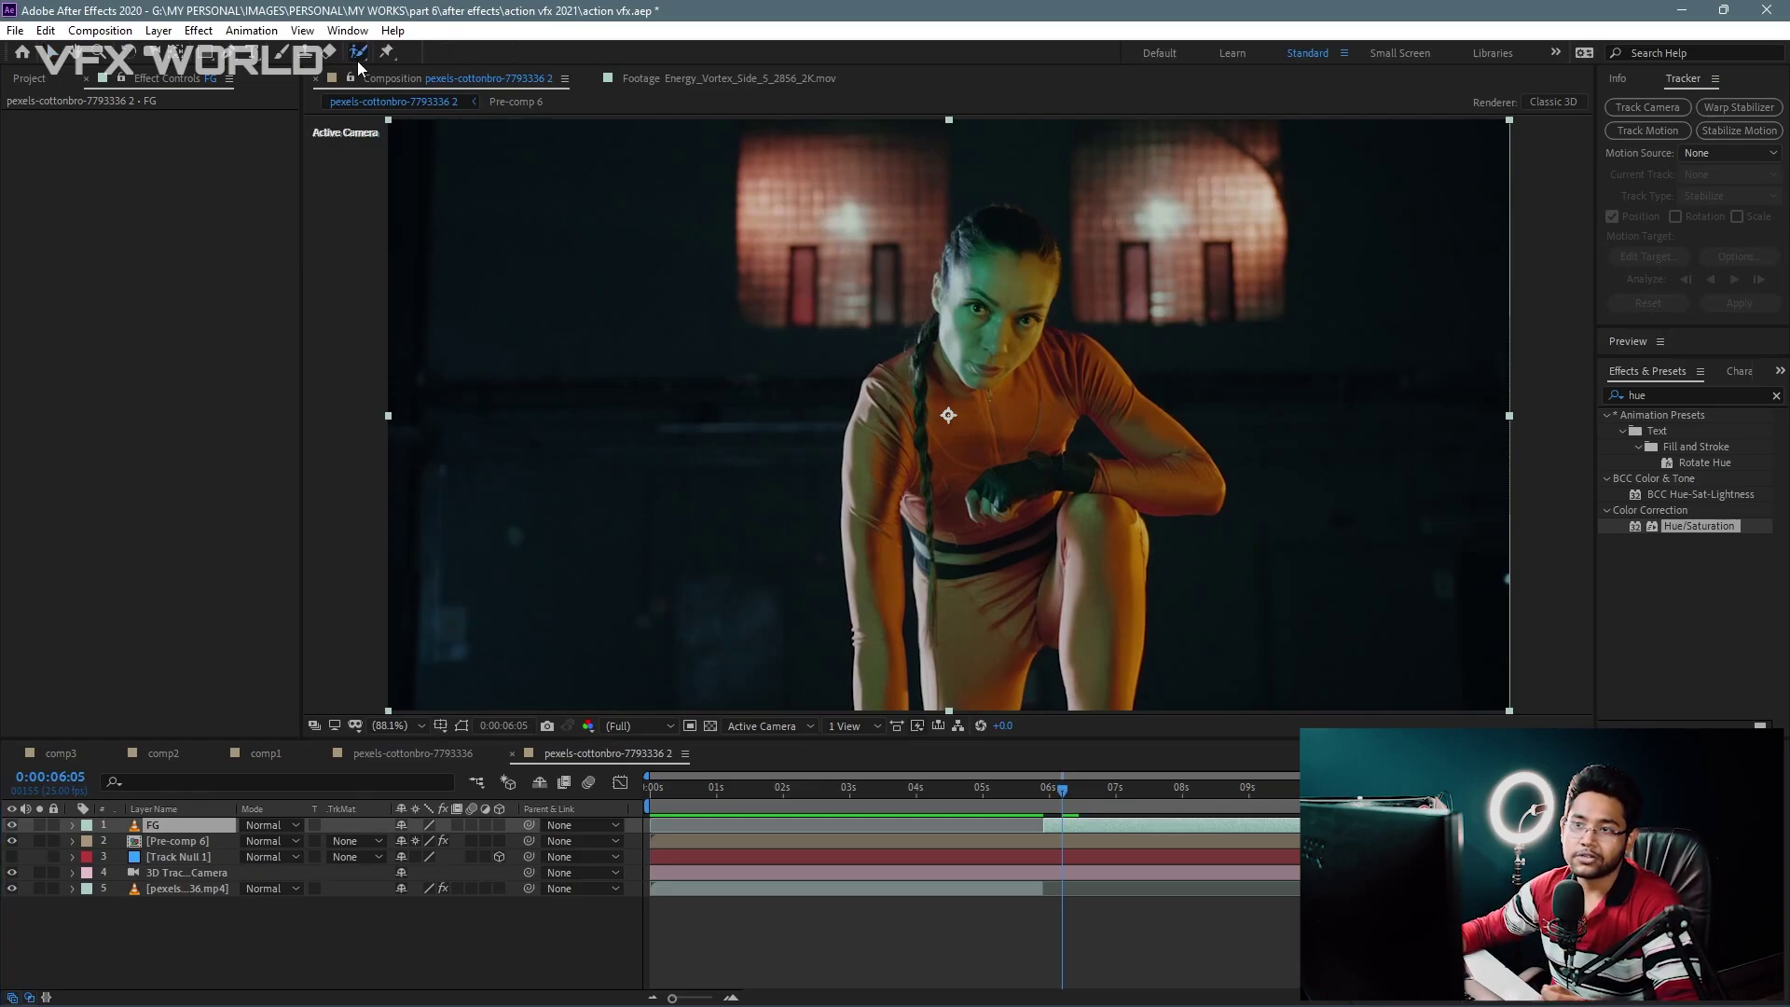
Step: Open FG in the Layer viewer and paint a Roto Brush selection around the woman and her arm
double_click(161, 826)
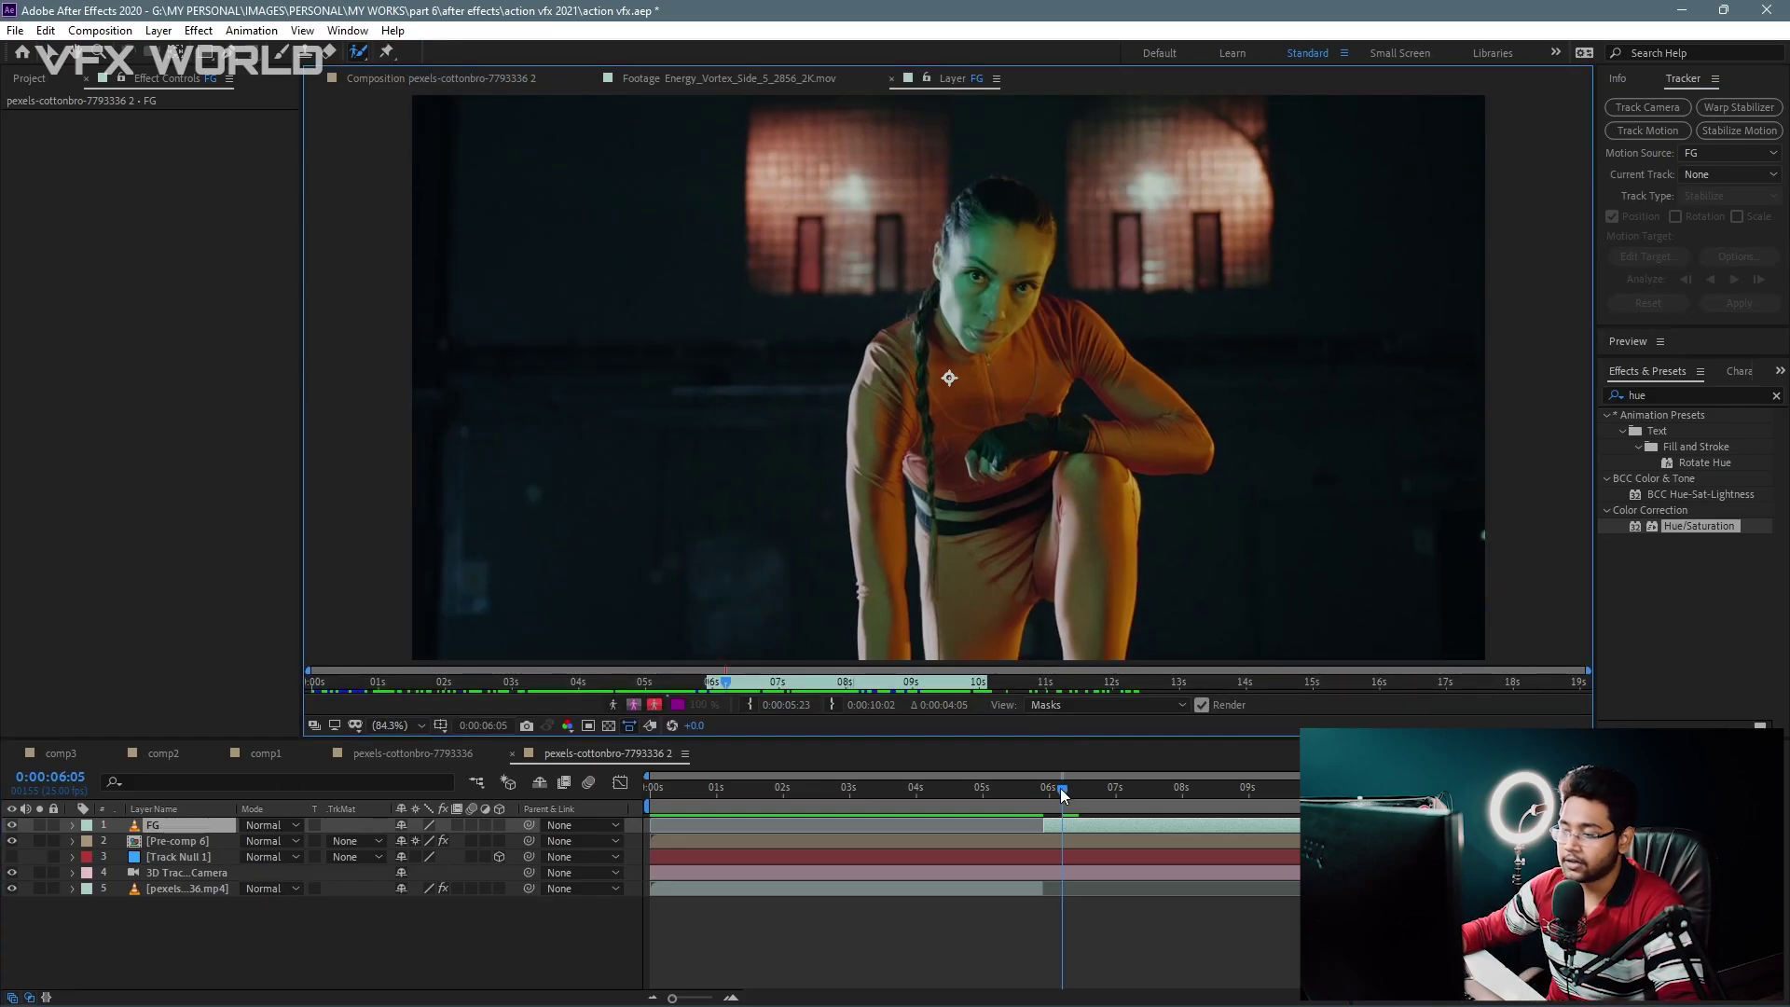
key("i")
mouse_move(995, 233)
left_mouse_down()
mouse_move(990, 522)
mouse_move(1084, 593)
left_mouse_up()
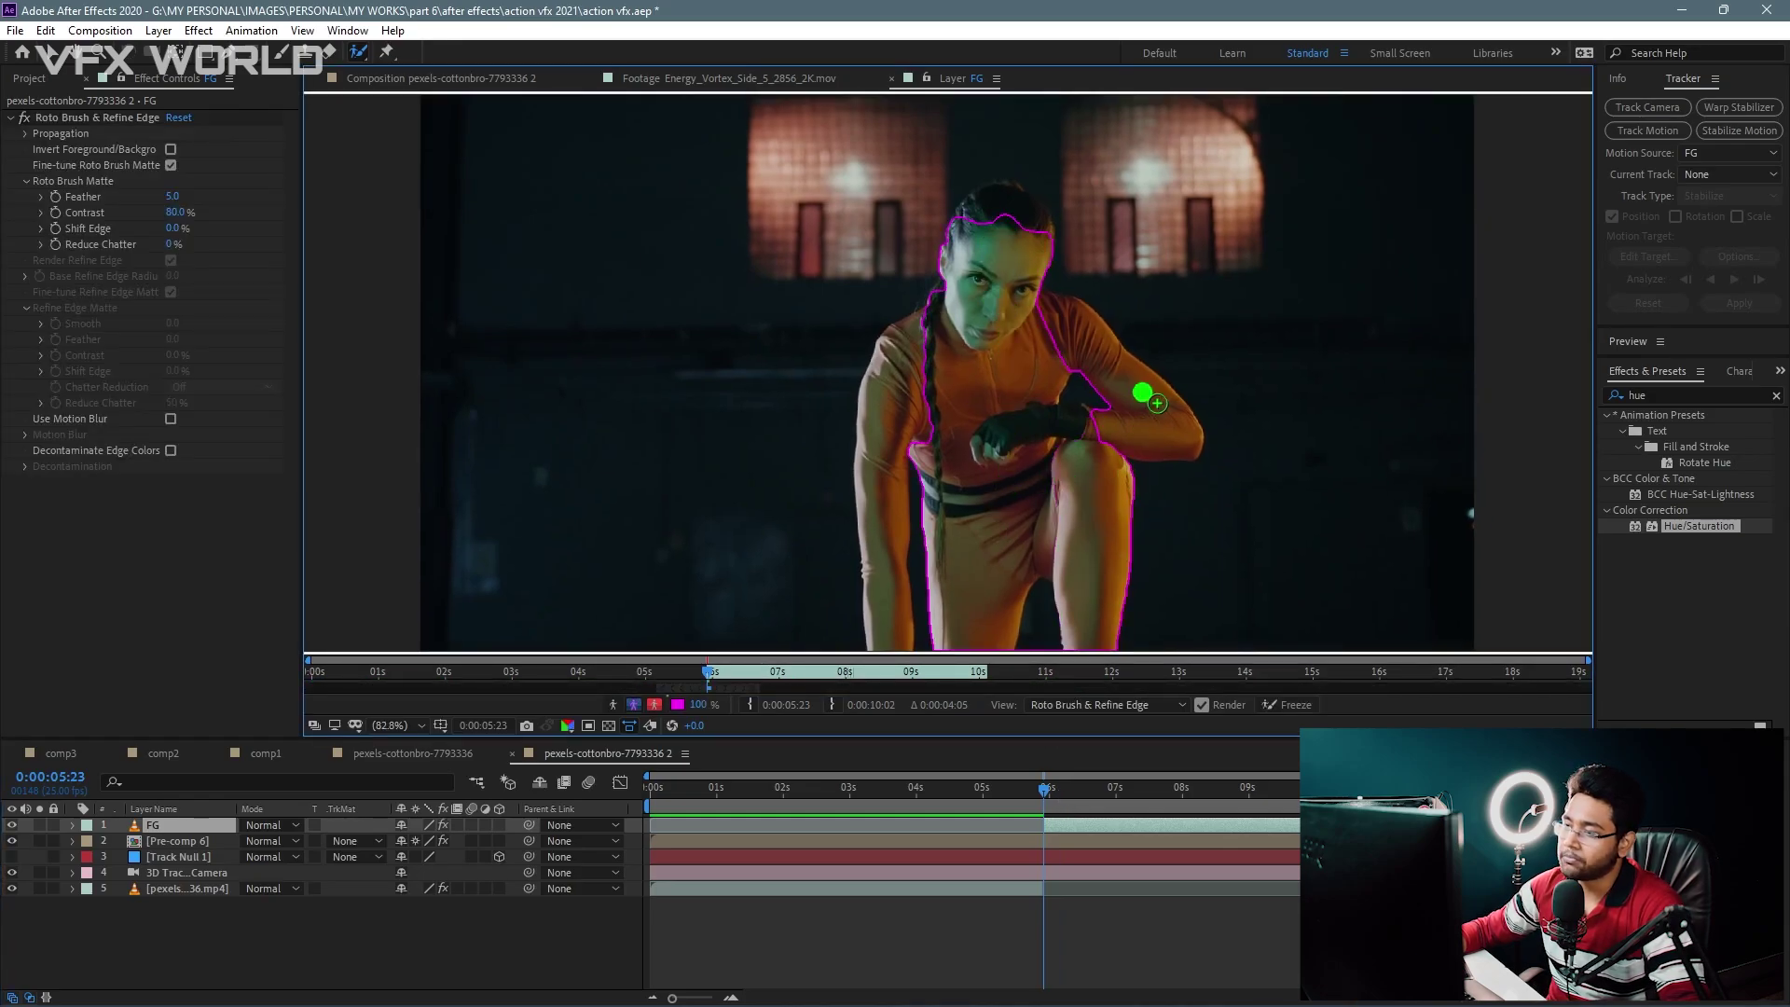
left_click_drag(906, 364, 872, 574)
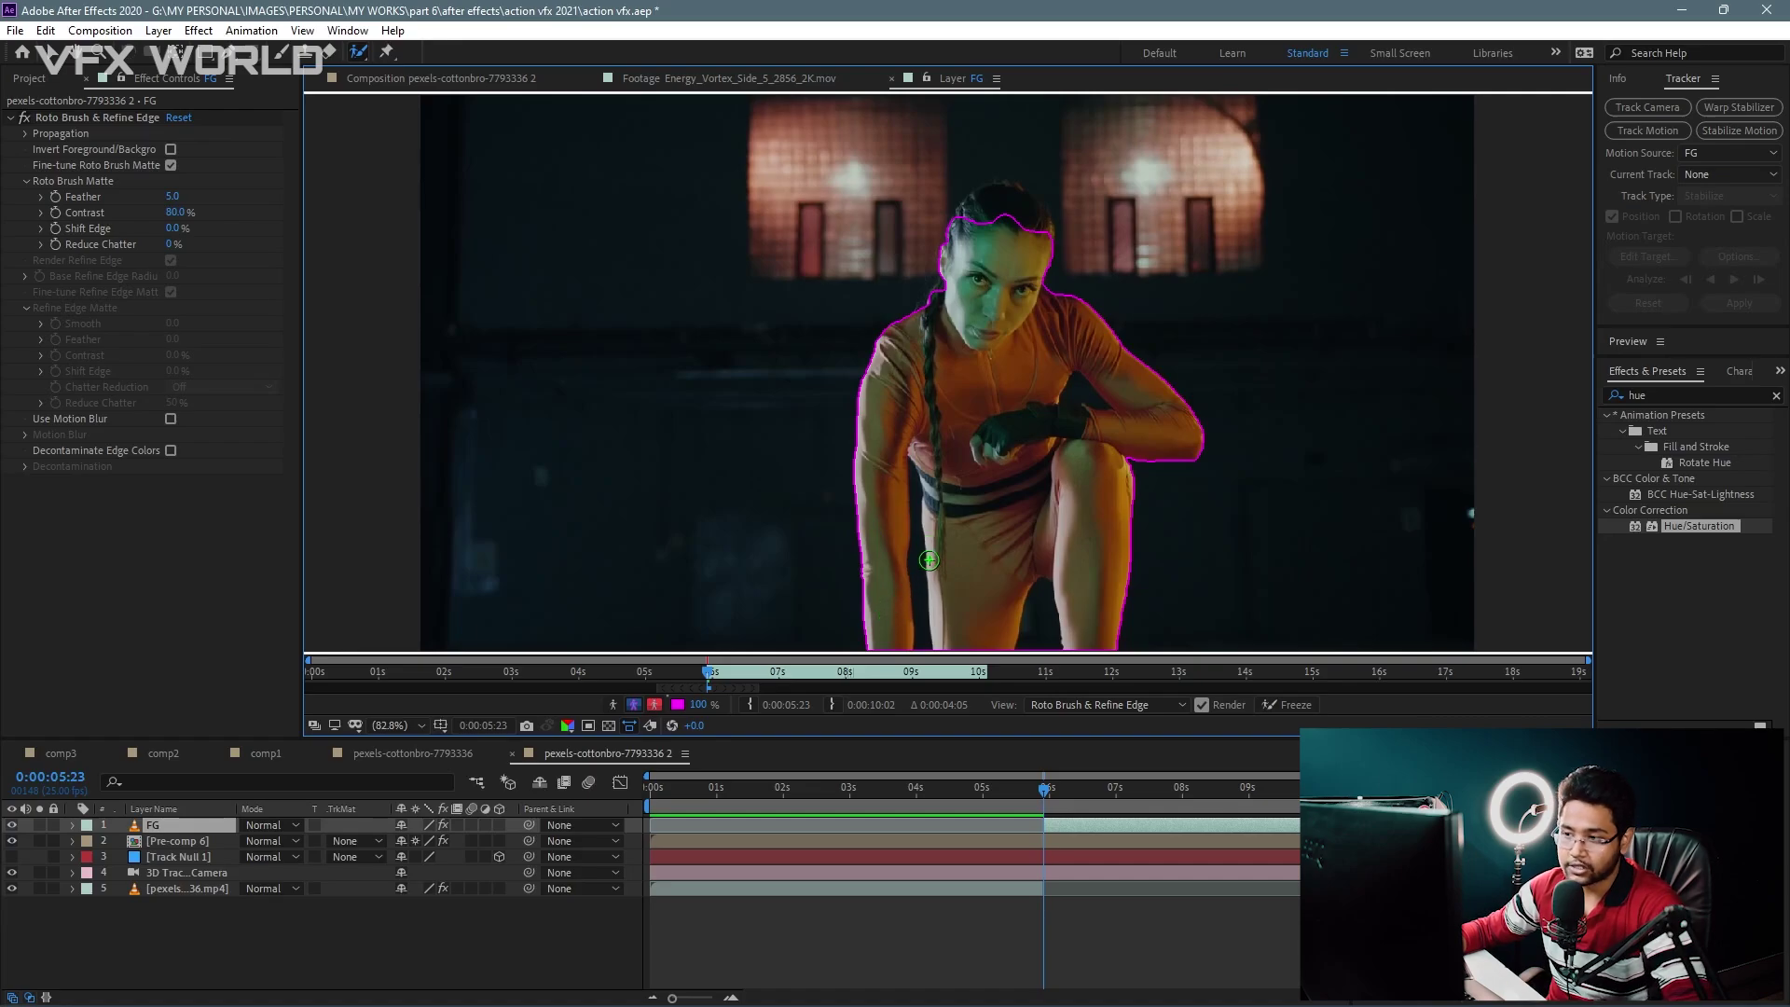
left_click_drag(928, 559, 868, 589)
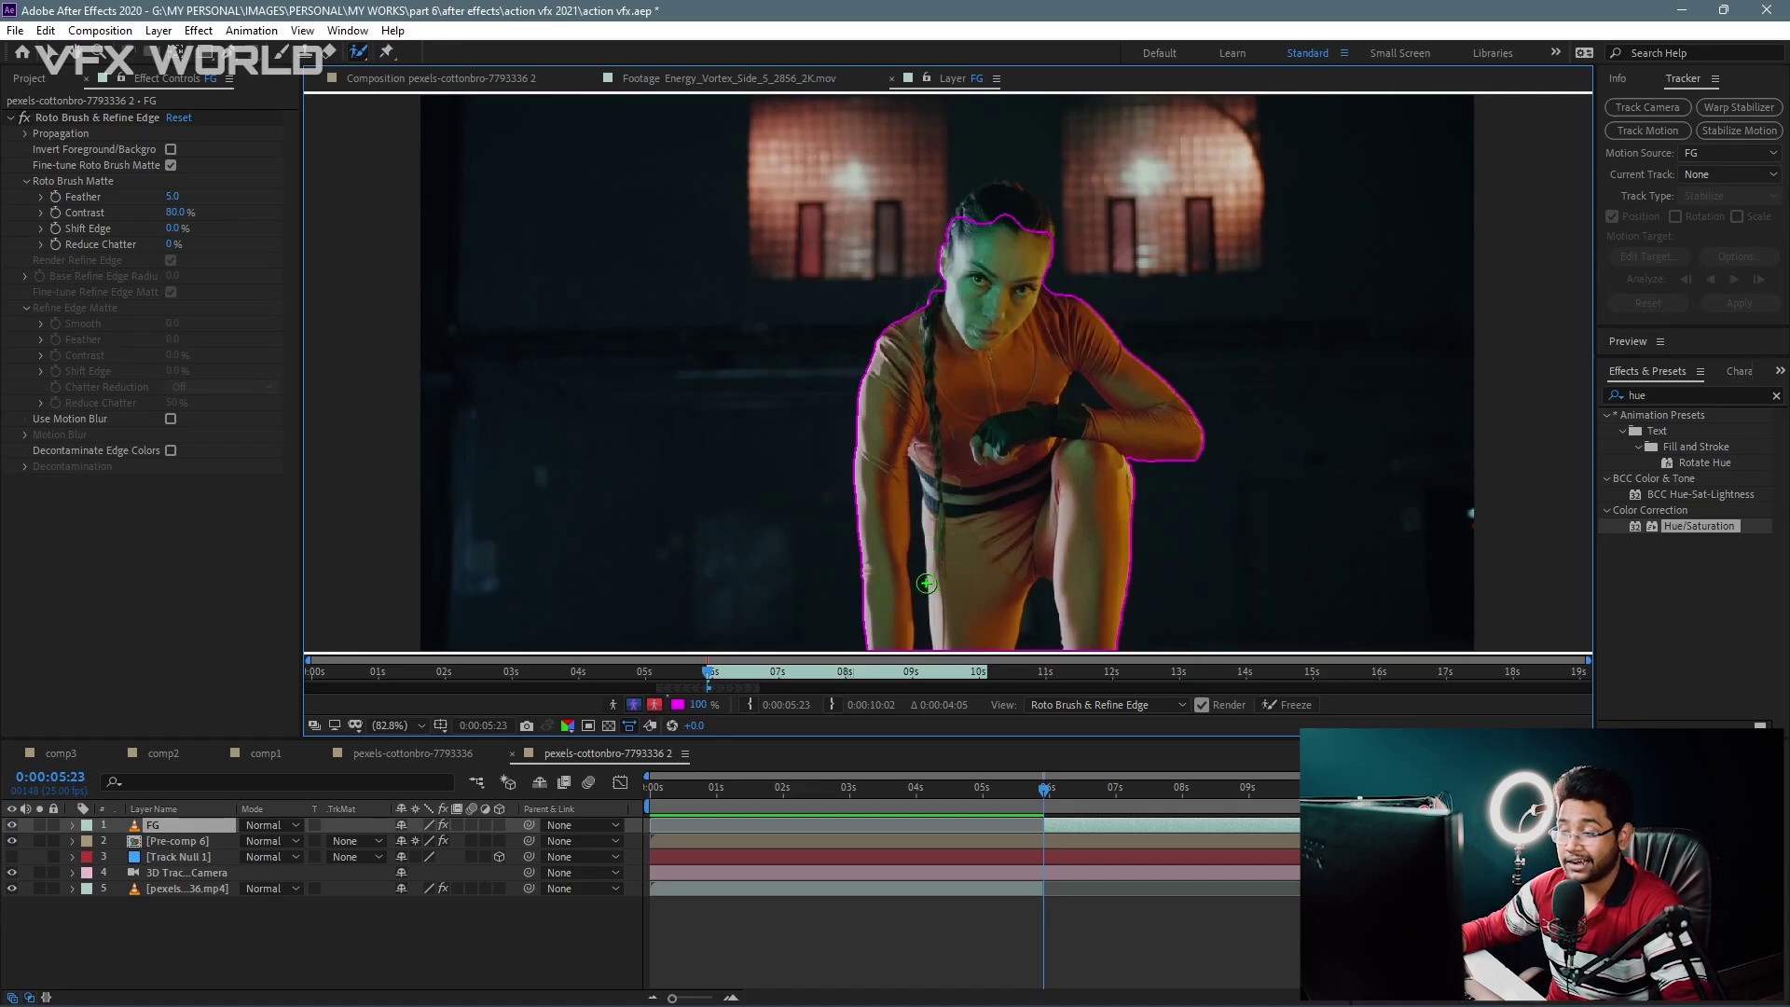
left_click(916, 565, "alt")
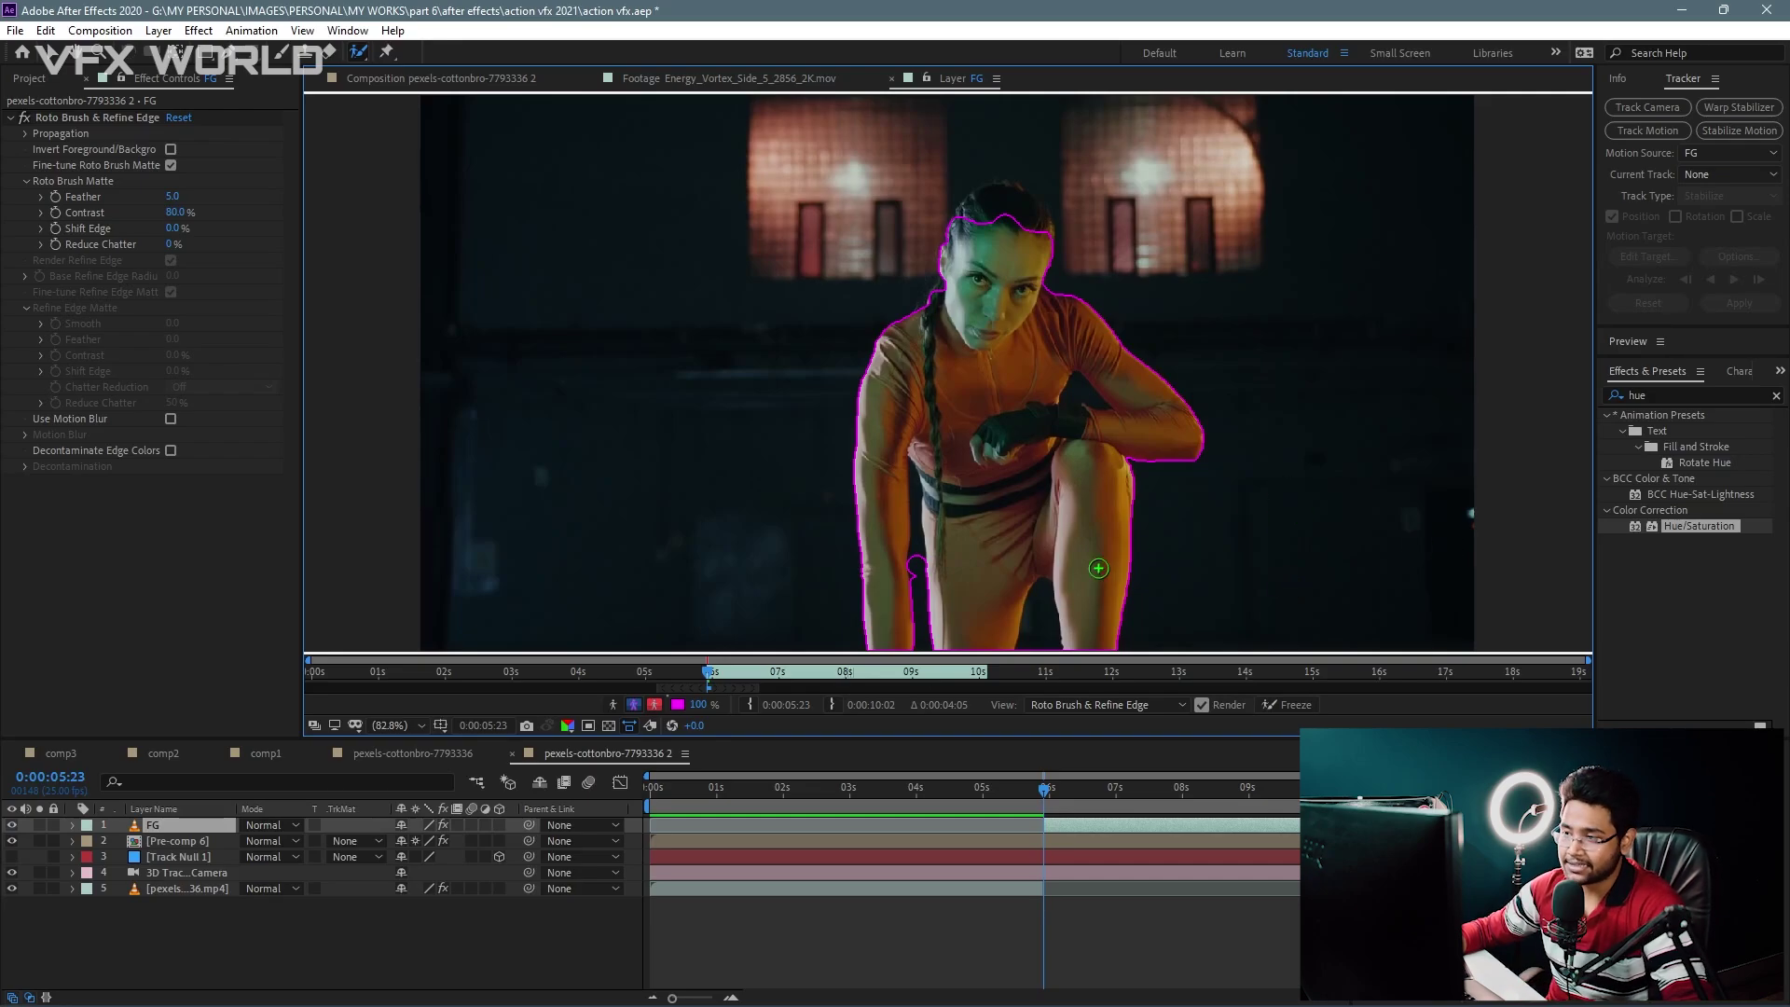
Step: Propagate the roto matte forward, adding her hair, and move to 0:00:07:14
left_click(1062, 786)
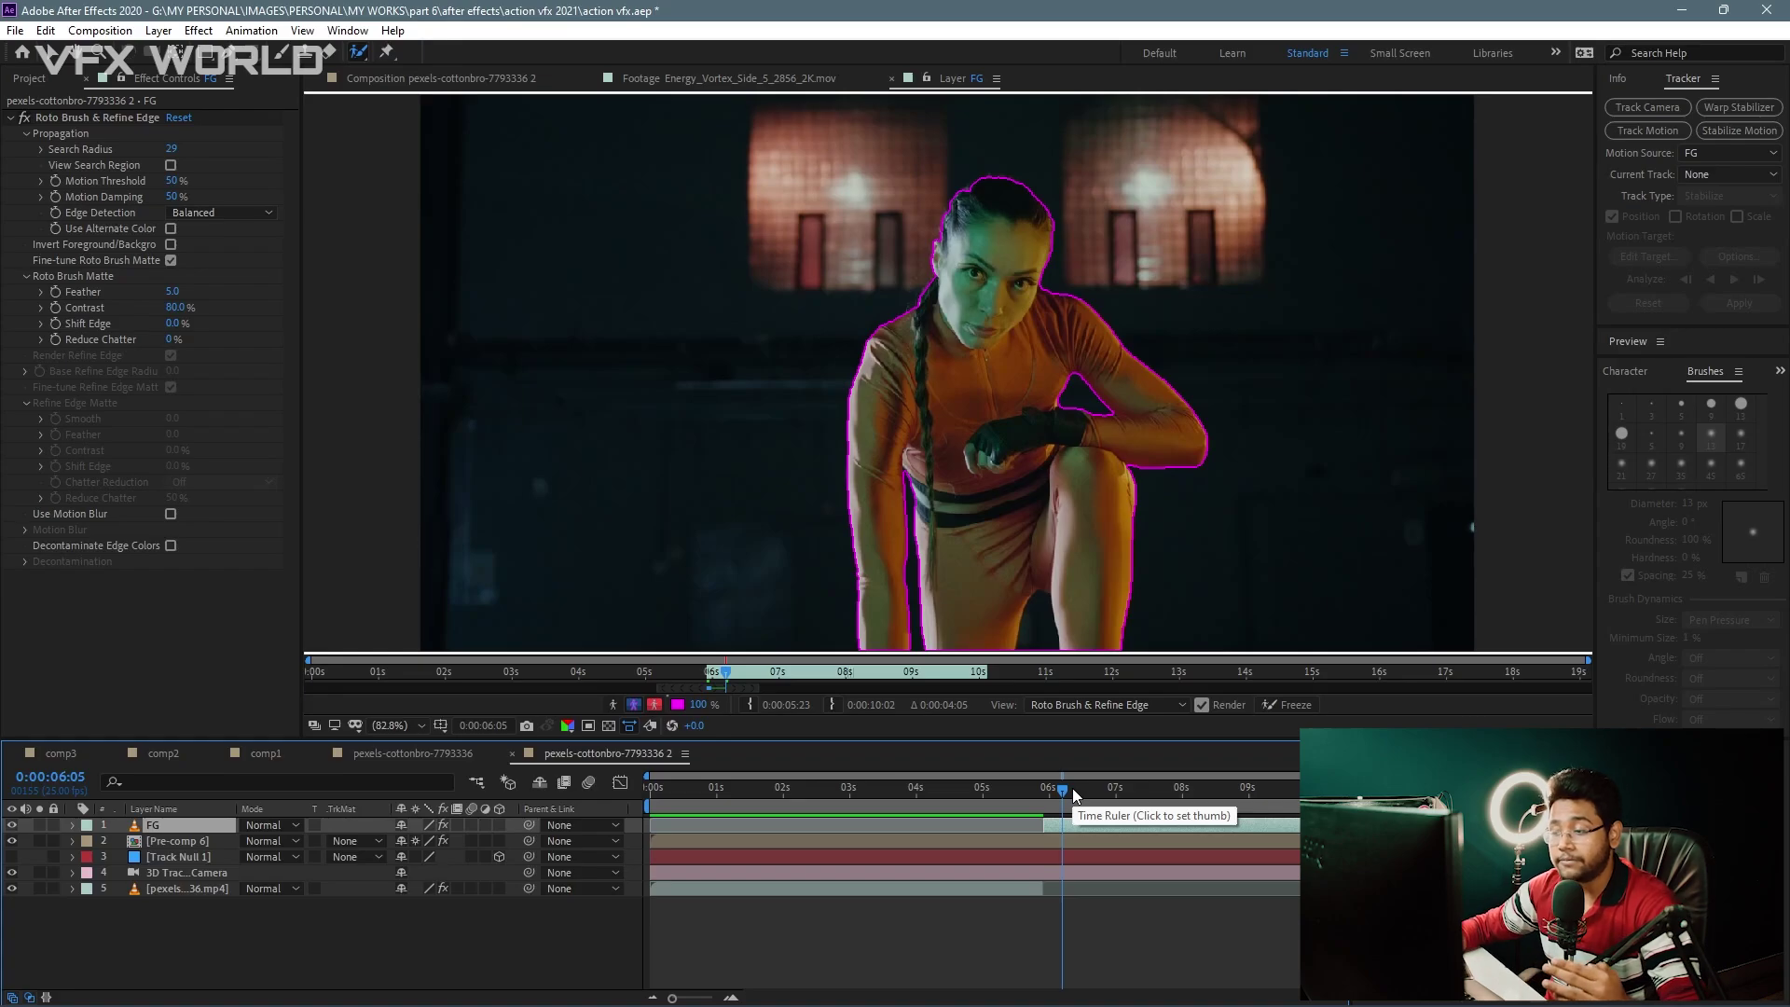
left_click(1073, 788)
left_click(1105, 789)
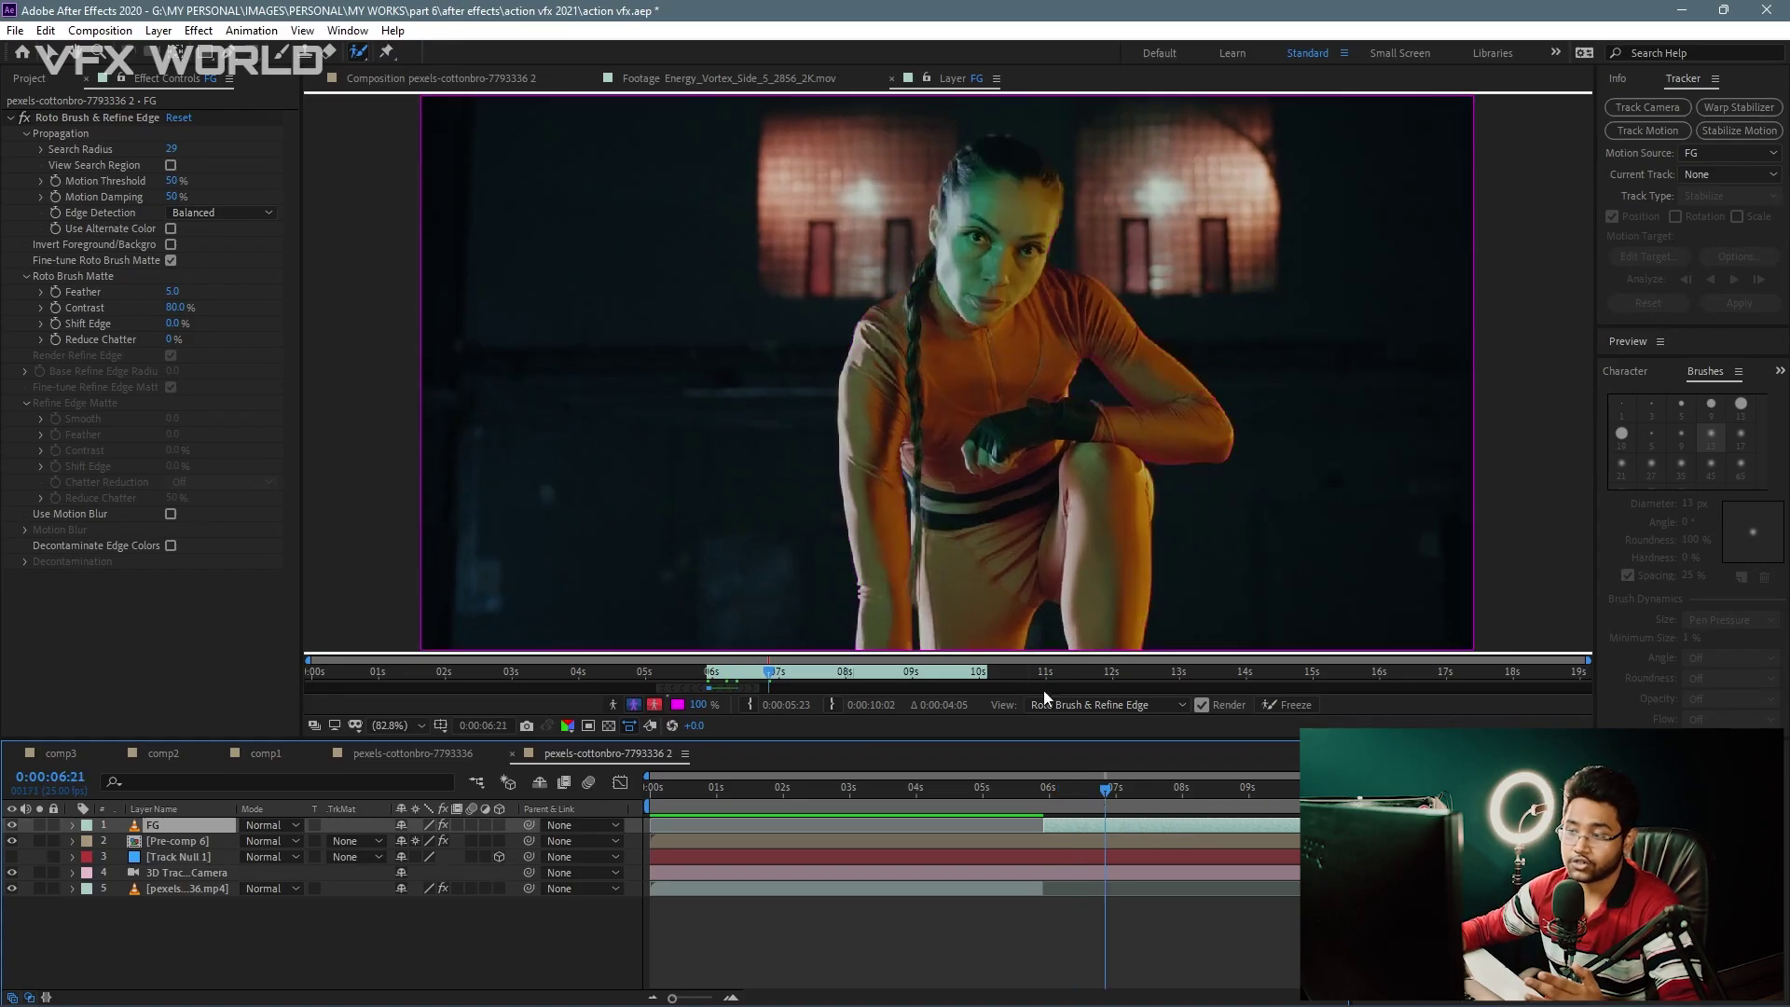
left_click(1094, 788)
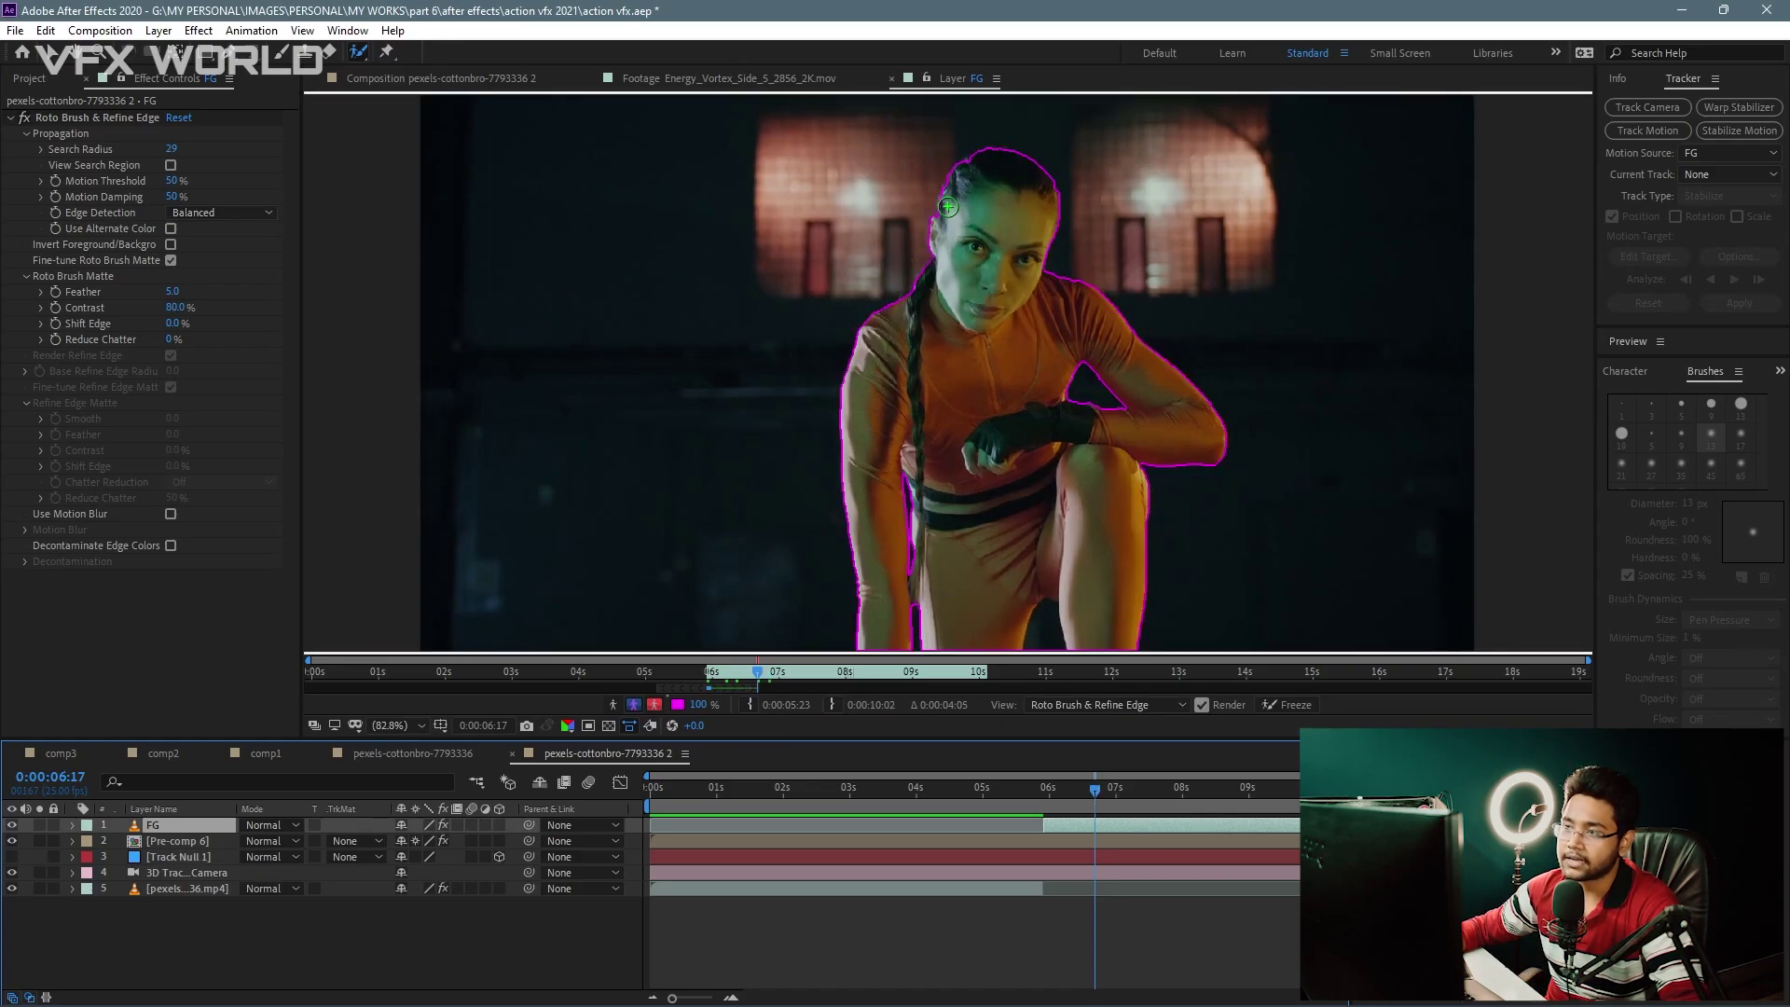
left_click(947, 205)
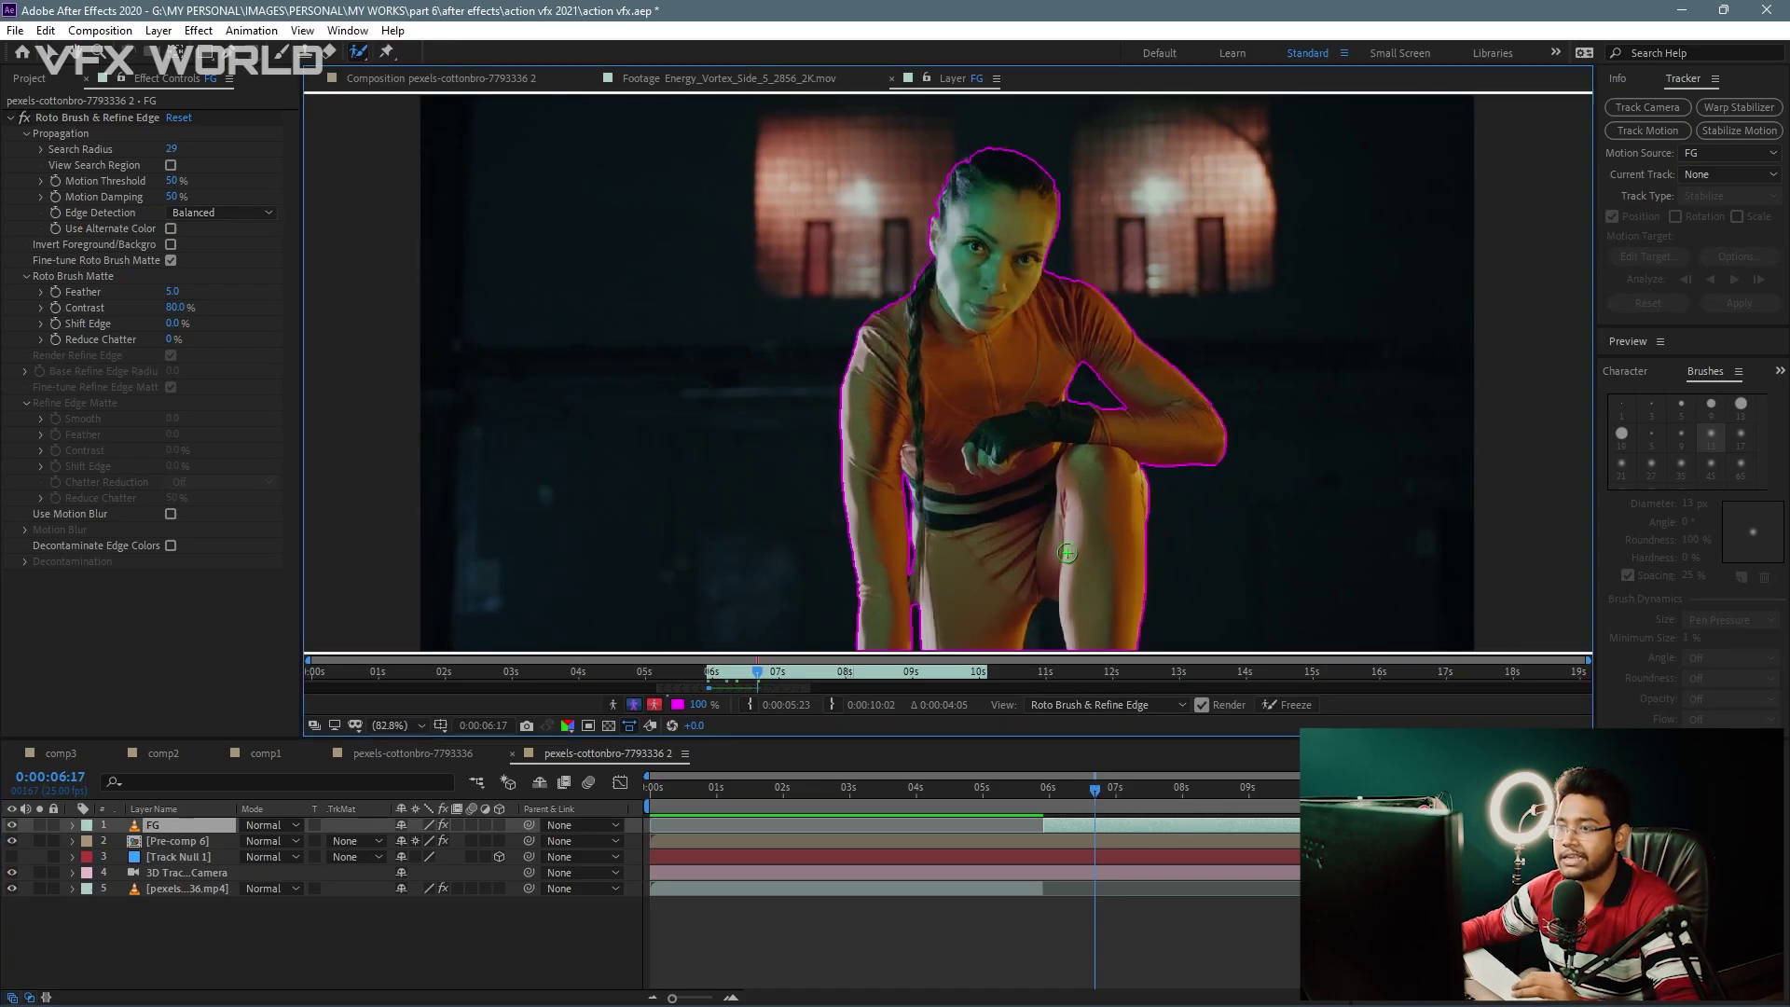
key("Page_Down")
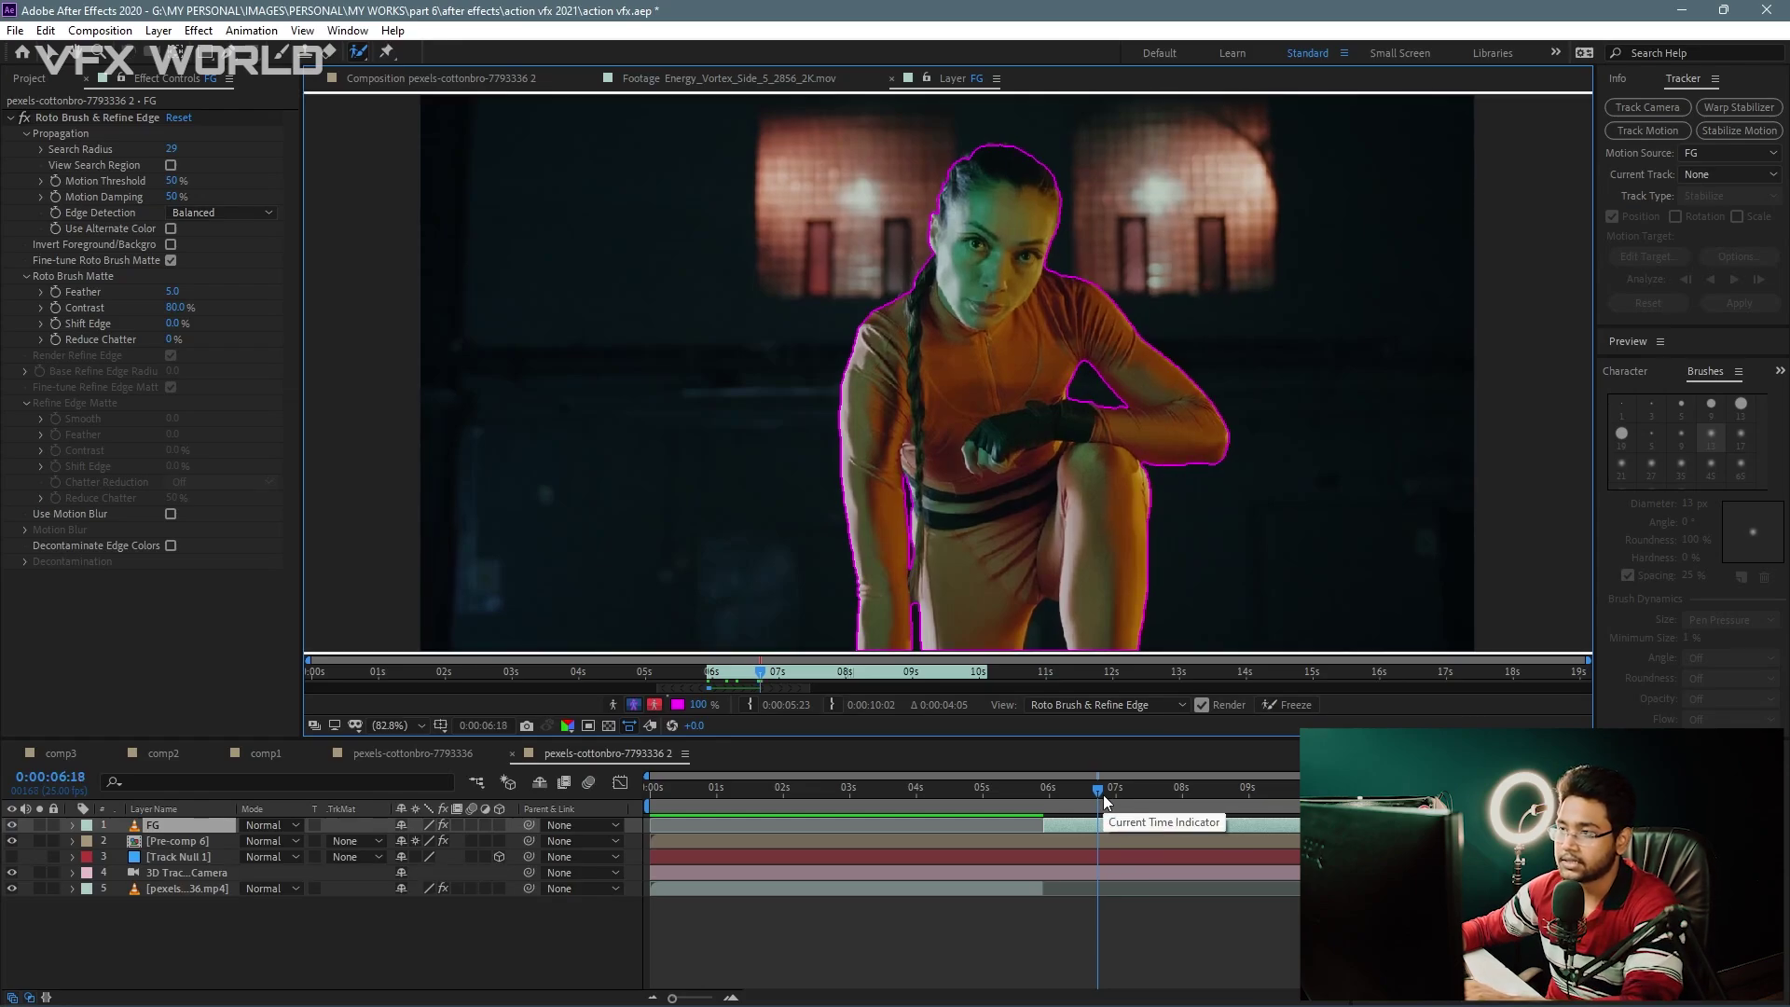
key("Page_Down")
key("Page_Down")
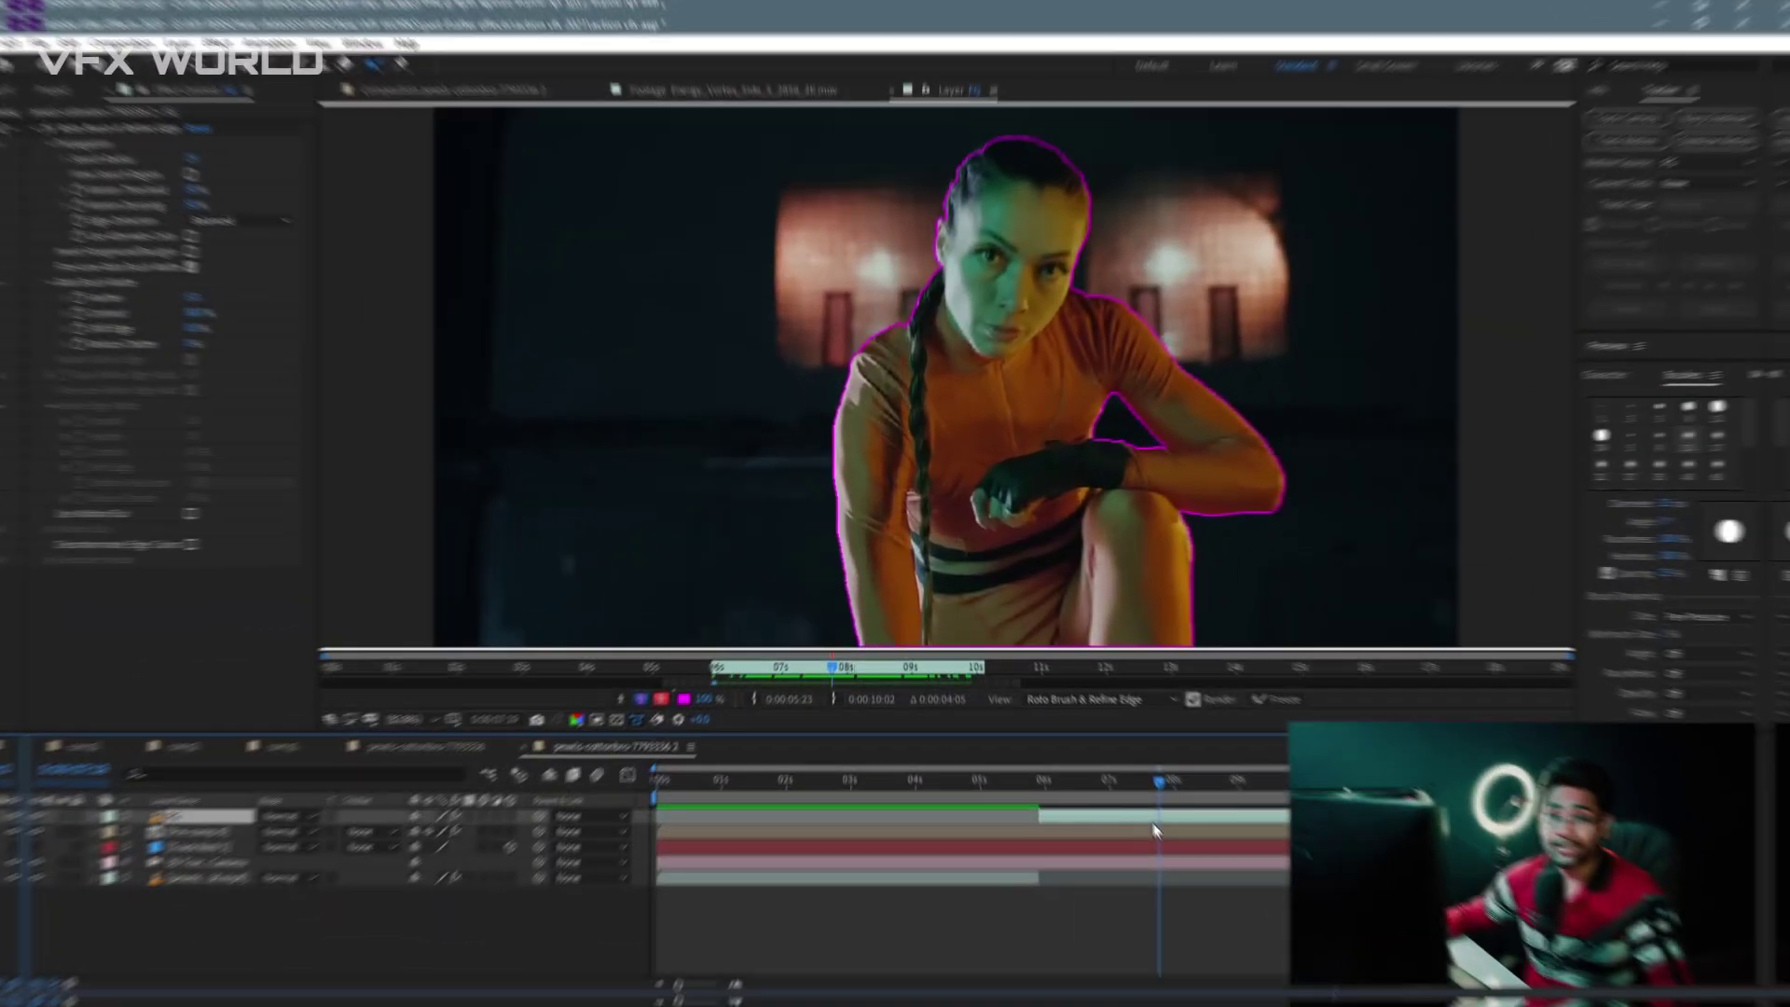
mouse_move(1132, 794)
left_mouse_down()
mouse_move(1161, 790)
mouse_move(1150, 802)
left_mouse_up()
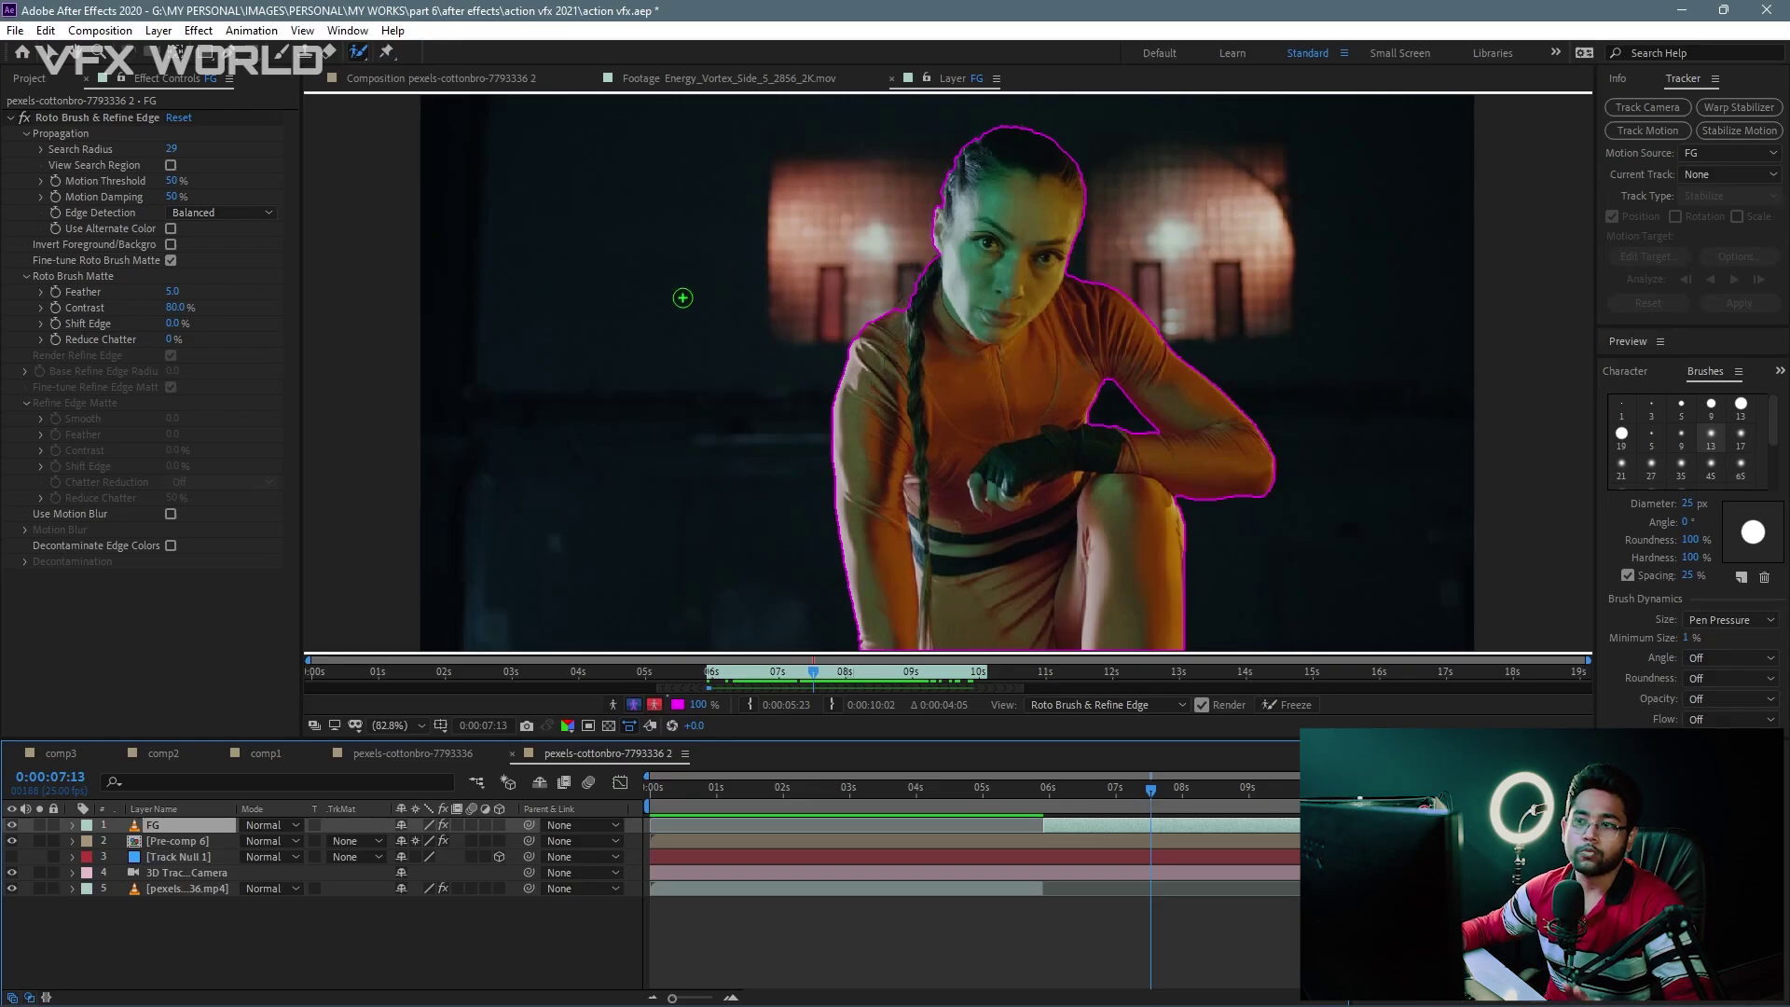
Step: Check the woman's Roto Brush cutout (Feather 6.5, Shift Edge -12%) against the transparency grid, then restore black
left_click(684, 80)
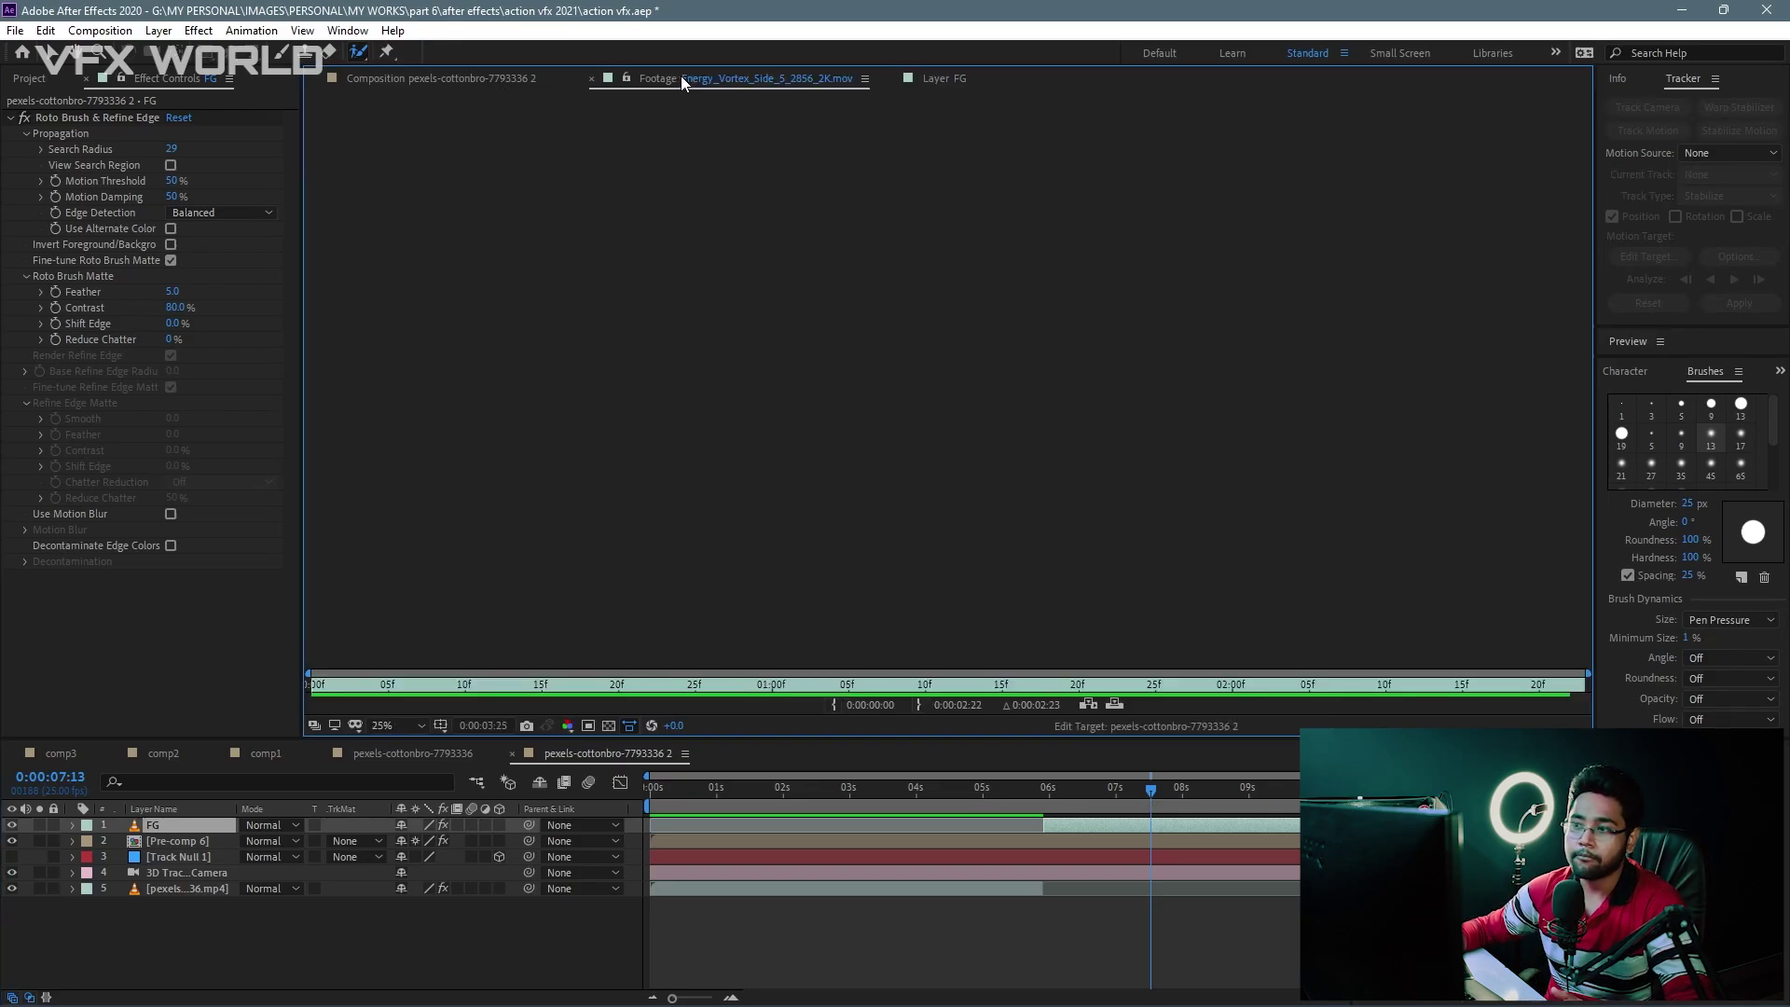
left_click(458, 79)
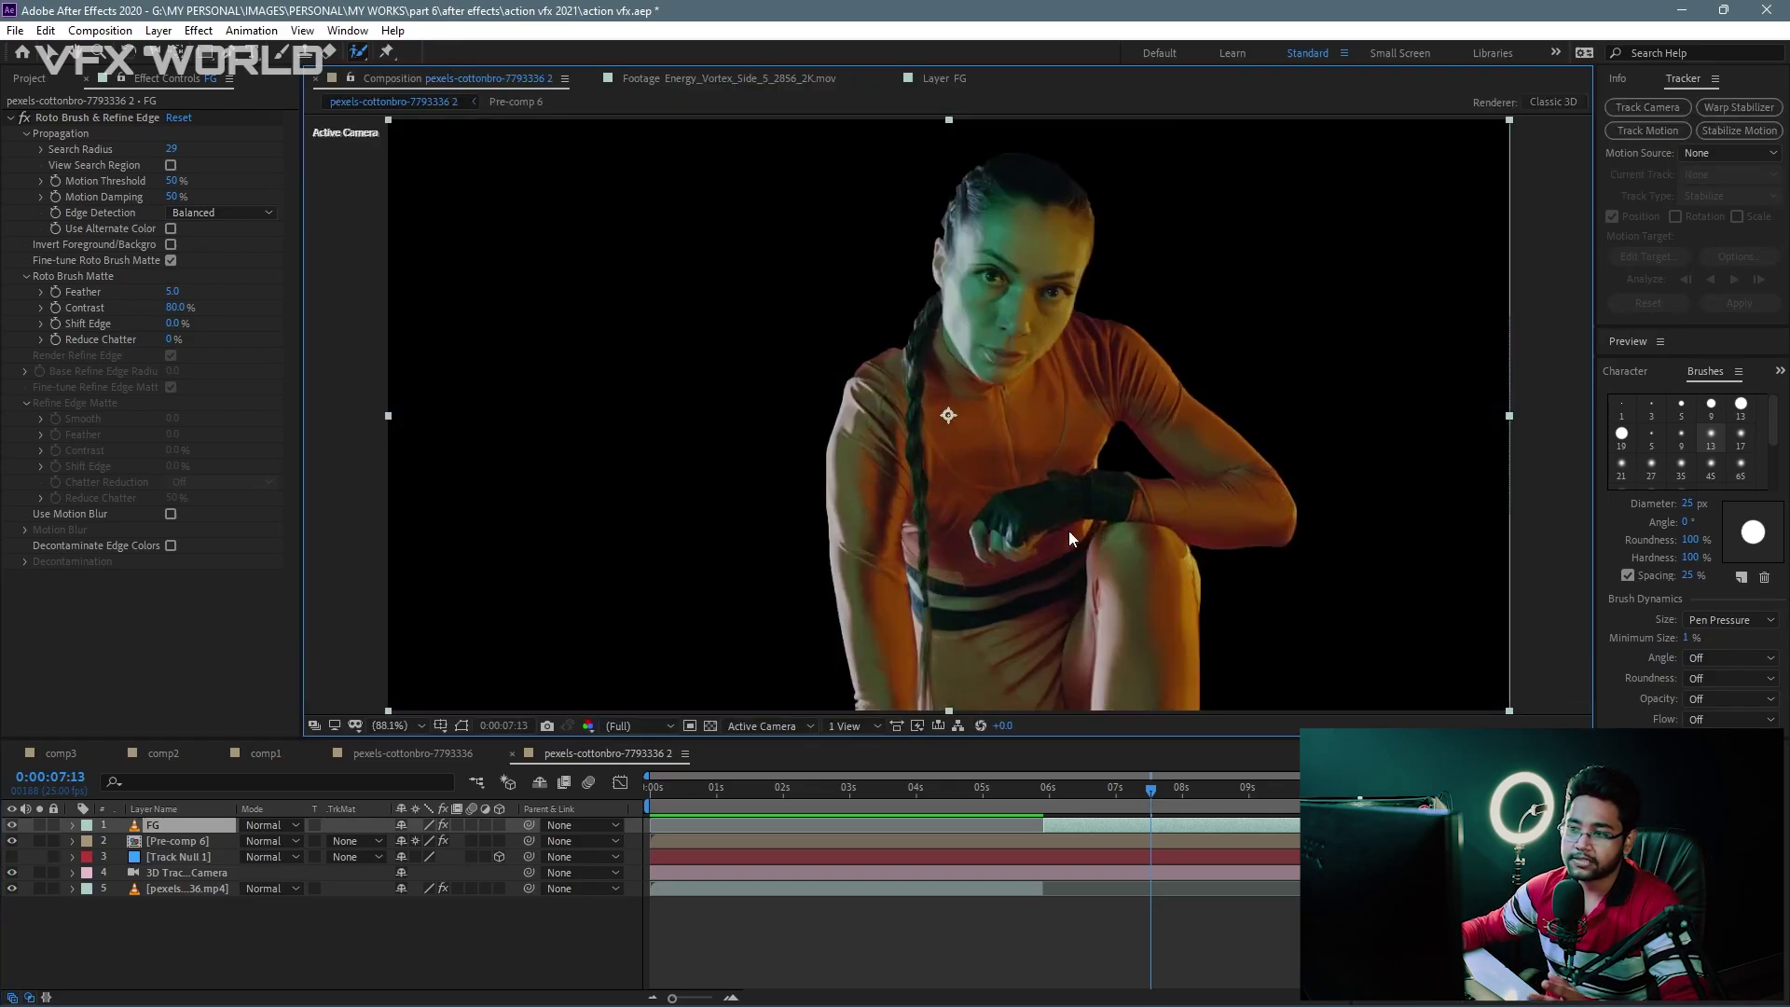
left_click(712, 728)
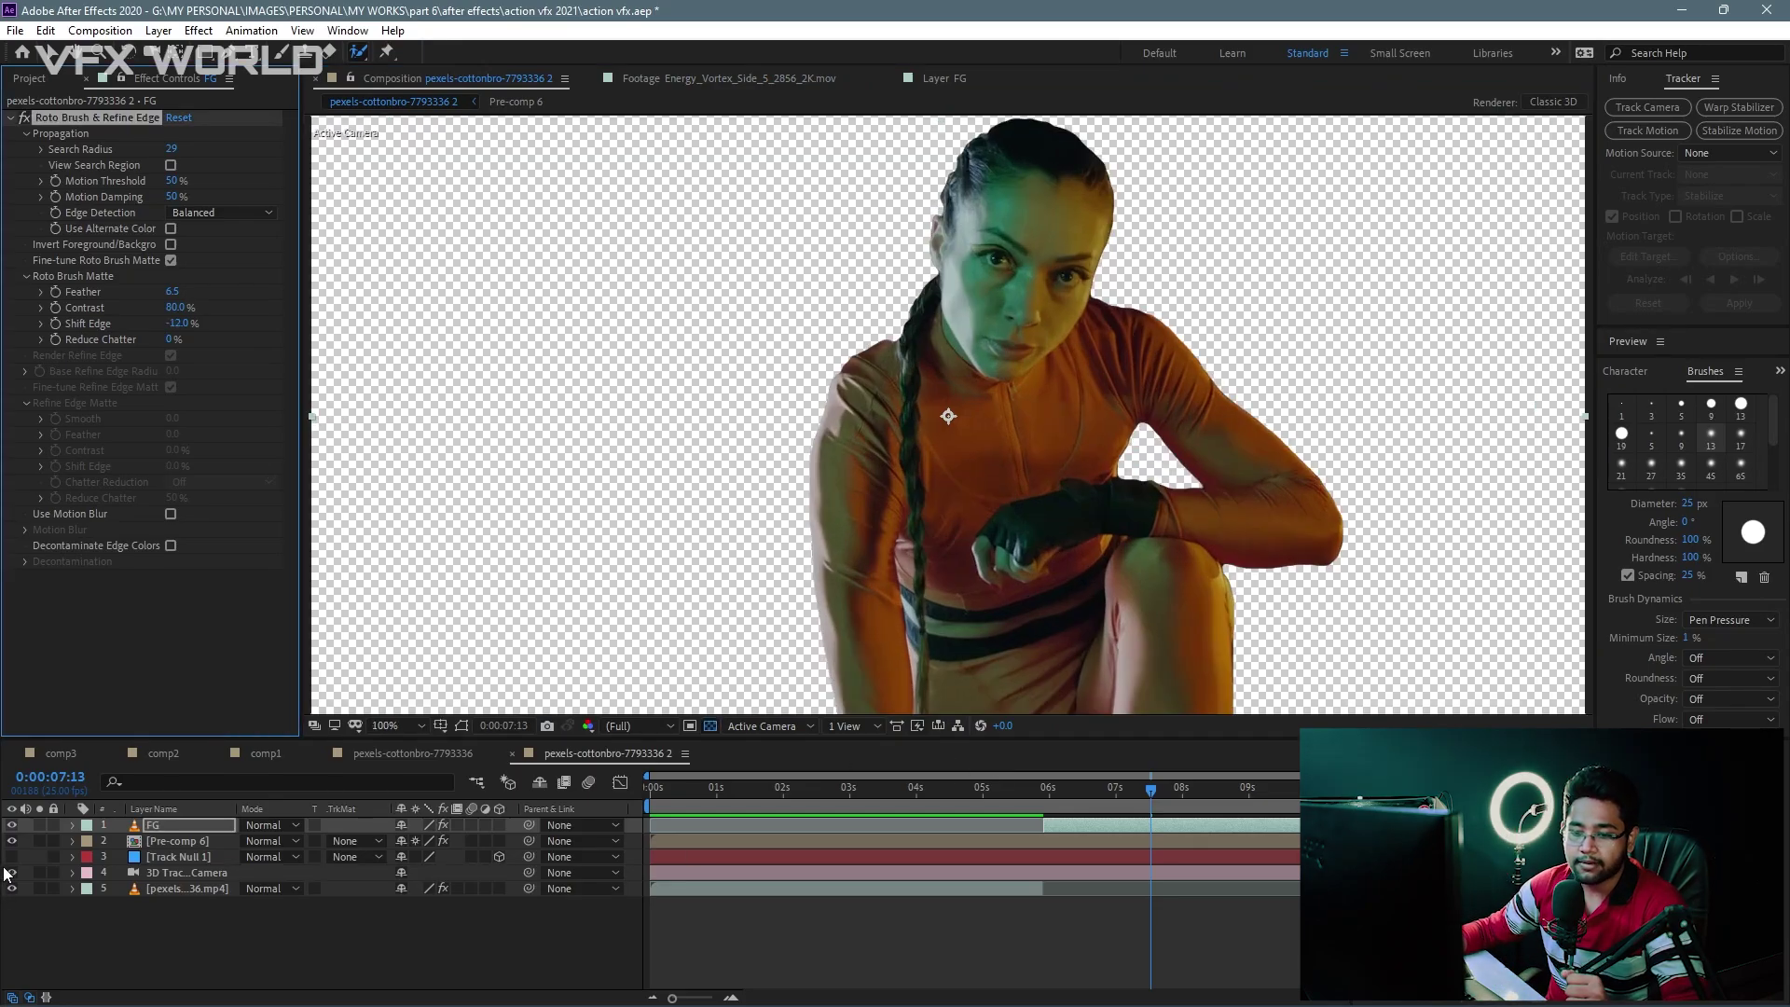
left_click(13, 858)
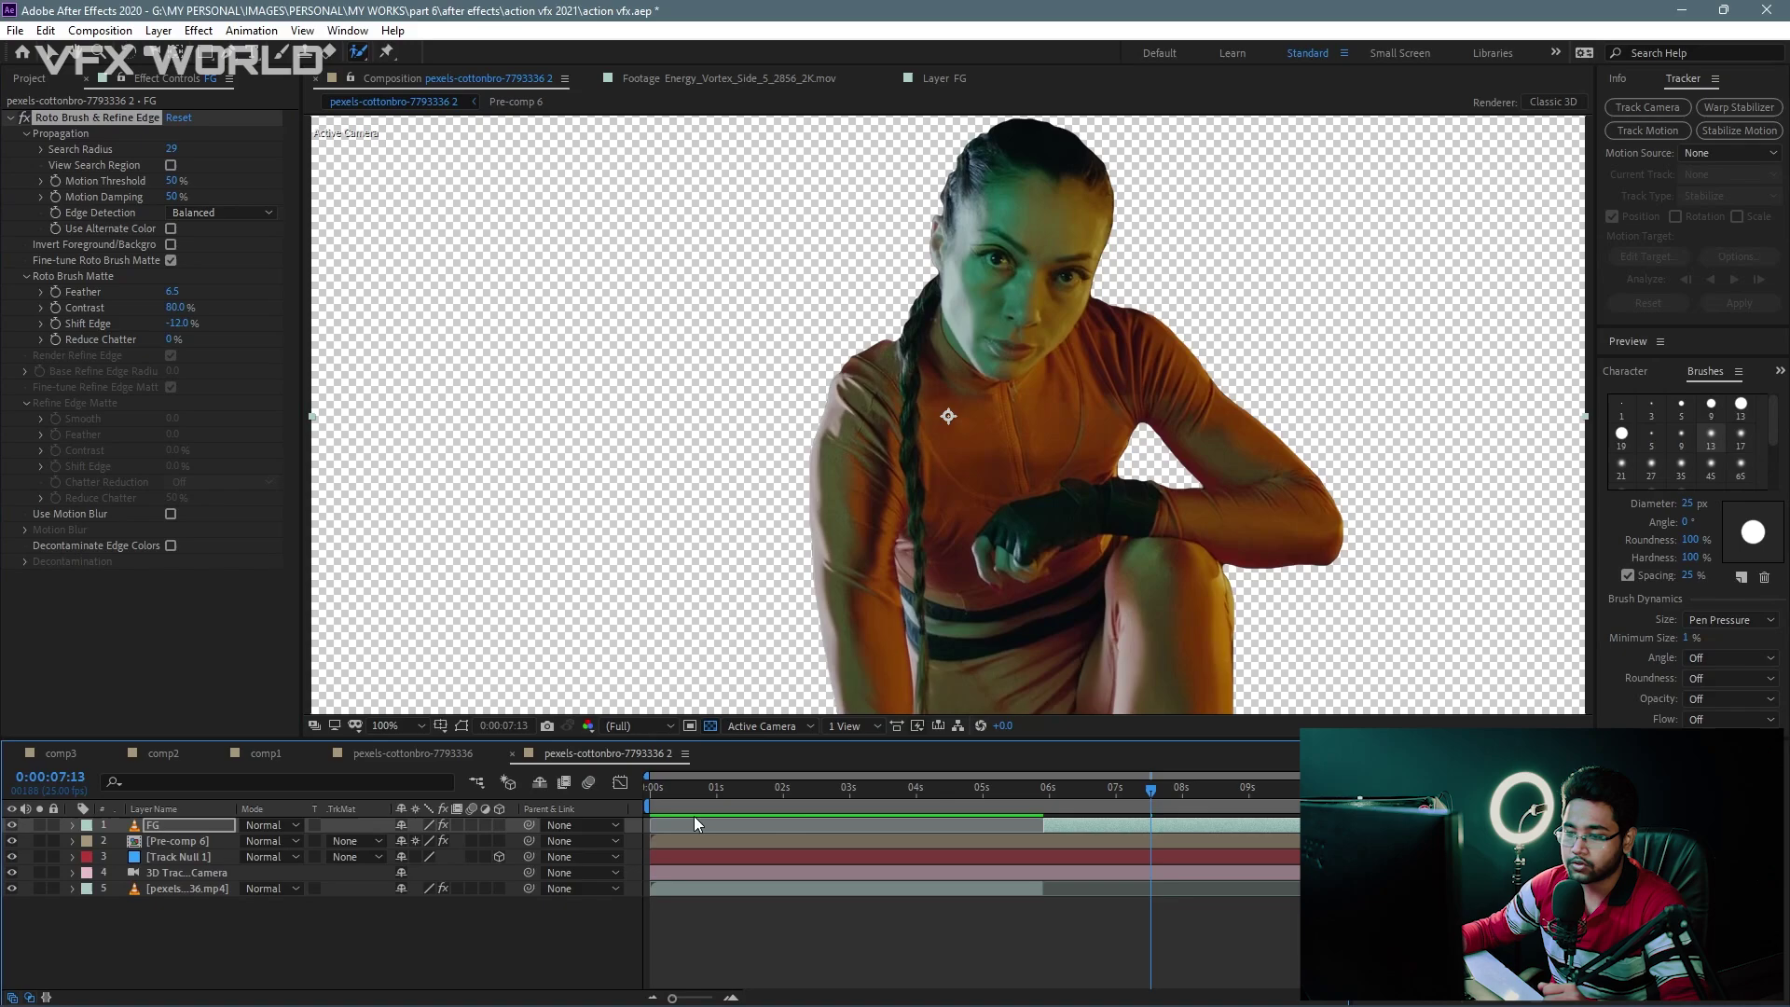
left_click(711, 726)
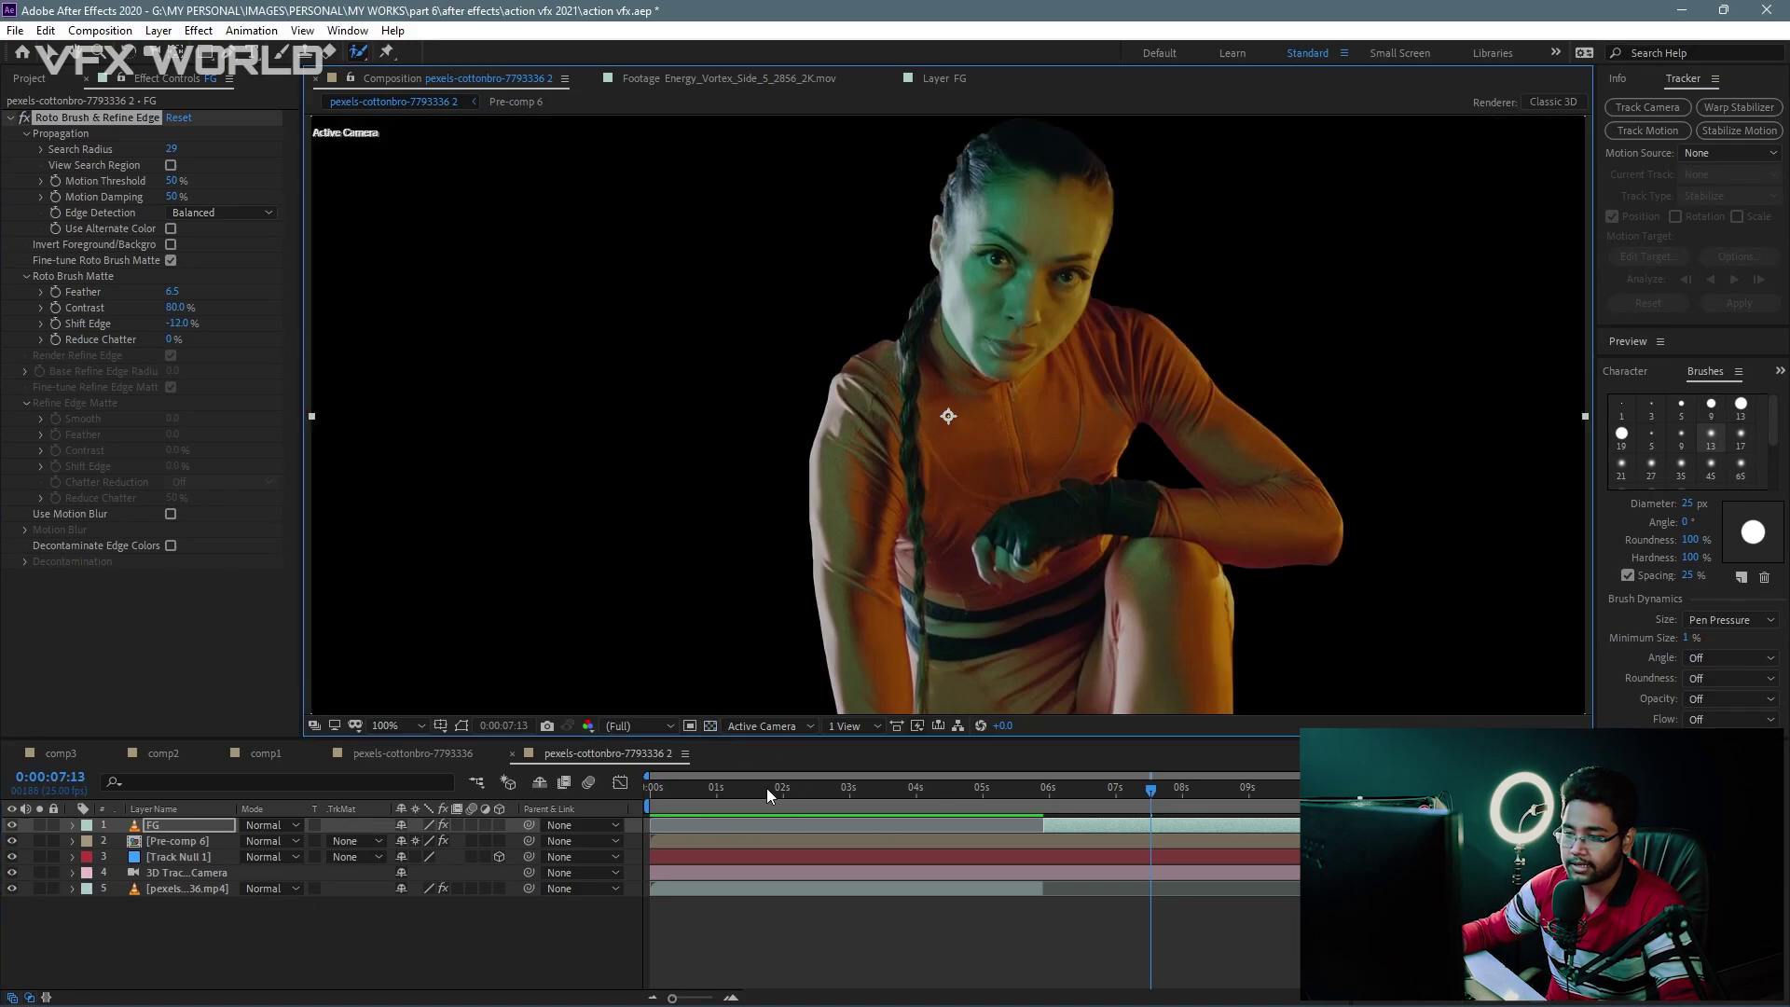
key("comma")
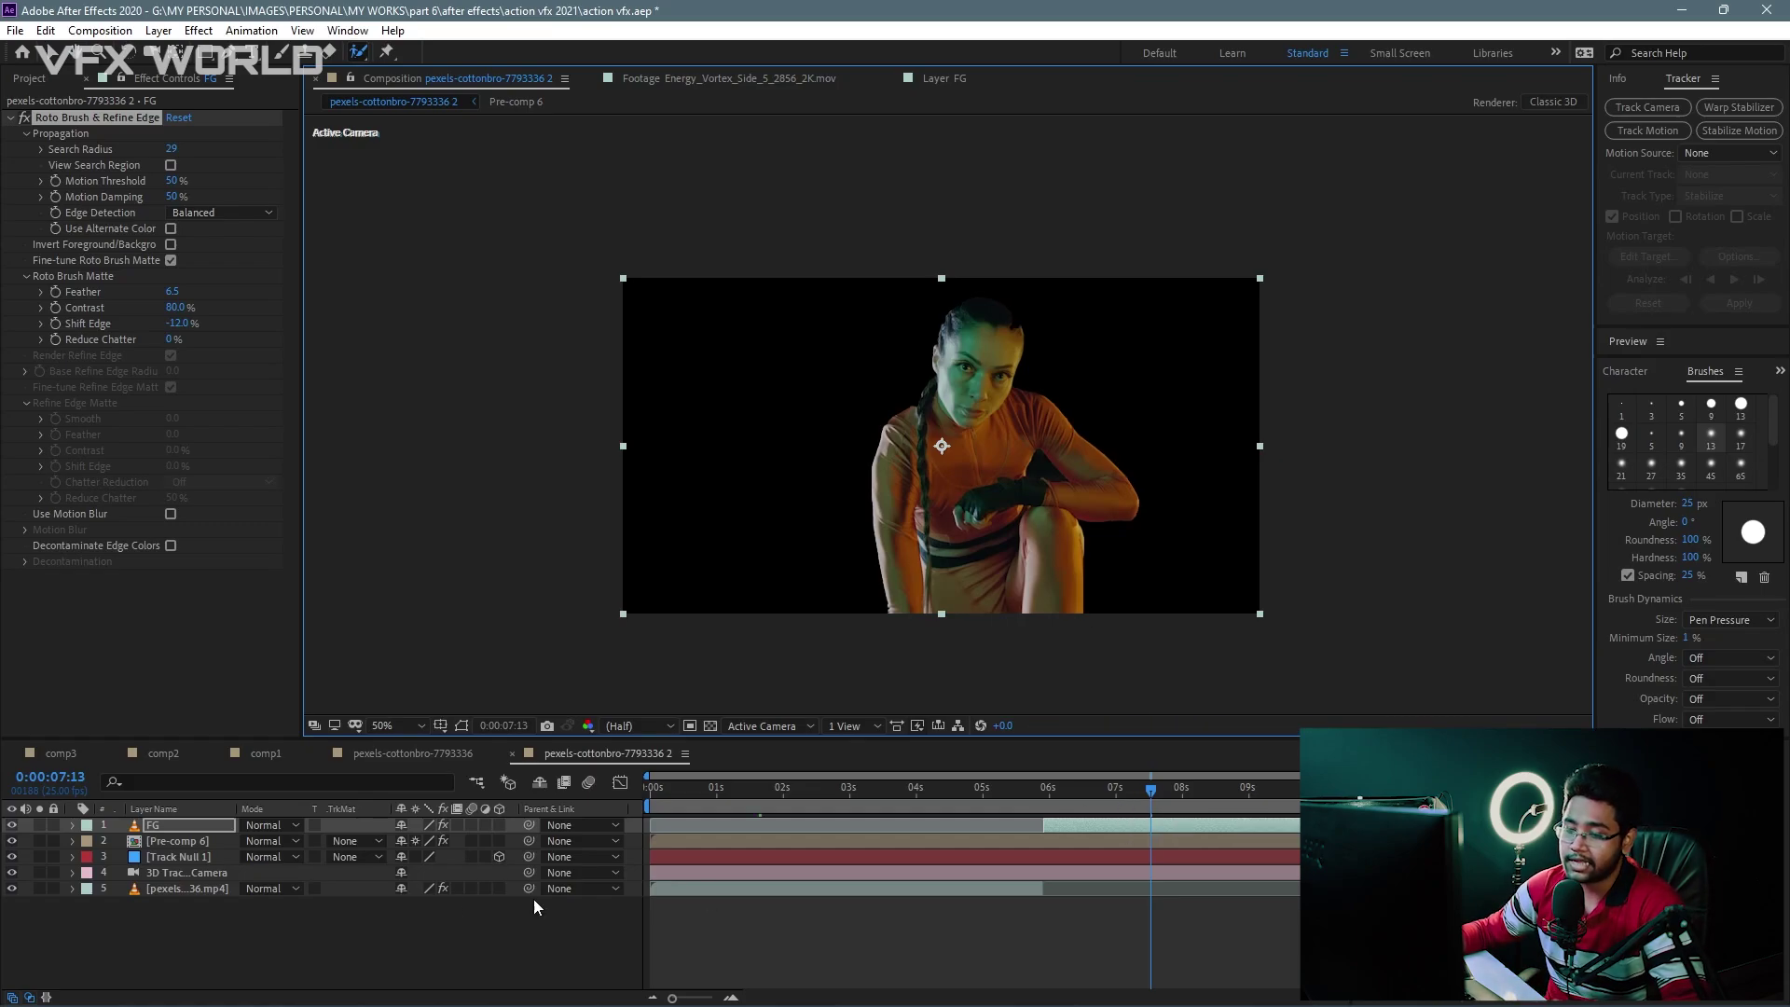
Step: Select the background footage layer and display its camera tracker's track points
left_click(1038, 892)
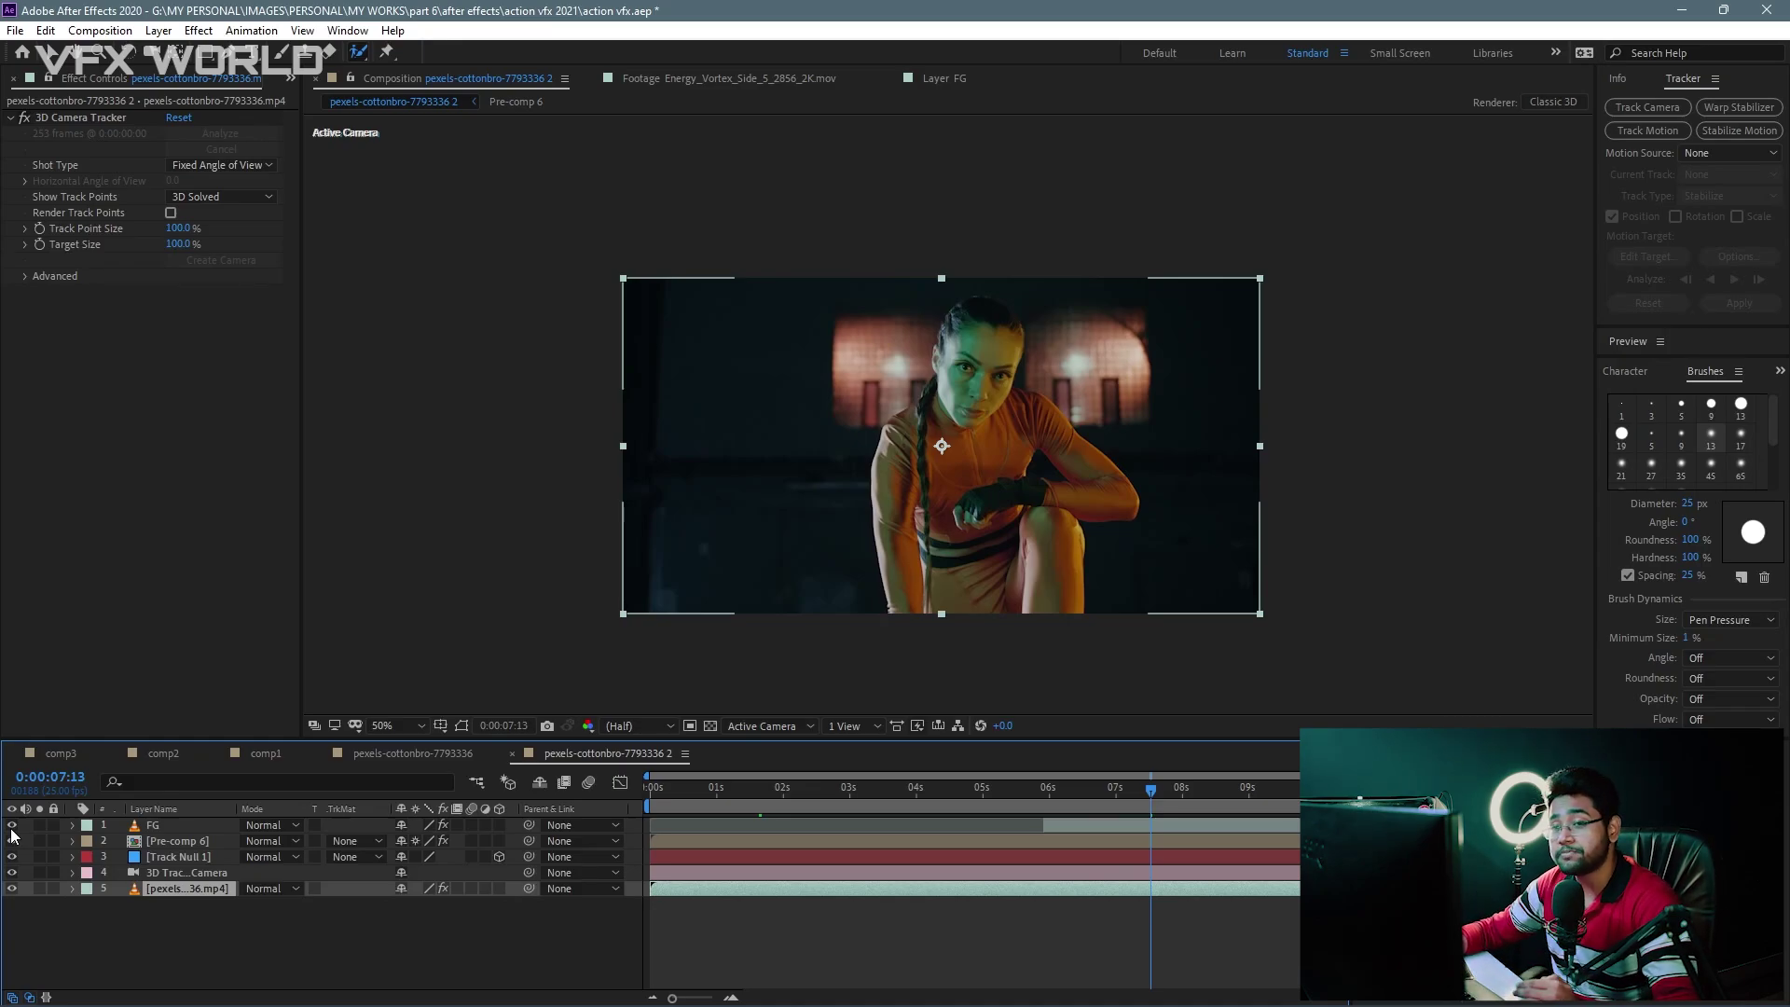
left_click(287, 79)
left_click(317, 103)
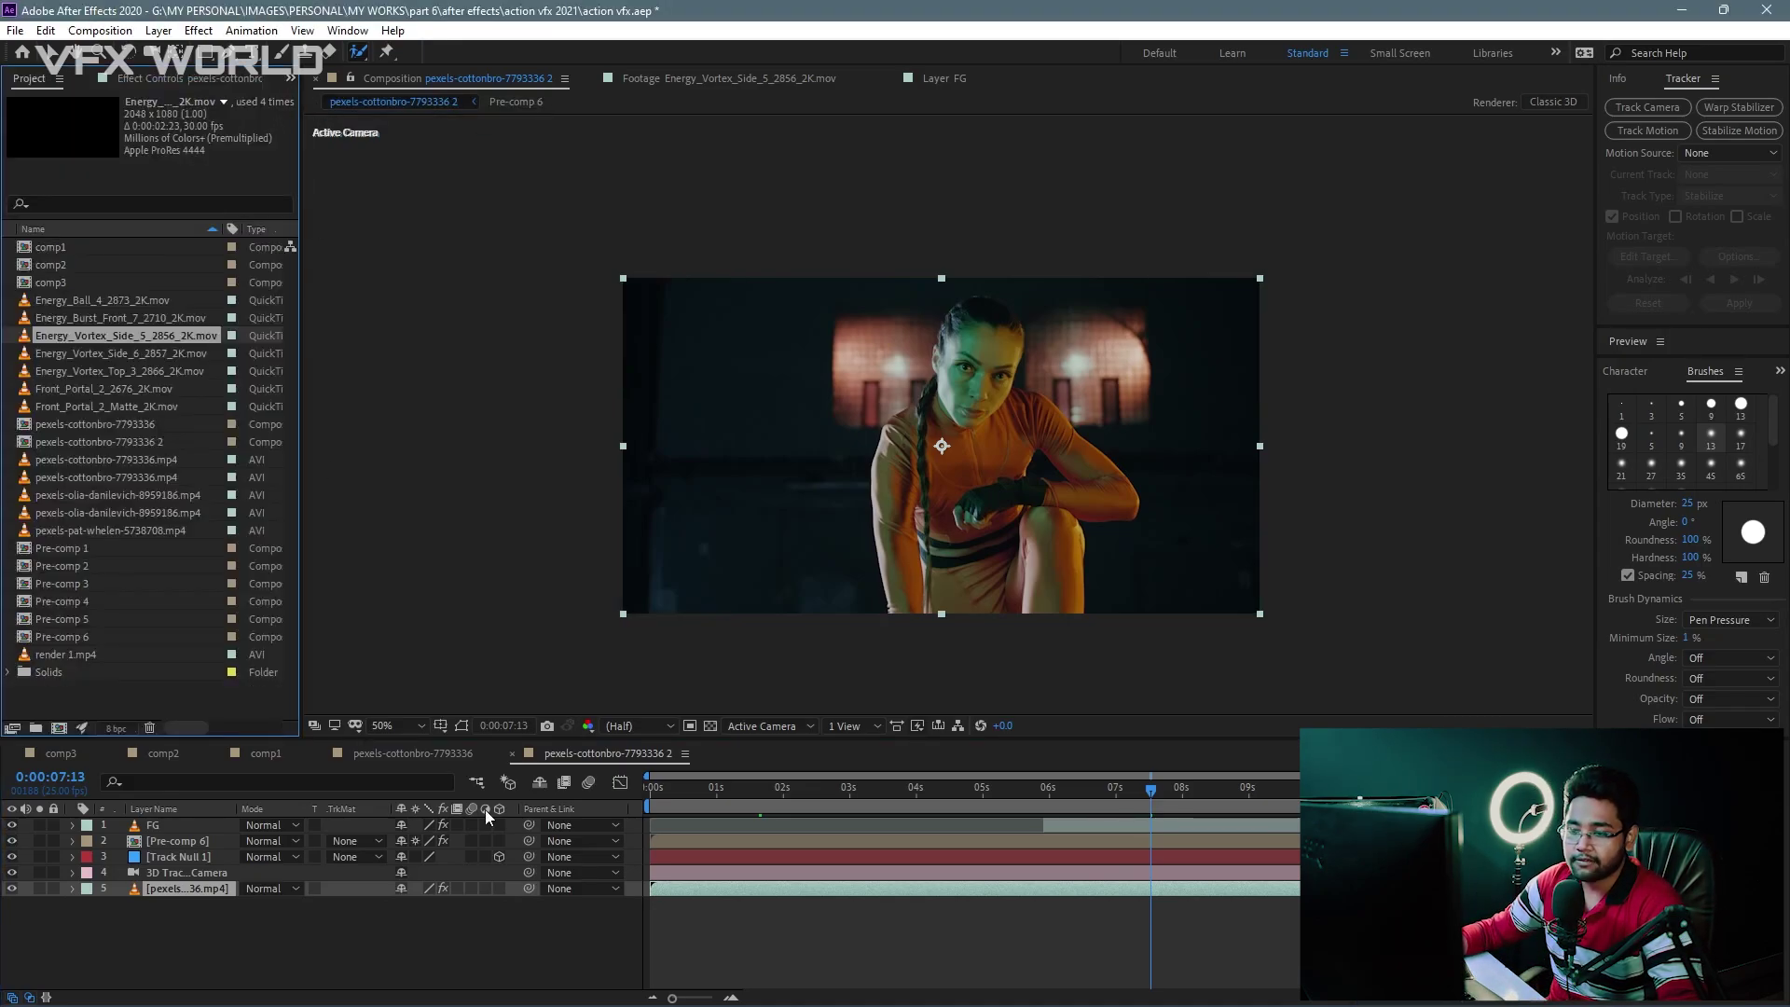
left_click(191, 874)
left_click(193, 888)
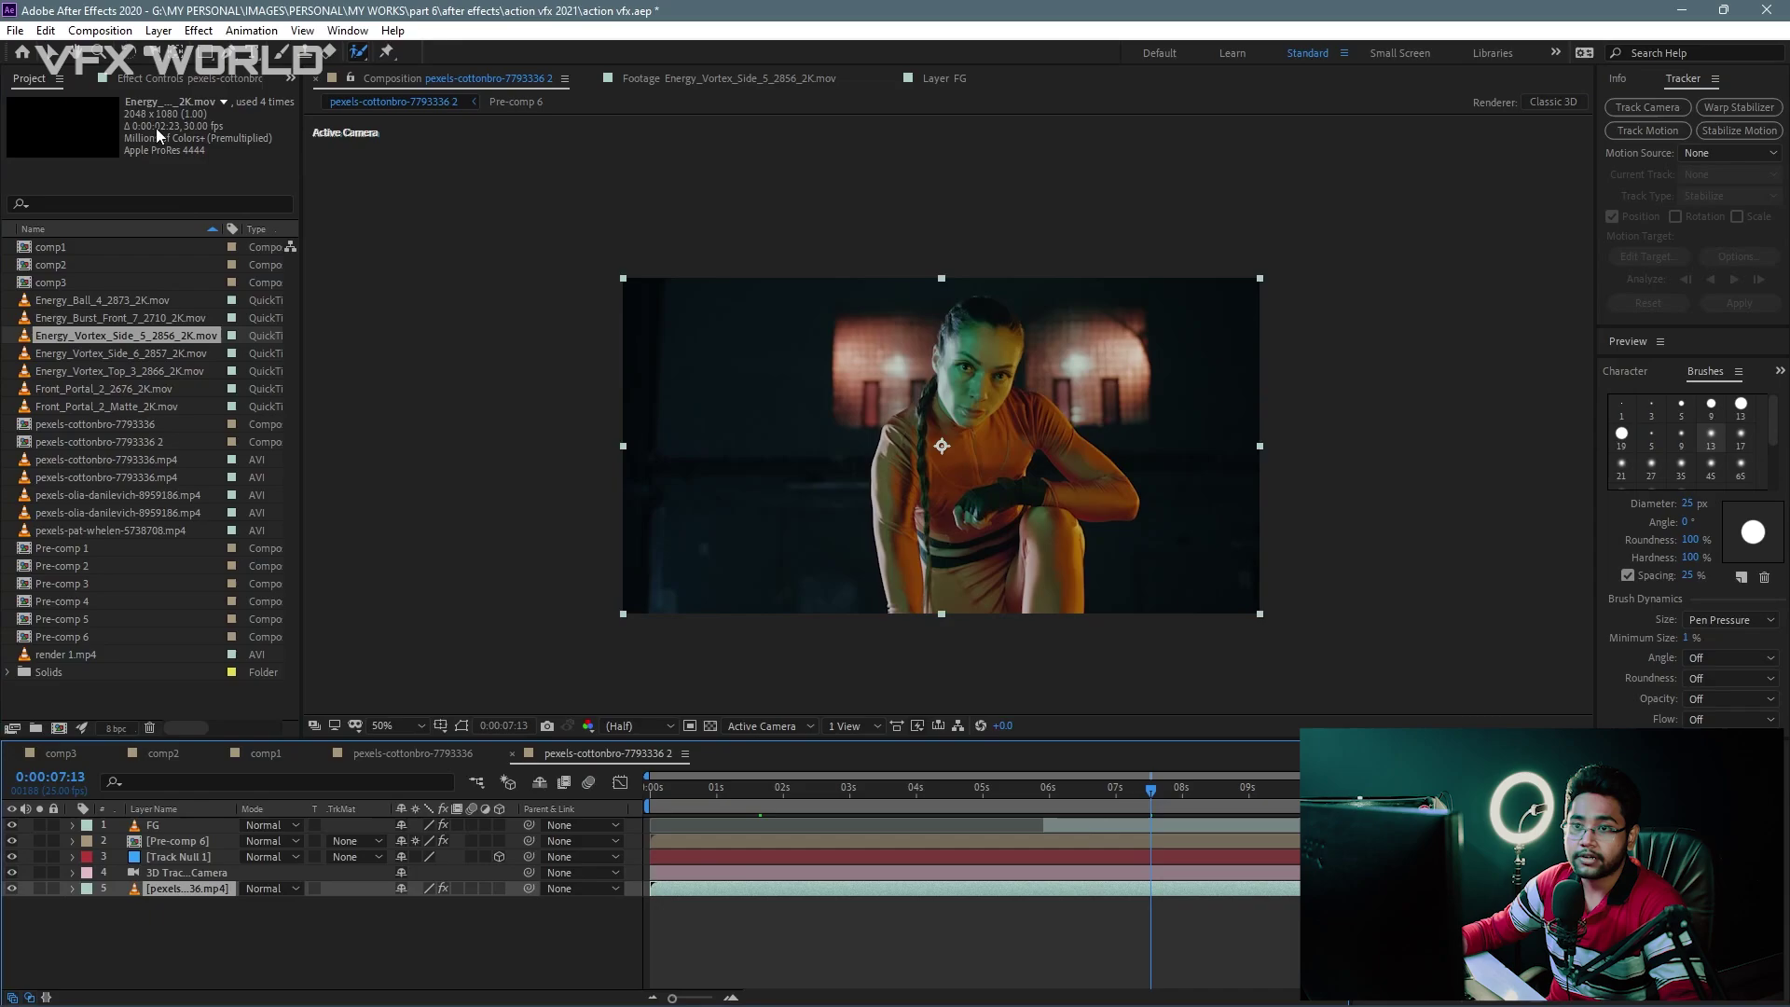
key("F3")
left_click(121, 121)
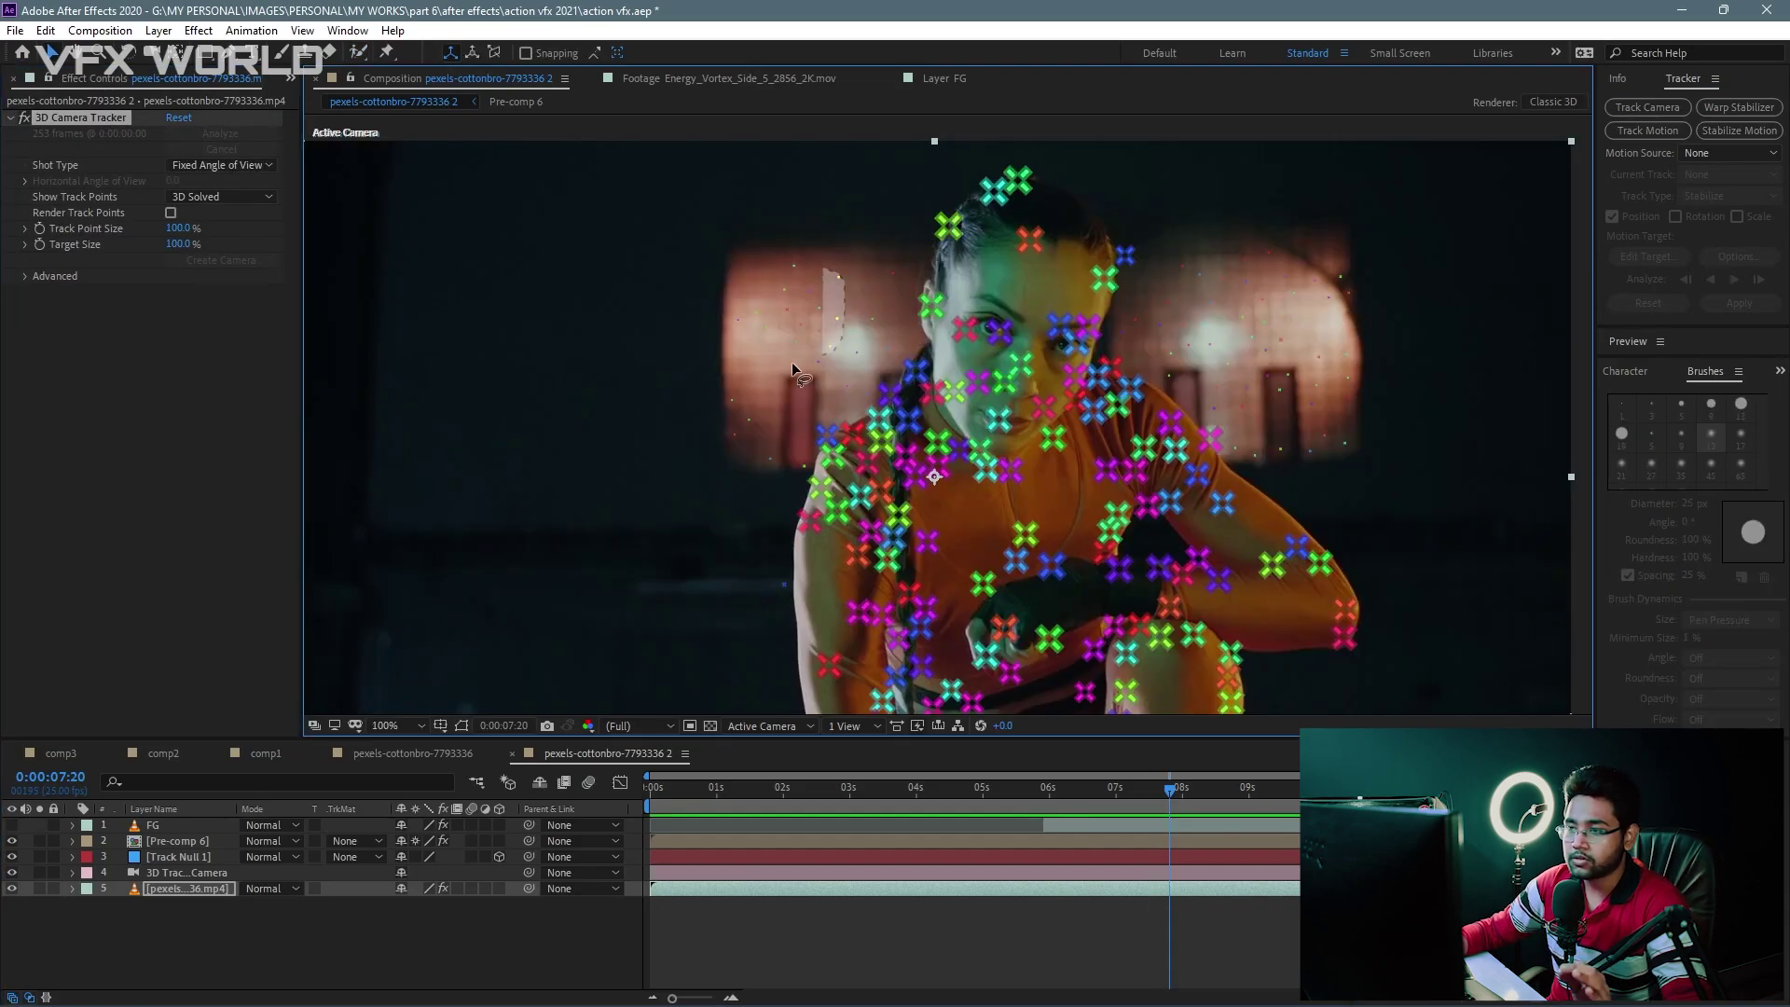
Step: Create Track Null 1 from the chosen track points and scale it to 16790%
right_click(802, 321)
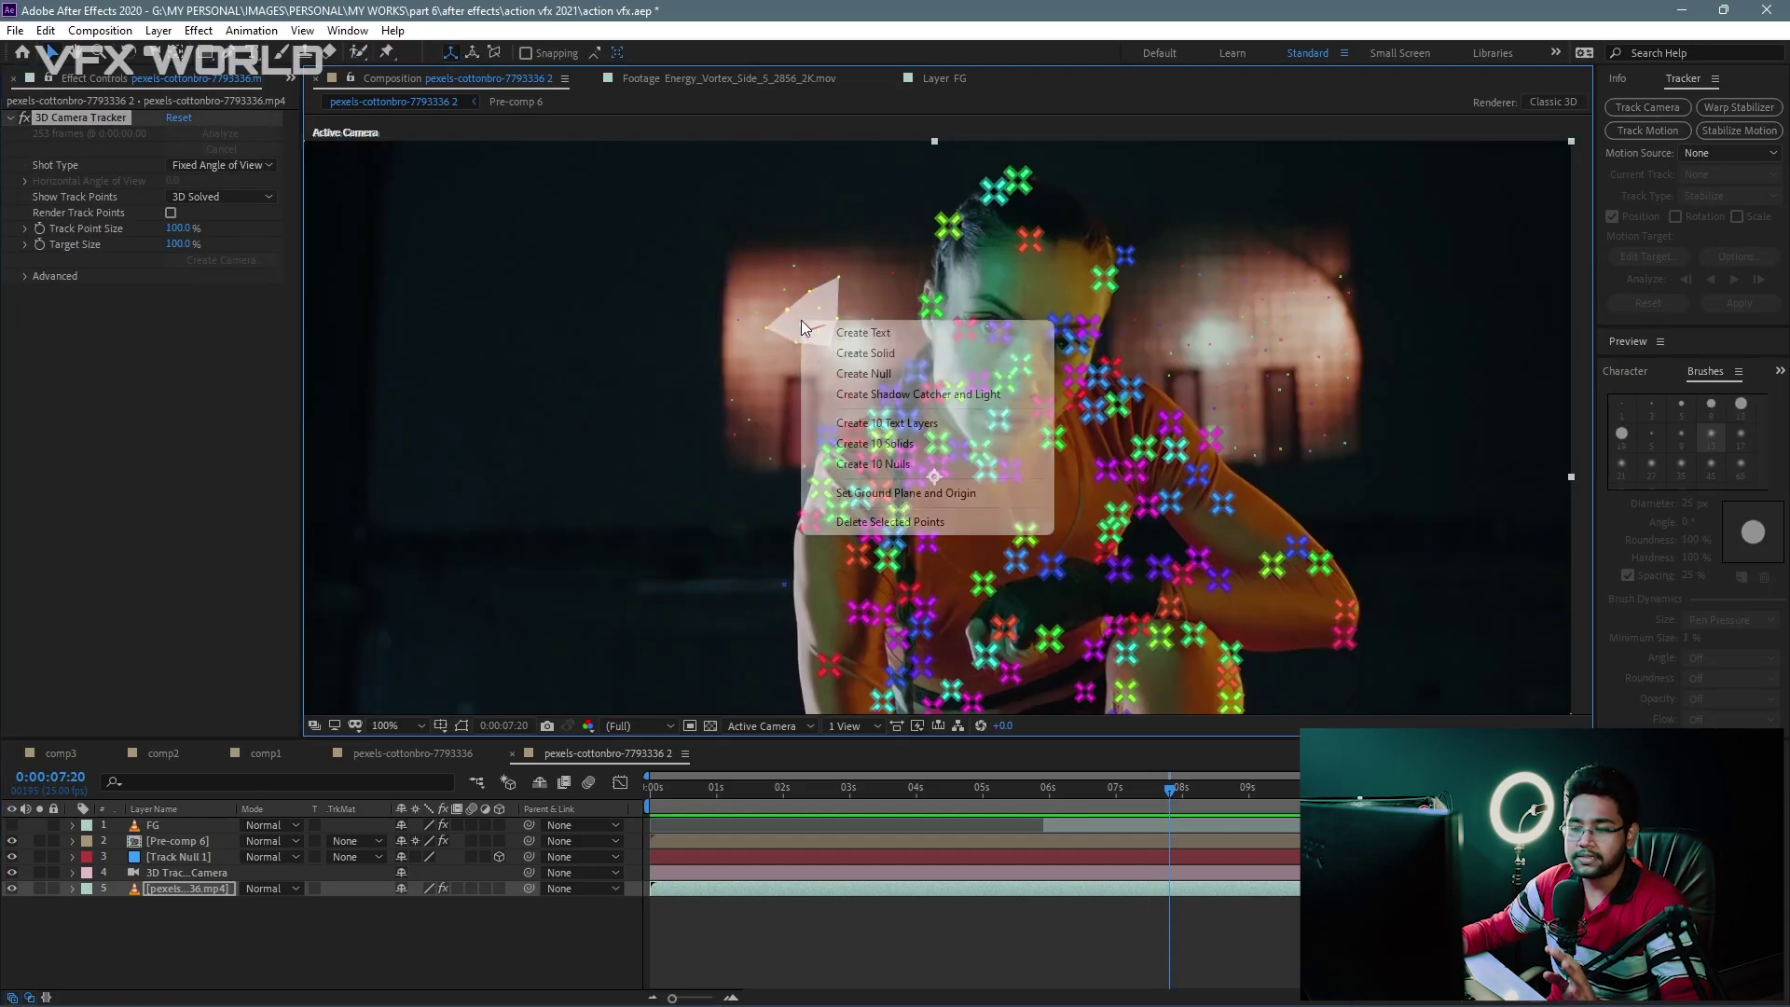
left_click(857, 373)
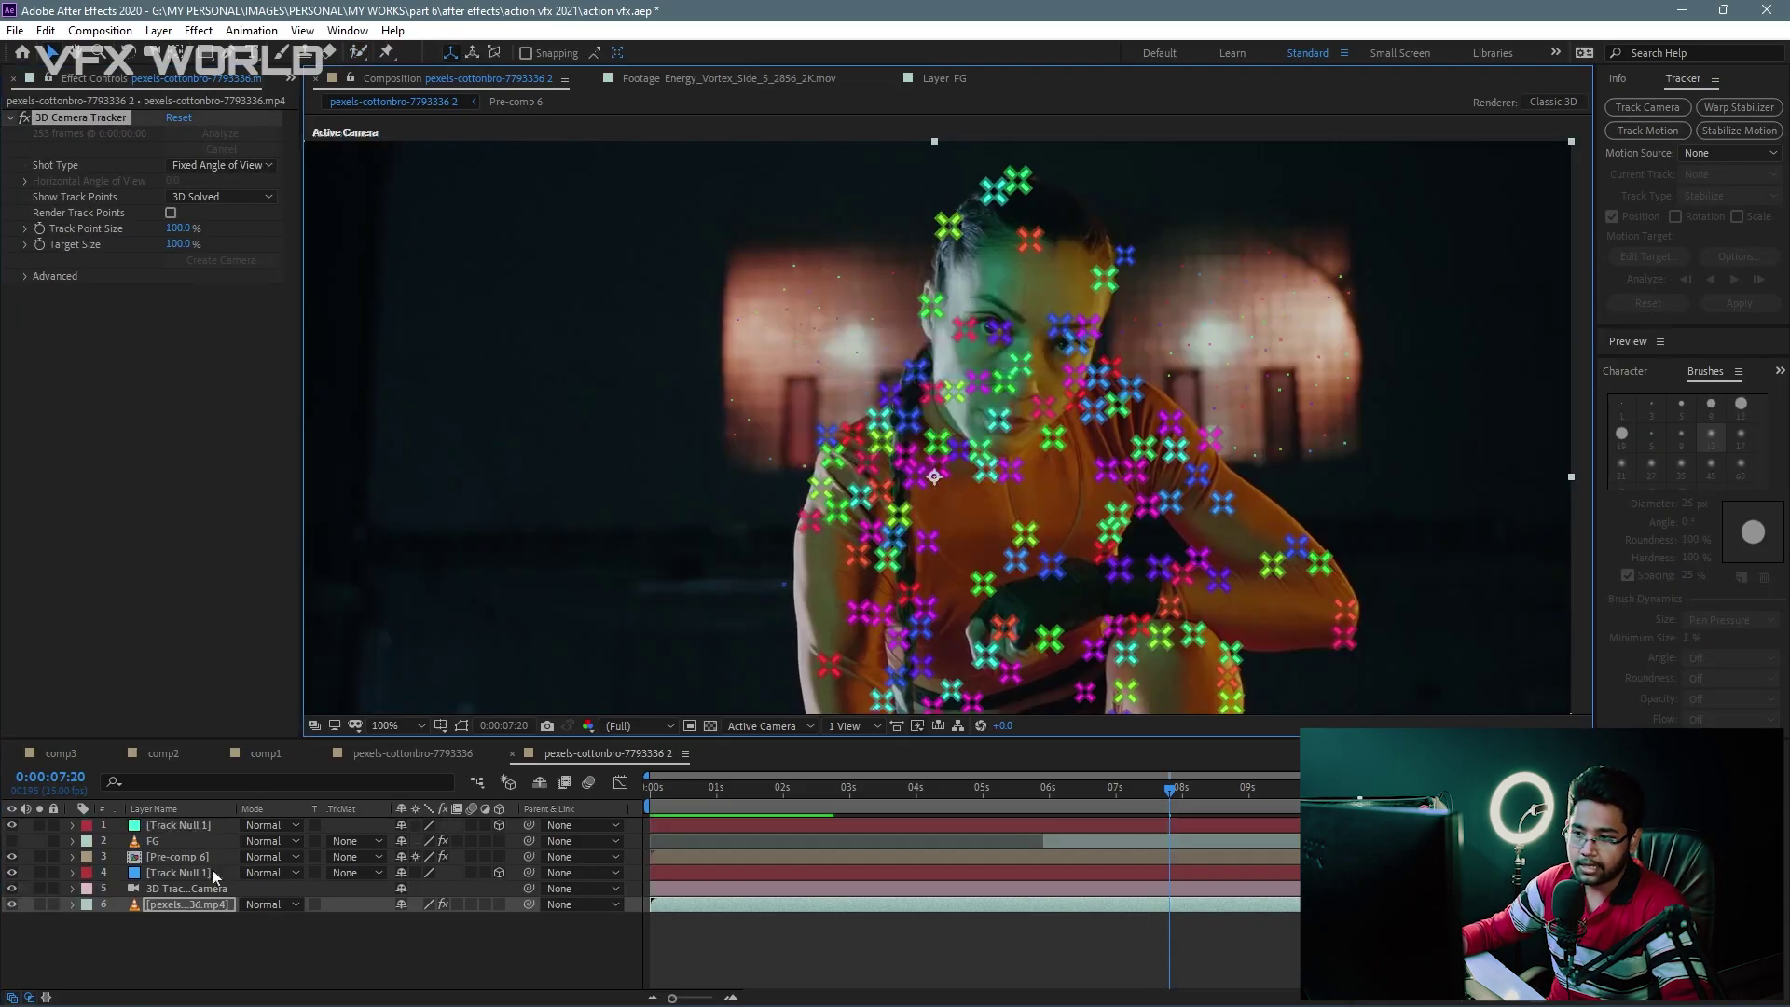
left_click(177, 825)
key("s")
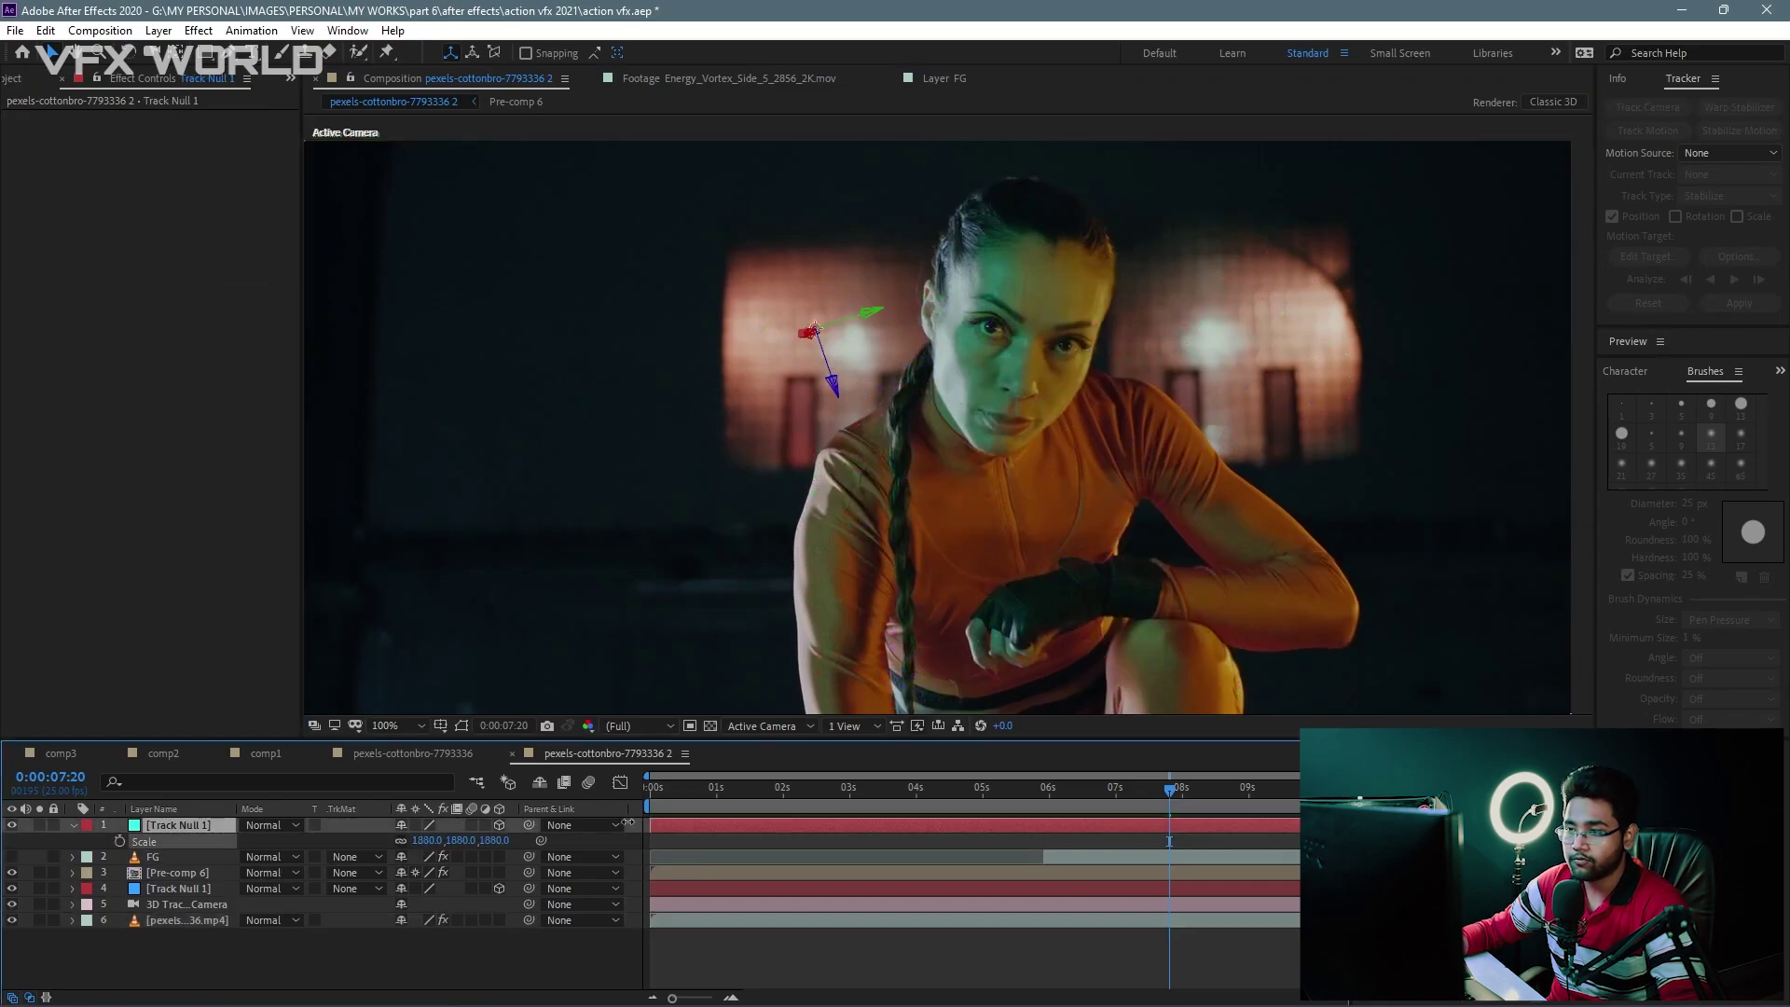
left_click_drag(422, 840, 1210, 597)
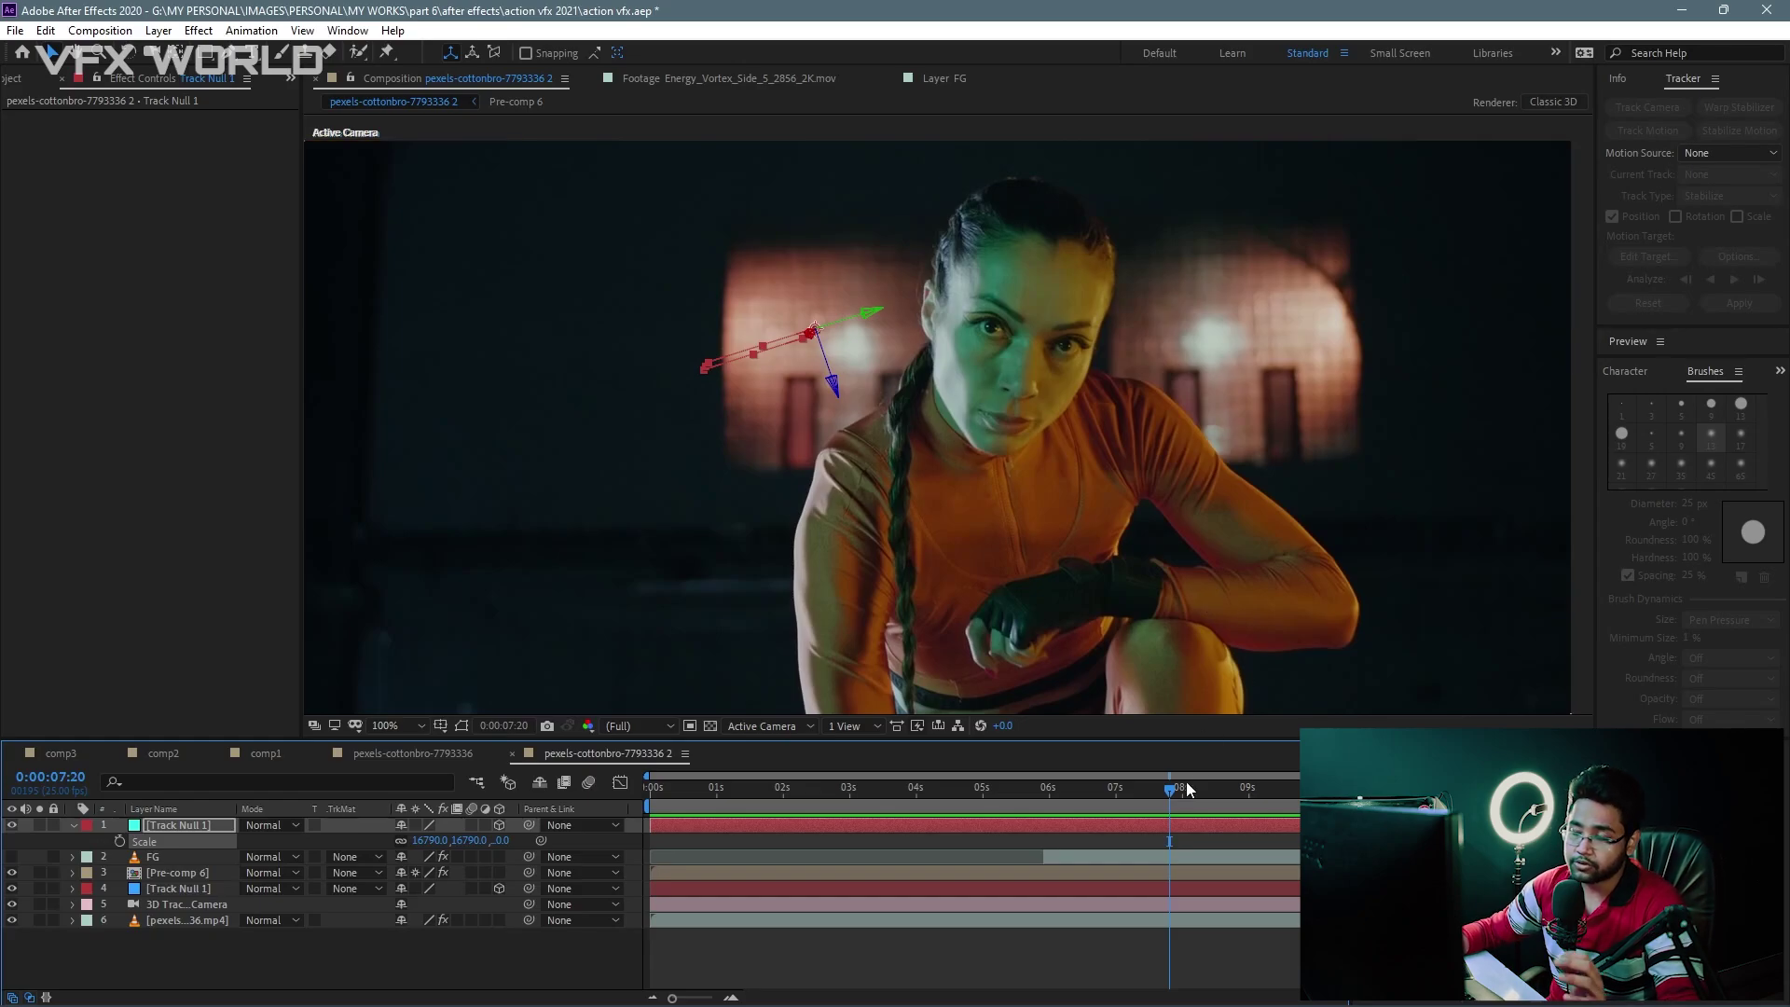
left_click(24, 80)
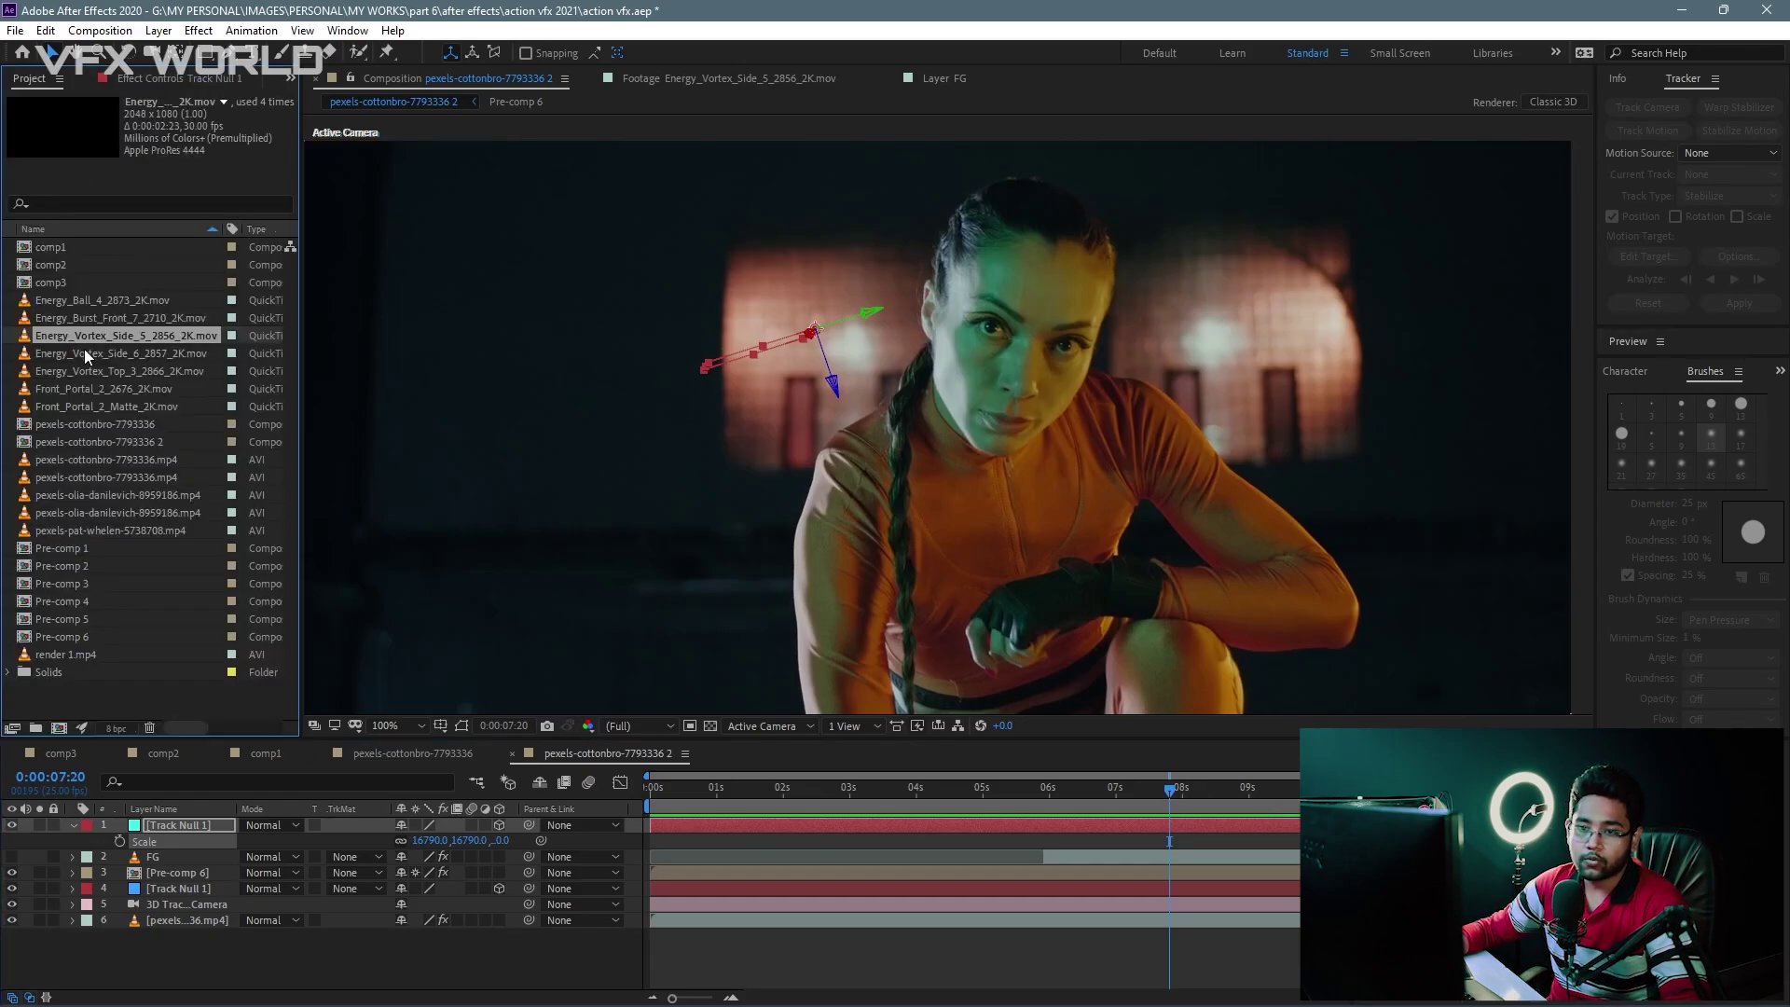
Step: Preview Front_Portal_2 and Energy_Vortex_Top_3, then place Energy_Vortex_Top_3_2866_2K.mov directly below FG
left_click(84, 351)
double_click(108, 388)
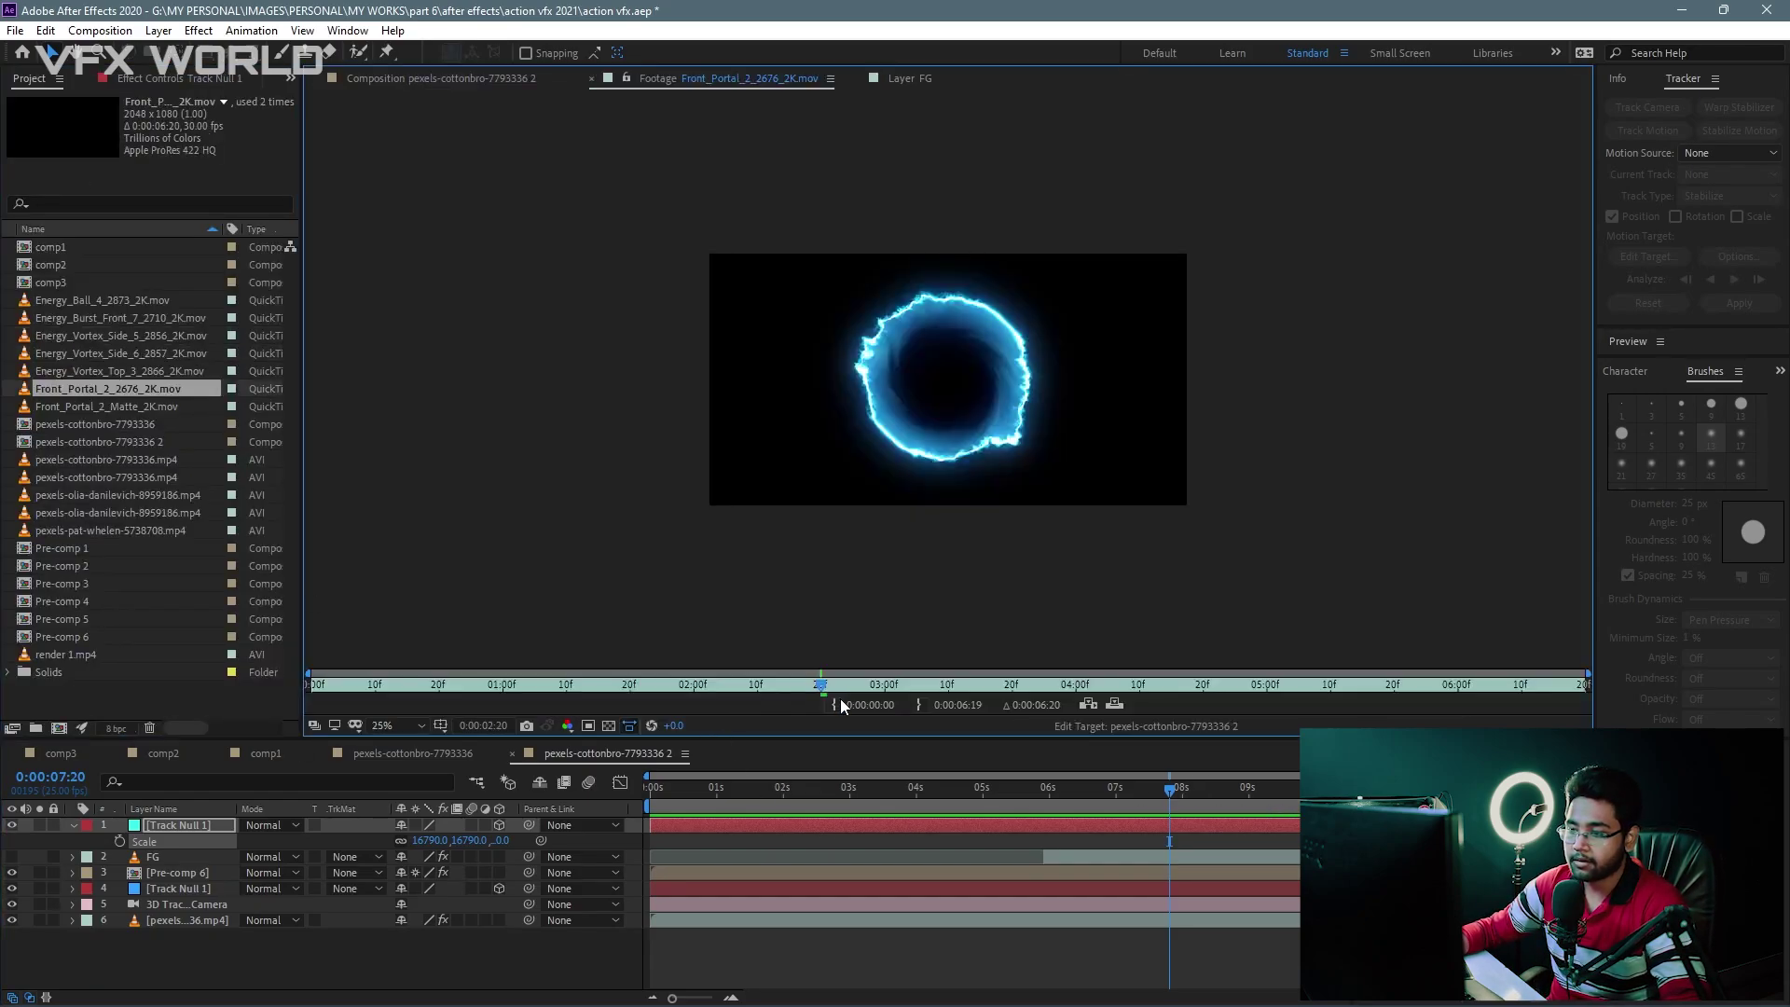
double_click(39, 370)
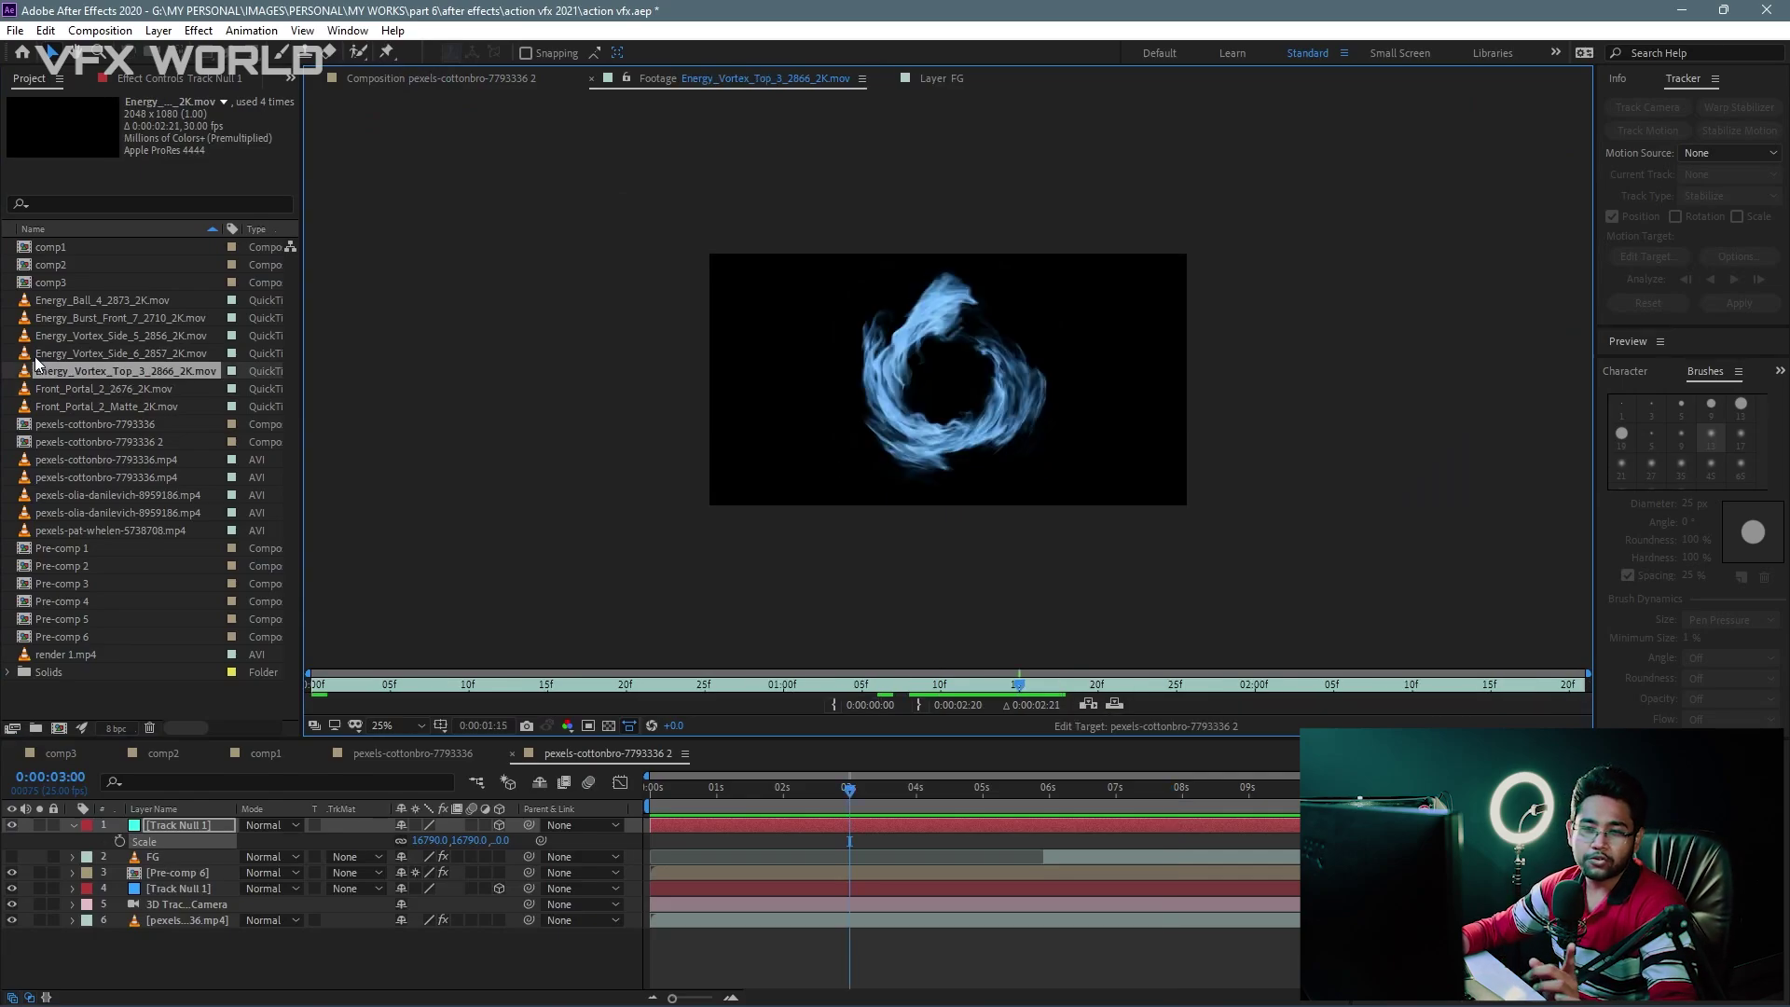
left_click_drag(87, 376, 170, 861)
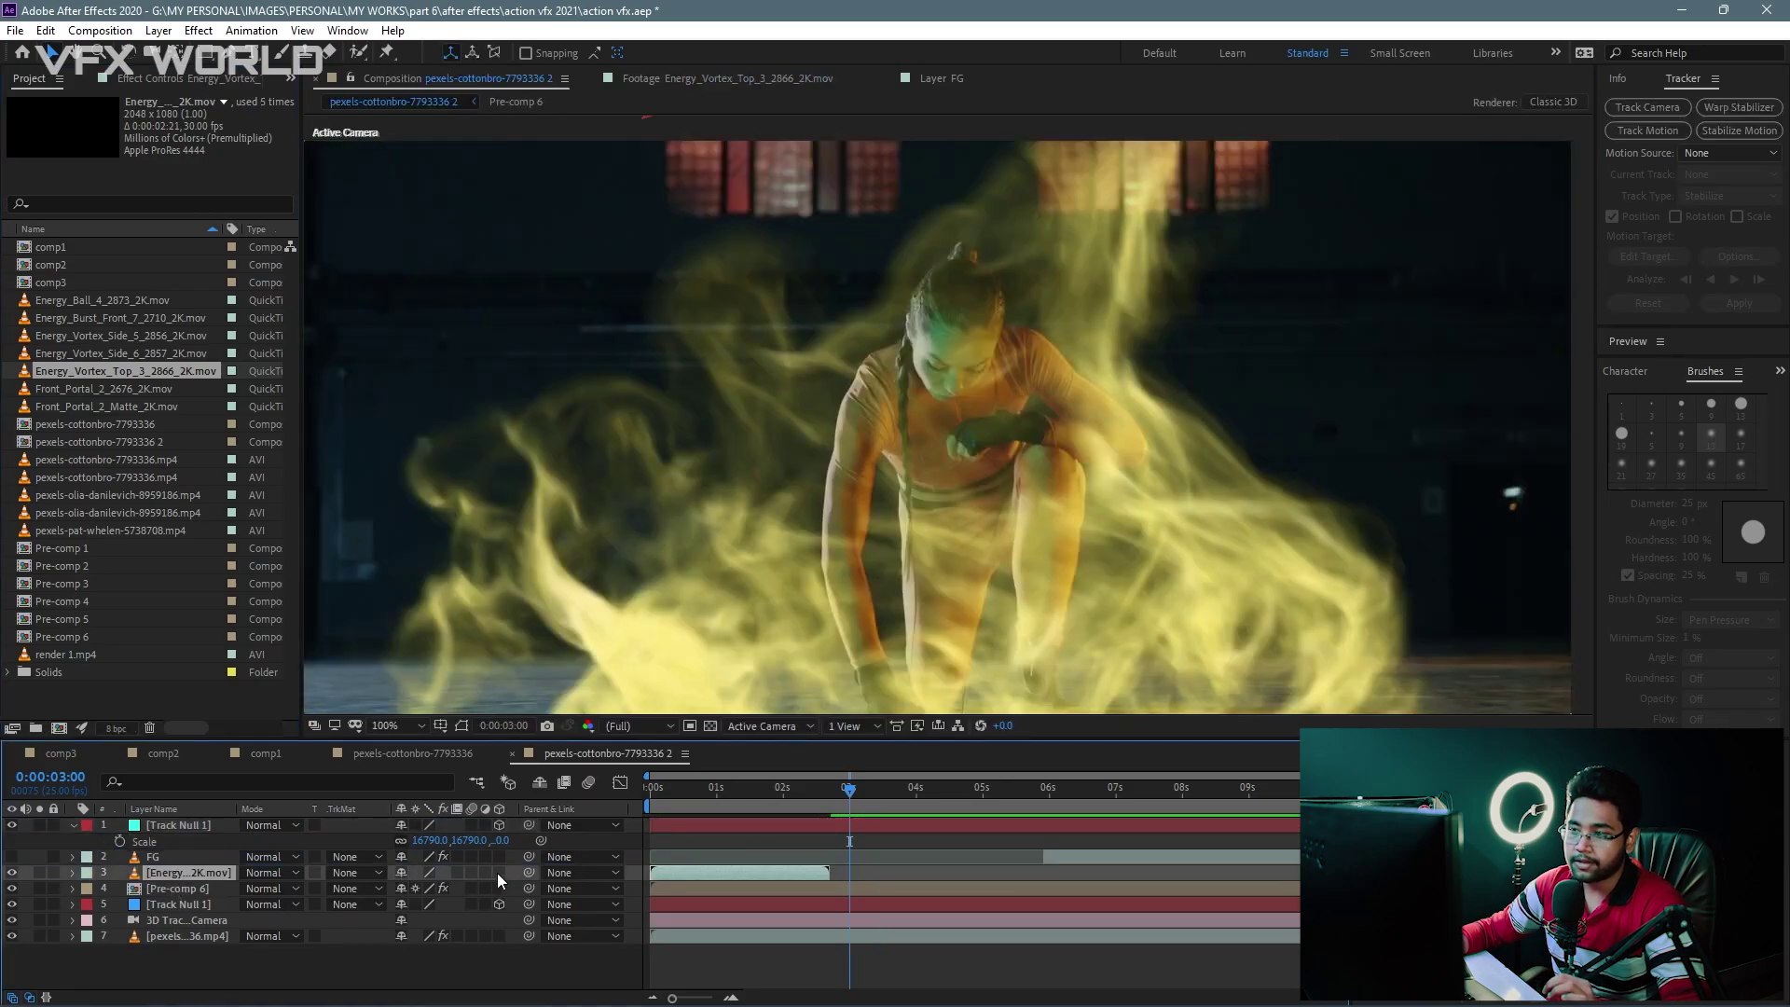
Step: Make the vortex layer 3D and slide it to start around 0:00:06:18
left_click(497, 873)
left_click_drag(1010, 783, 1132, 788)
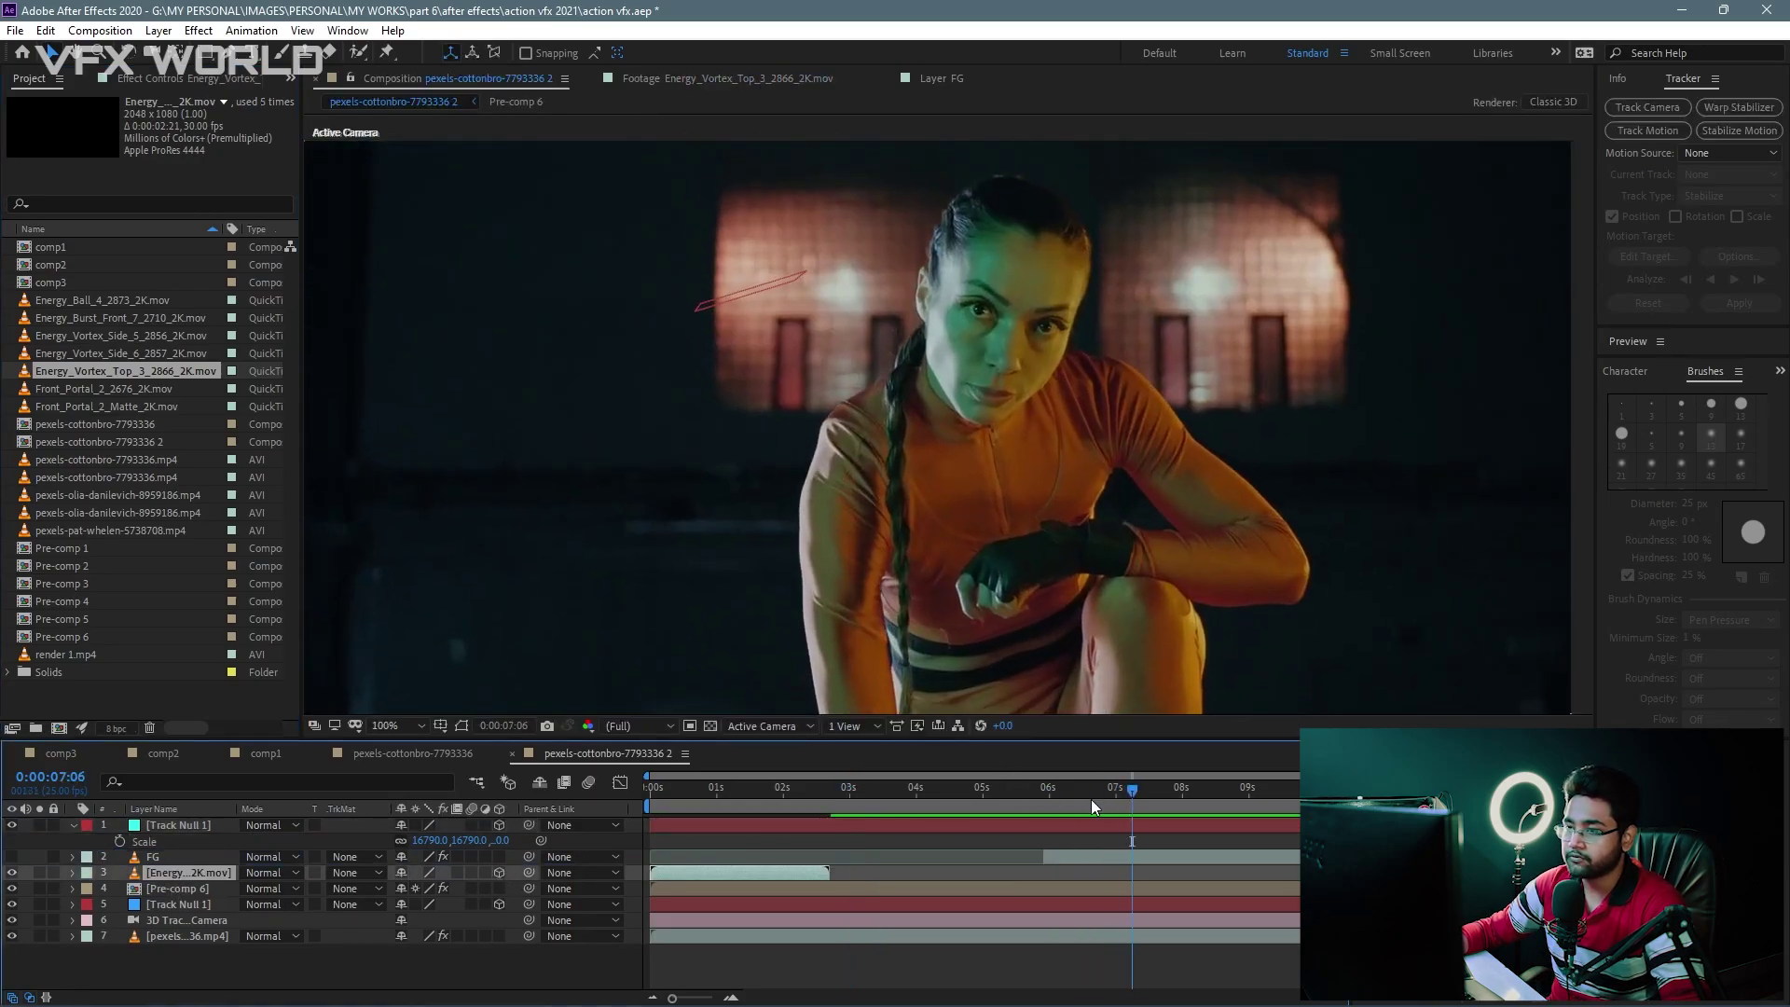
left_click_drag(712, 872, 1162, 902)
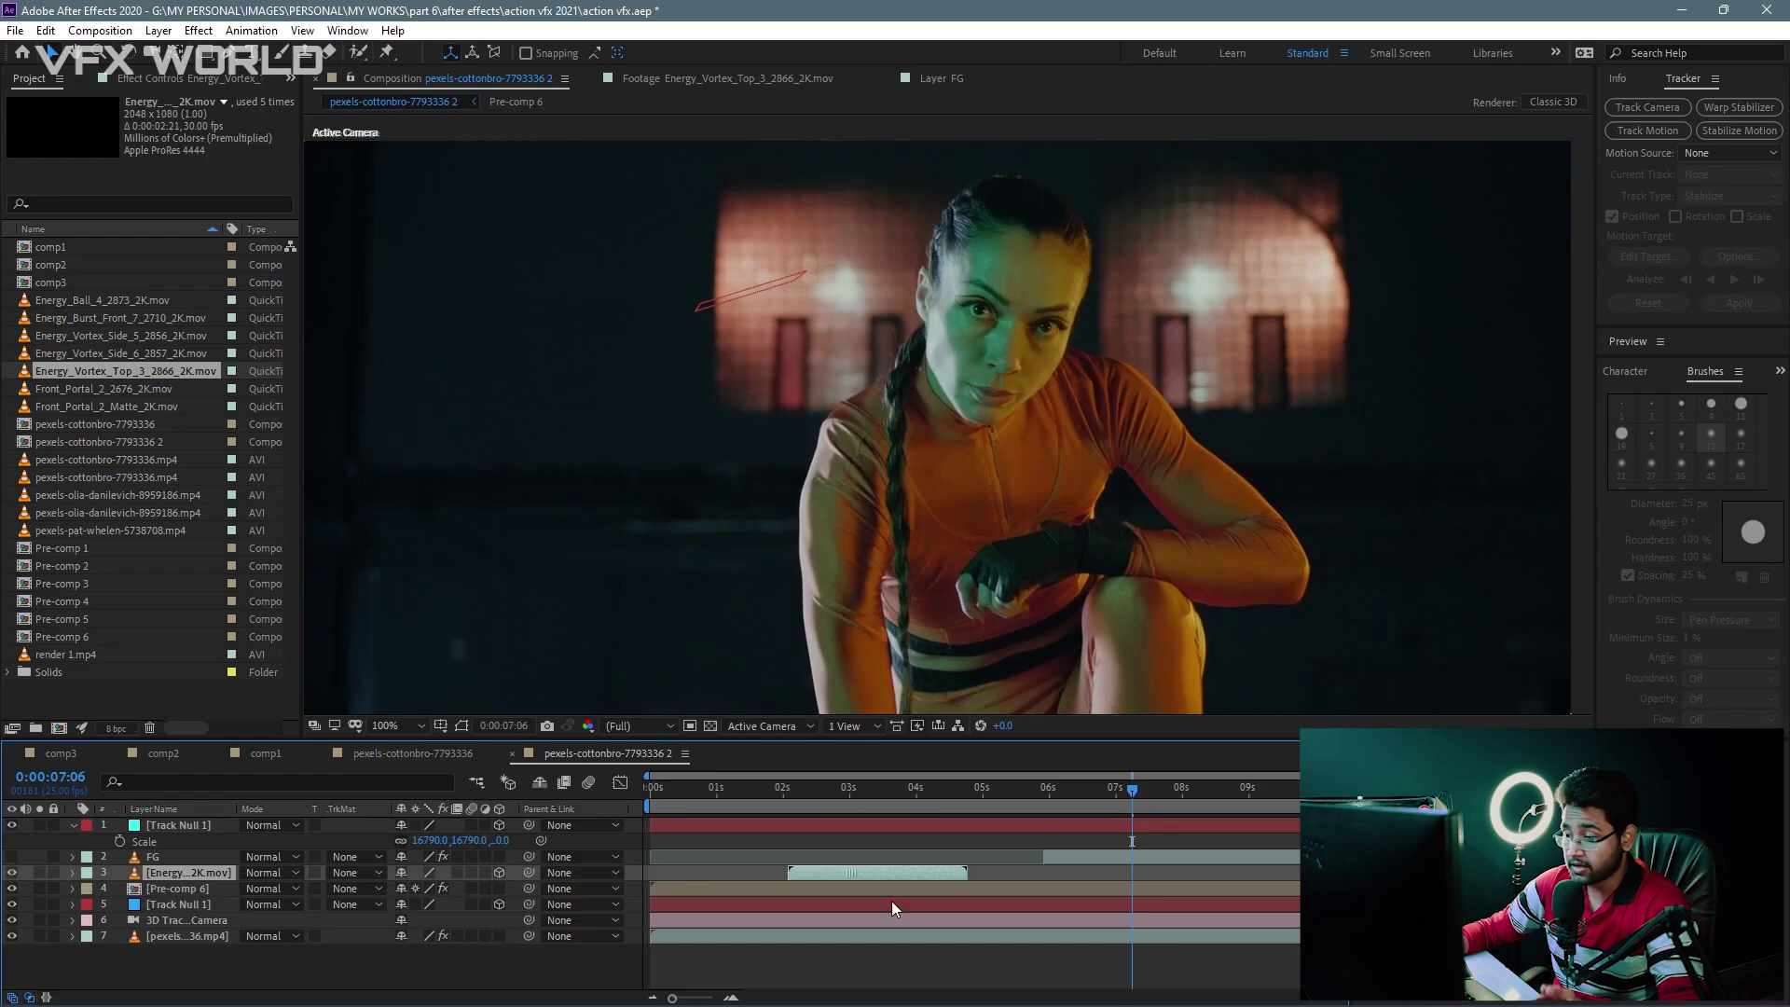
key("comma")
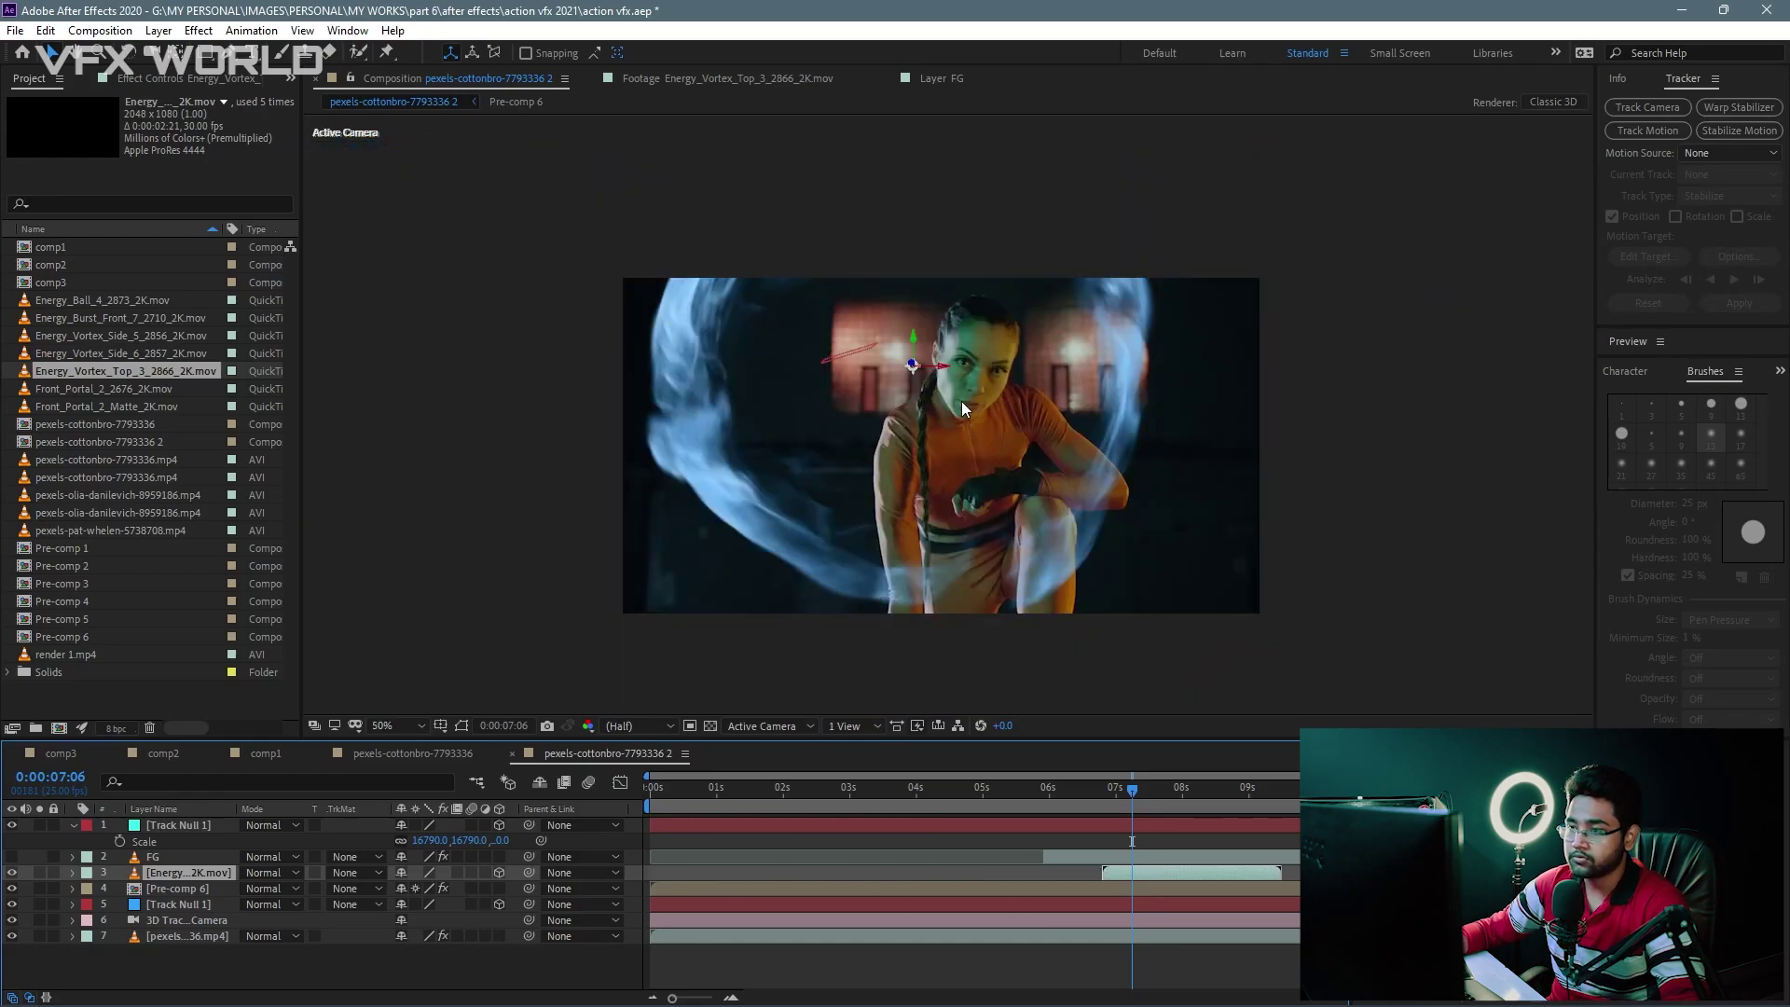
Step: Give the vortex Track Null 1's position and scale it up to about 3138%
left_click(185, 824)
key("p")
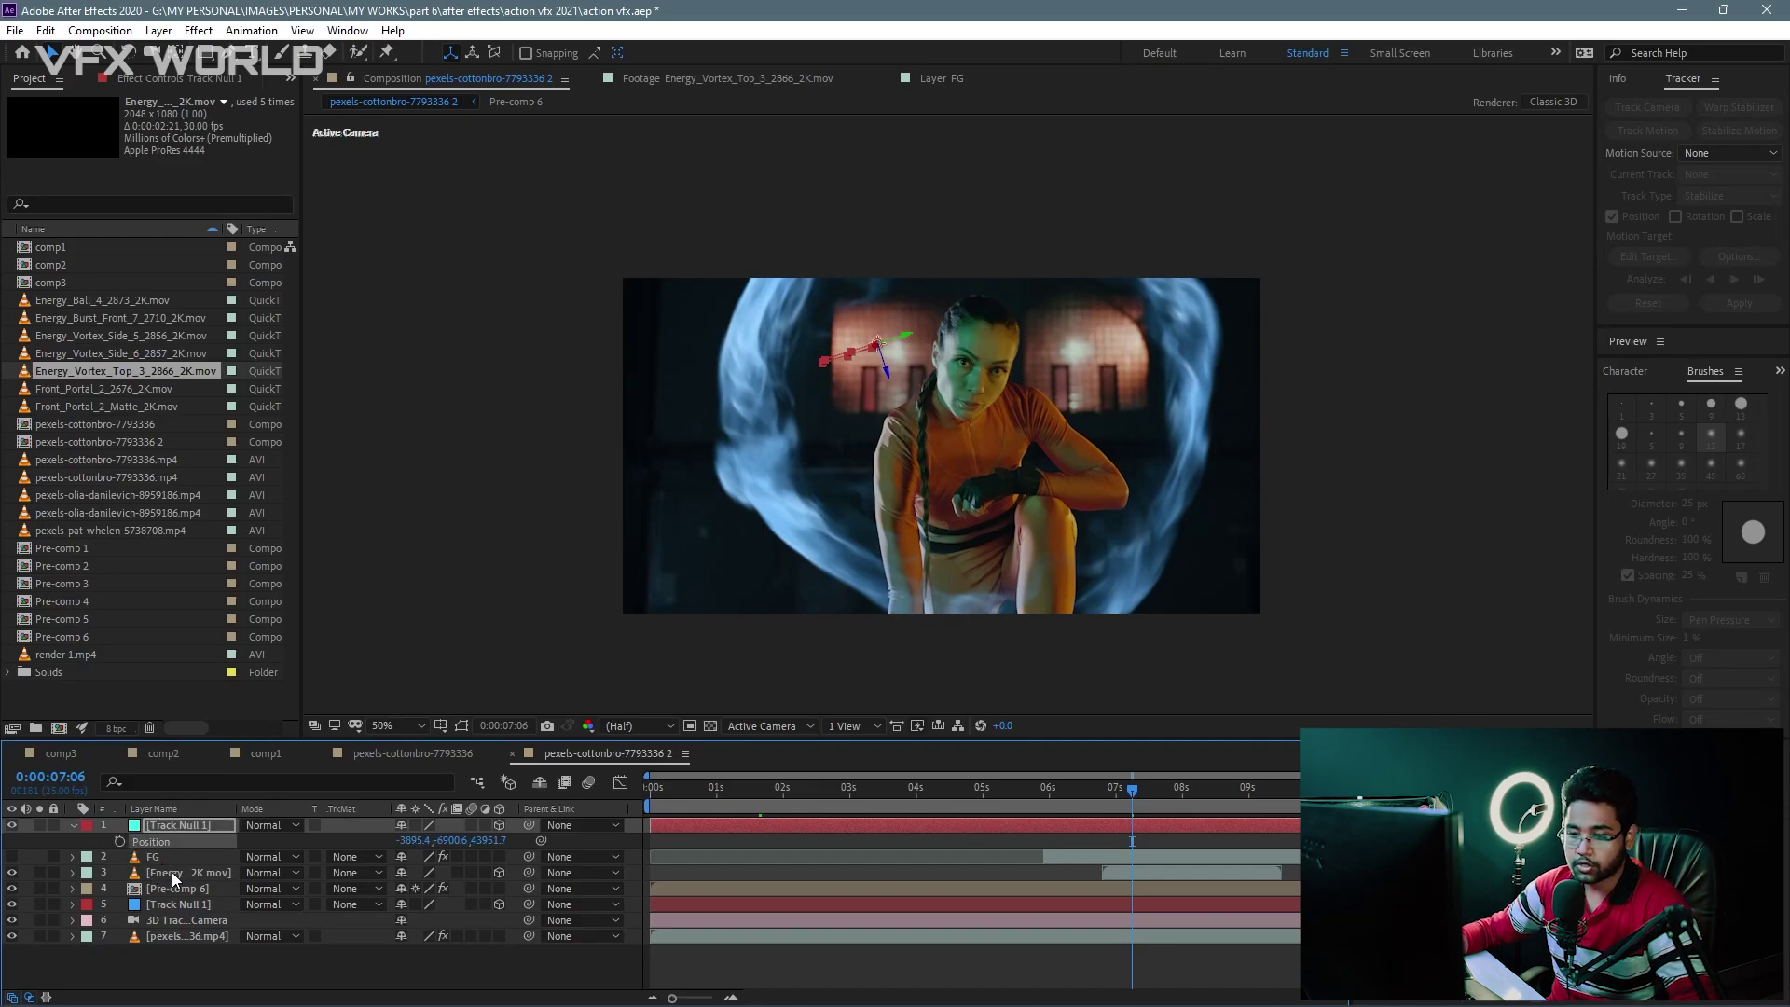
left_click(171, 871)
key("ctrl+v")
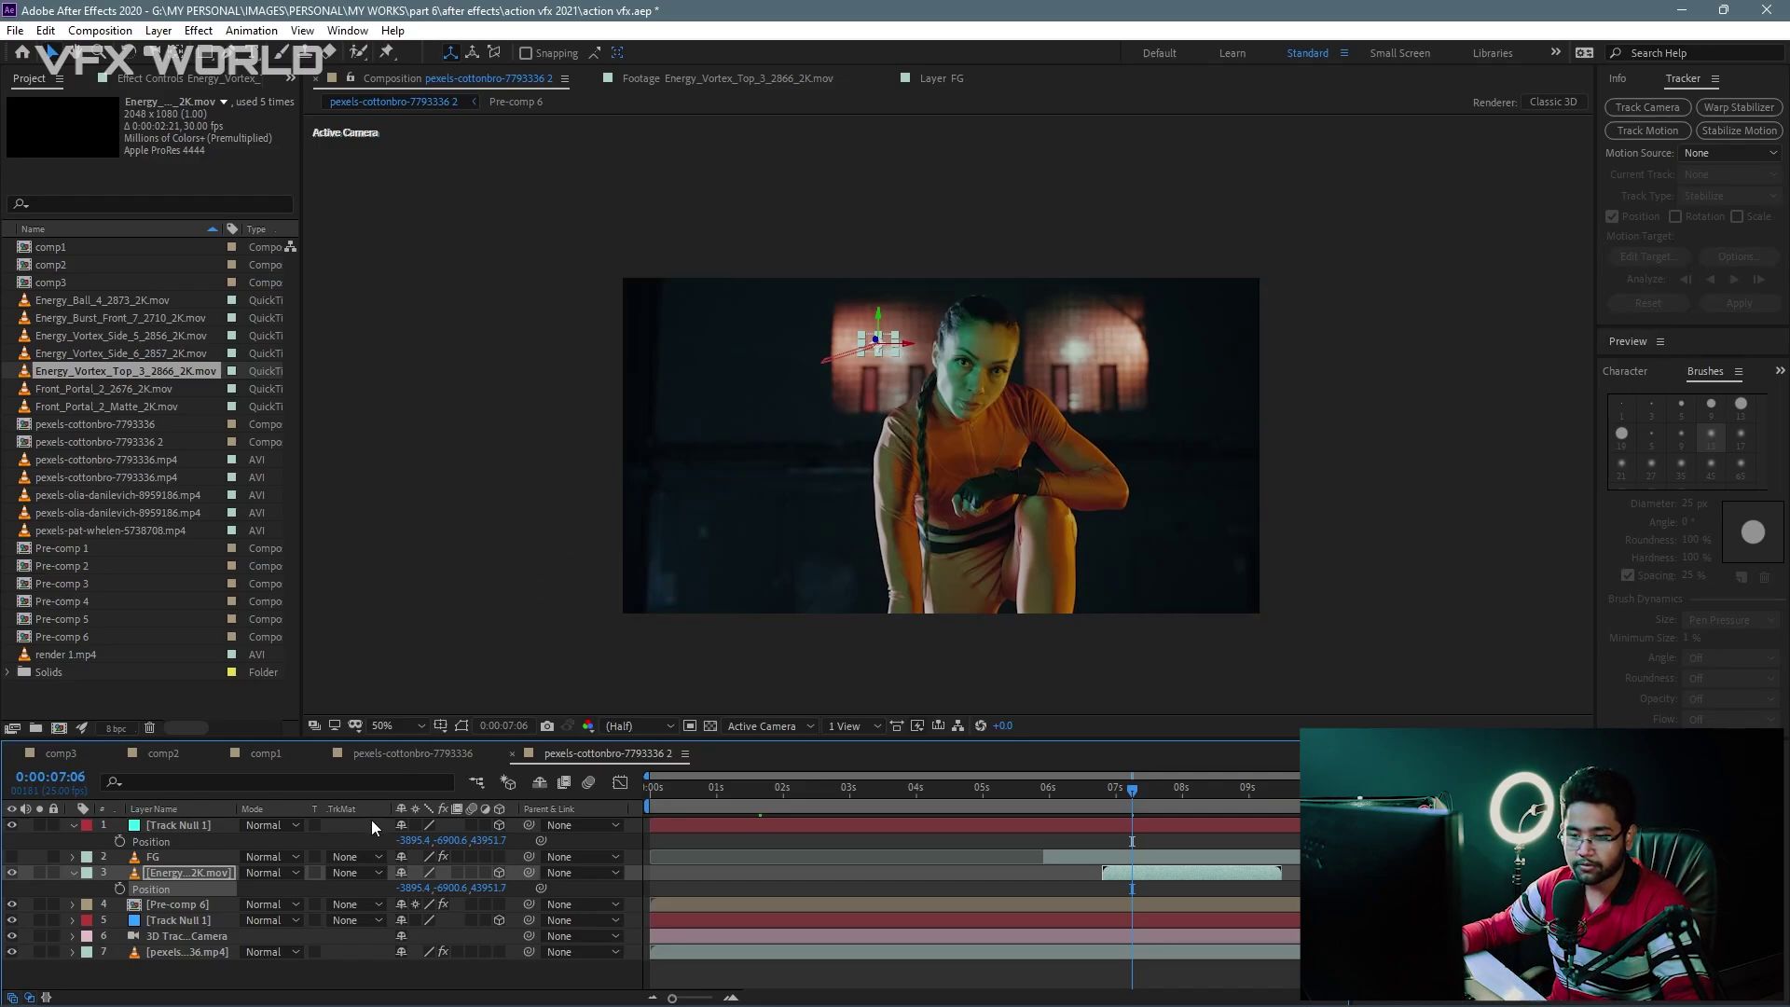
key("s")
mouse_move(425, 888)
left_mouse_down()
mouse_move(820, 838)
mouse_move(388, 887)
left_mouse_up()
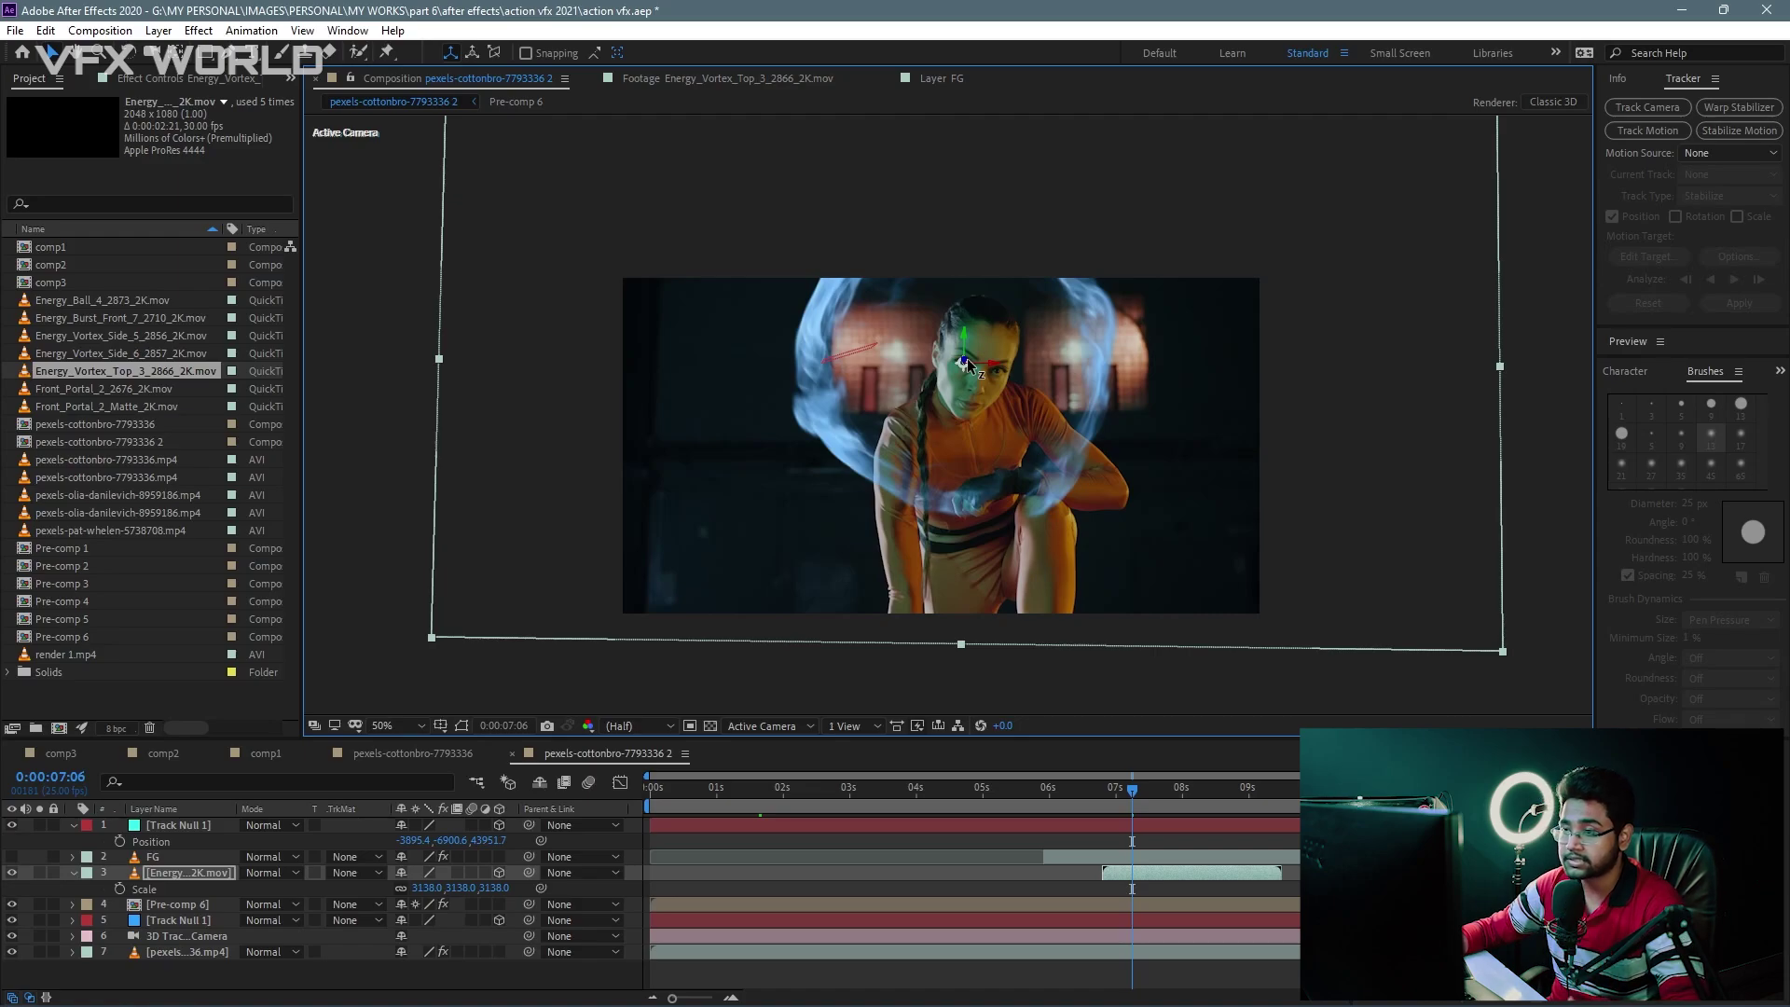
Step: Move the vortex in depth and higher, shrink it to 2468%, and view at full size
mouse_move(967, 363)
left_mouse_down()
mouse_move(1172, 227)
mouse_move(1359, 158)
left_mouse_up()
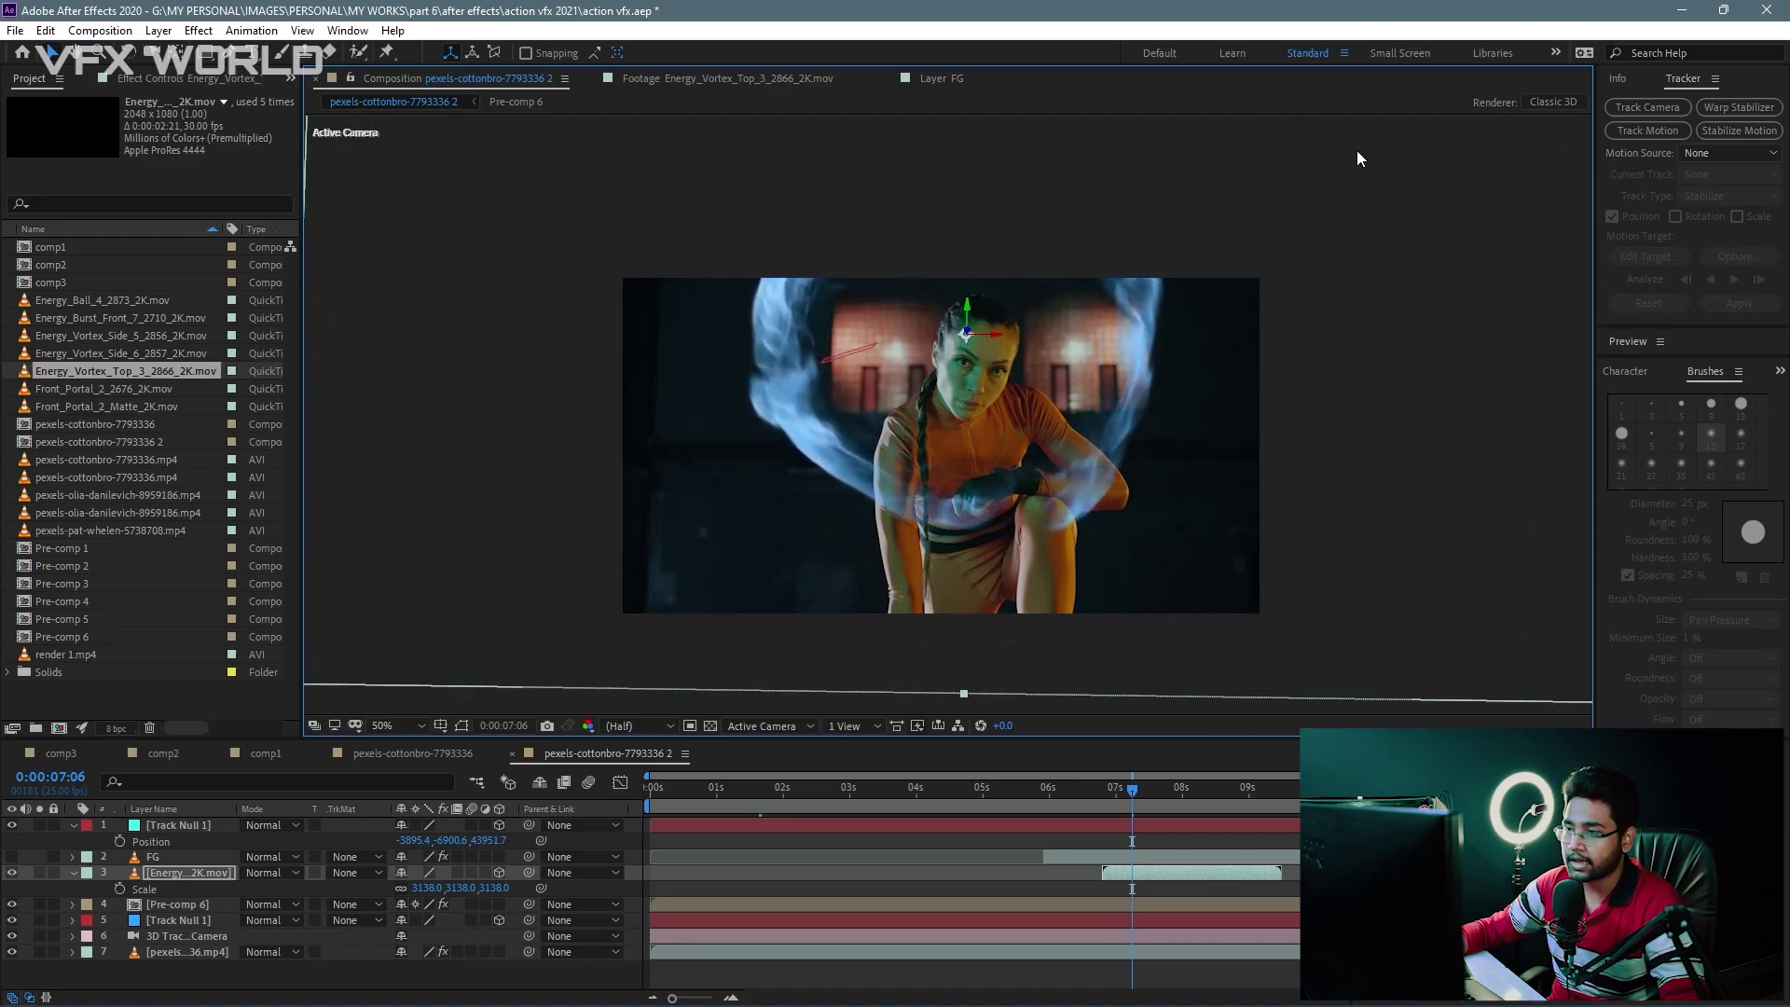
left_click_drag(970, 338, 580, 665)
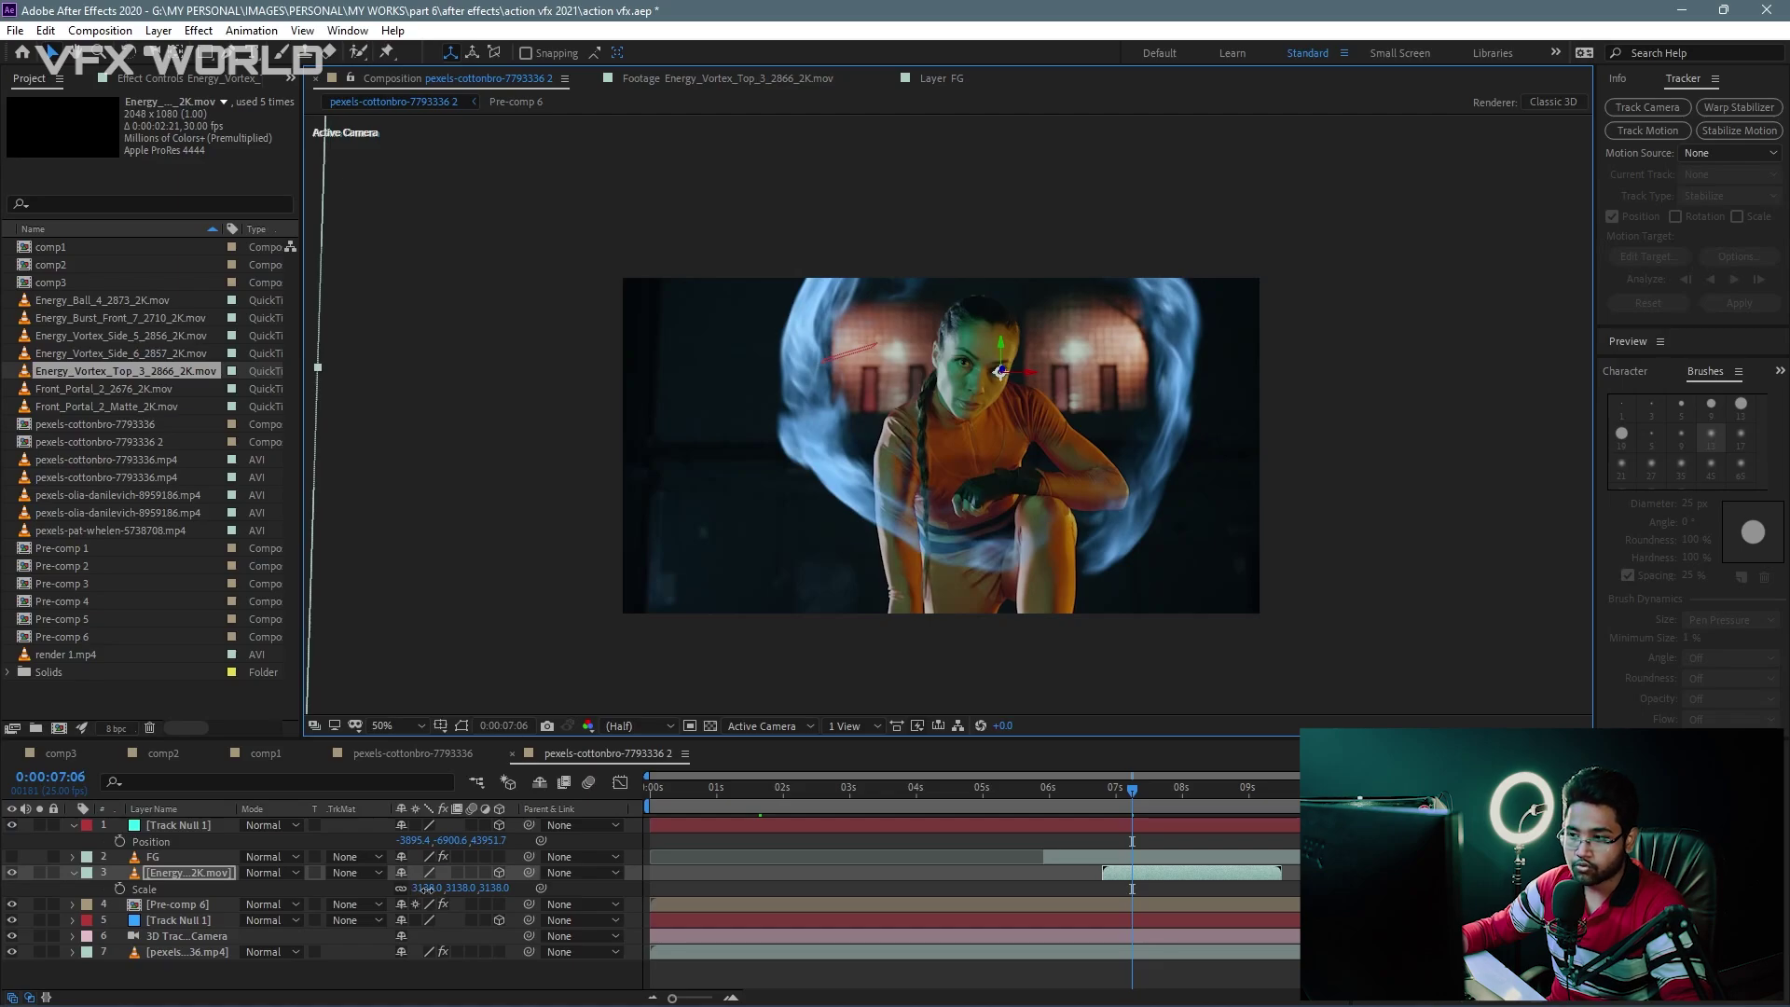
left_click_drag(426, 889, 361, 891)
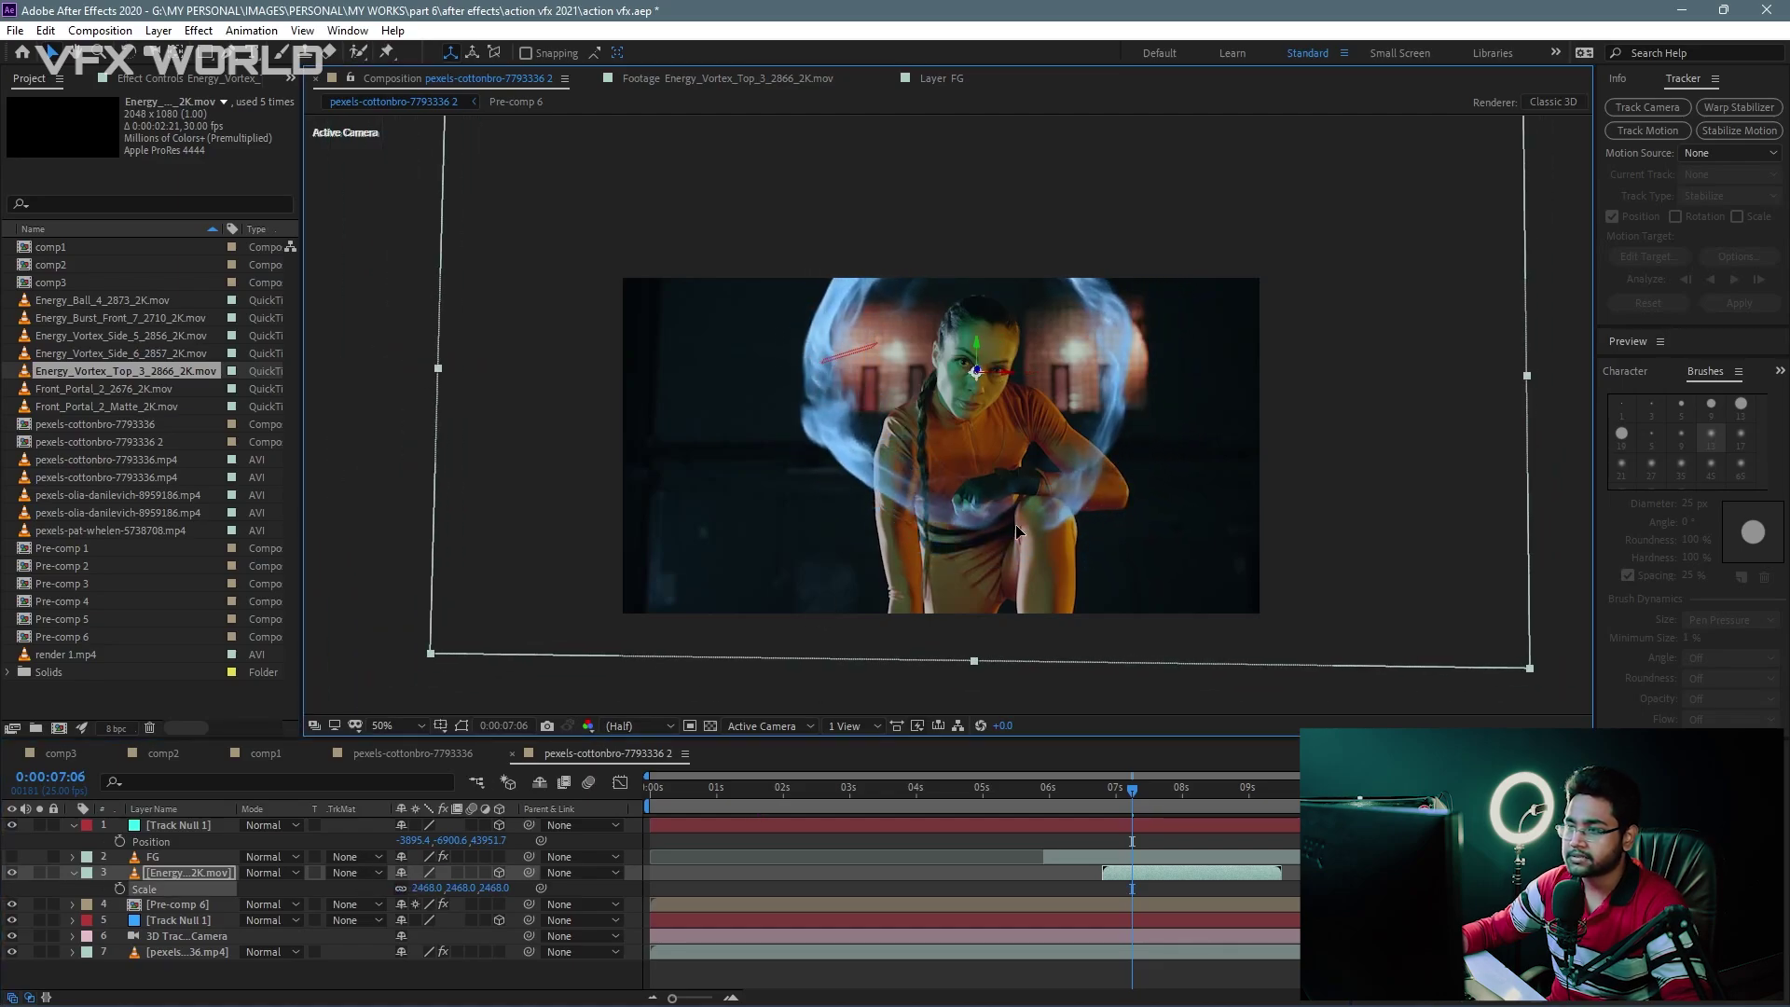
mouse_move(1121, 789)
left_mouse_down()
mouse_move(1093, 792)
mouse_move(1225, 792)
left_mouse_up()
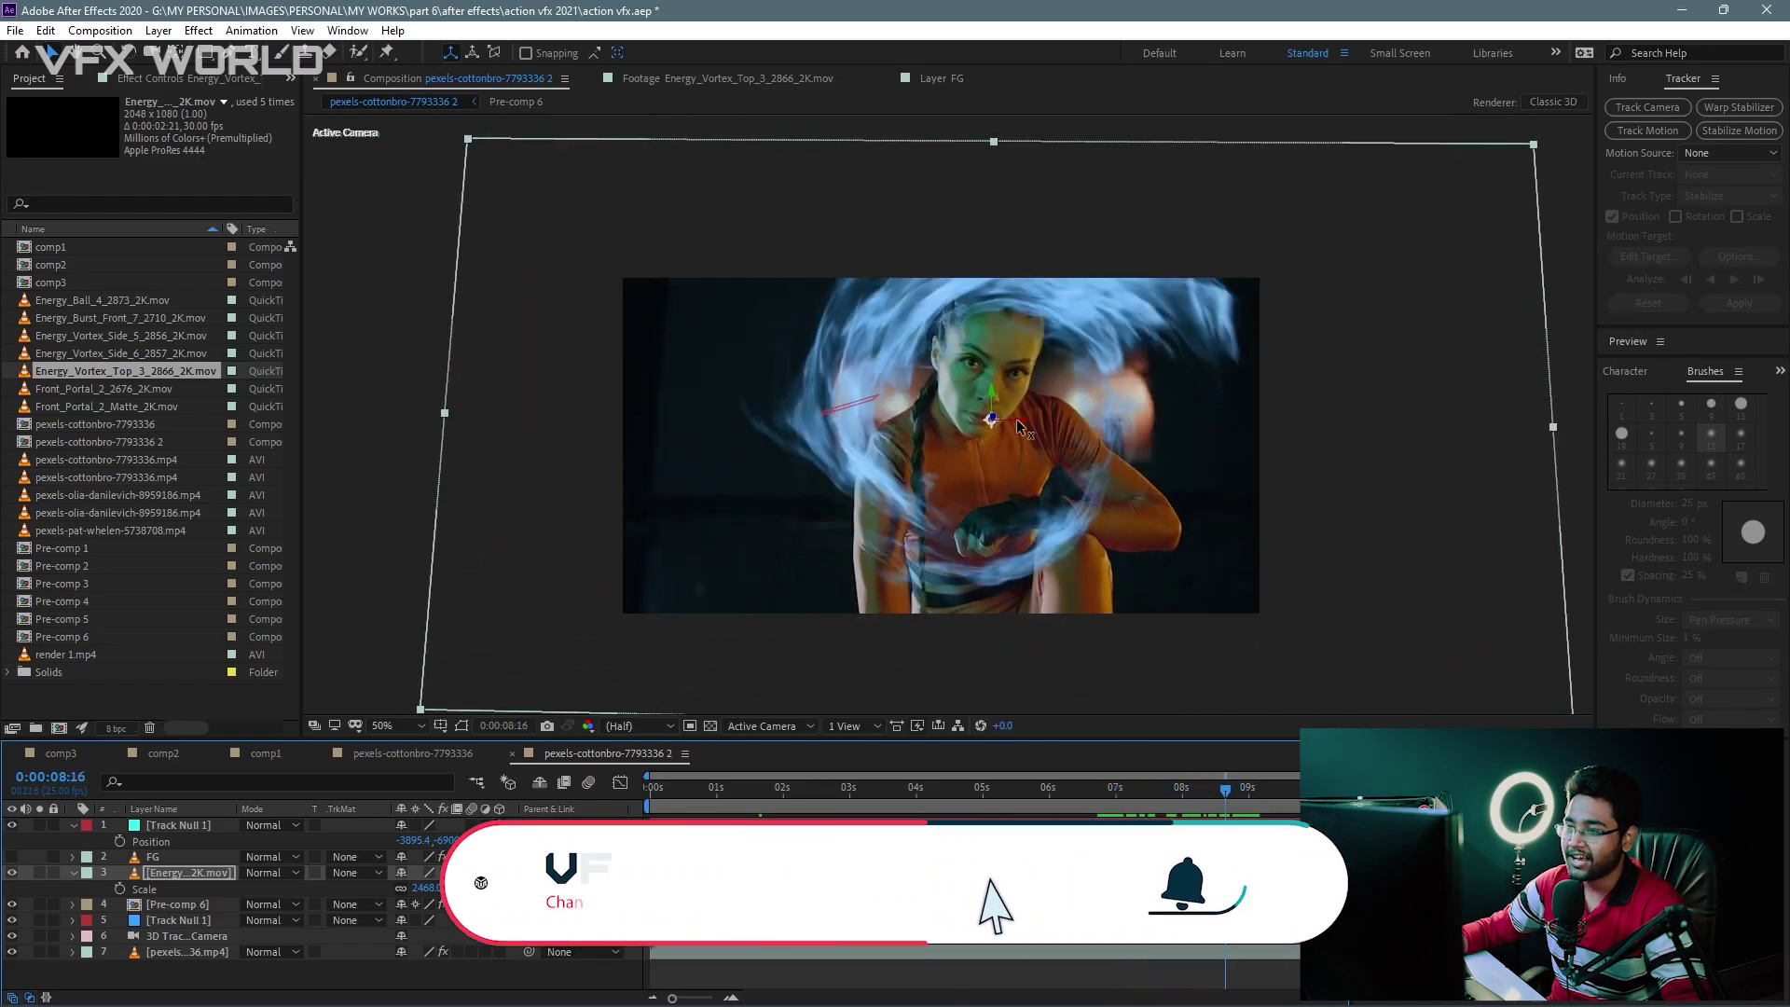
left_click_drag(1046, 490, 1043, 445)
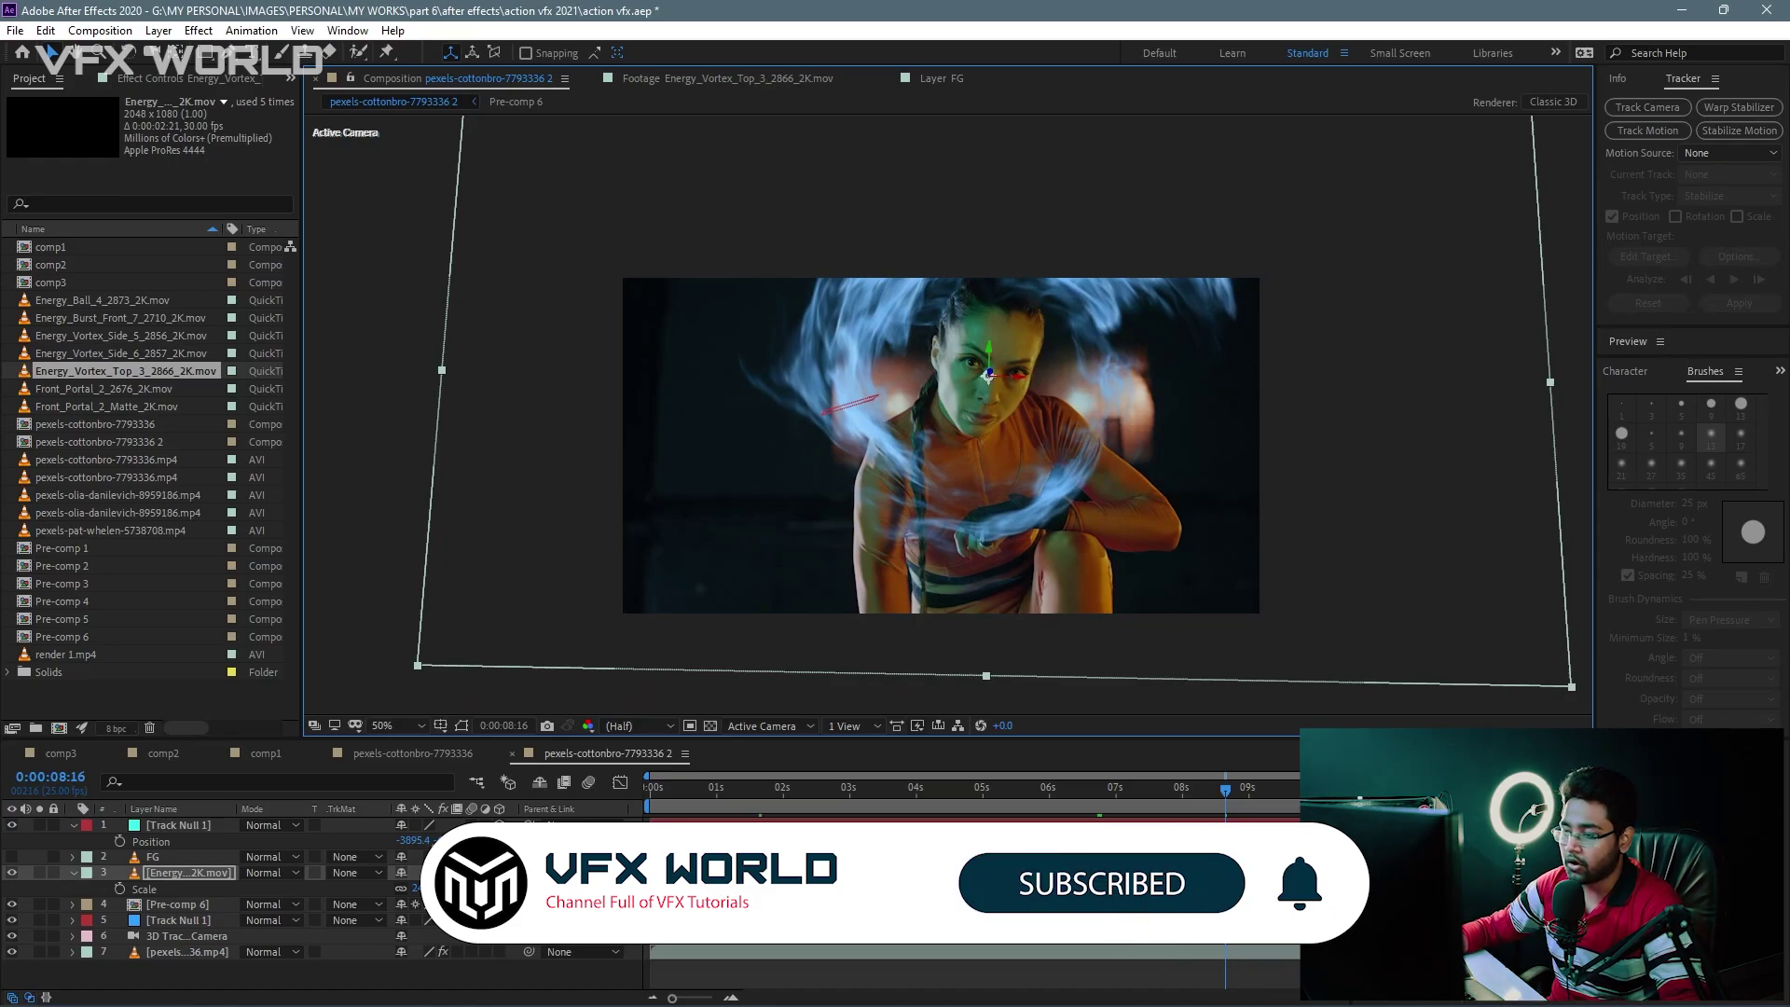
left_click_drag(1253, 802, 1199, 799)
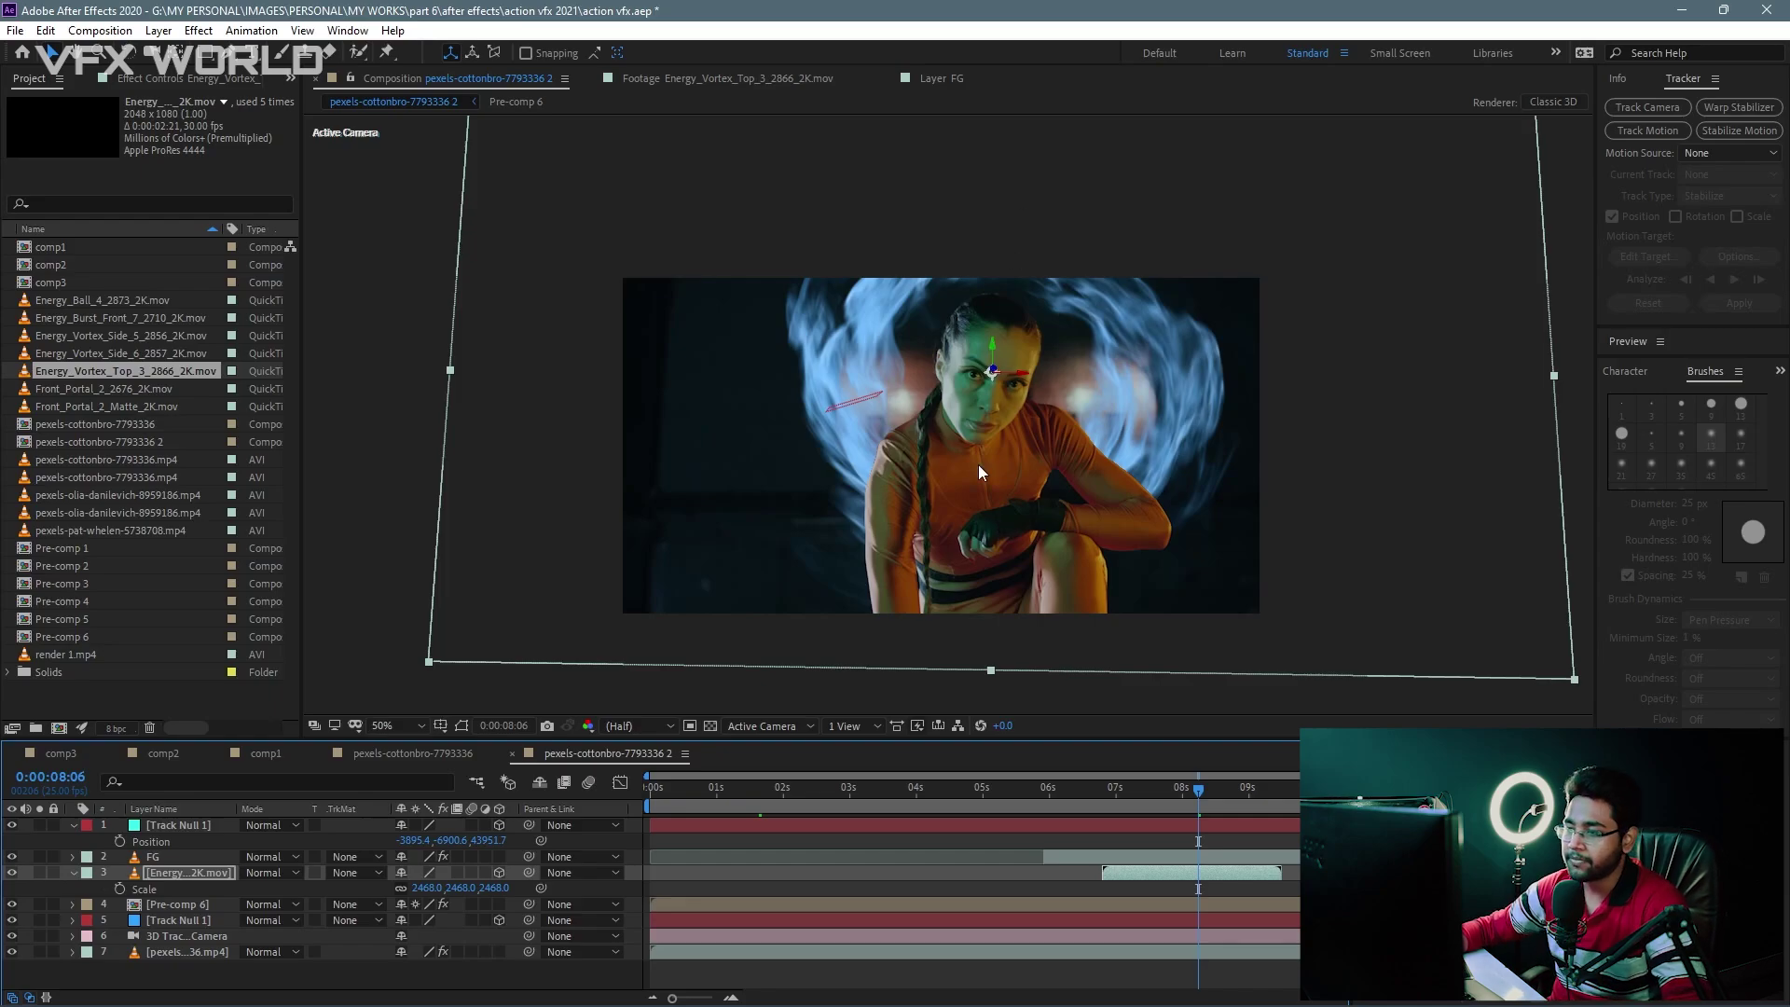
key("period")
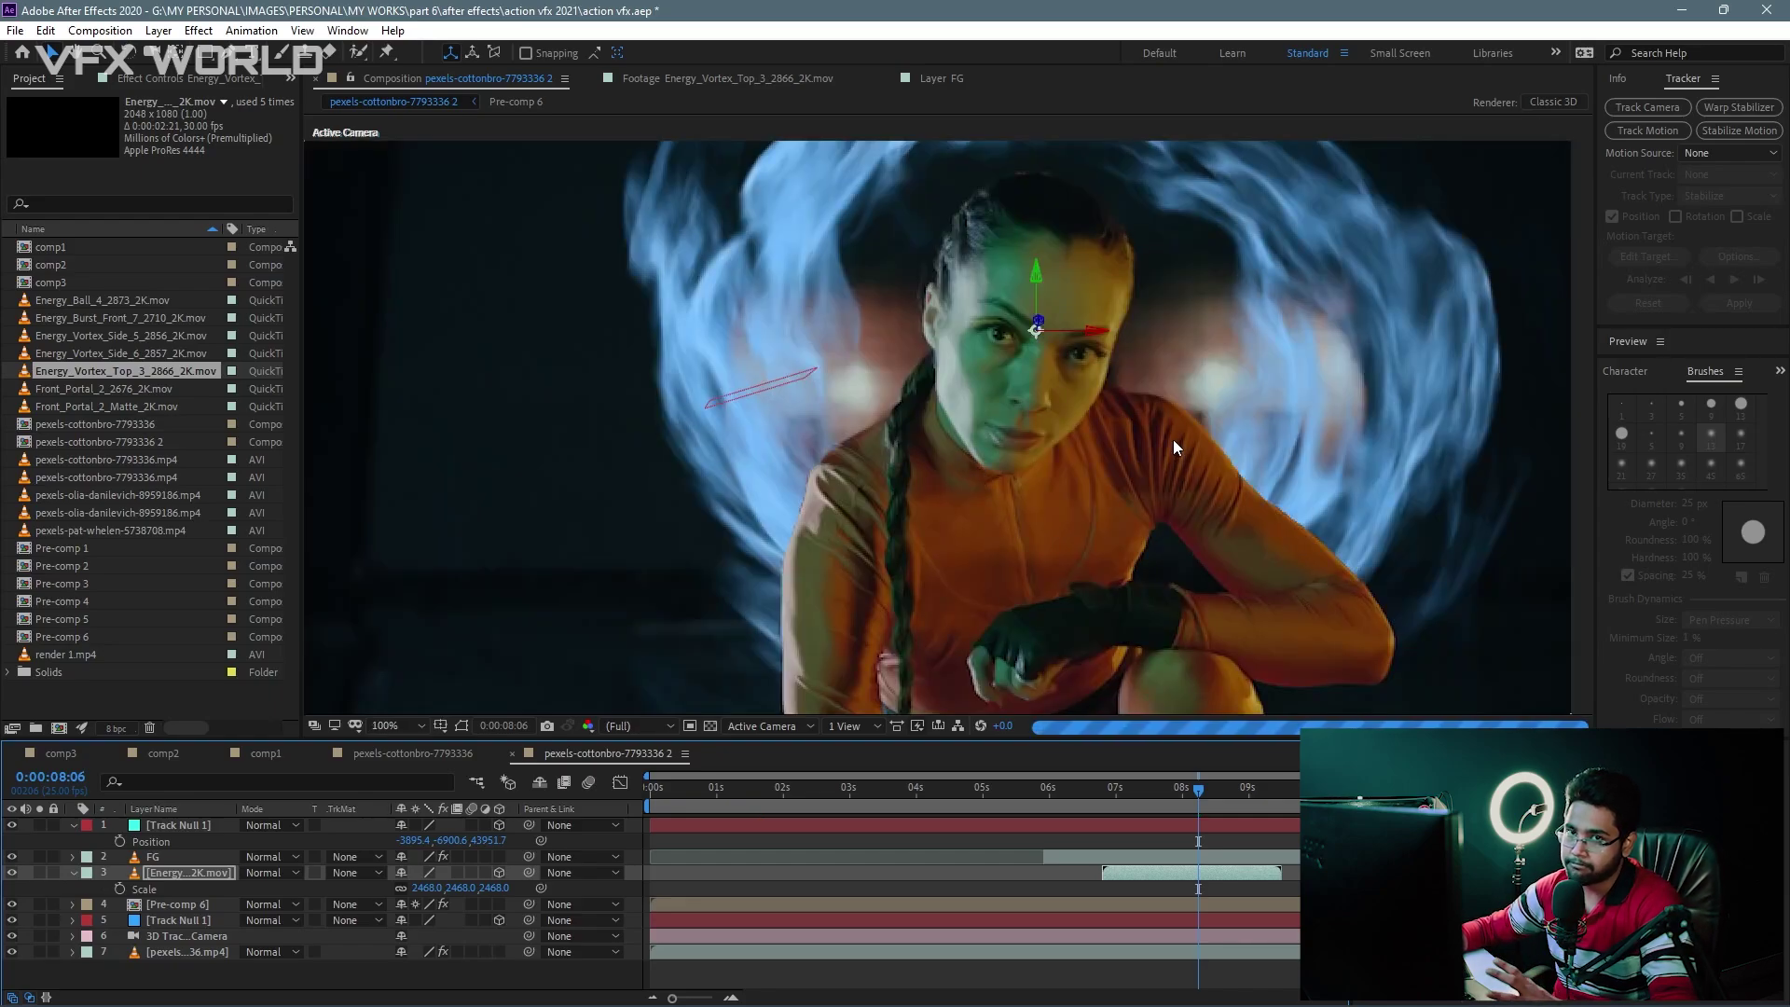
Step: Search effects for 'light' and apply BCC Light Wrap to the FG layer
key("ctrl+5")
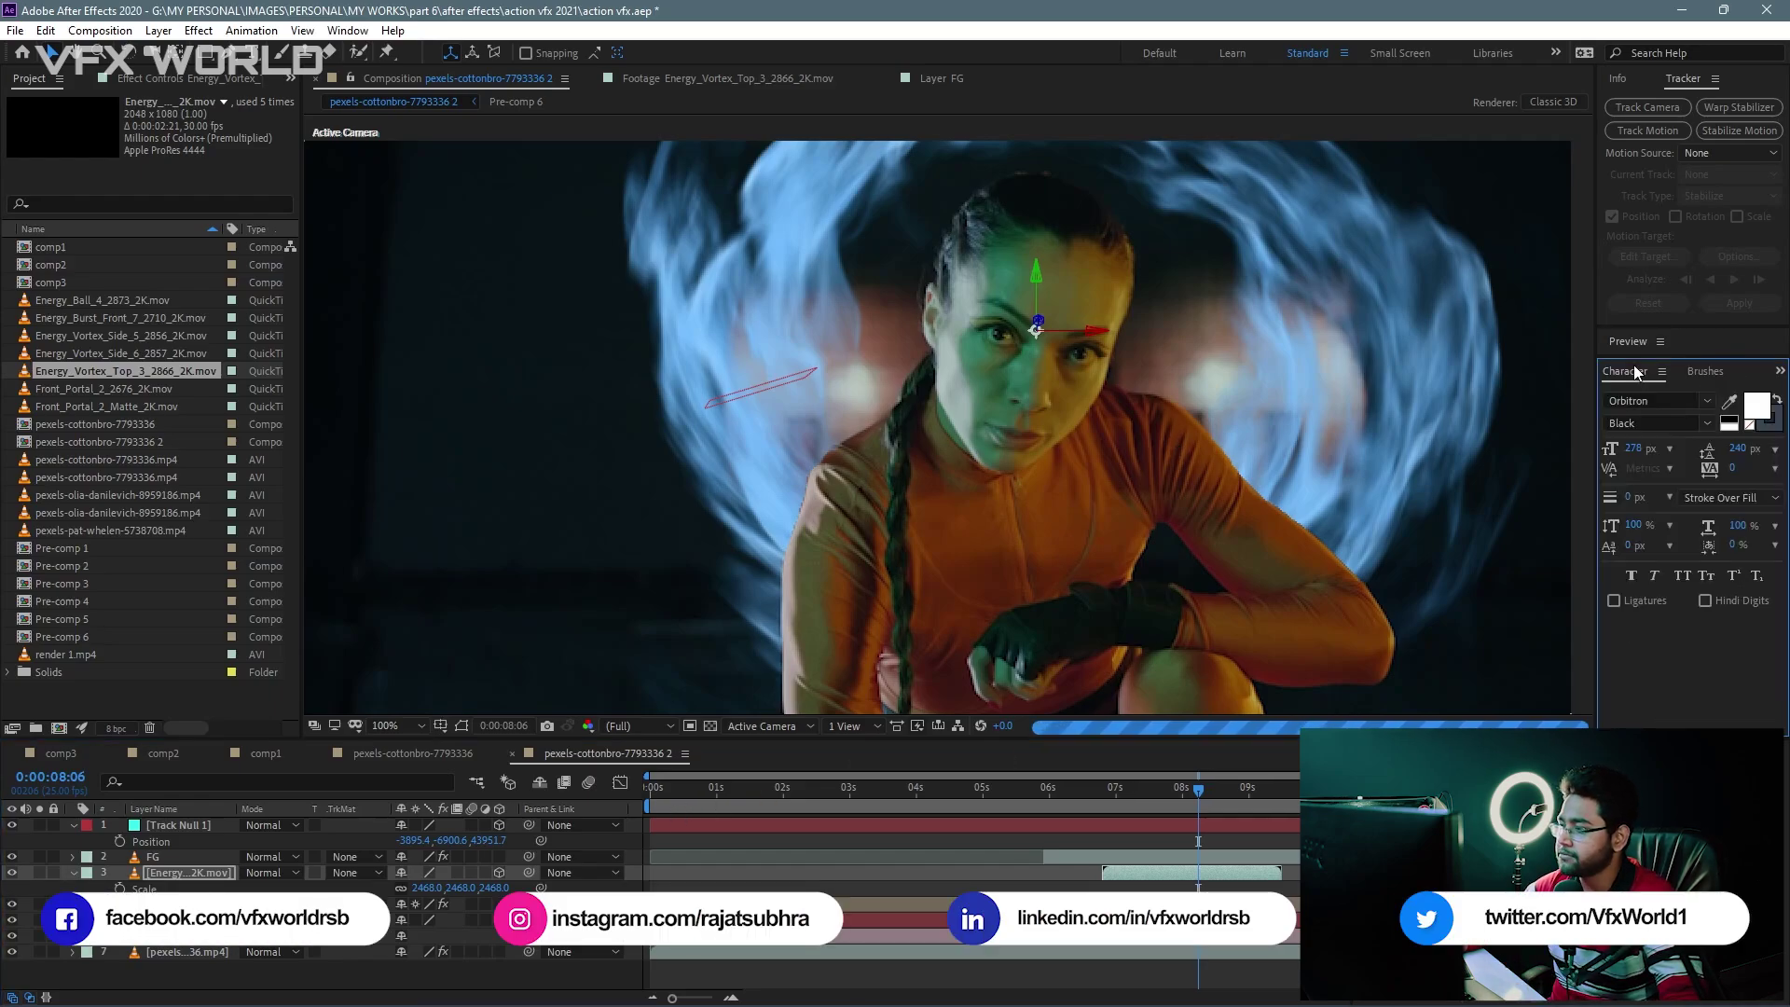
type("hue")
left_click(1671, 394)
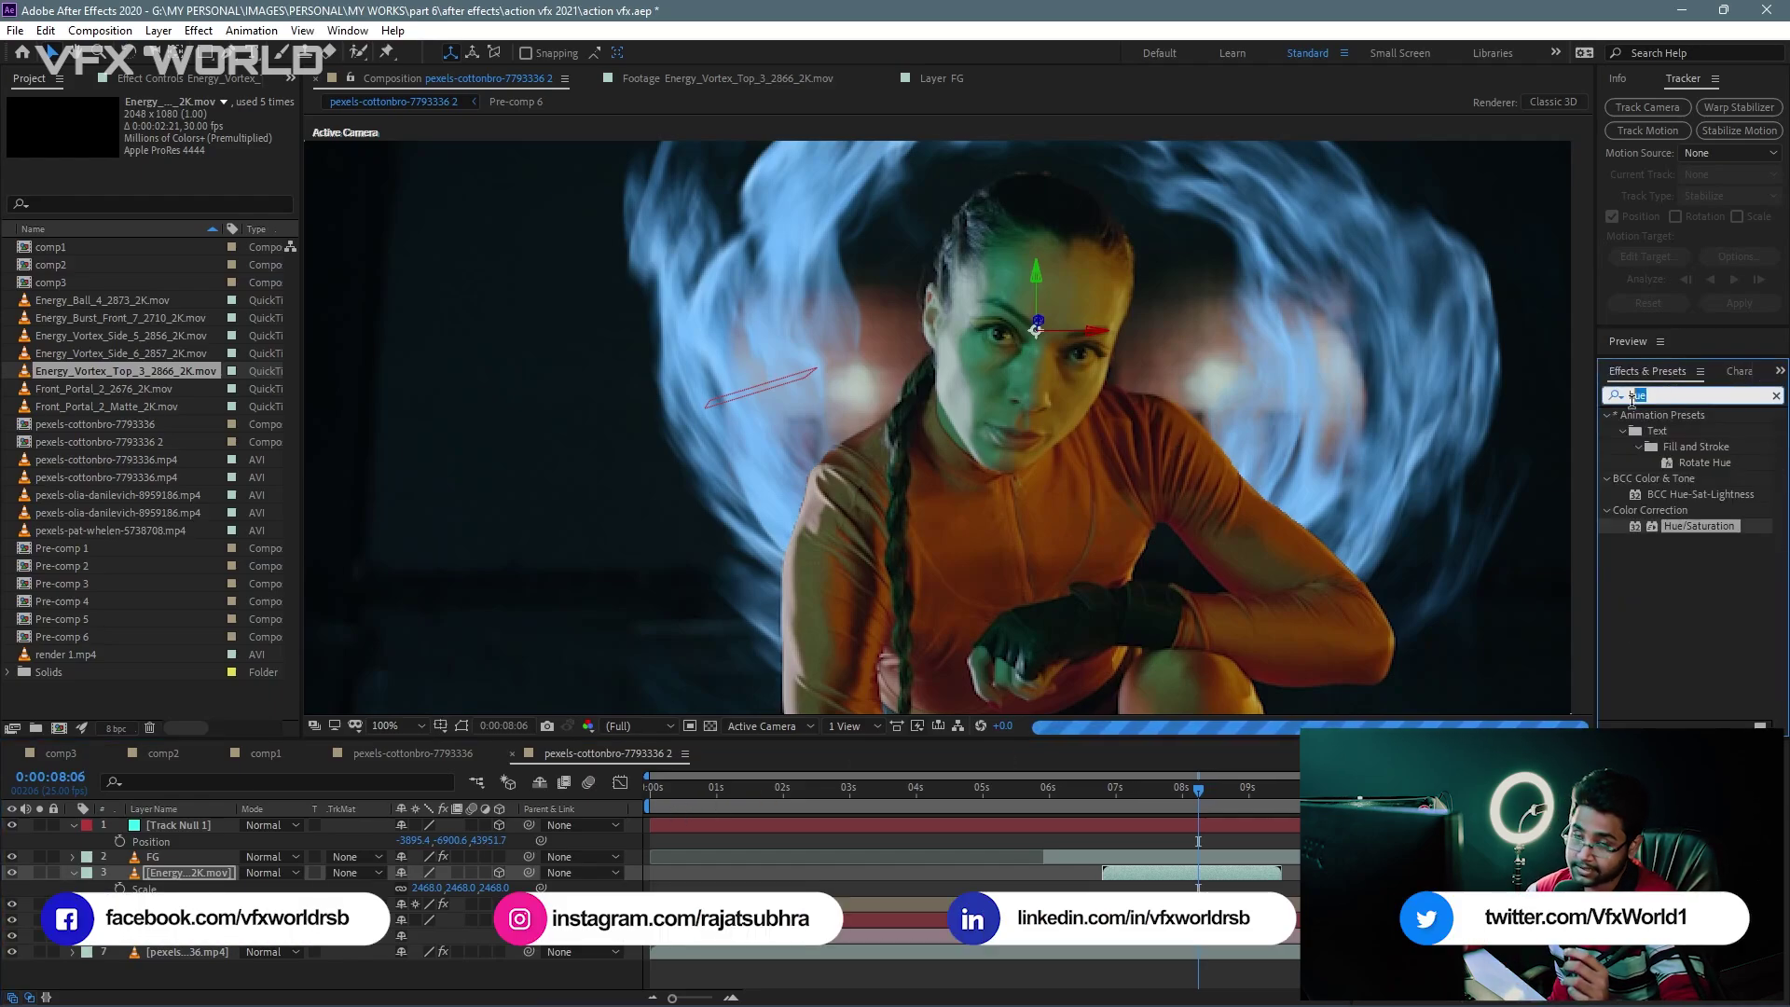
type("lig")
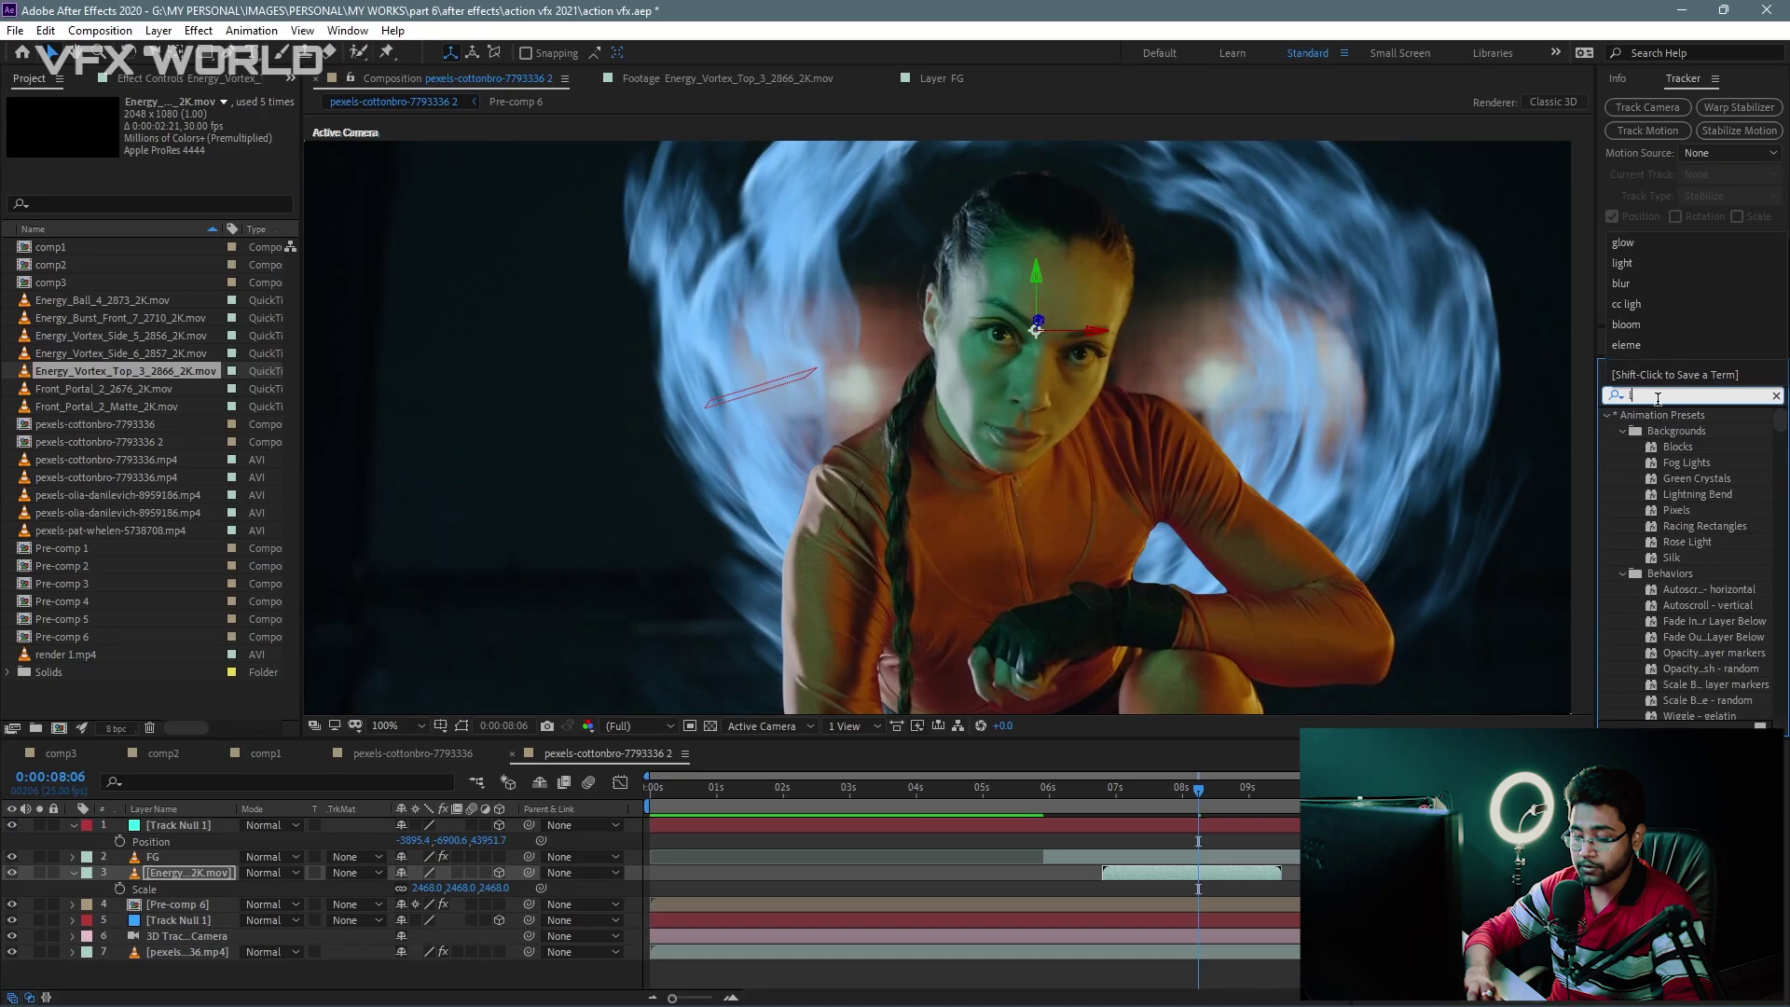
type("ht")
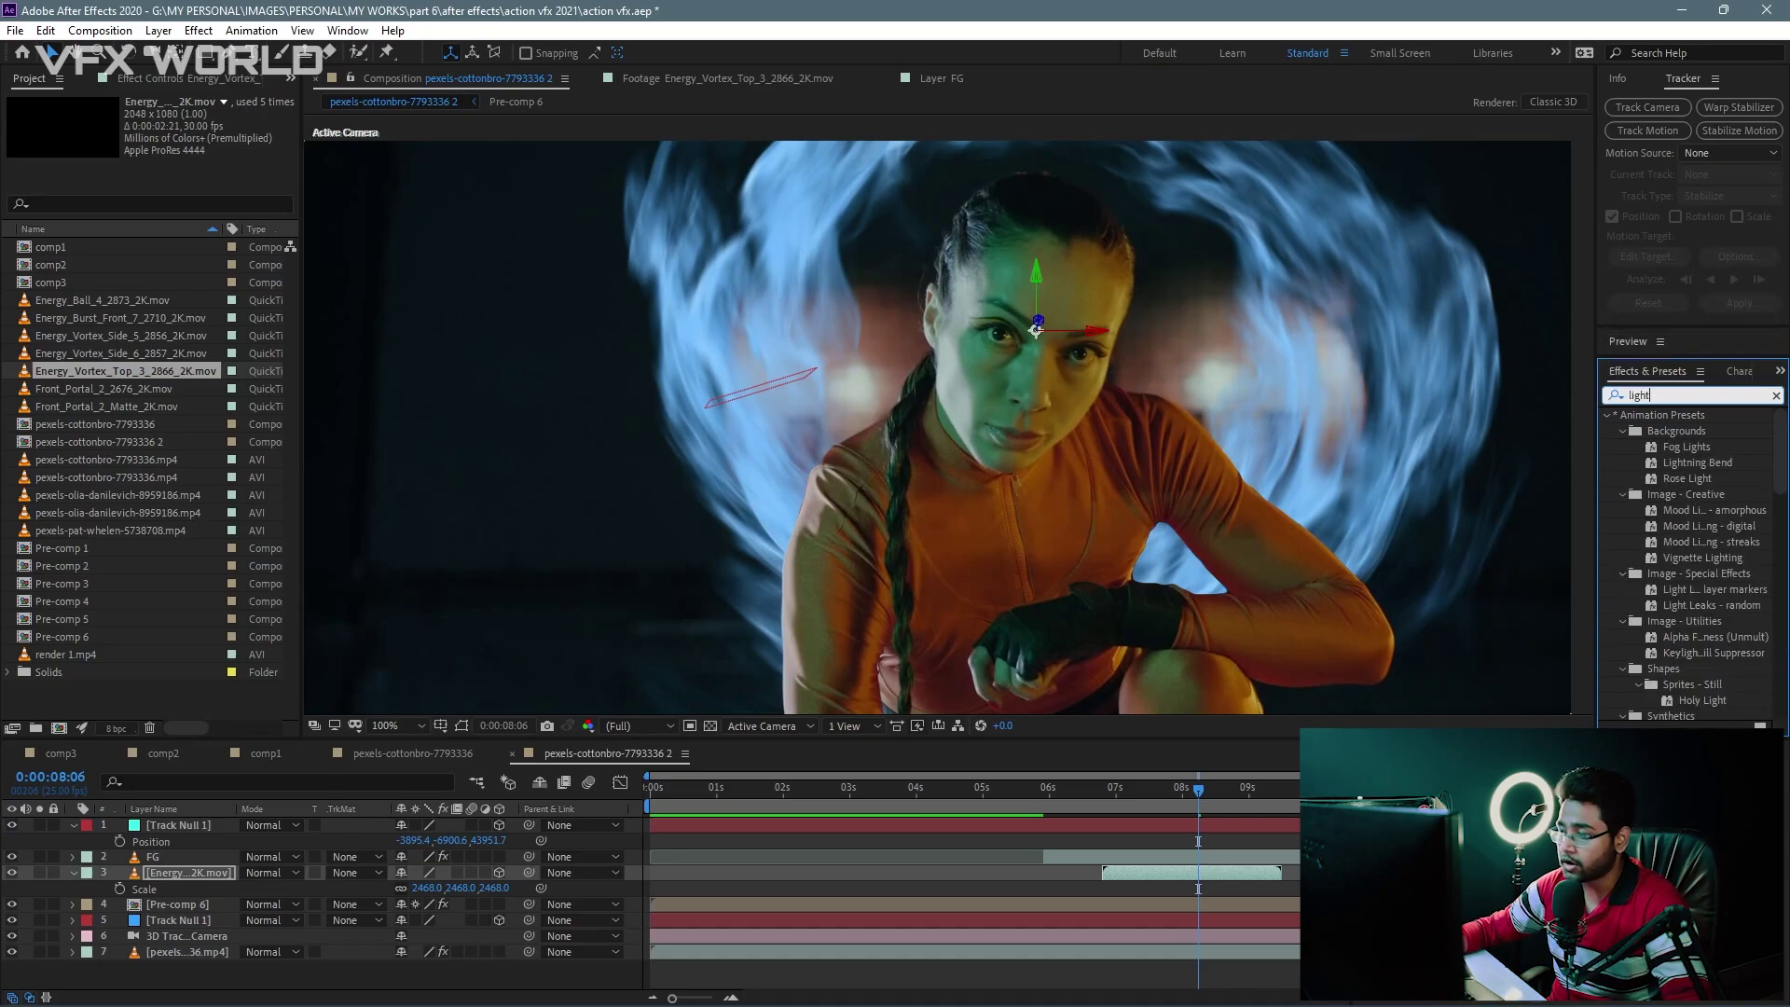
scroll(1732, 637, "down", 3)
scroll(1732, 635, "down", 2)
scroll(1732, 635, "down", 2)
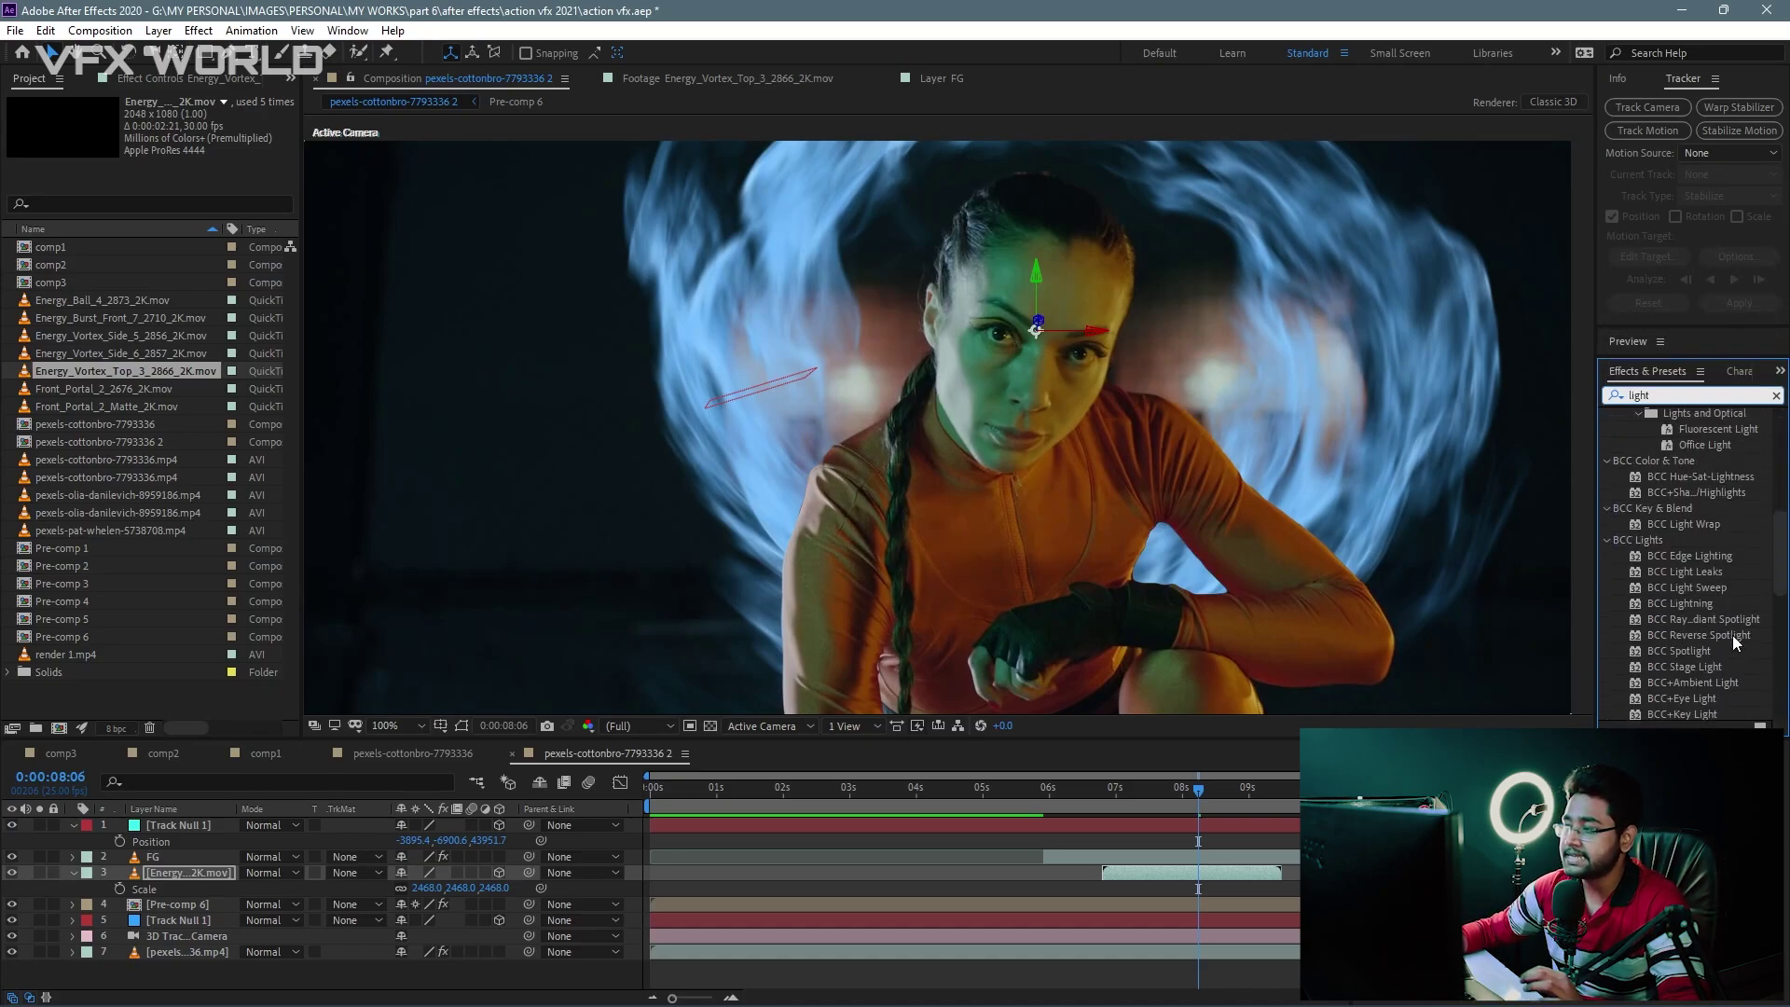
left_click(1694, 525)
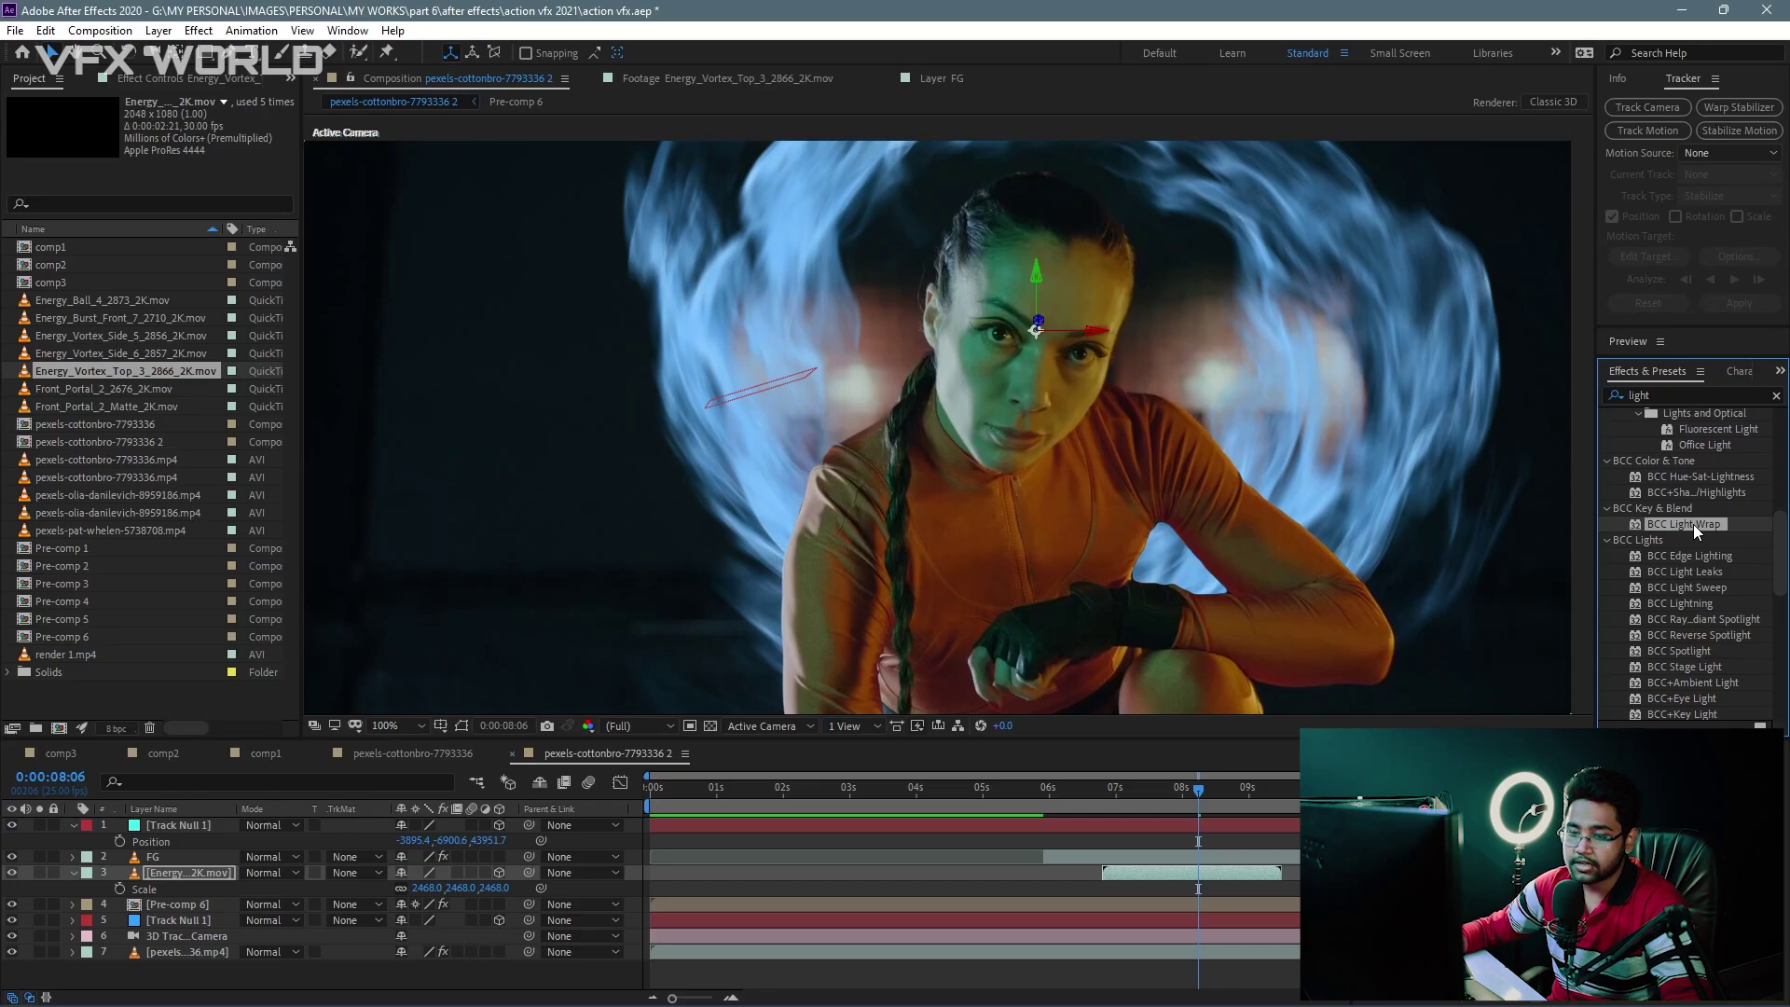
left_click_drag(1693, 524, 164, 855)
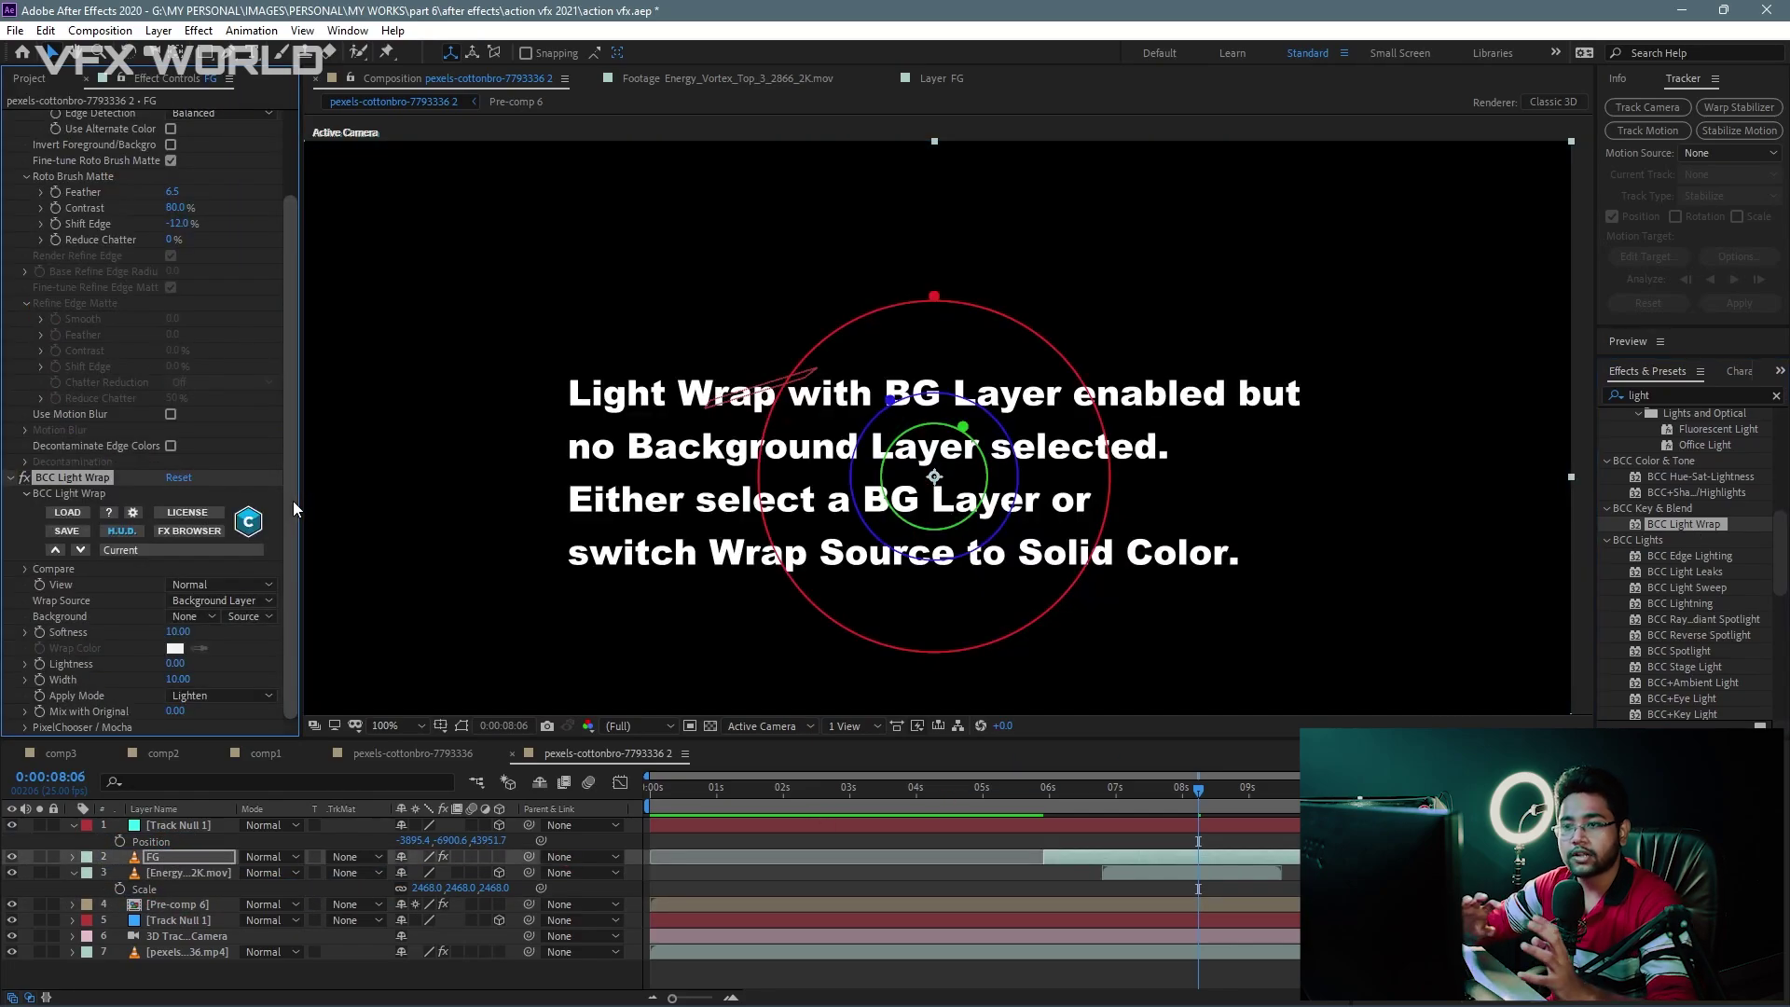
Step: Set the Light Wrap background to layer 2. FG from Masks and compare before/after
key("shift+slash")
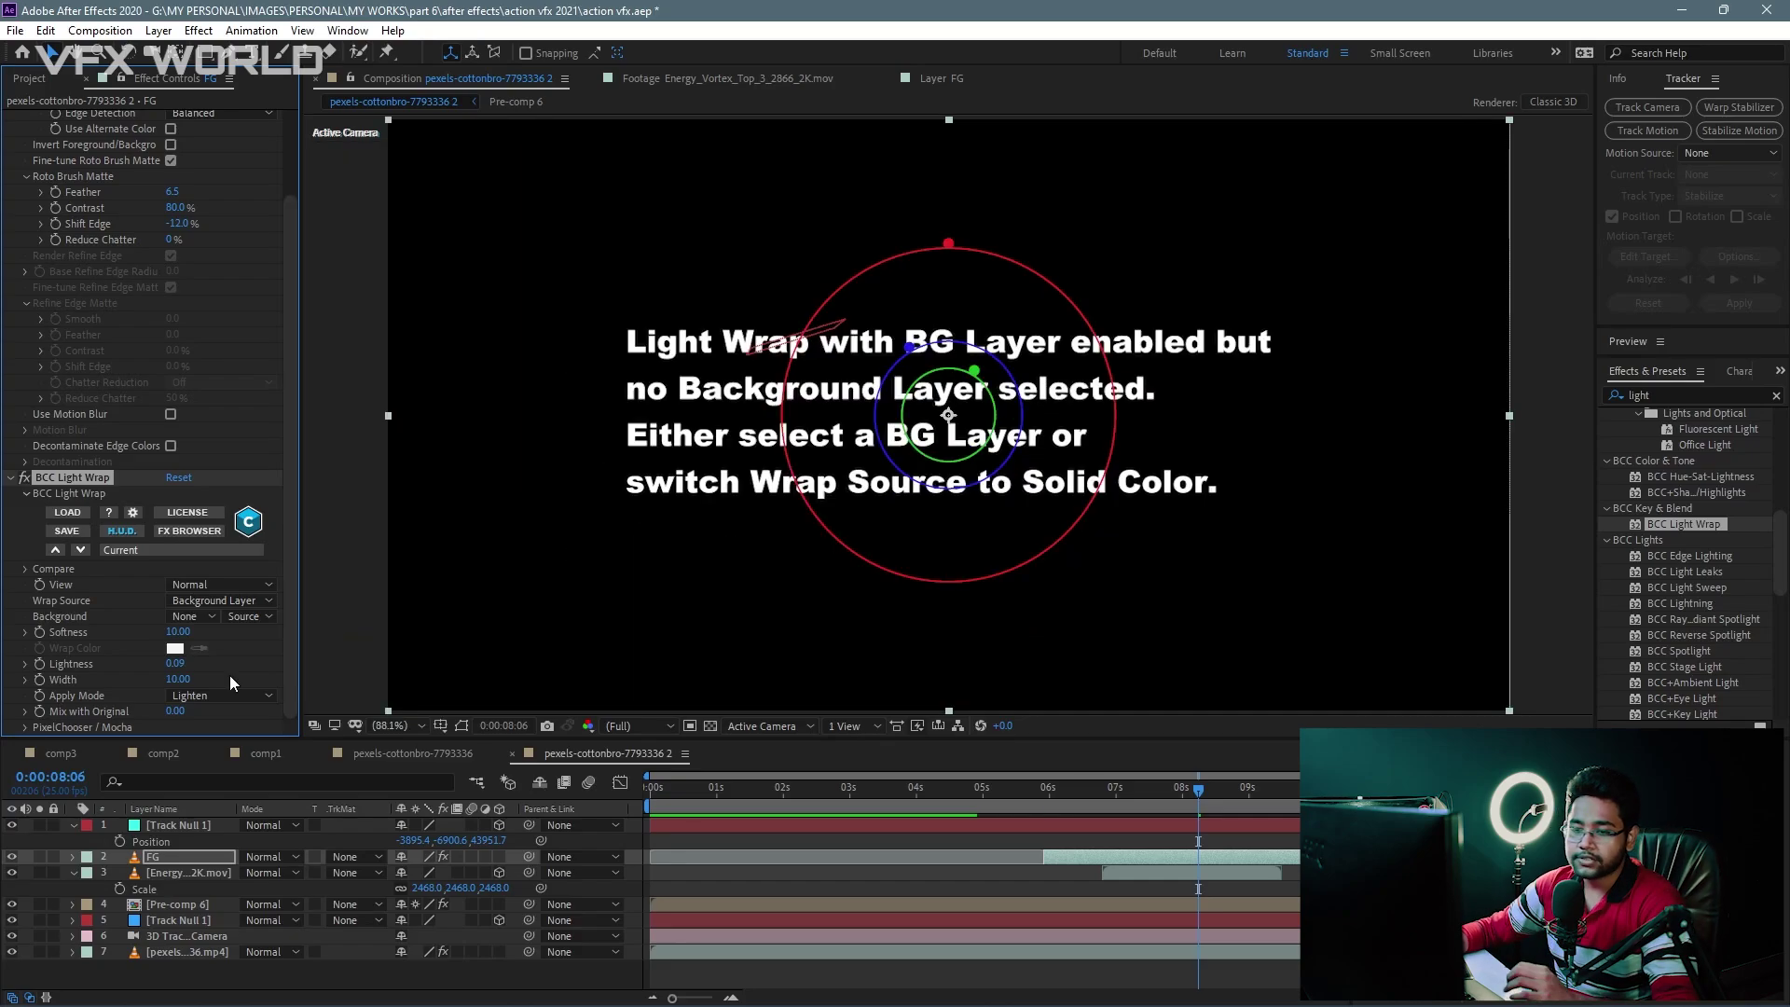
left_click(200, 620)
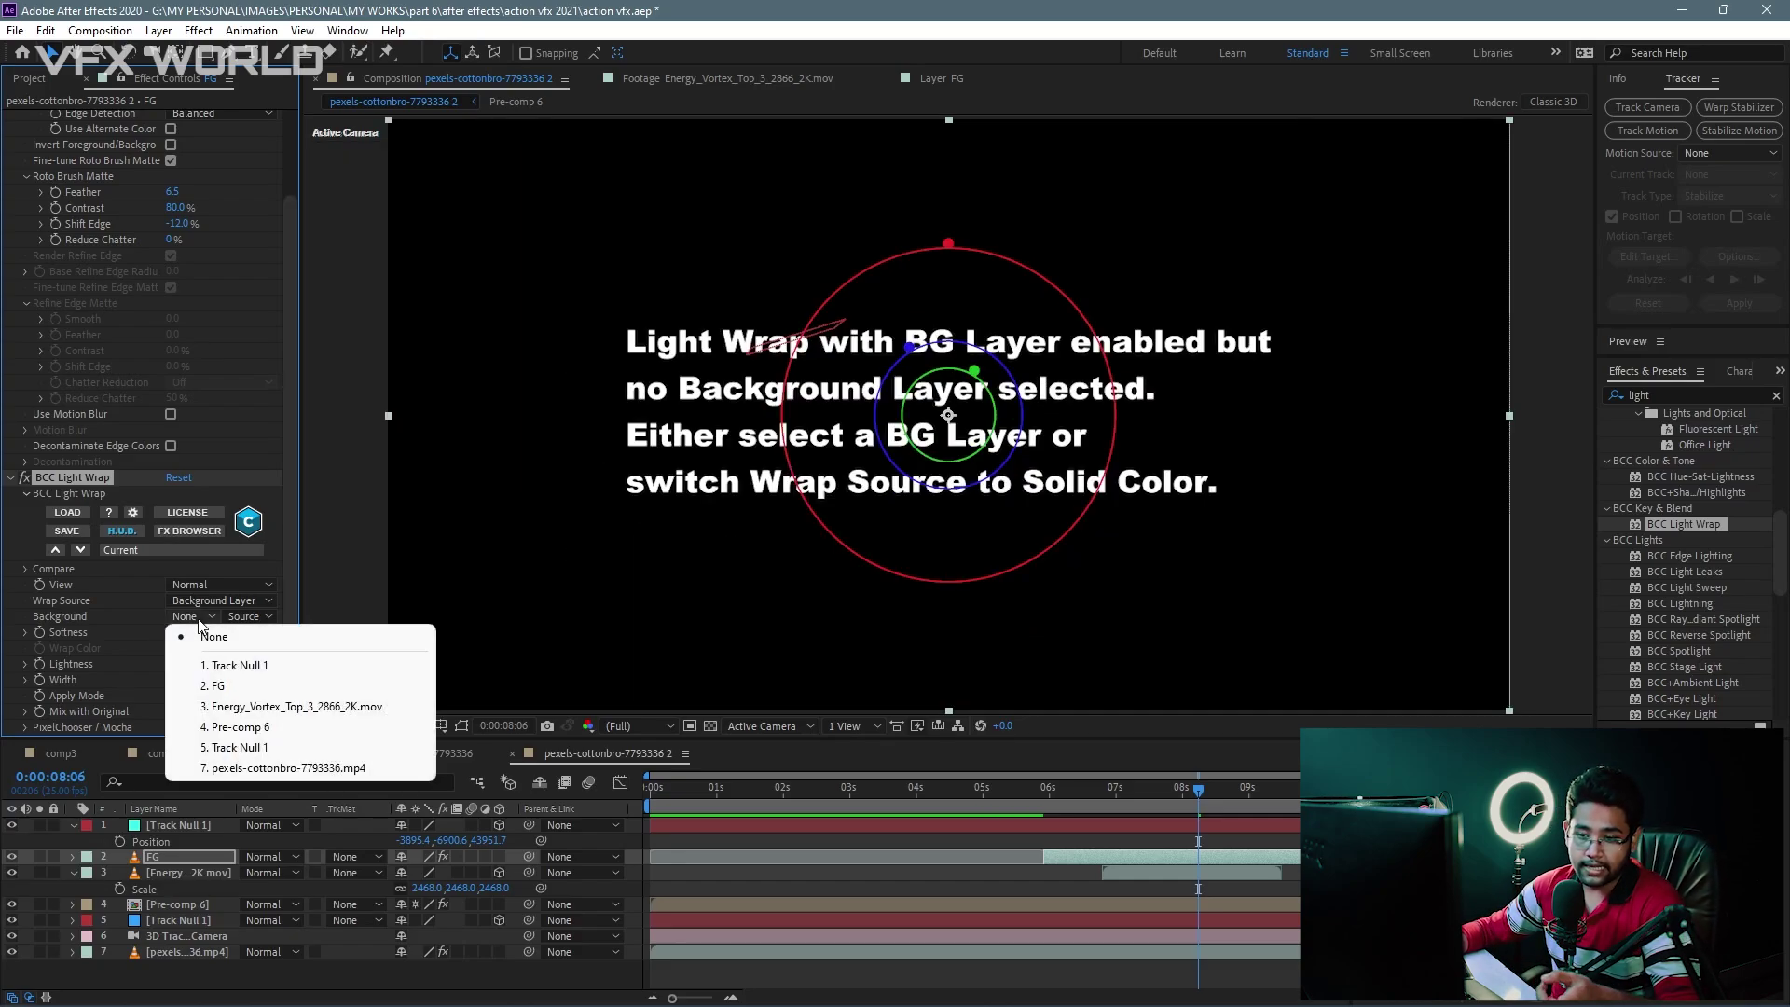
left_click(215, 686)
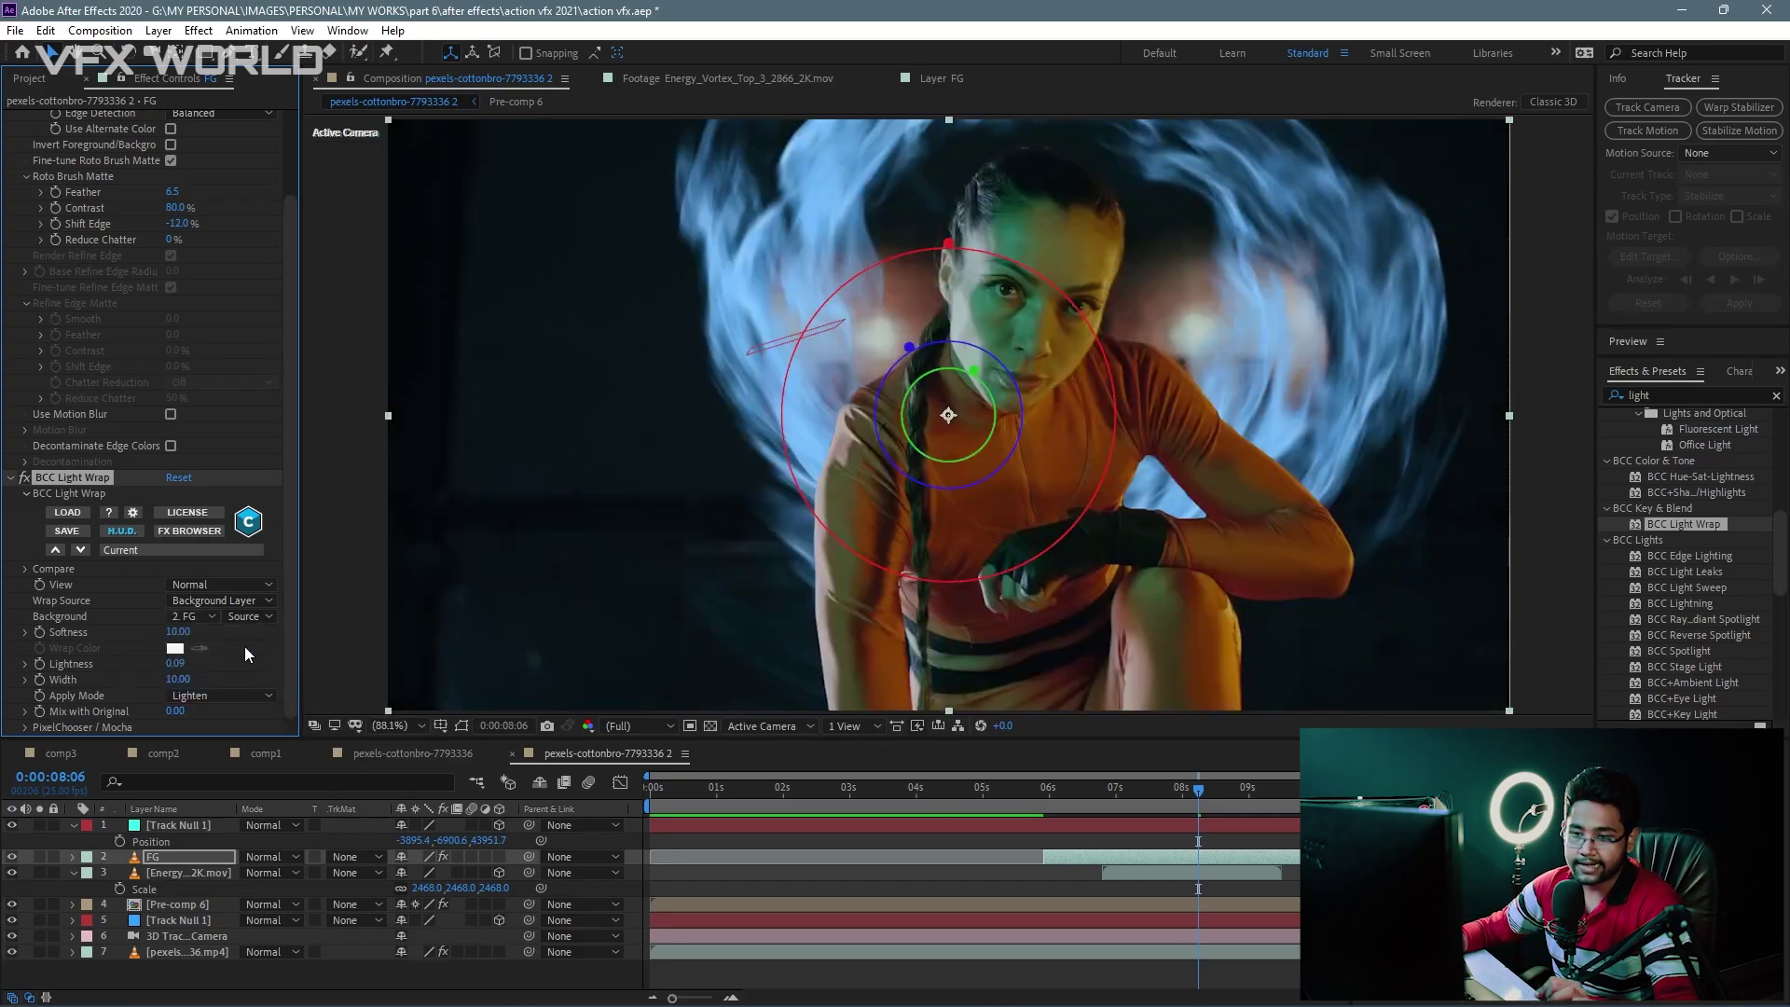
left_click(247, 619)
left_click(253, 657)
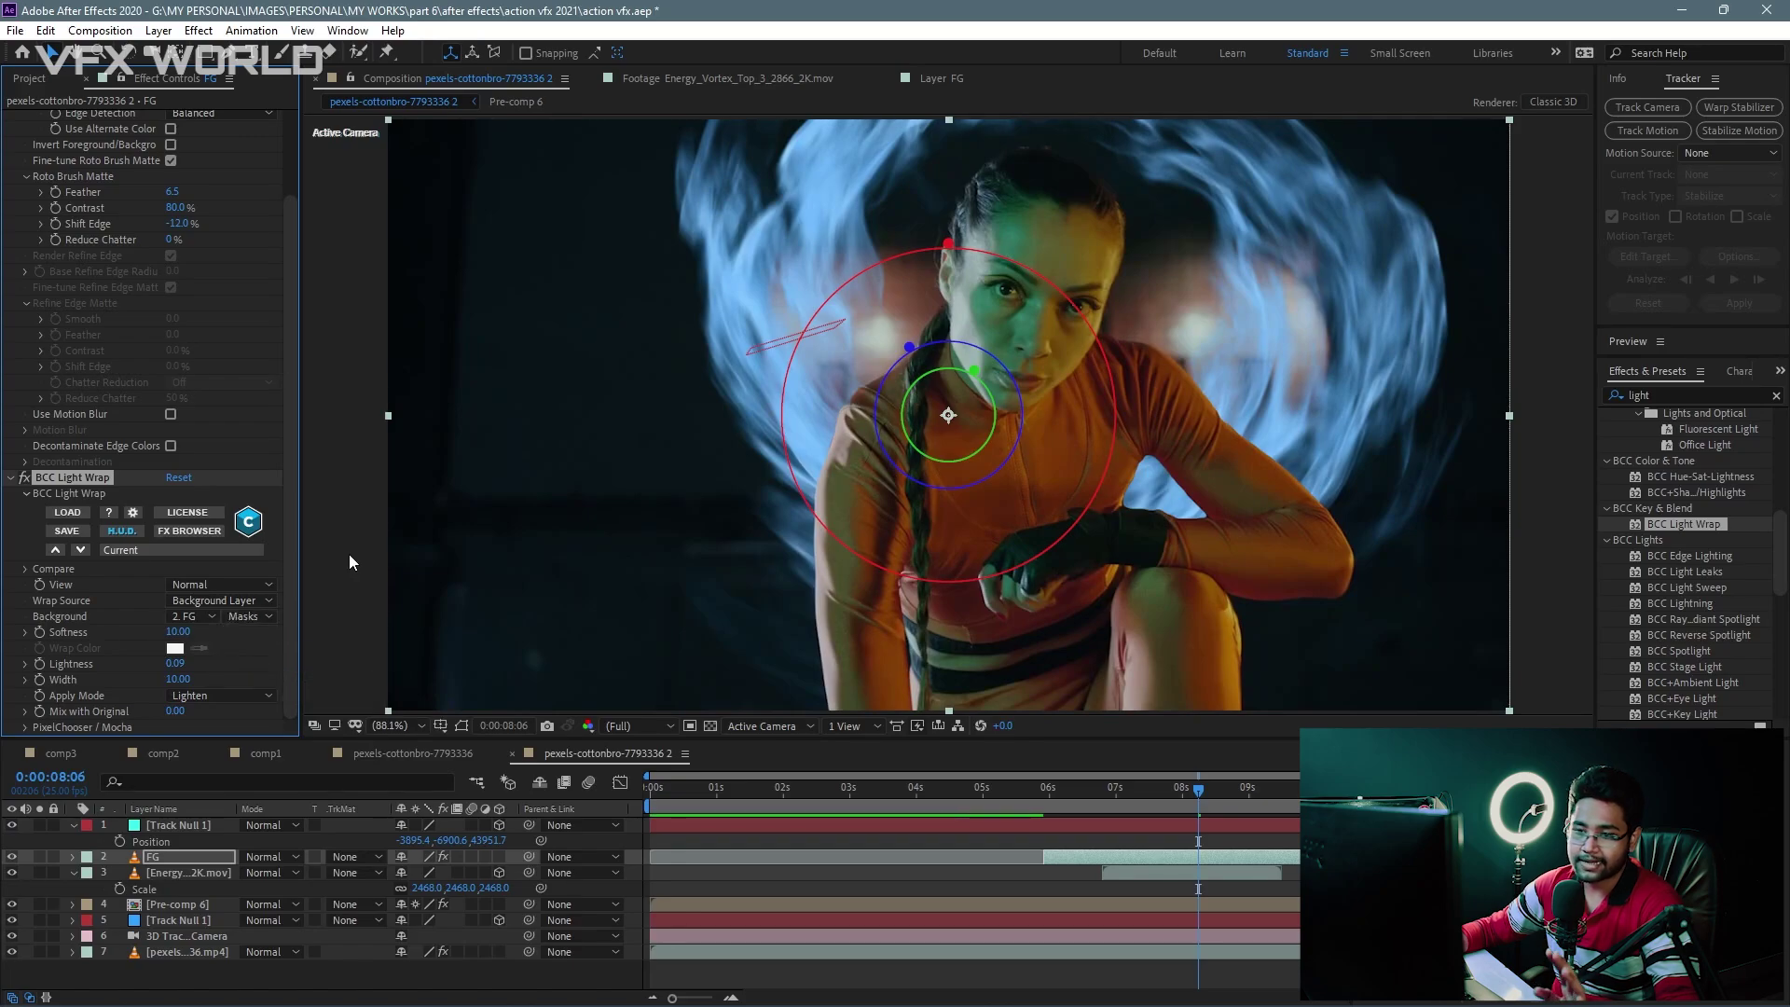
scroll(774, 373, "up", 2)
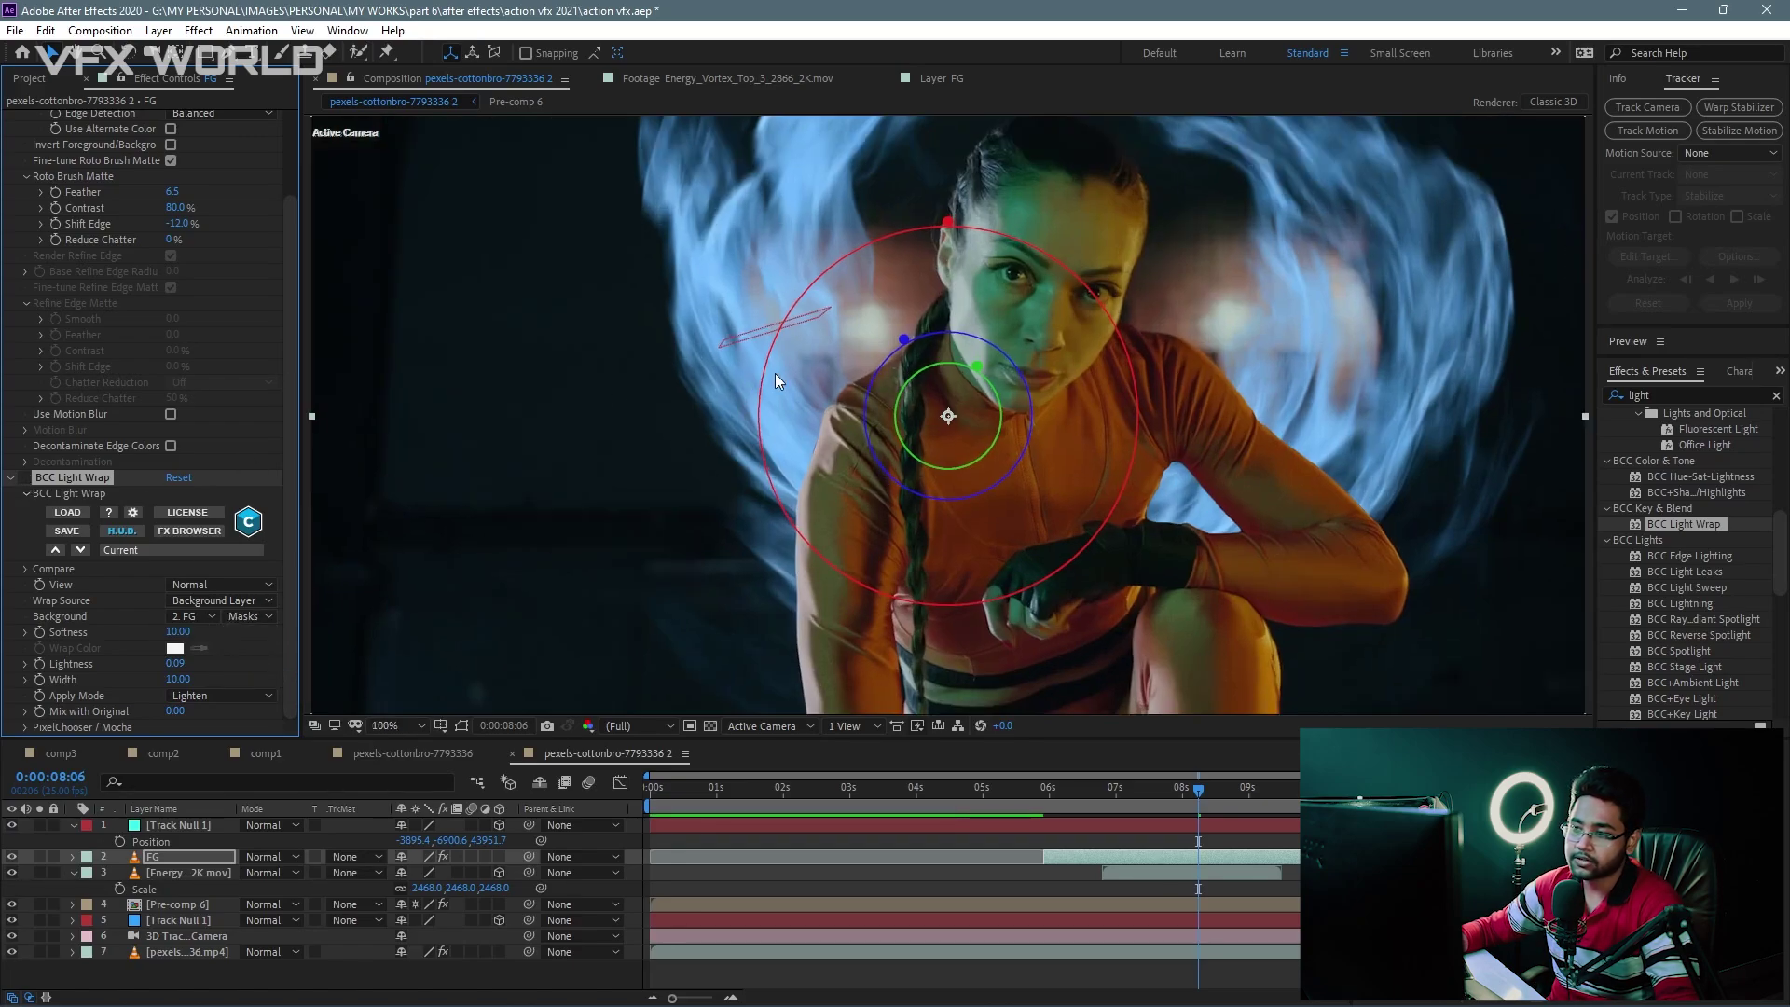
scroll(774, 373, "up", 2)
scroll(708, 368, "up", 1)
left_click(24, 478)
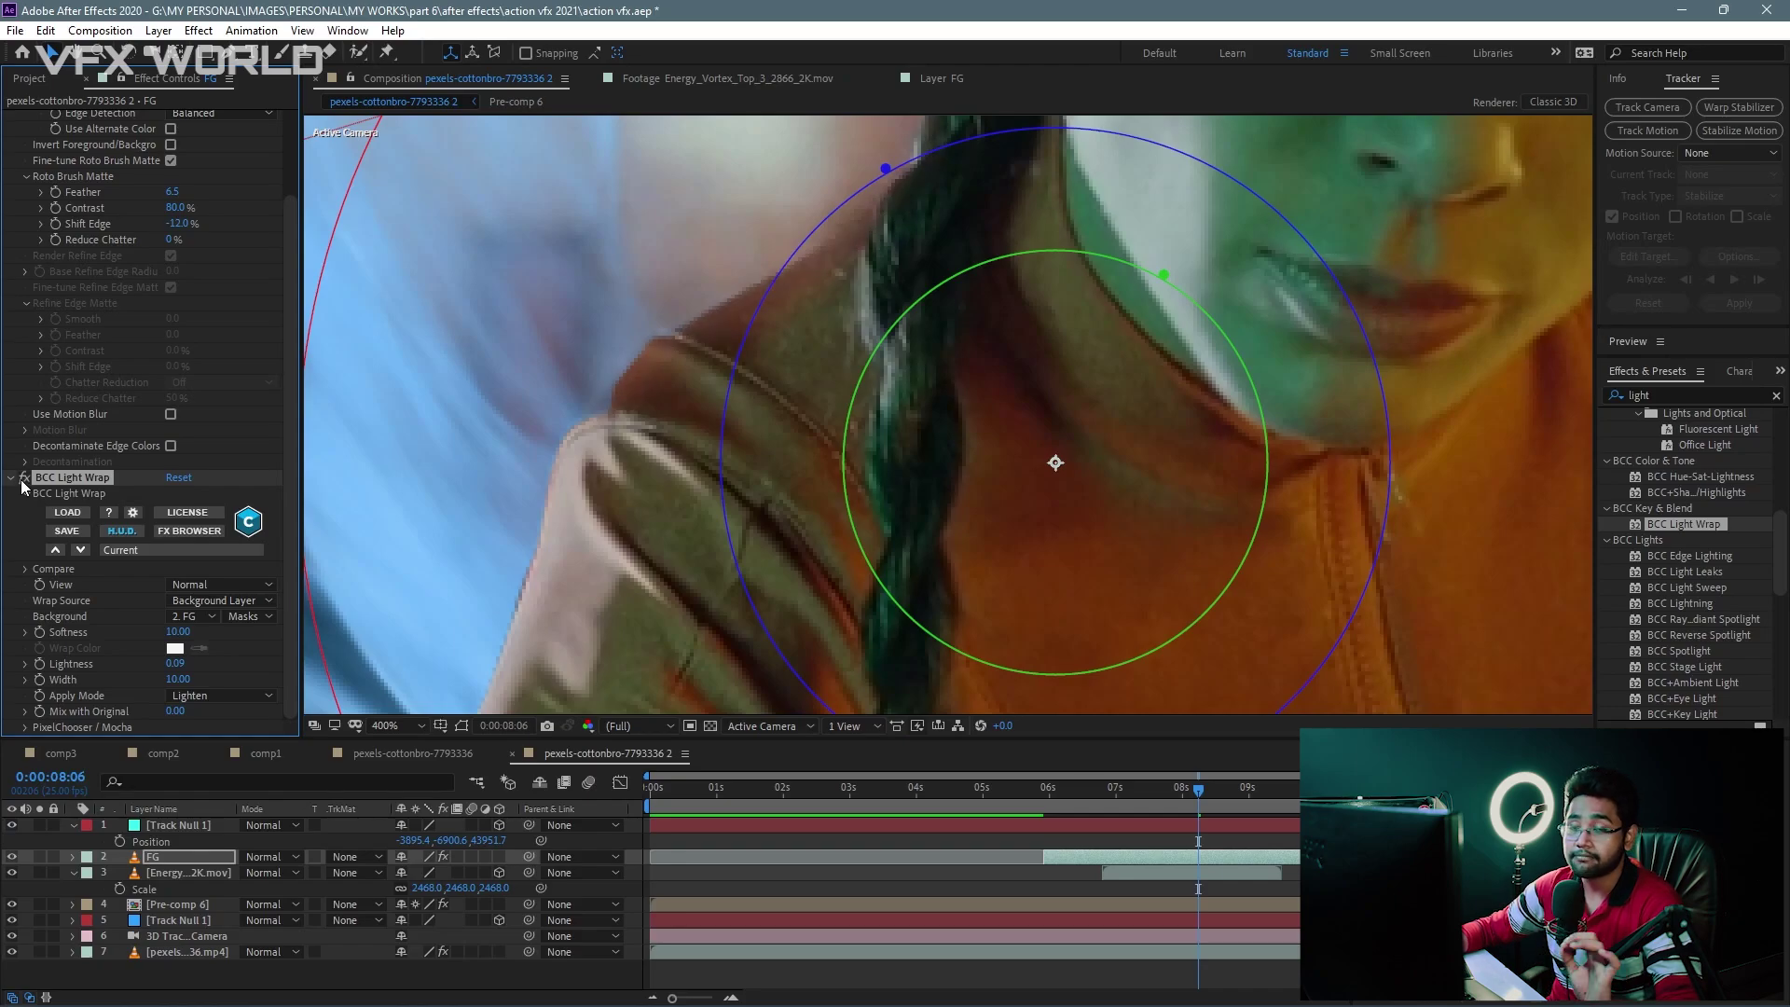
left_click(195, 869)
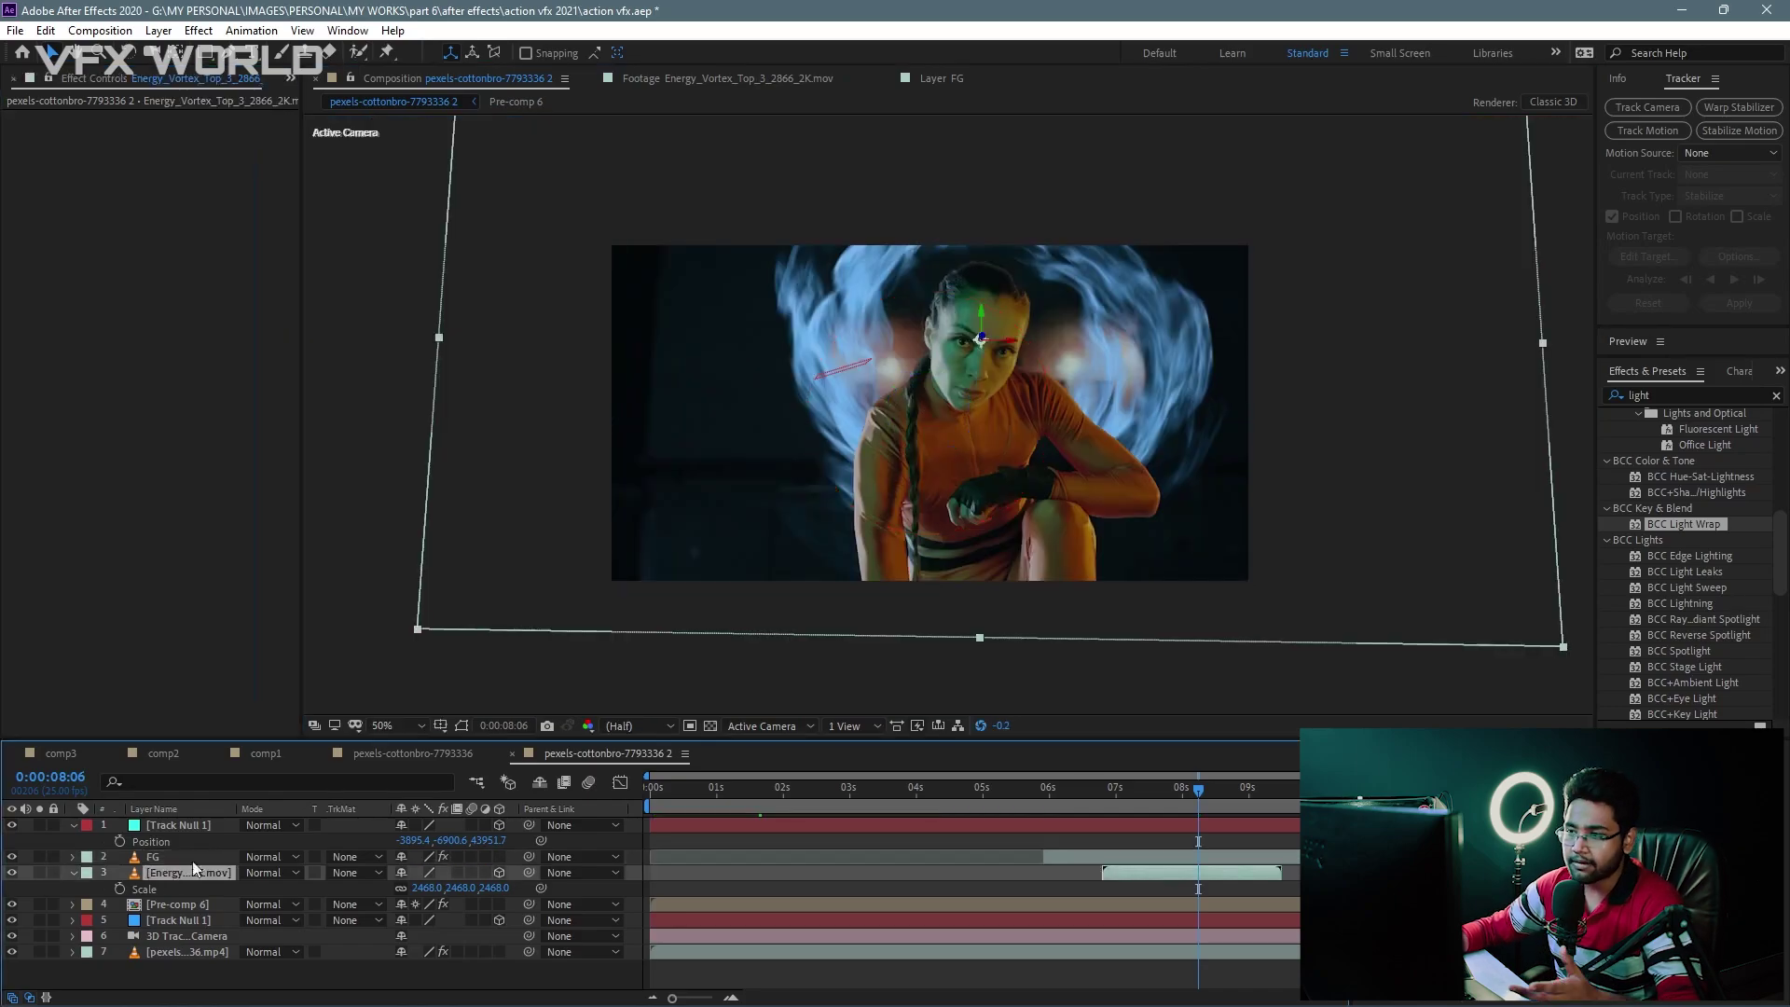
Step: Apply Hue/Saturation to the vortex and rotate Master Hue to turn it yellow
left_click(1671, 398)
type("hue")
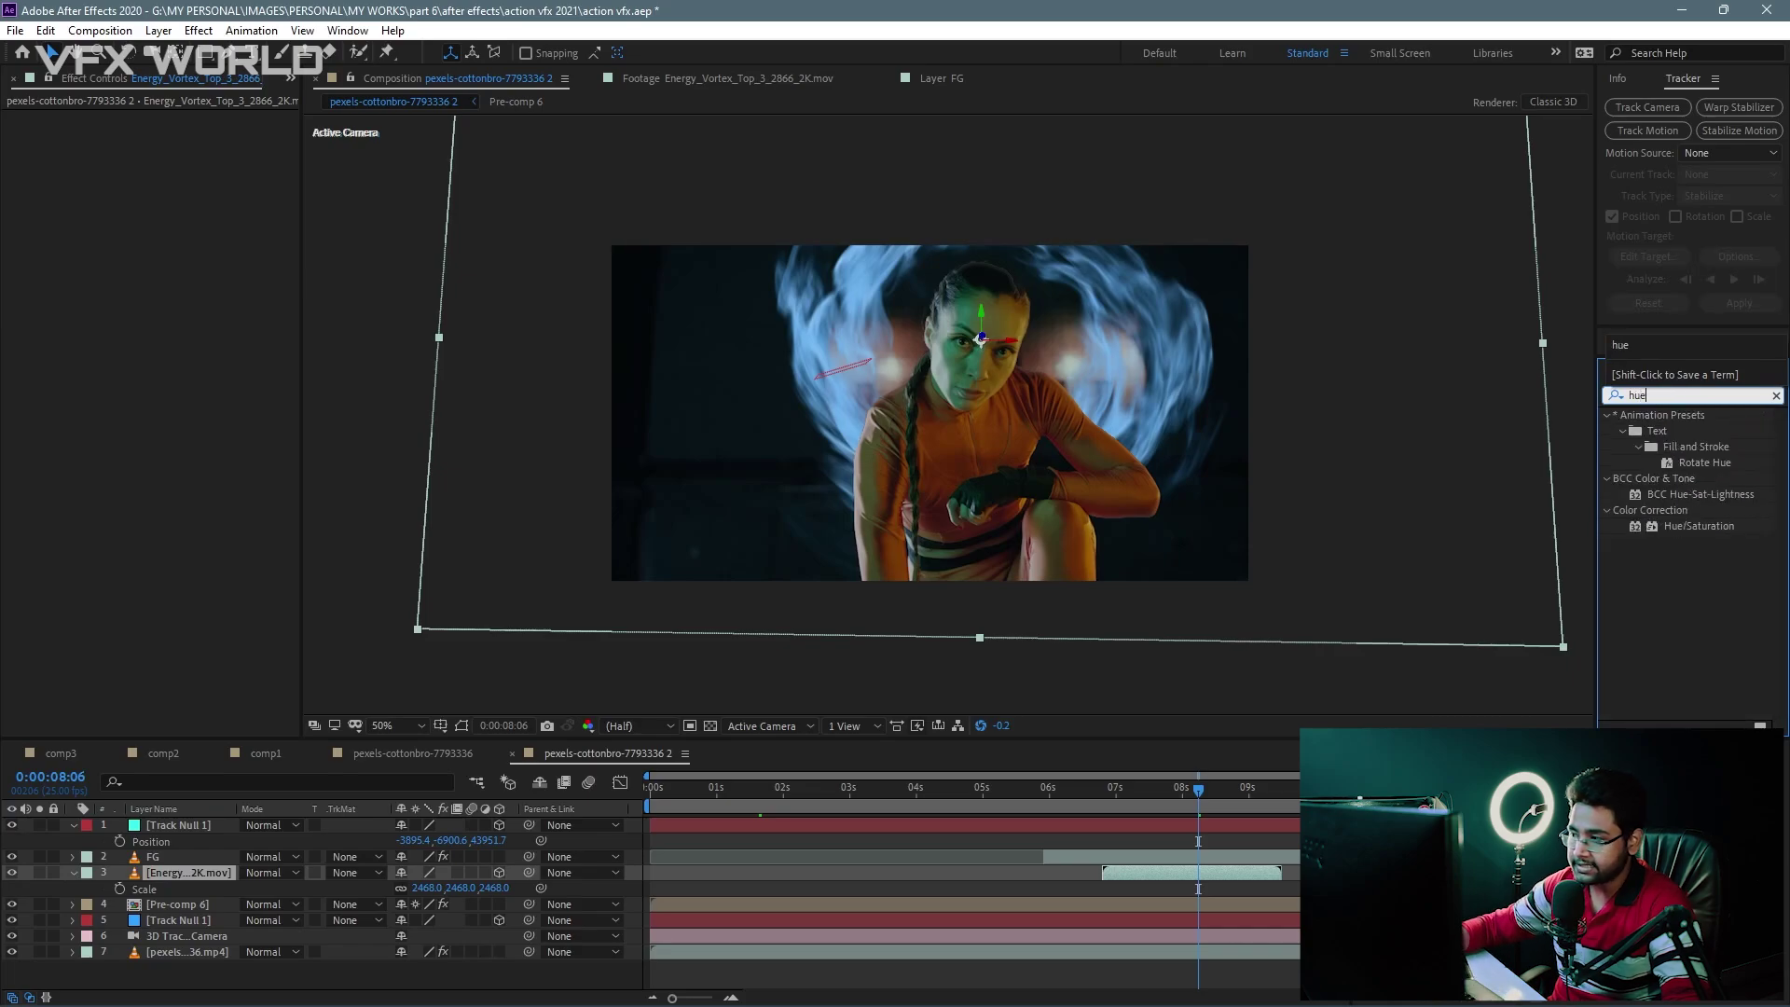
double_click(1729, 525)
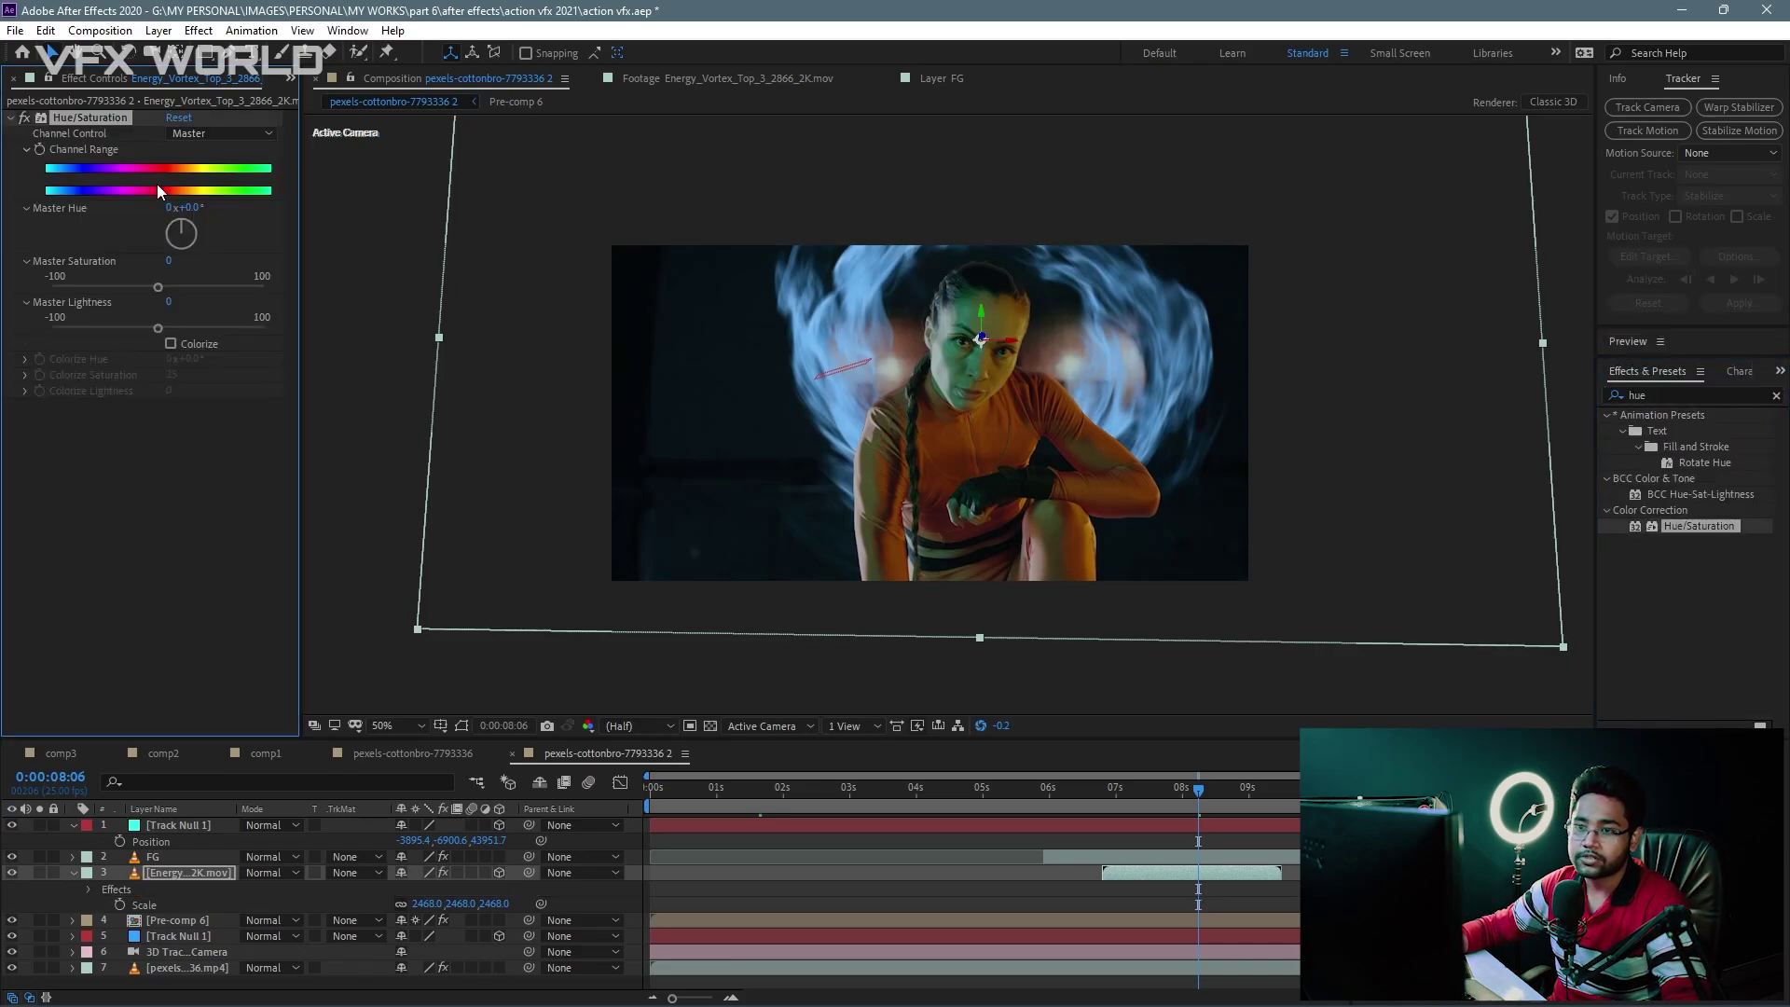
left_click_drag(193, 213, 371, 196)
Step: Add Glow to the vortex with a lower threshold and reduced intensity
left_click(1674, 399)
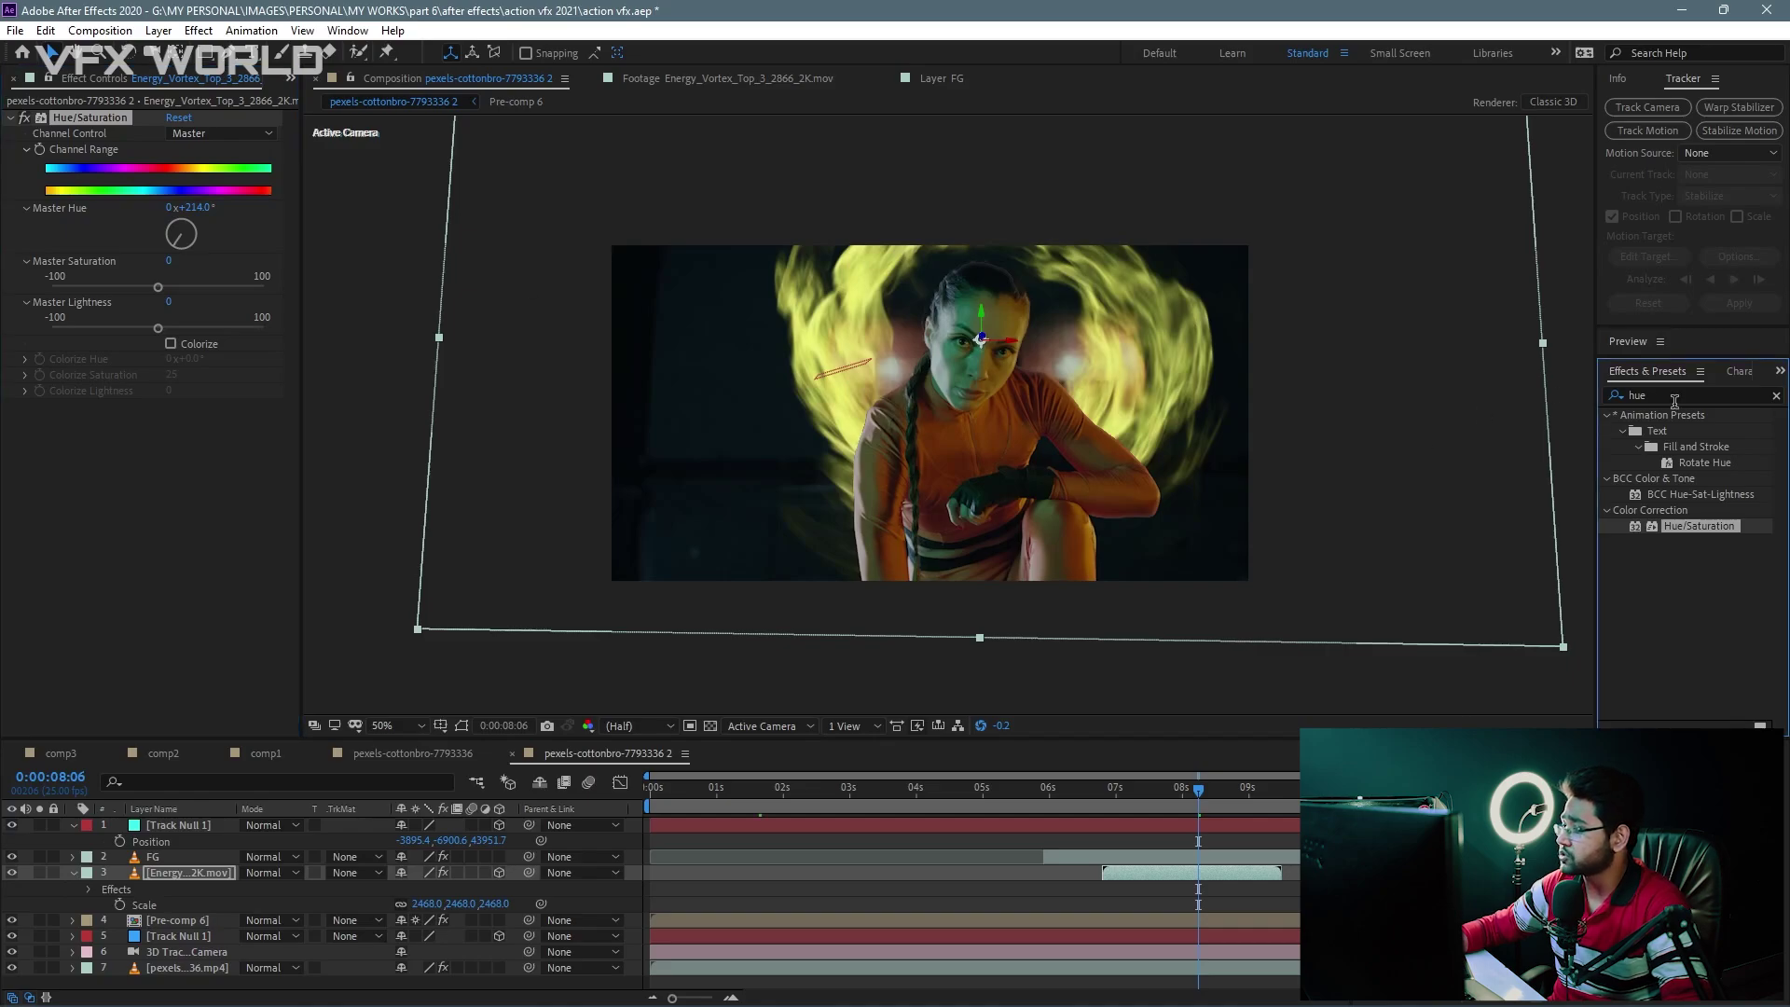
type("glow")
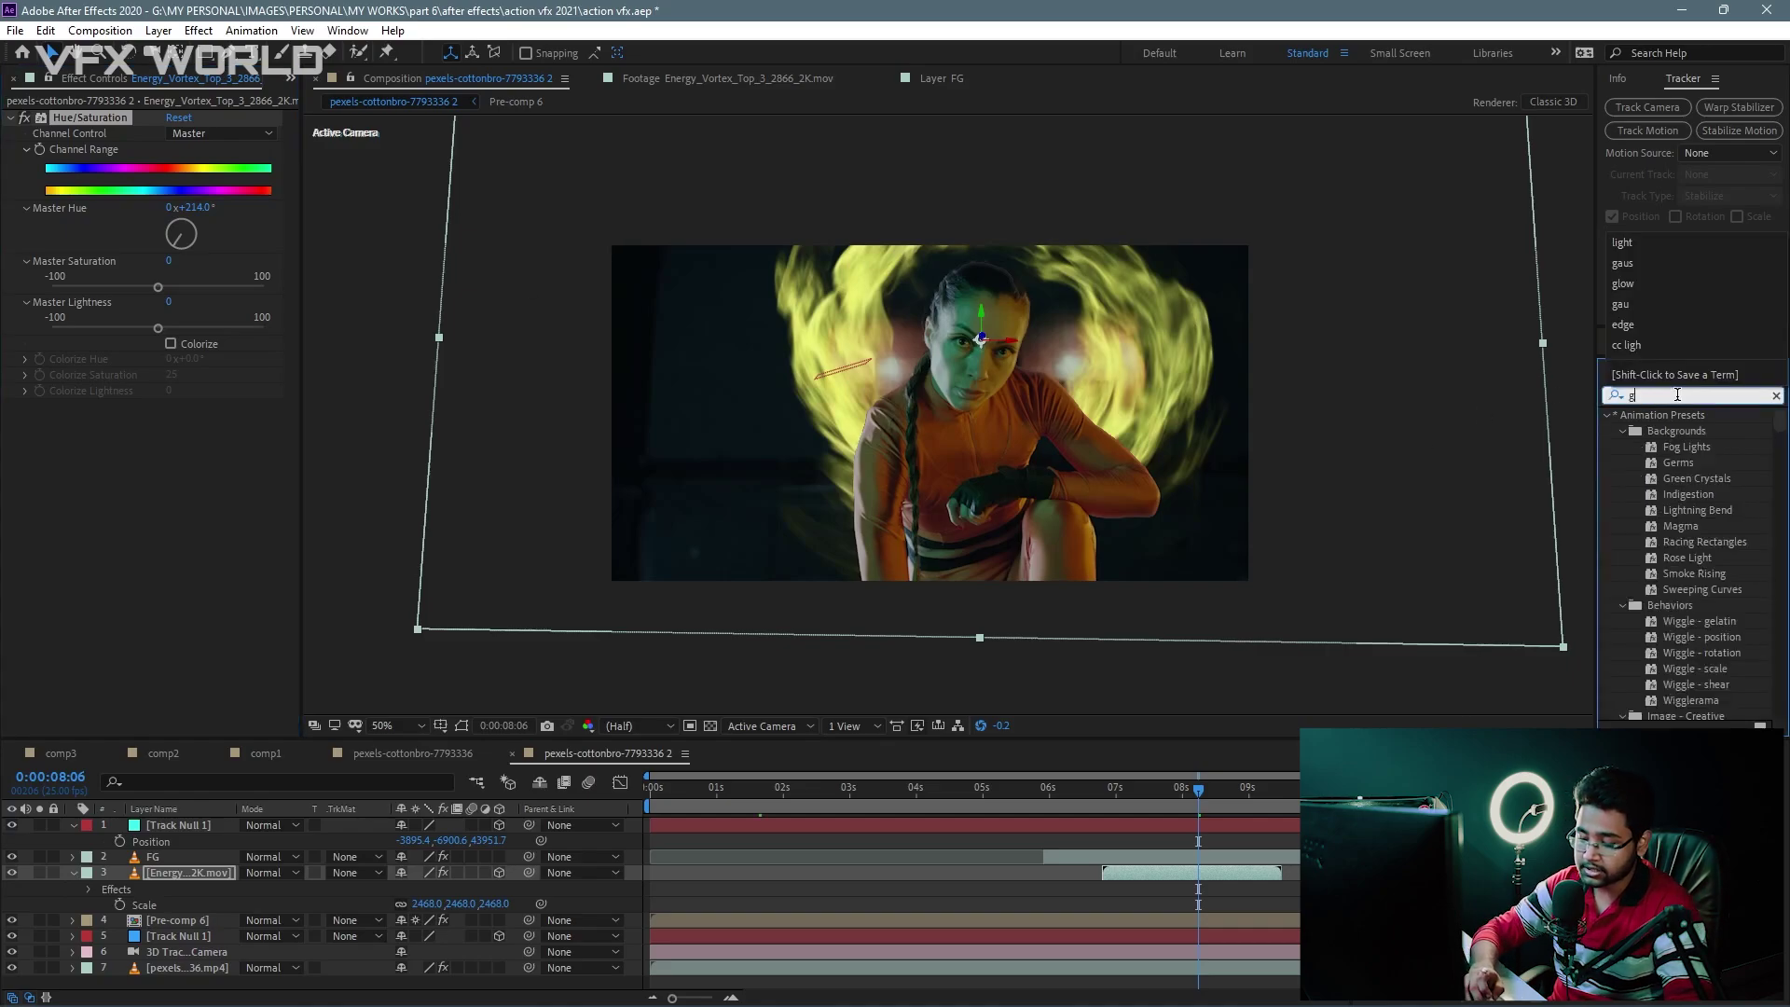
scroll(1743, 596, "down", 3)
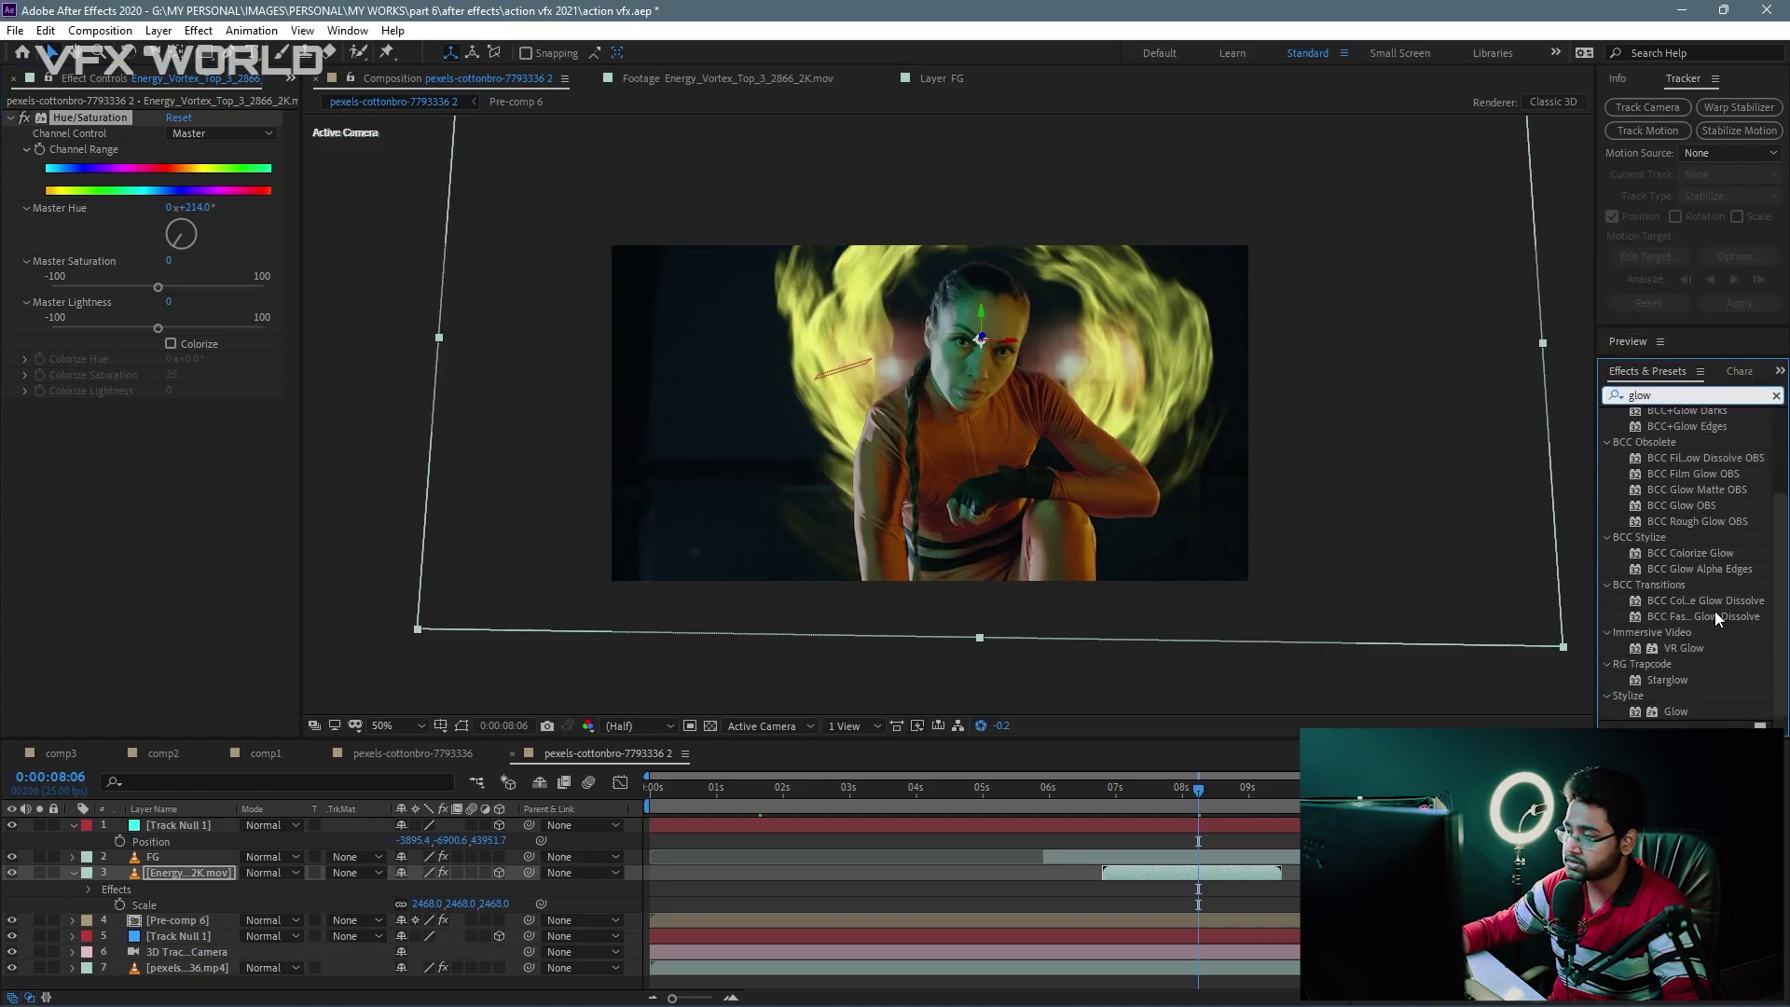
mouse_move(1674, 712)
left_mouse_down()
mouse_move(162, 474)
mouse_move(358, 445)
left_mouse_up()
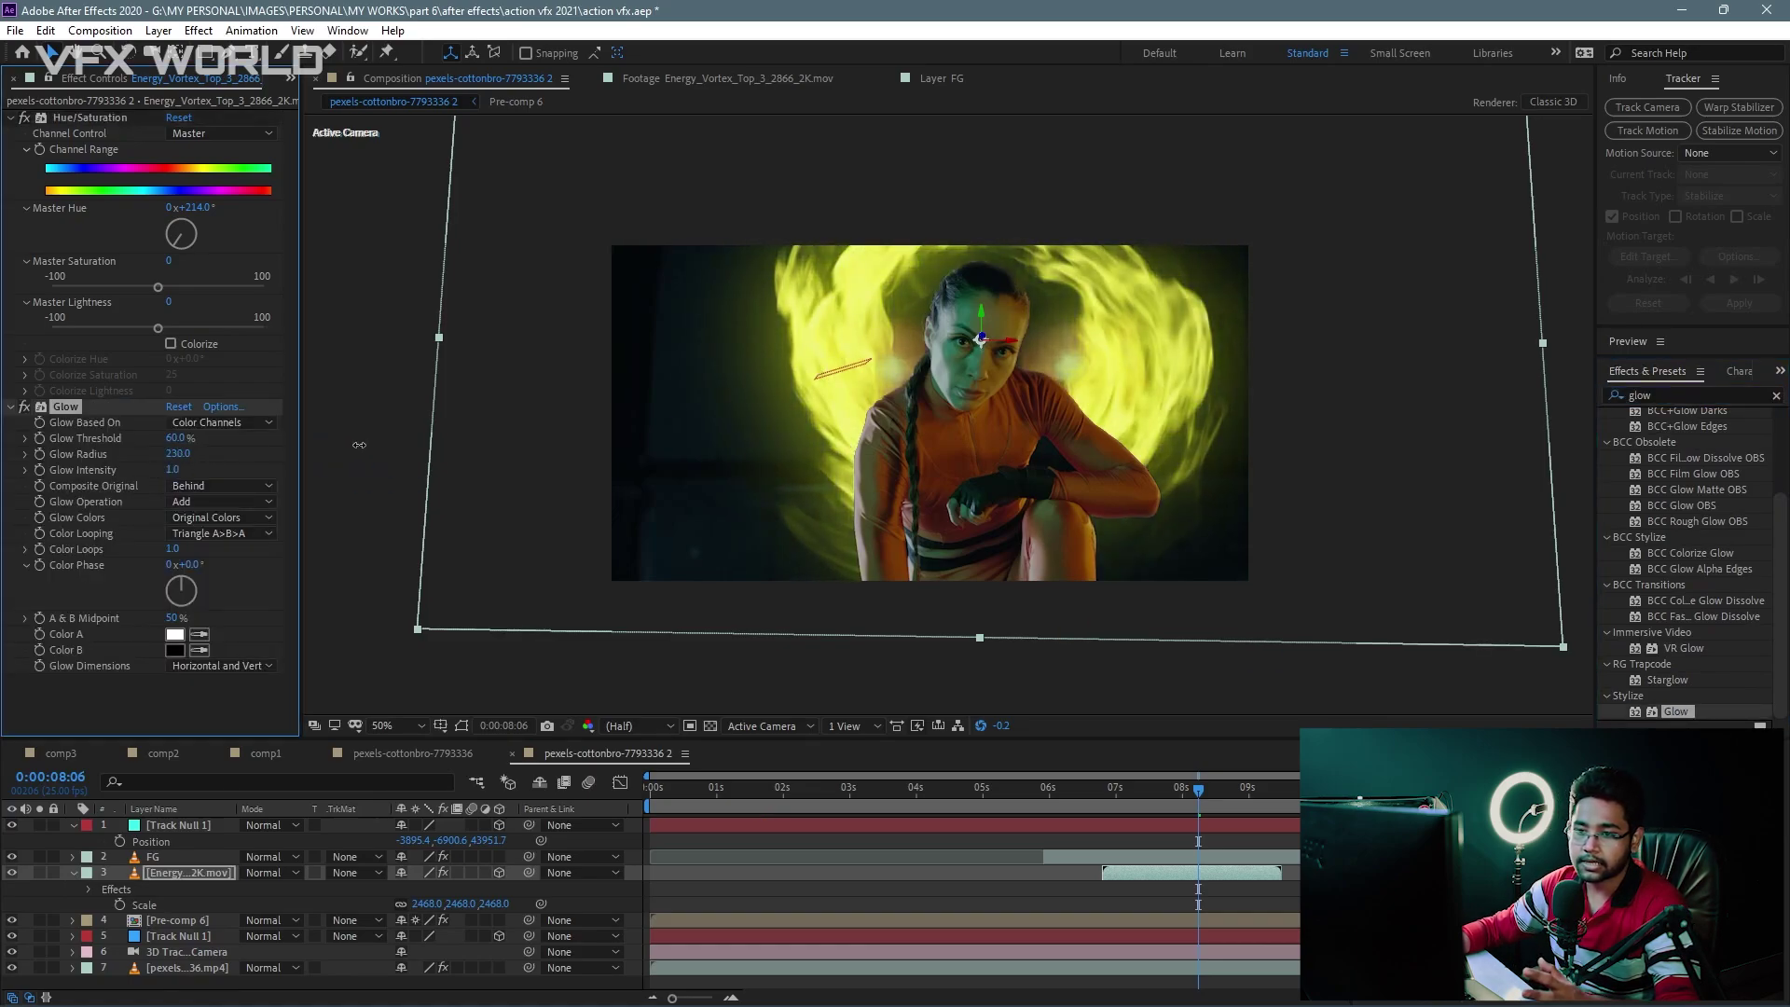
left_click_drag(176, 438, 94, 451)
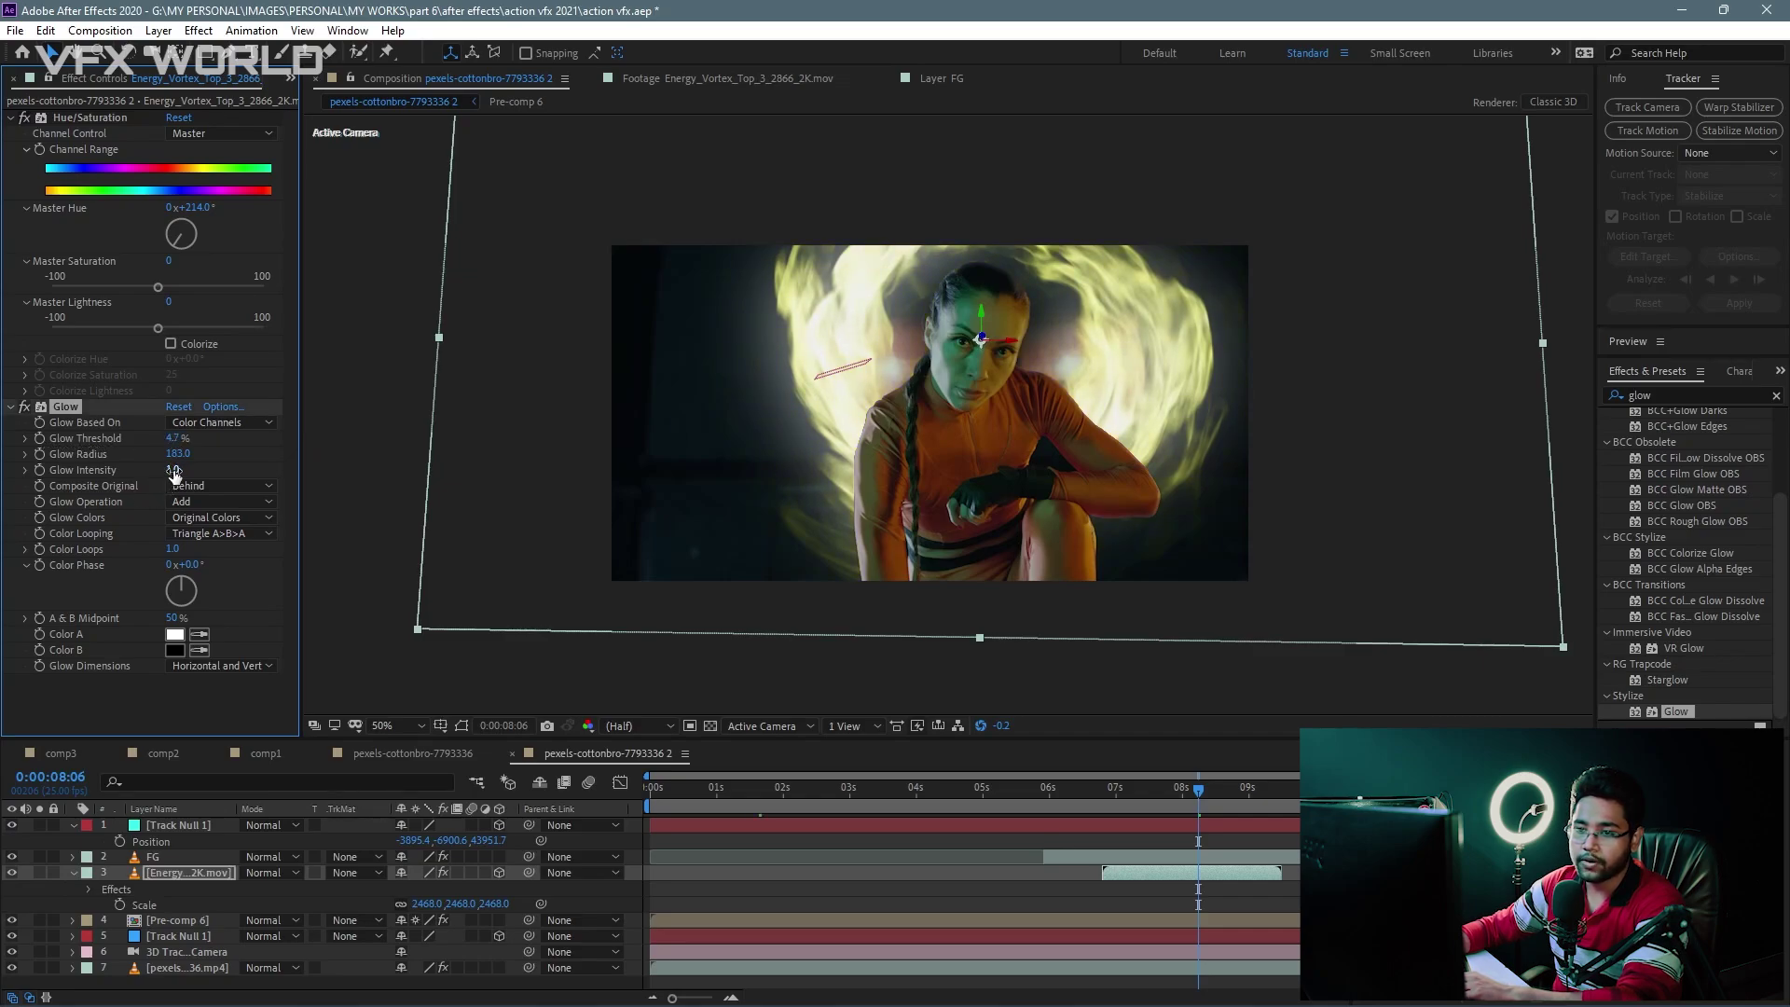
left_click_drag(174, 471, 142, 472)
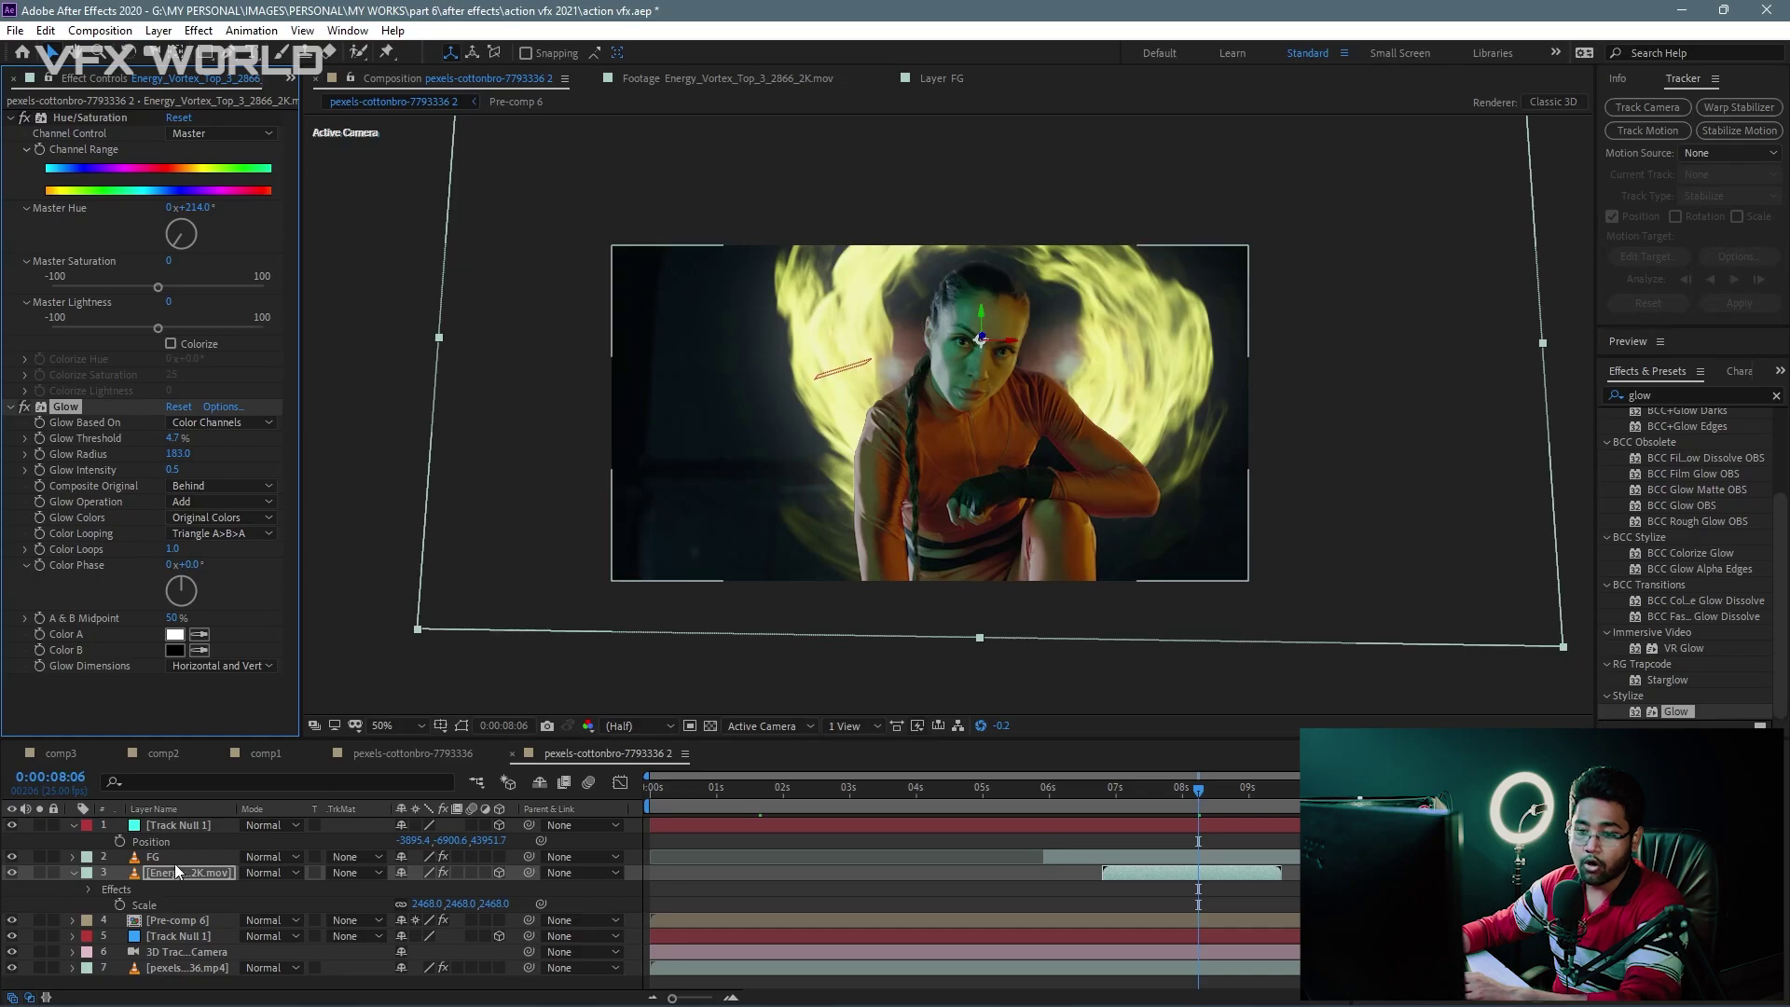
Step: Set the vortex layer's blending mode to Screen and return to the first frame
left_click(271, 872)
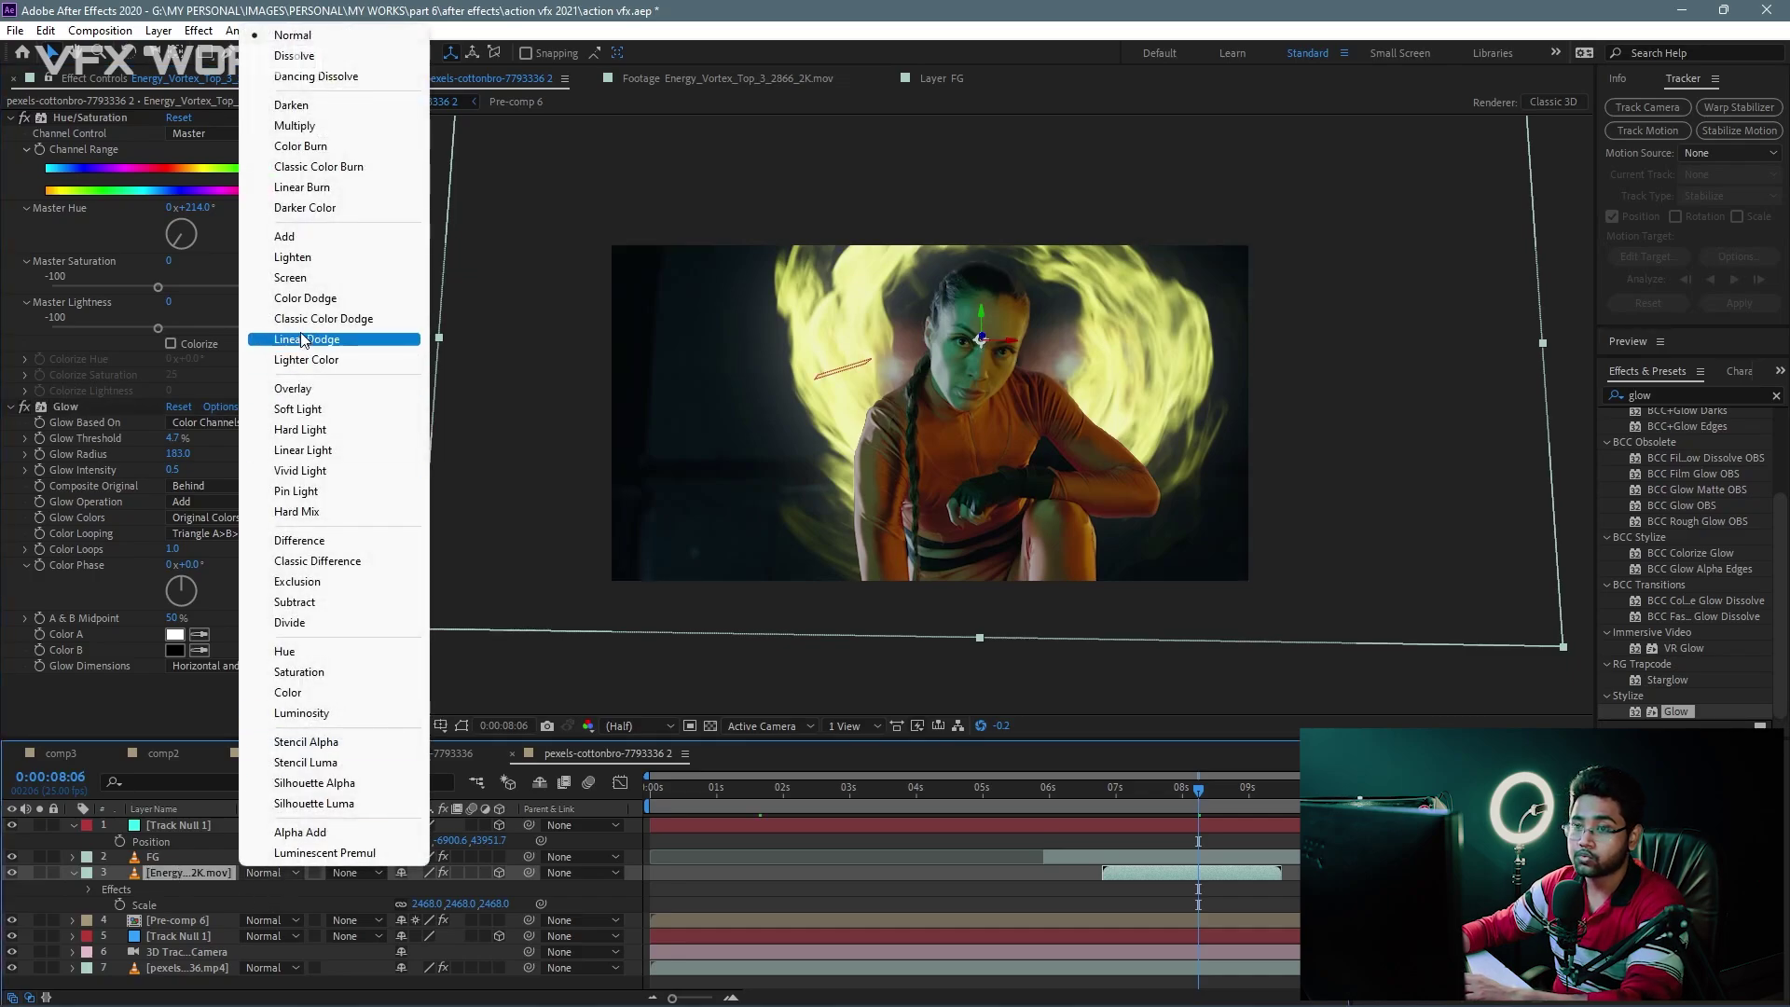
left_click(298, 277)
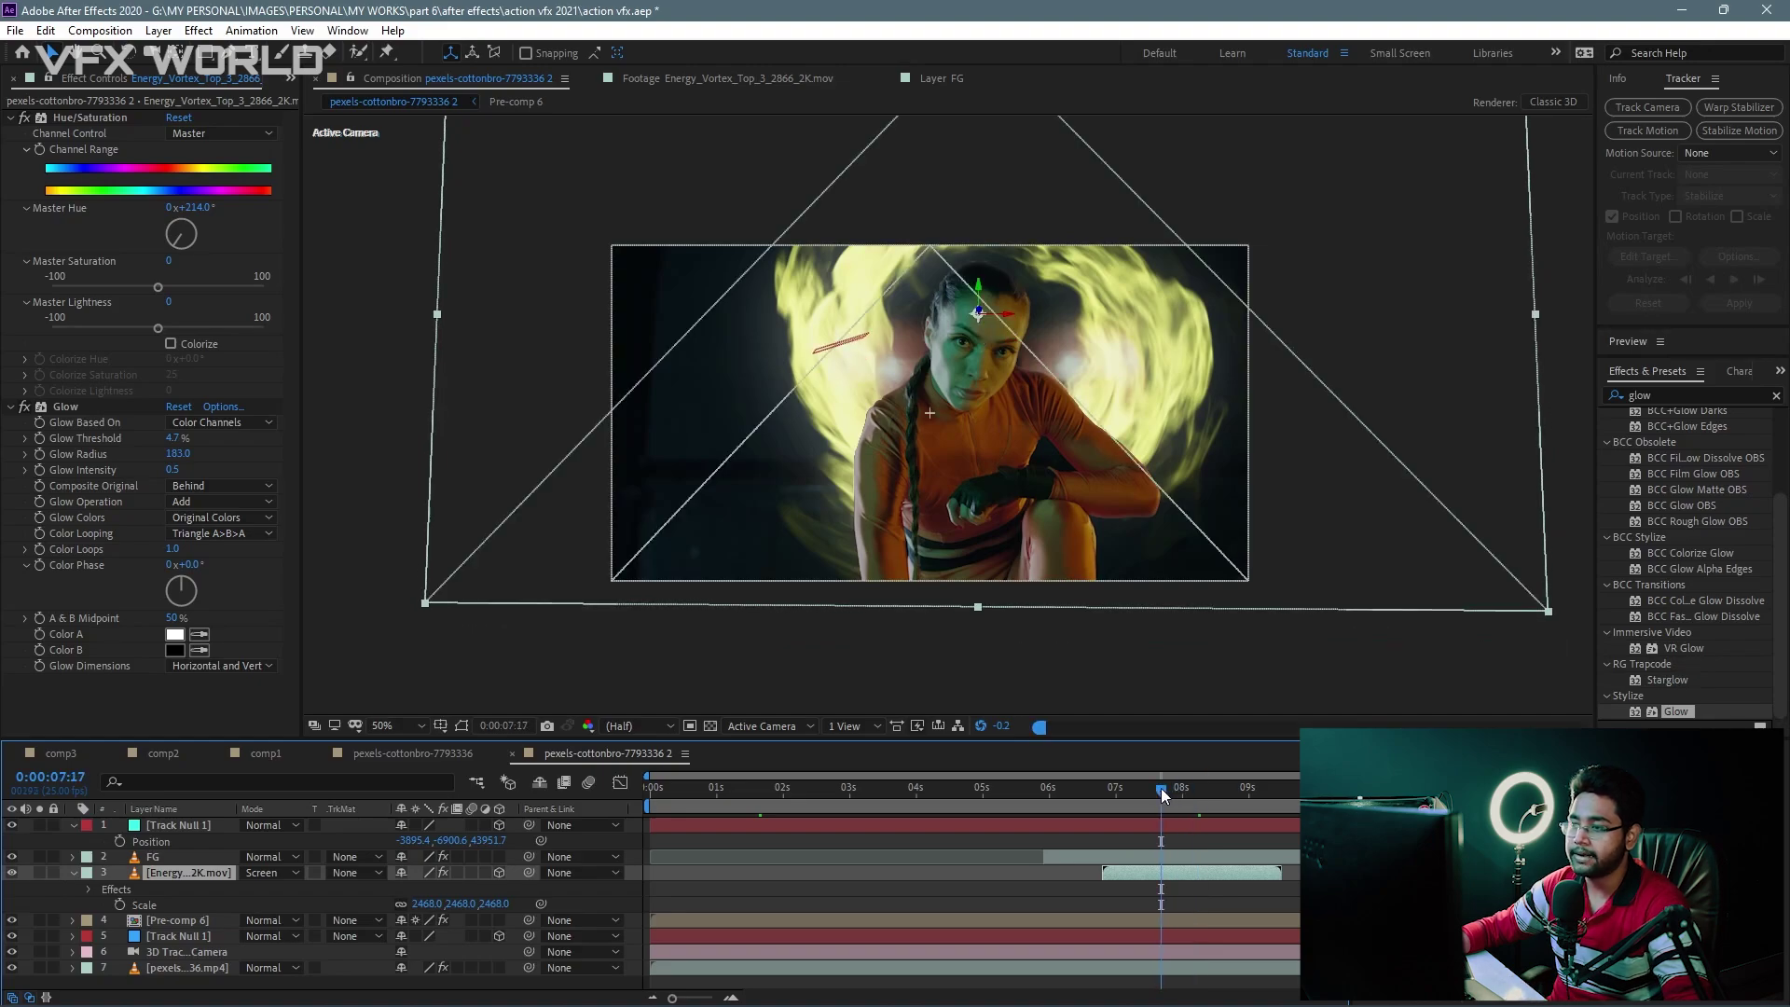
key("Home")
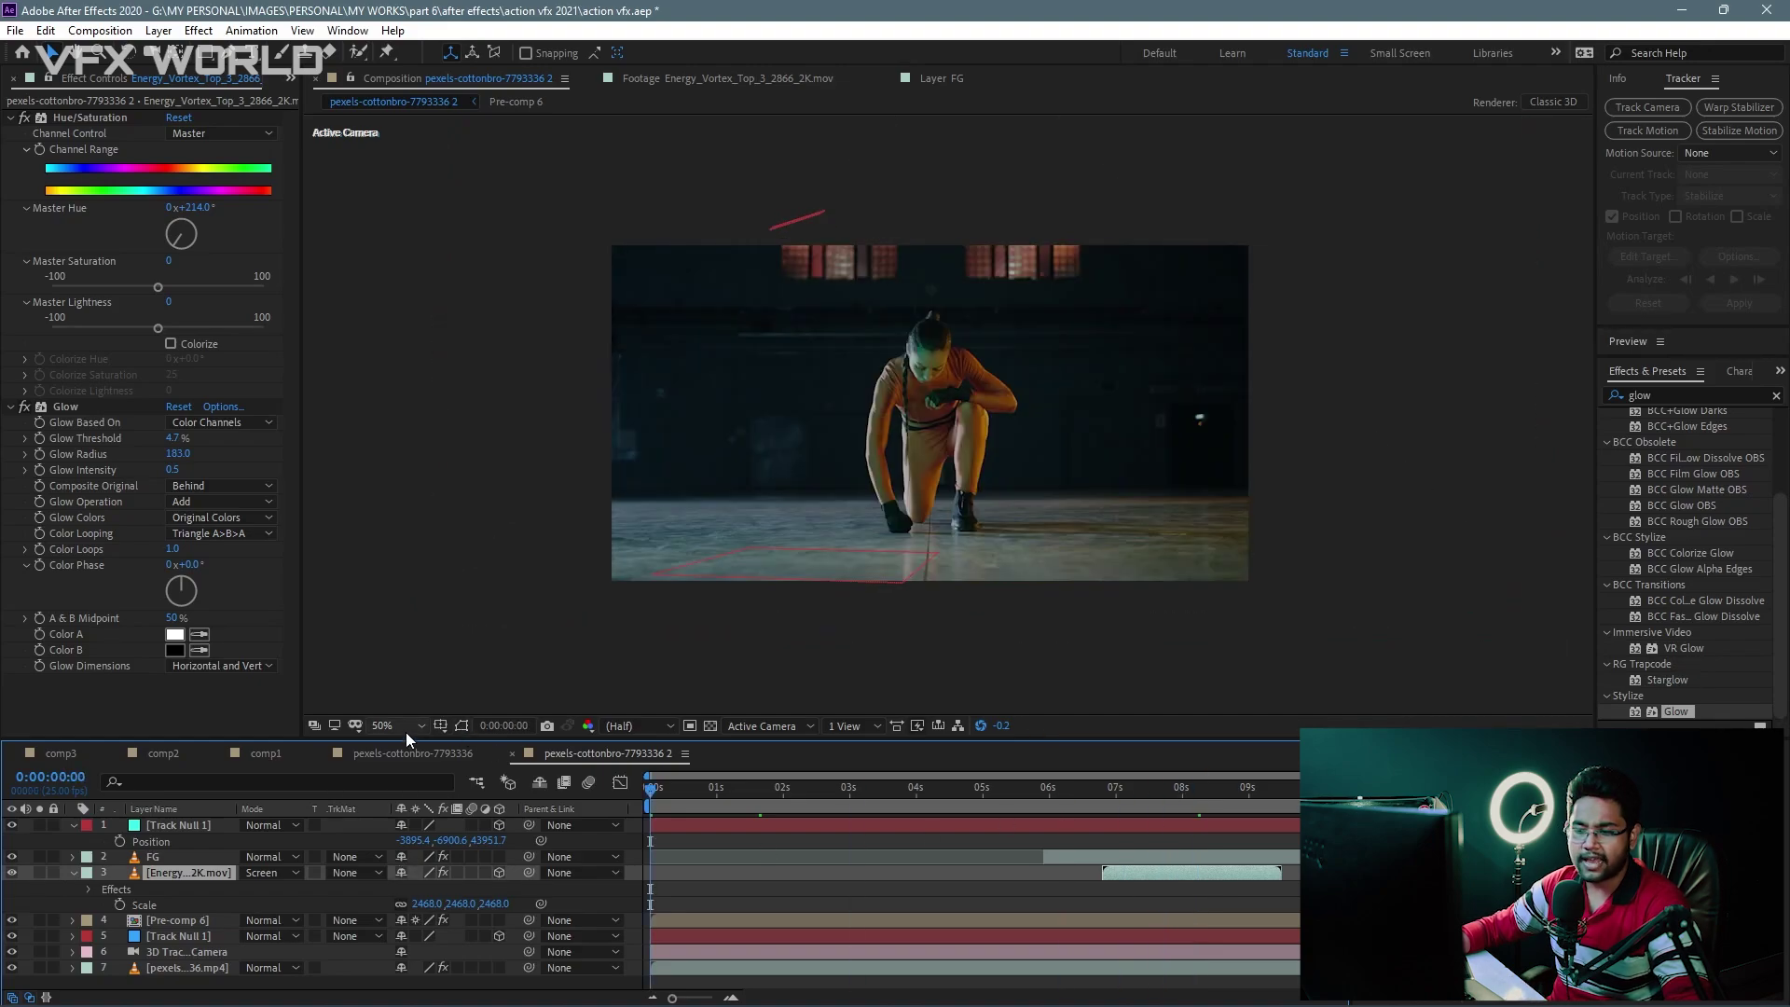
Step: Set the viewer magnification to Fit to see the whole composite
left_click(405, 731)
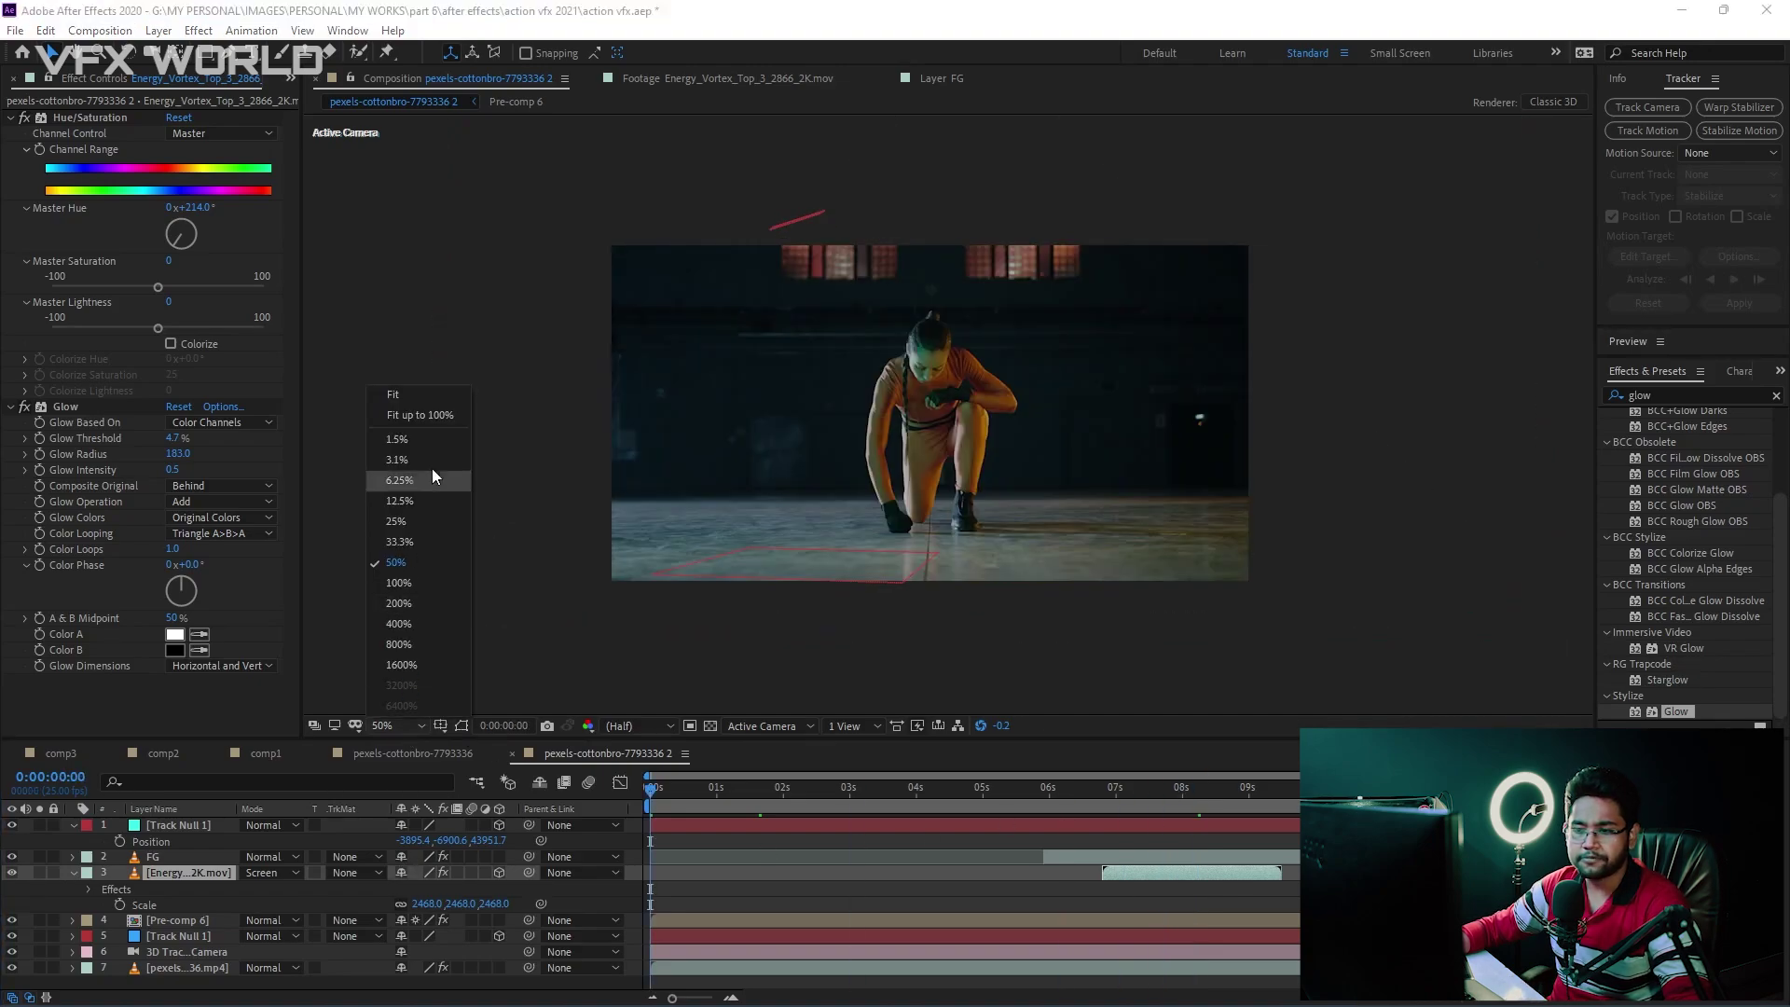
left_click(433, 414)
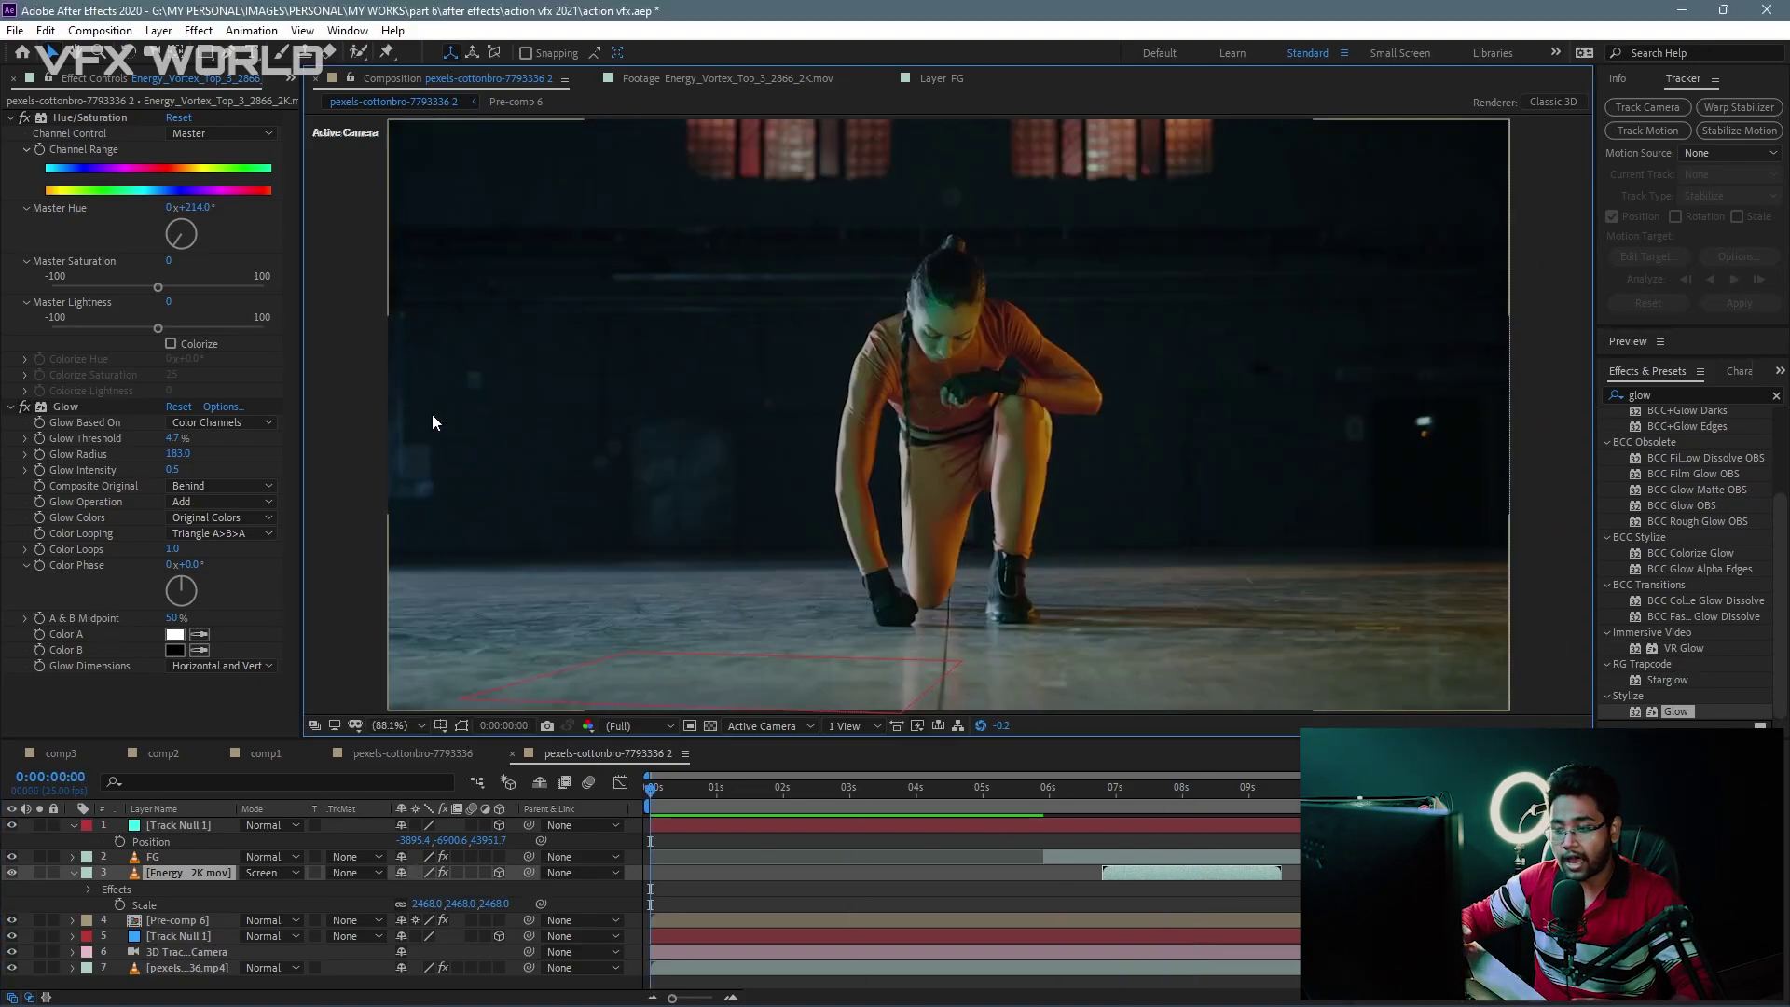